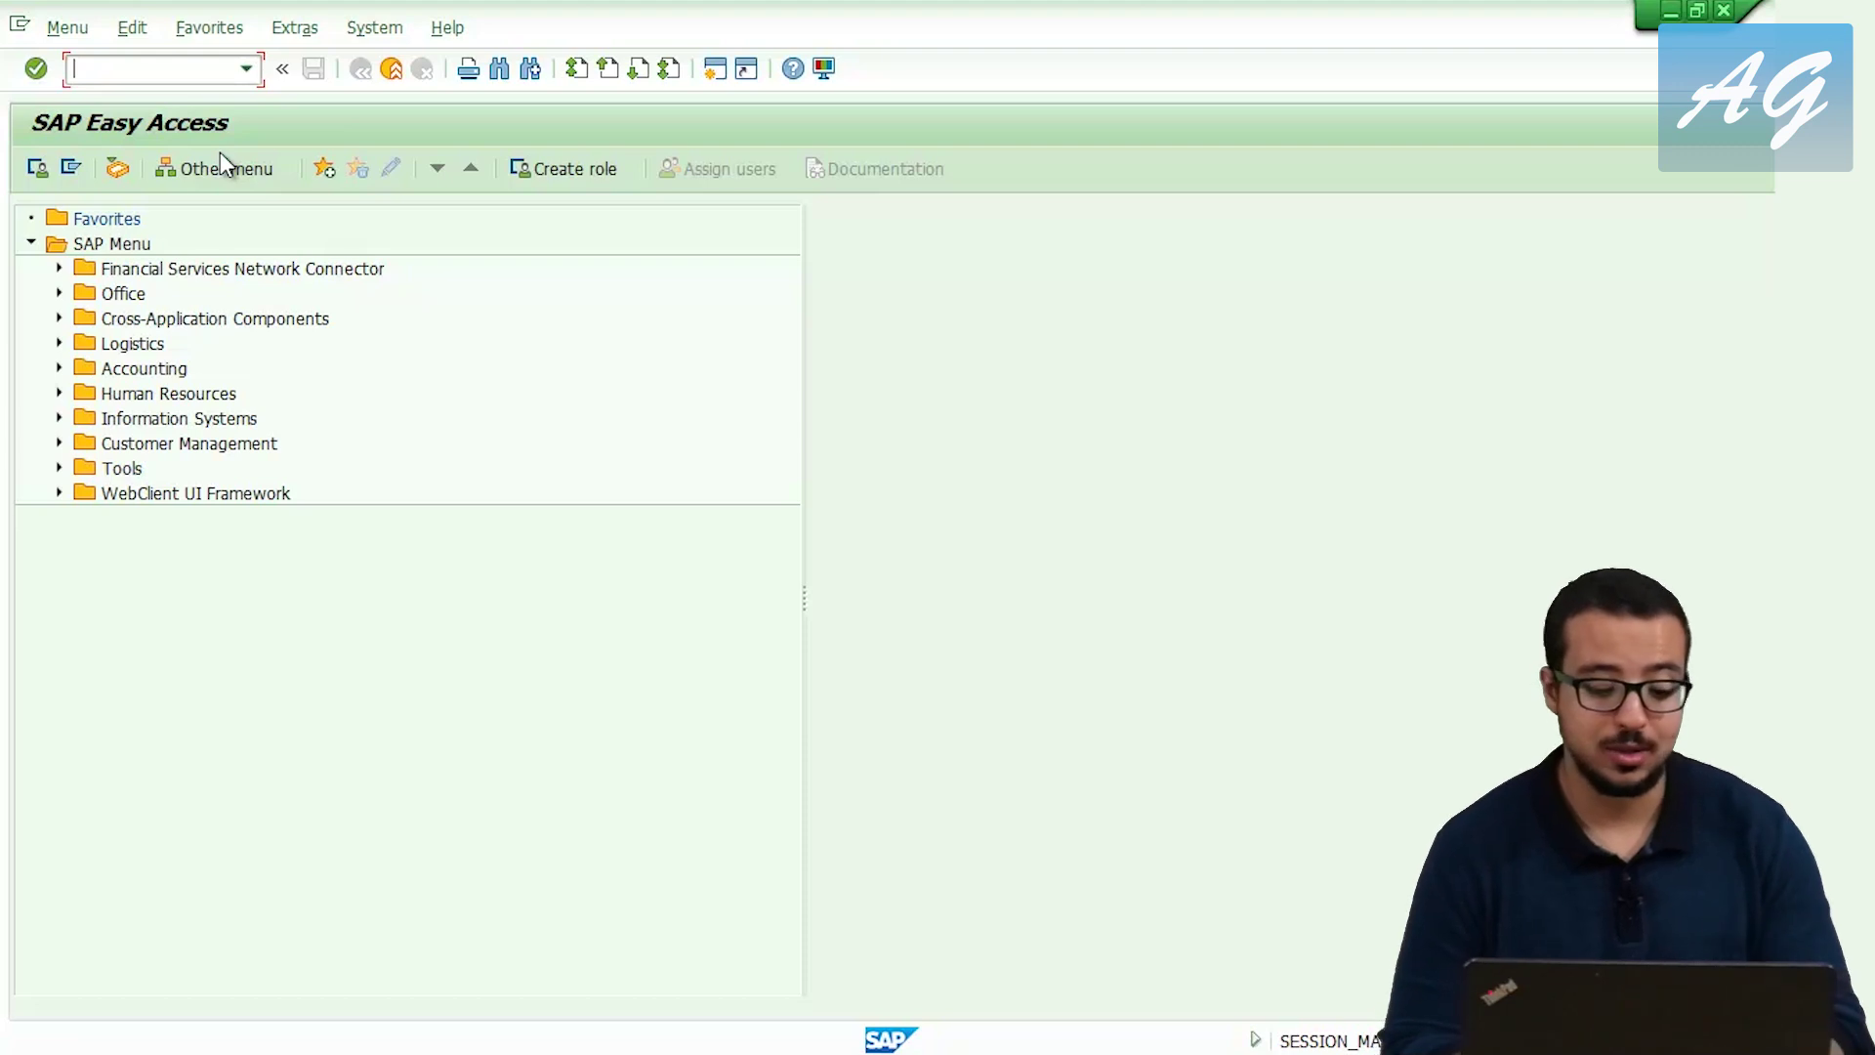
Start a new standard purchase order with transaction ME21N and choose Inlandslieferant DE 1 as the vendor.
type("me21n")
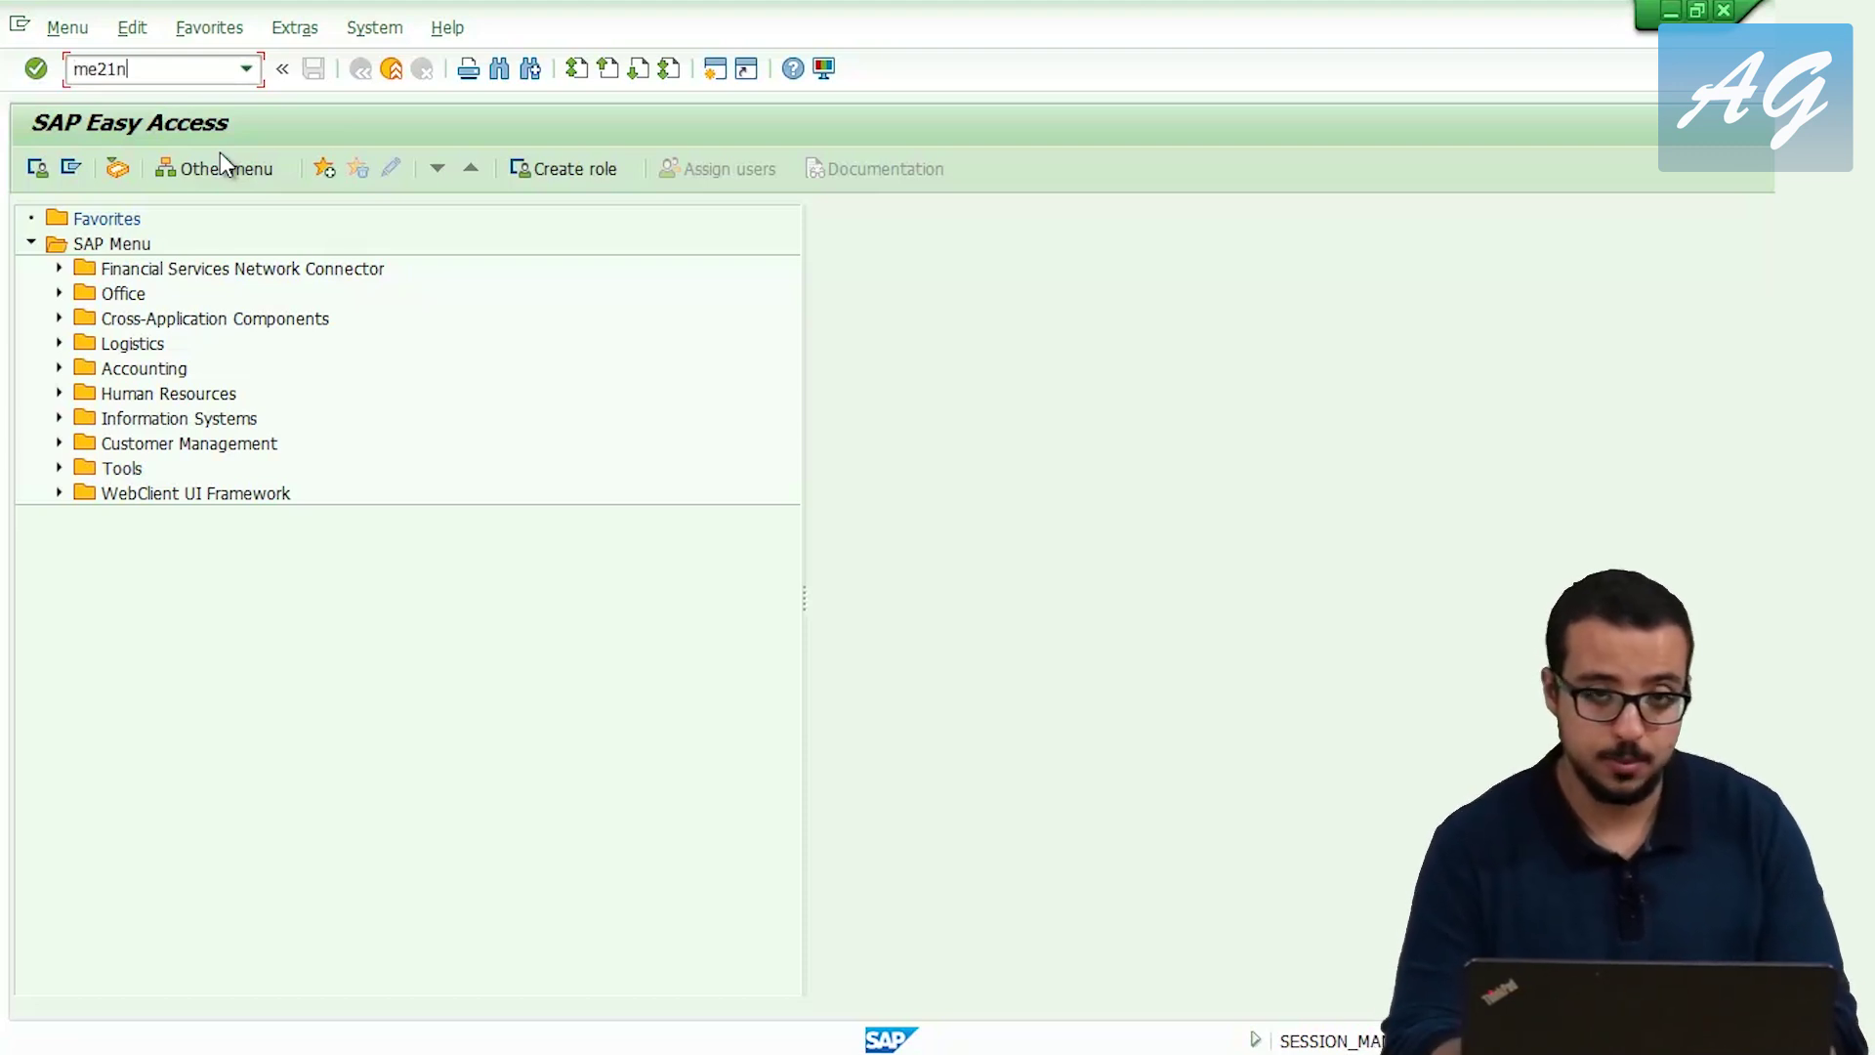
key("Return")
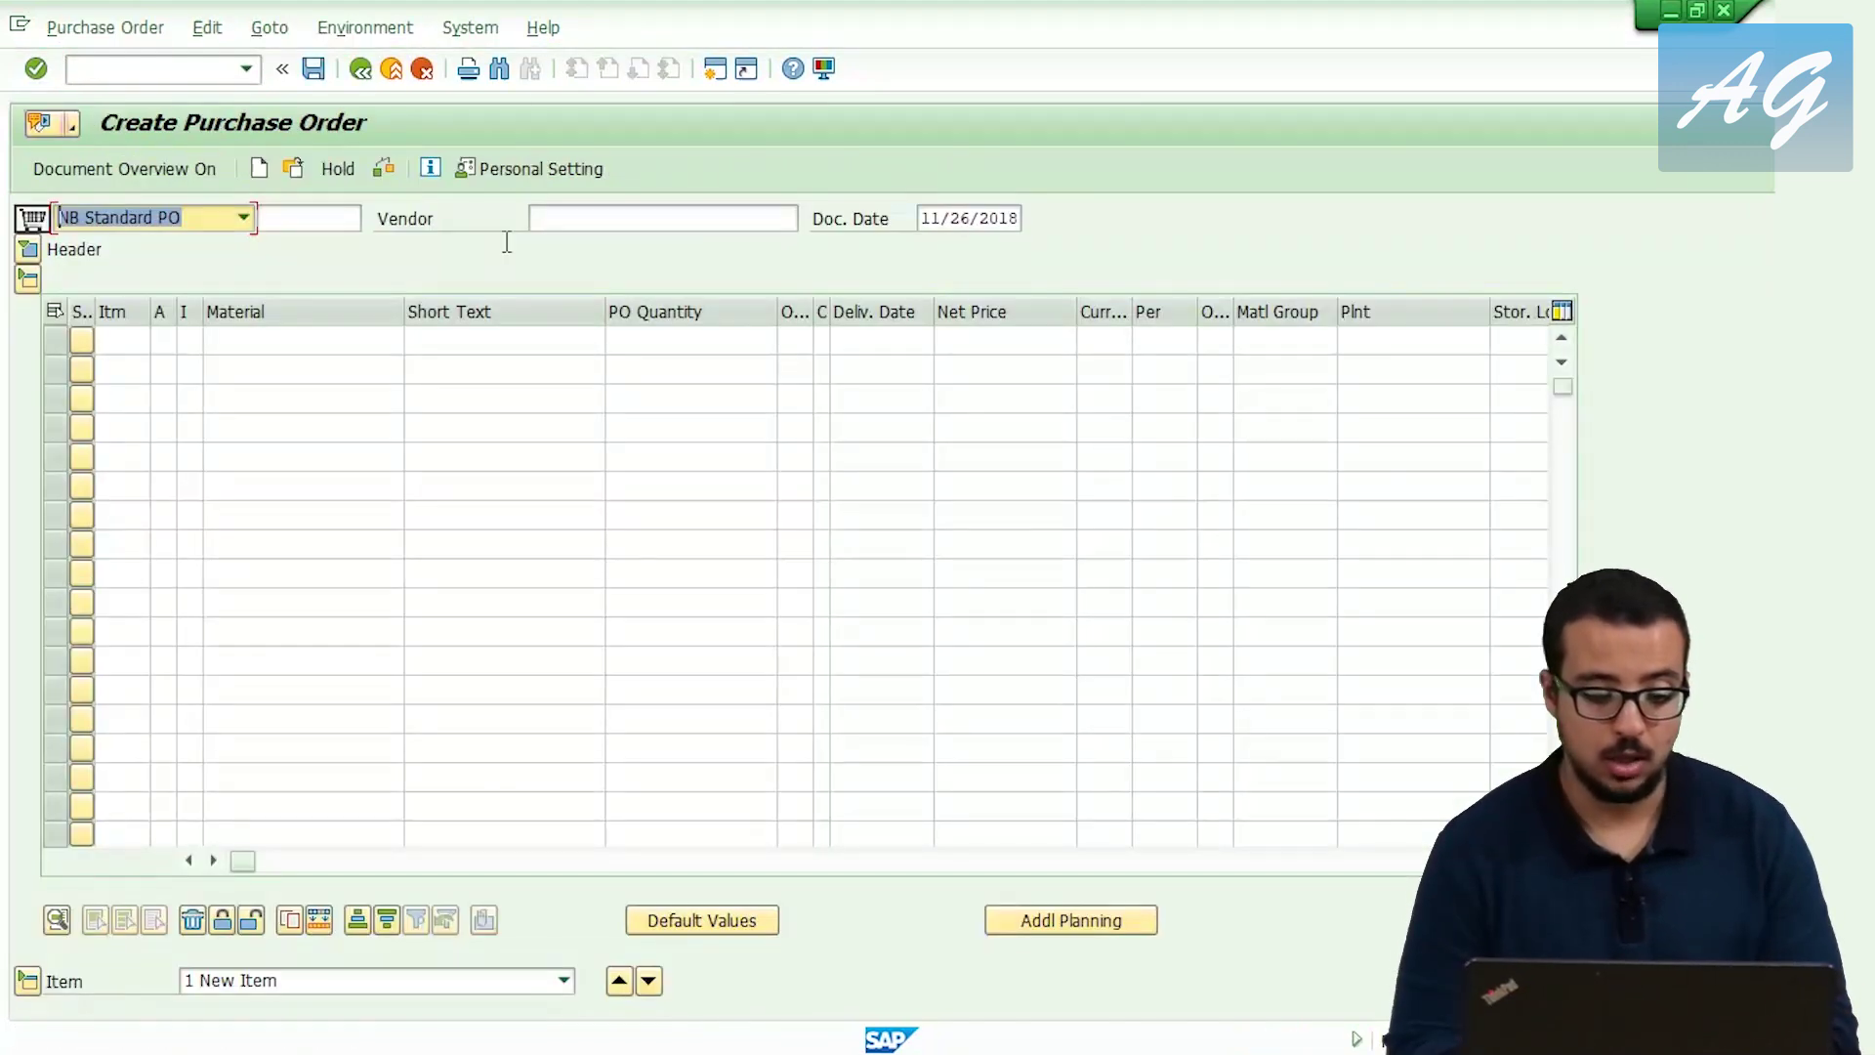
left_click(605, 215)
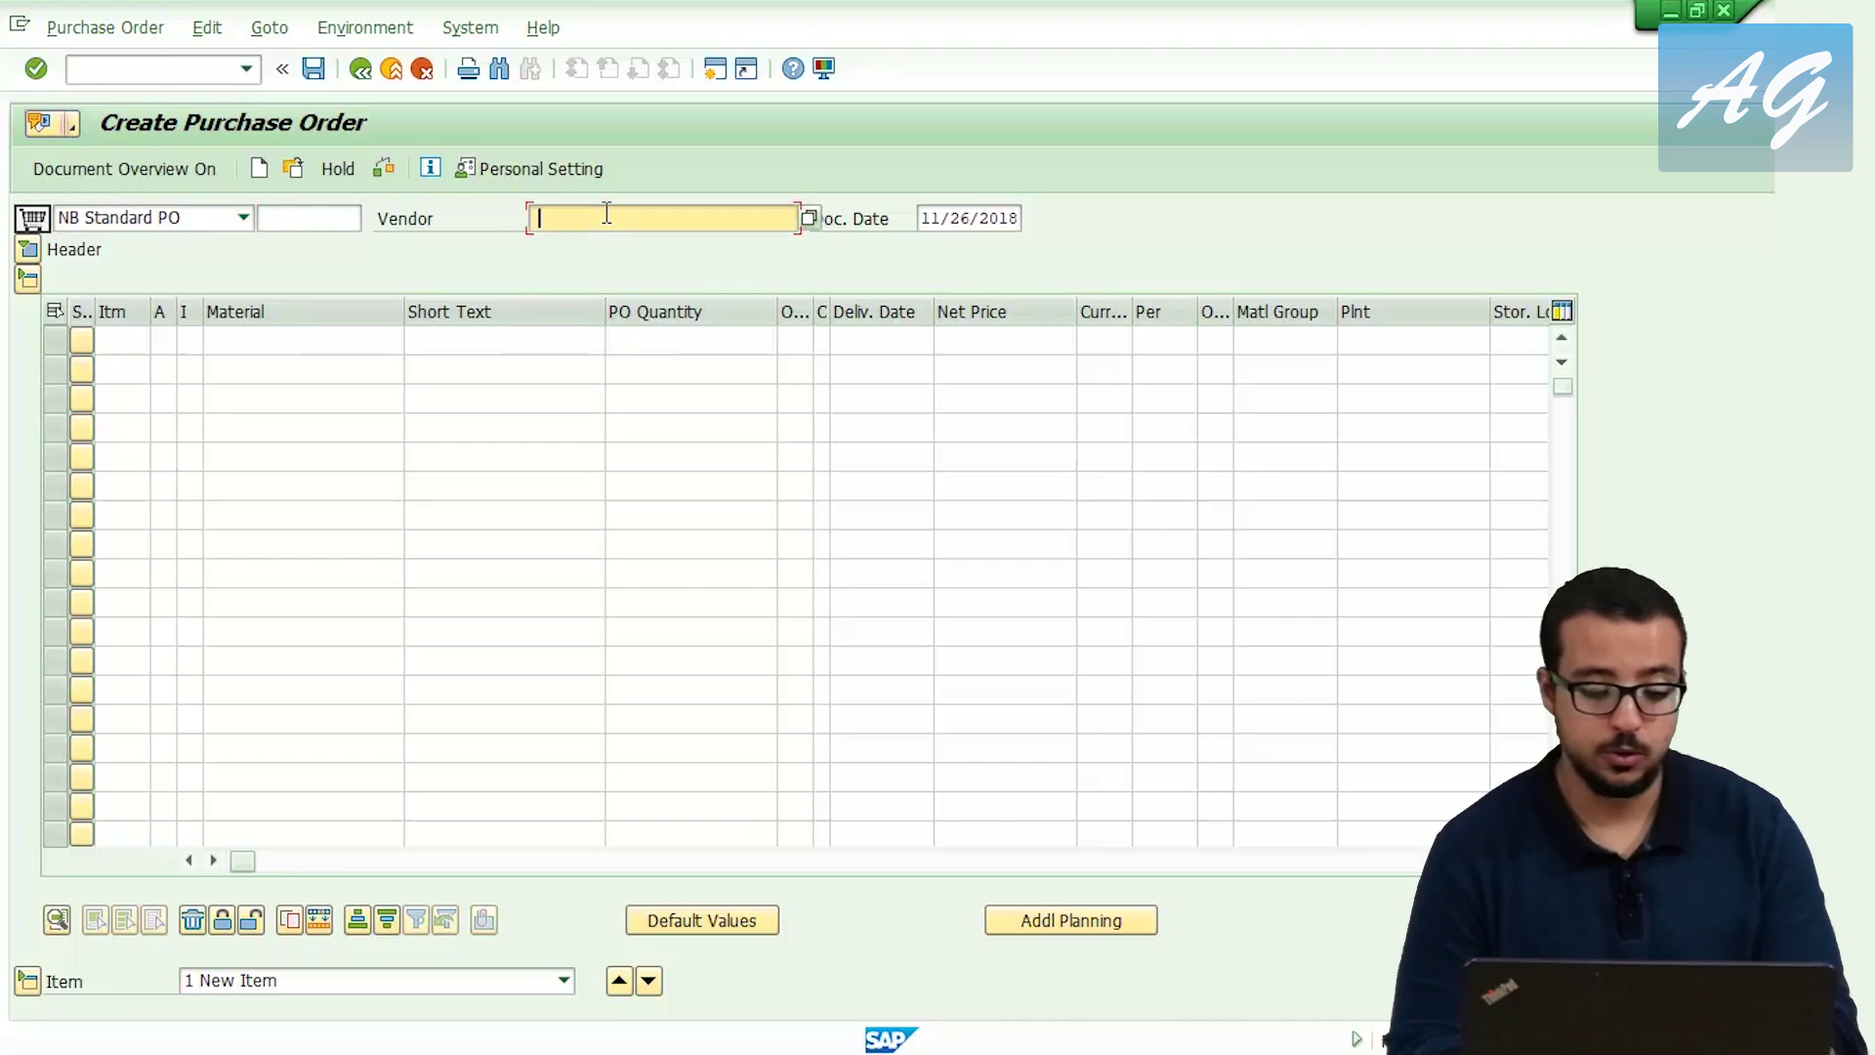
key("Down")
key("Return")
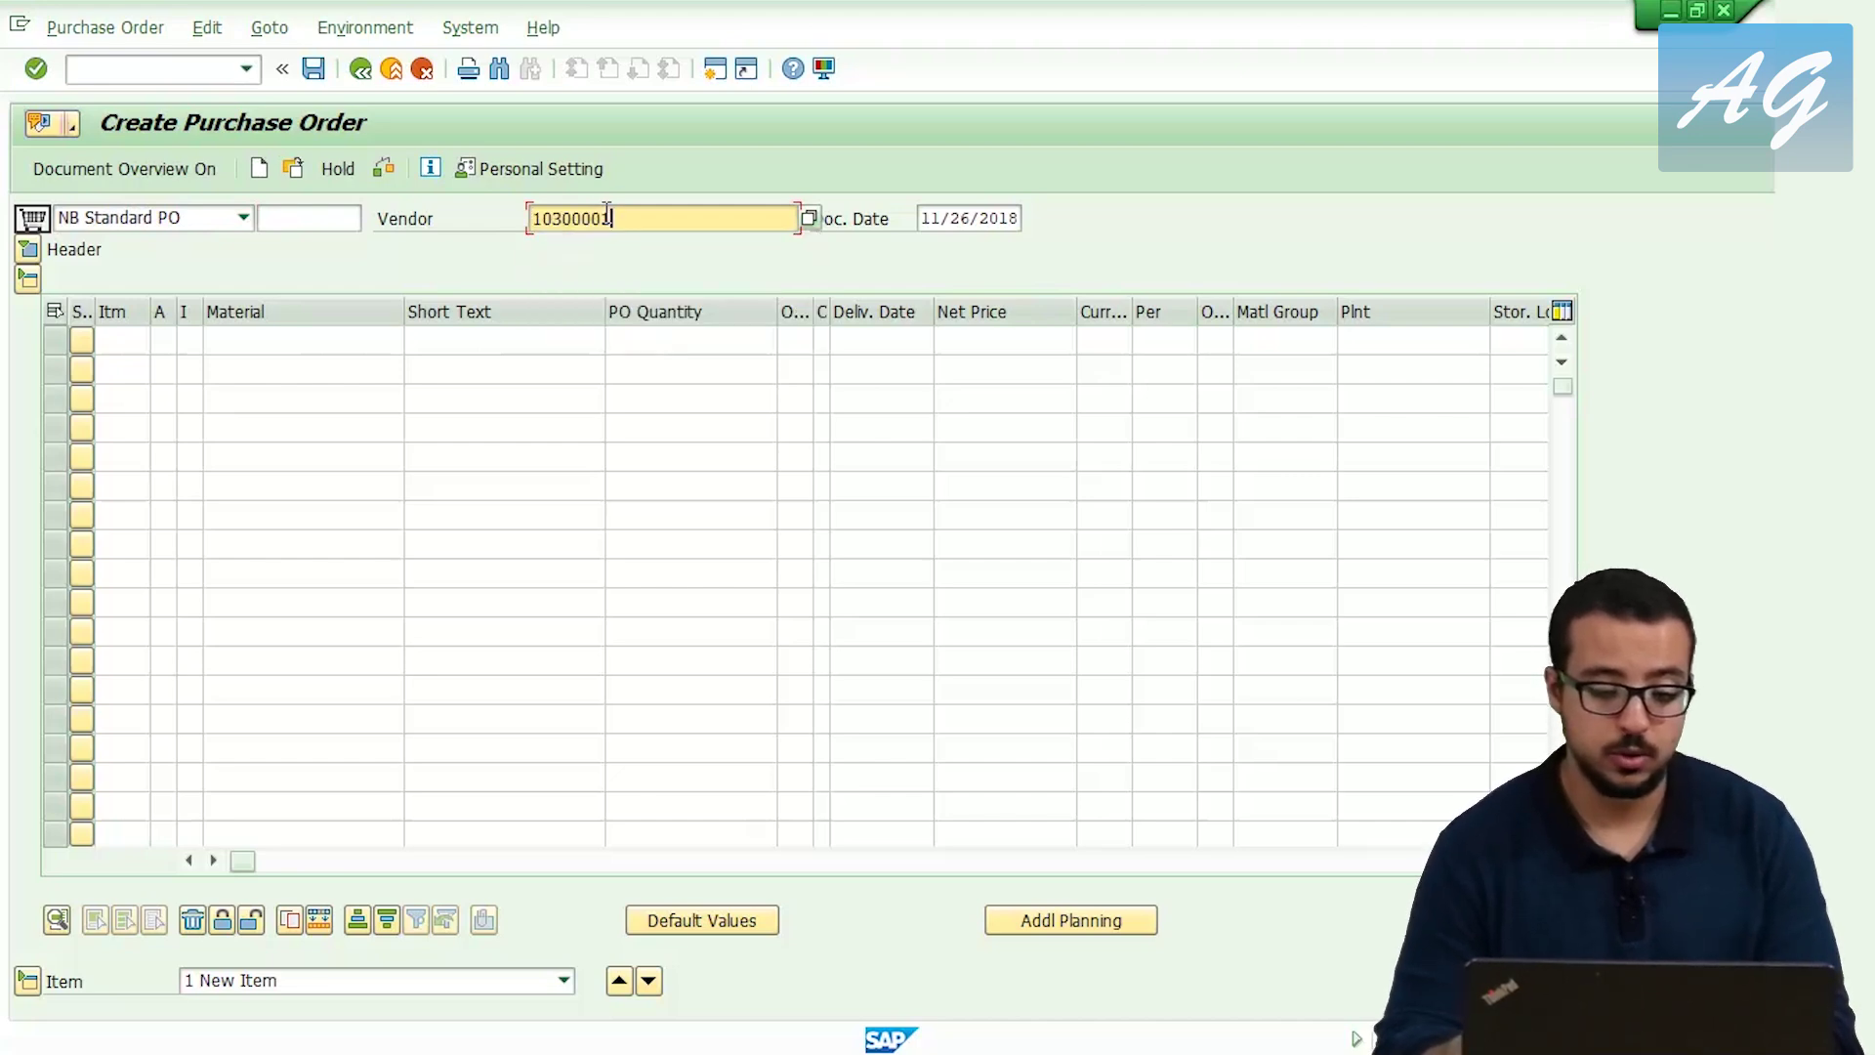
key("Return")
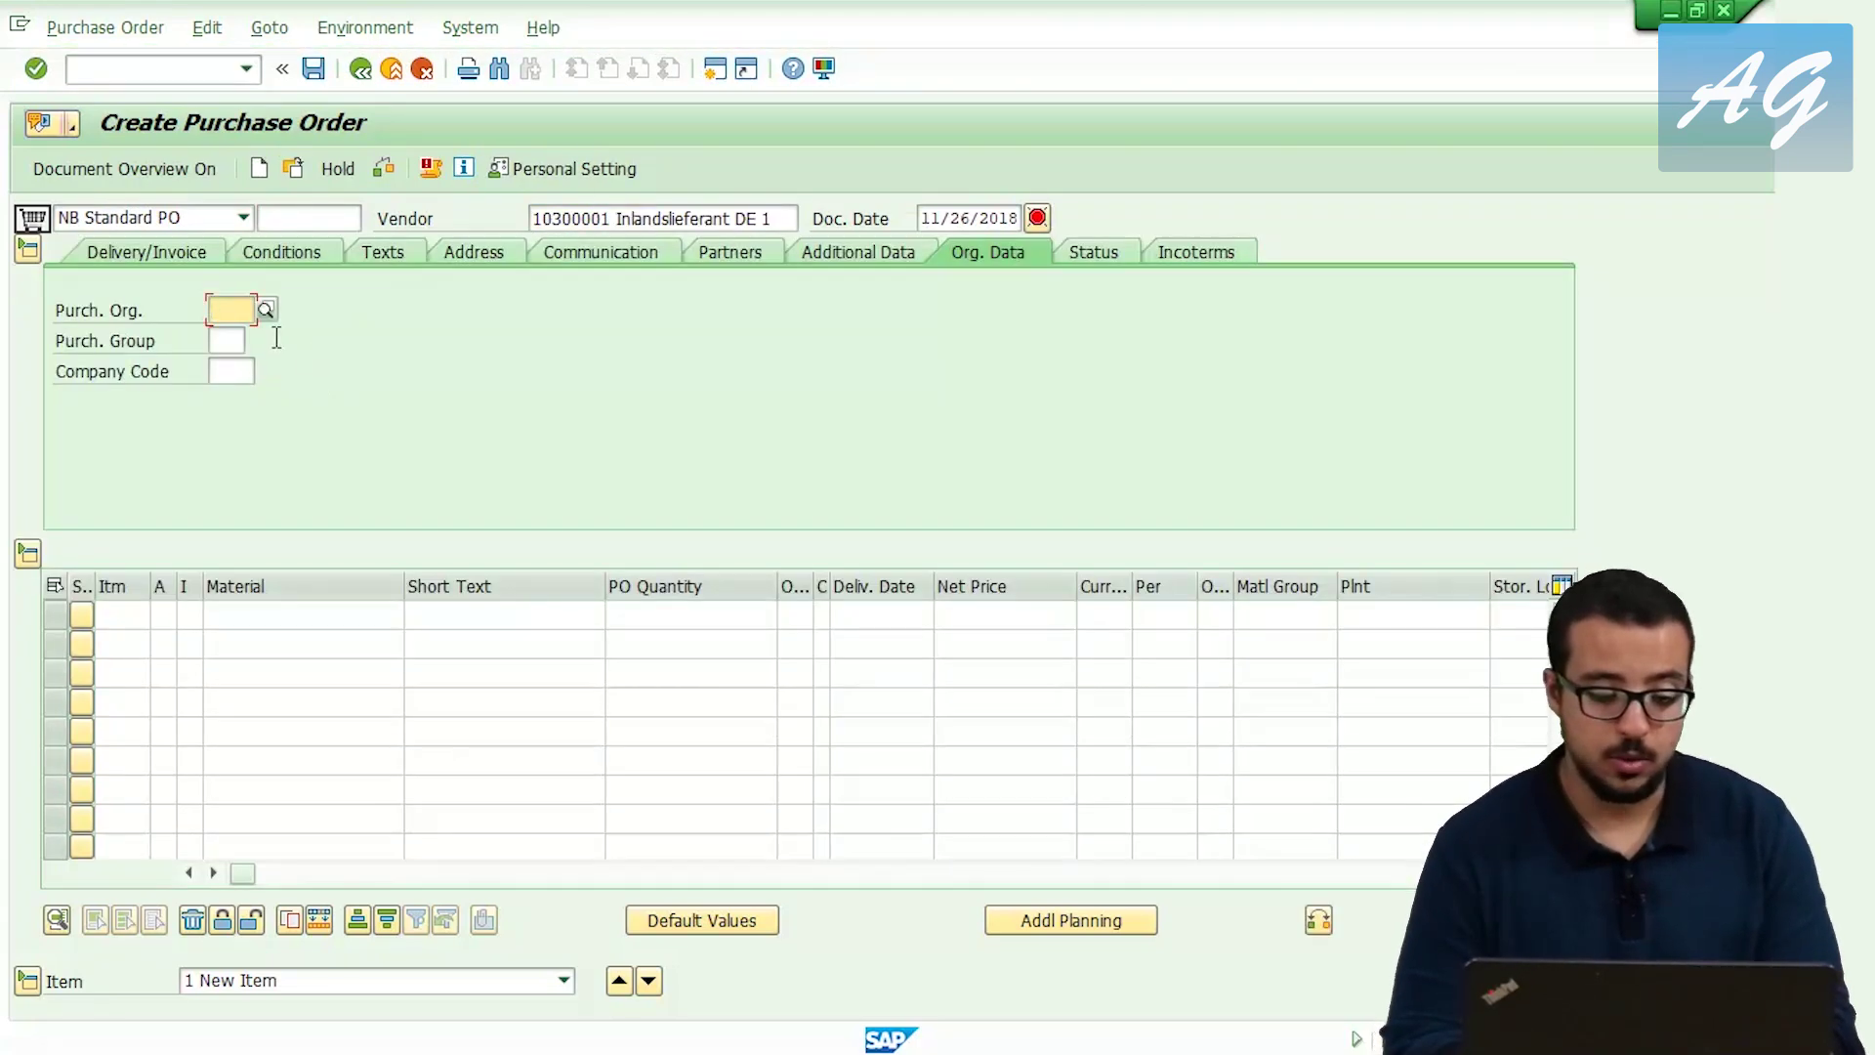
Set the order's organizational data to purchasing organization 1010, company code 1010 and purchasing group 001.
type("1010")
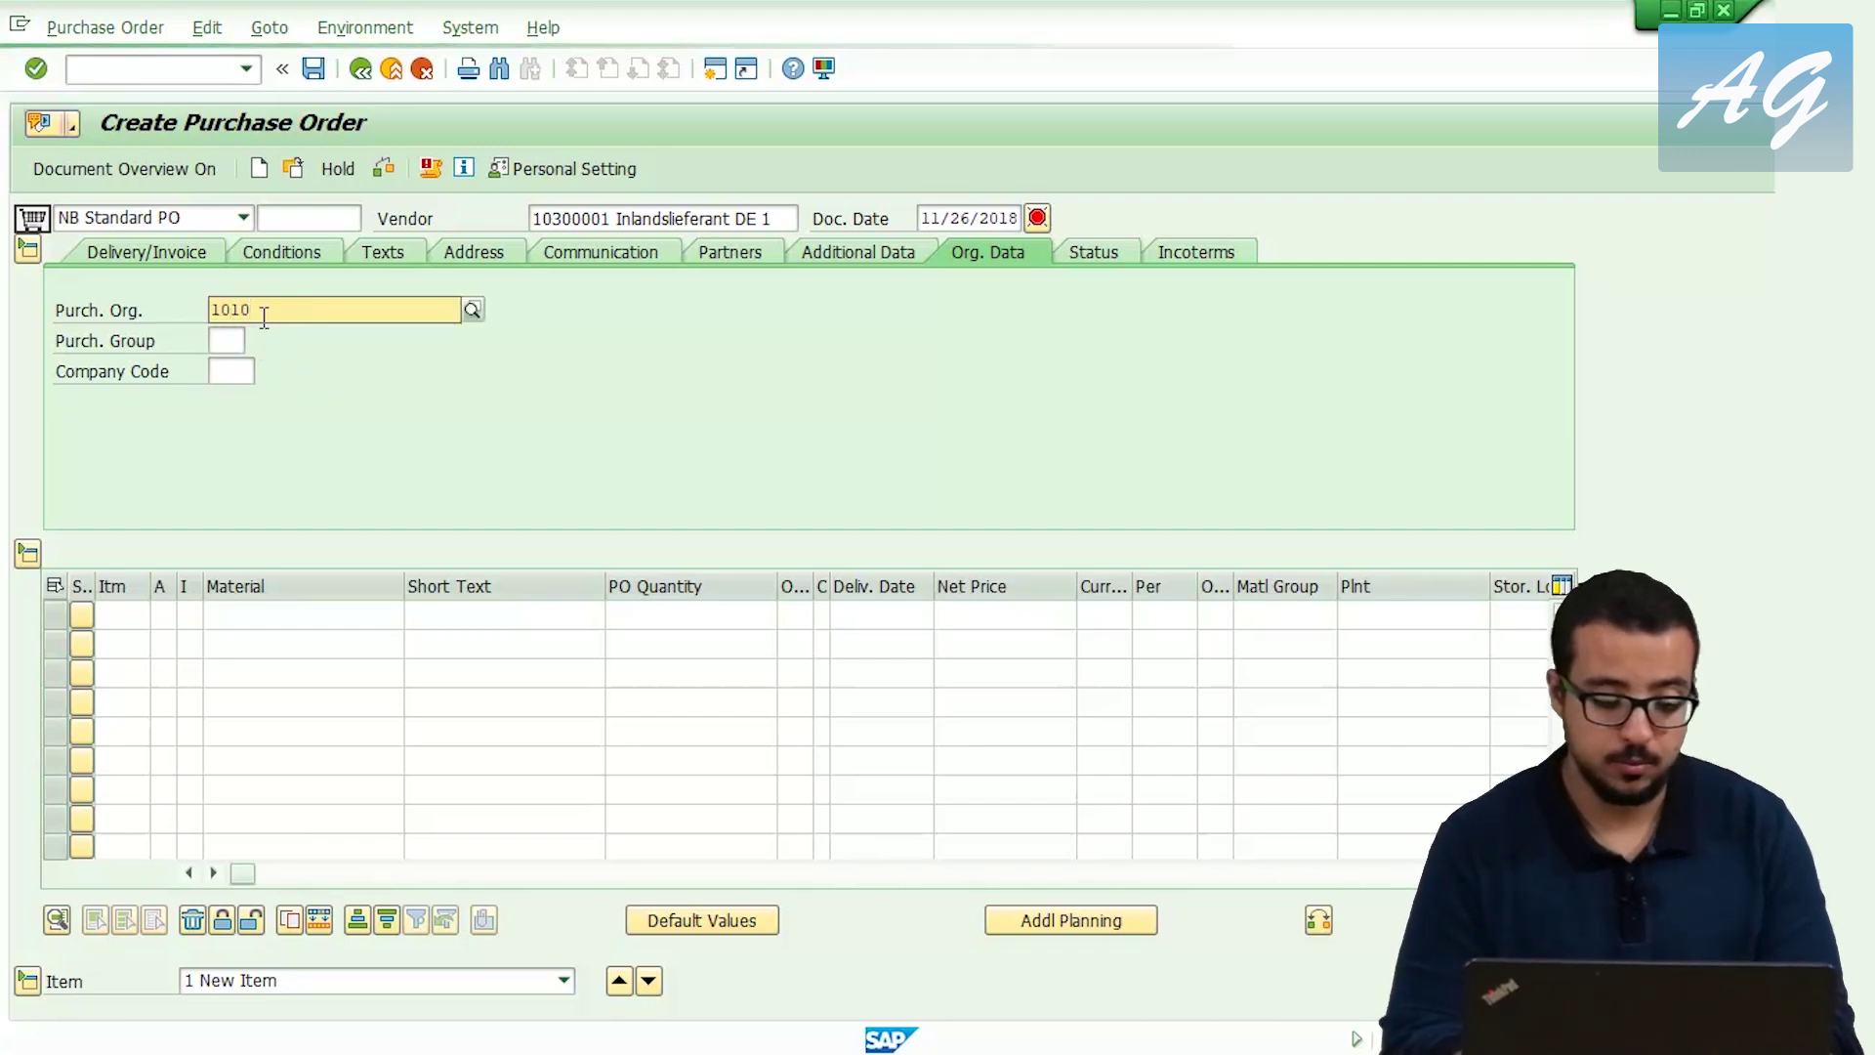
key("Return")
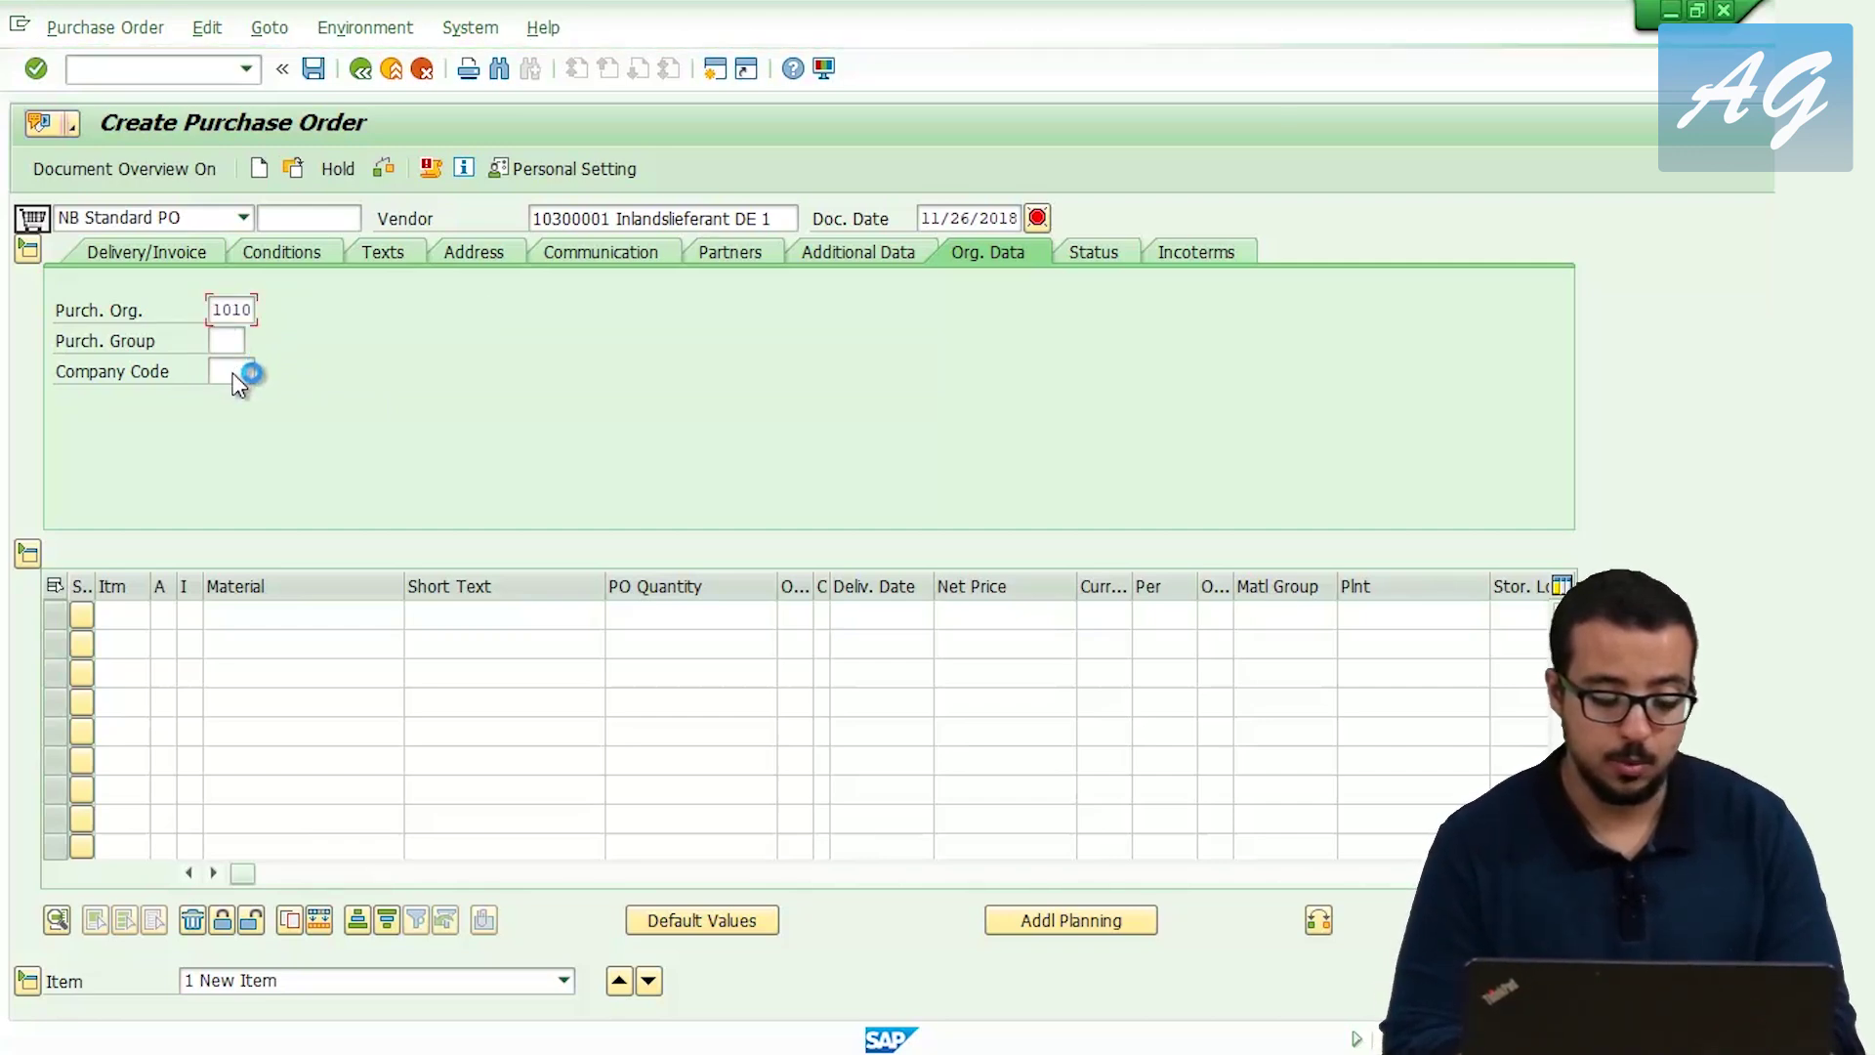
left_click(235, 373)
type("1010")
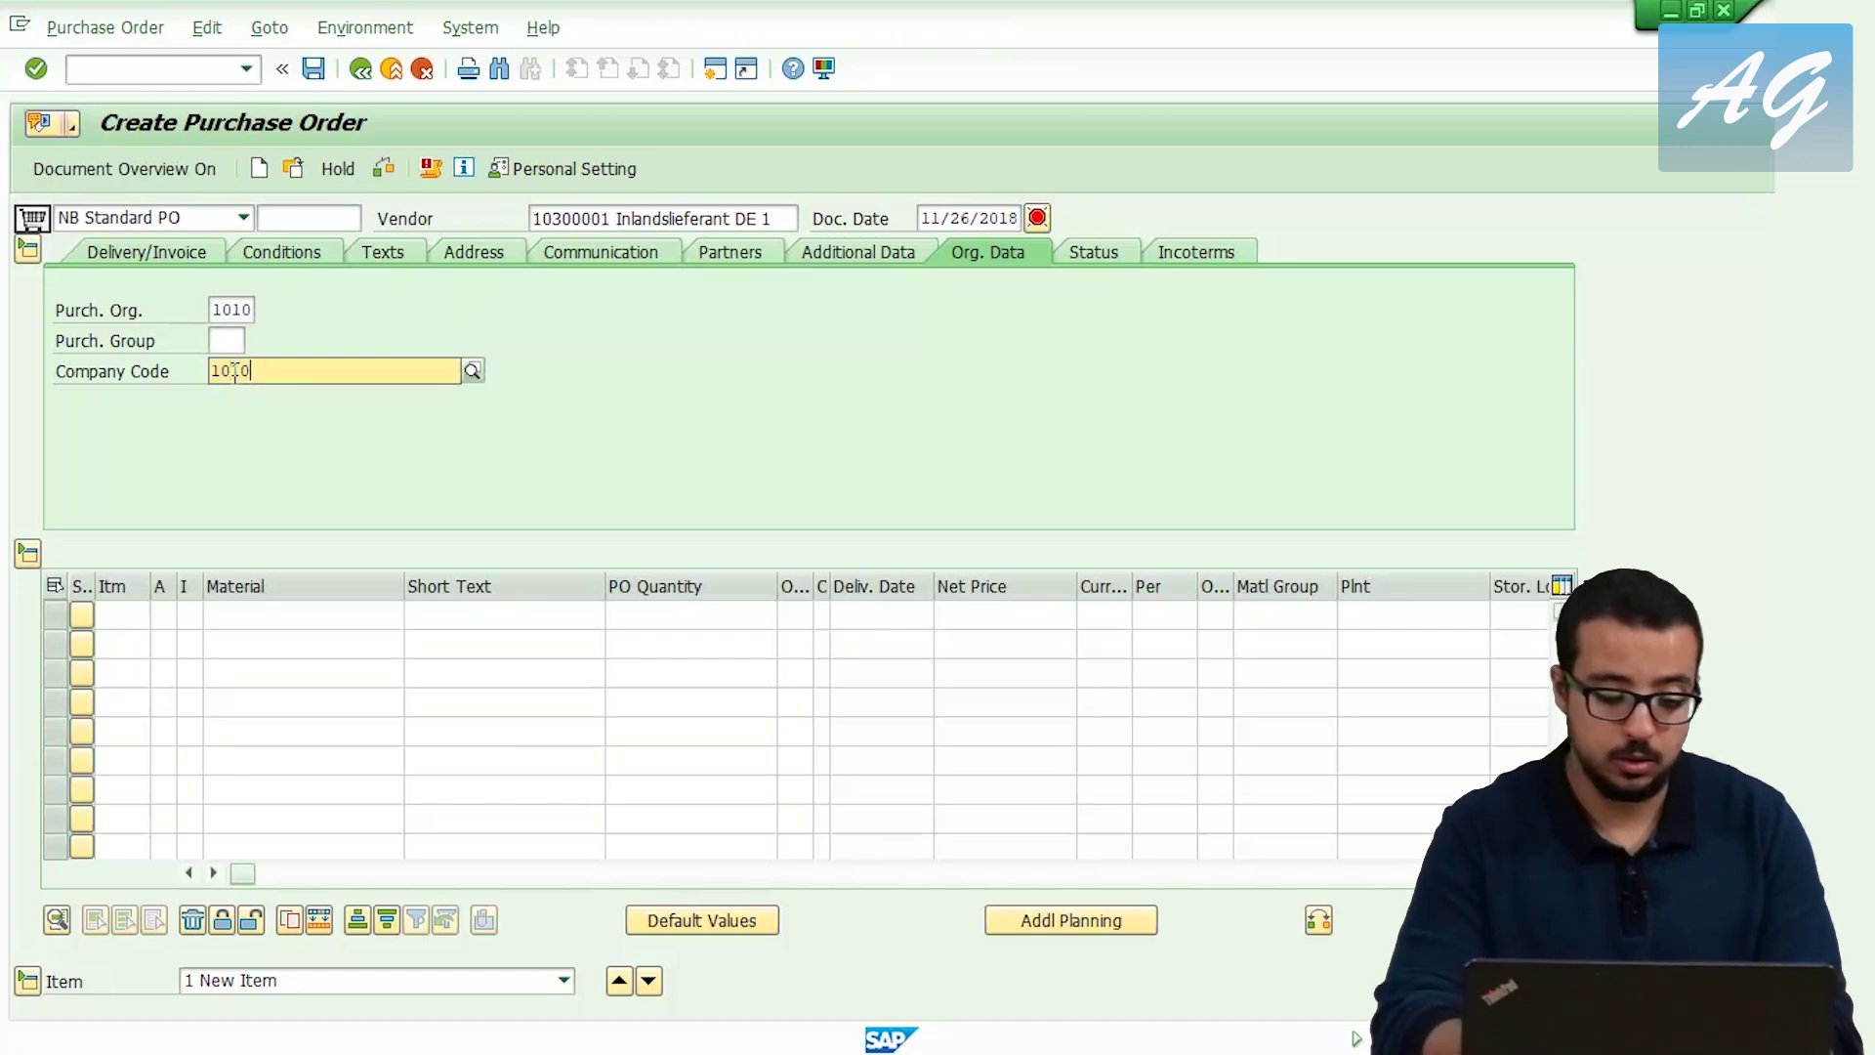
left_click(227, 339)
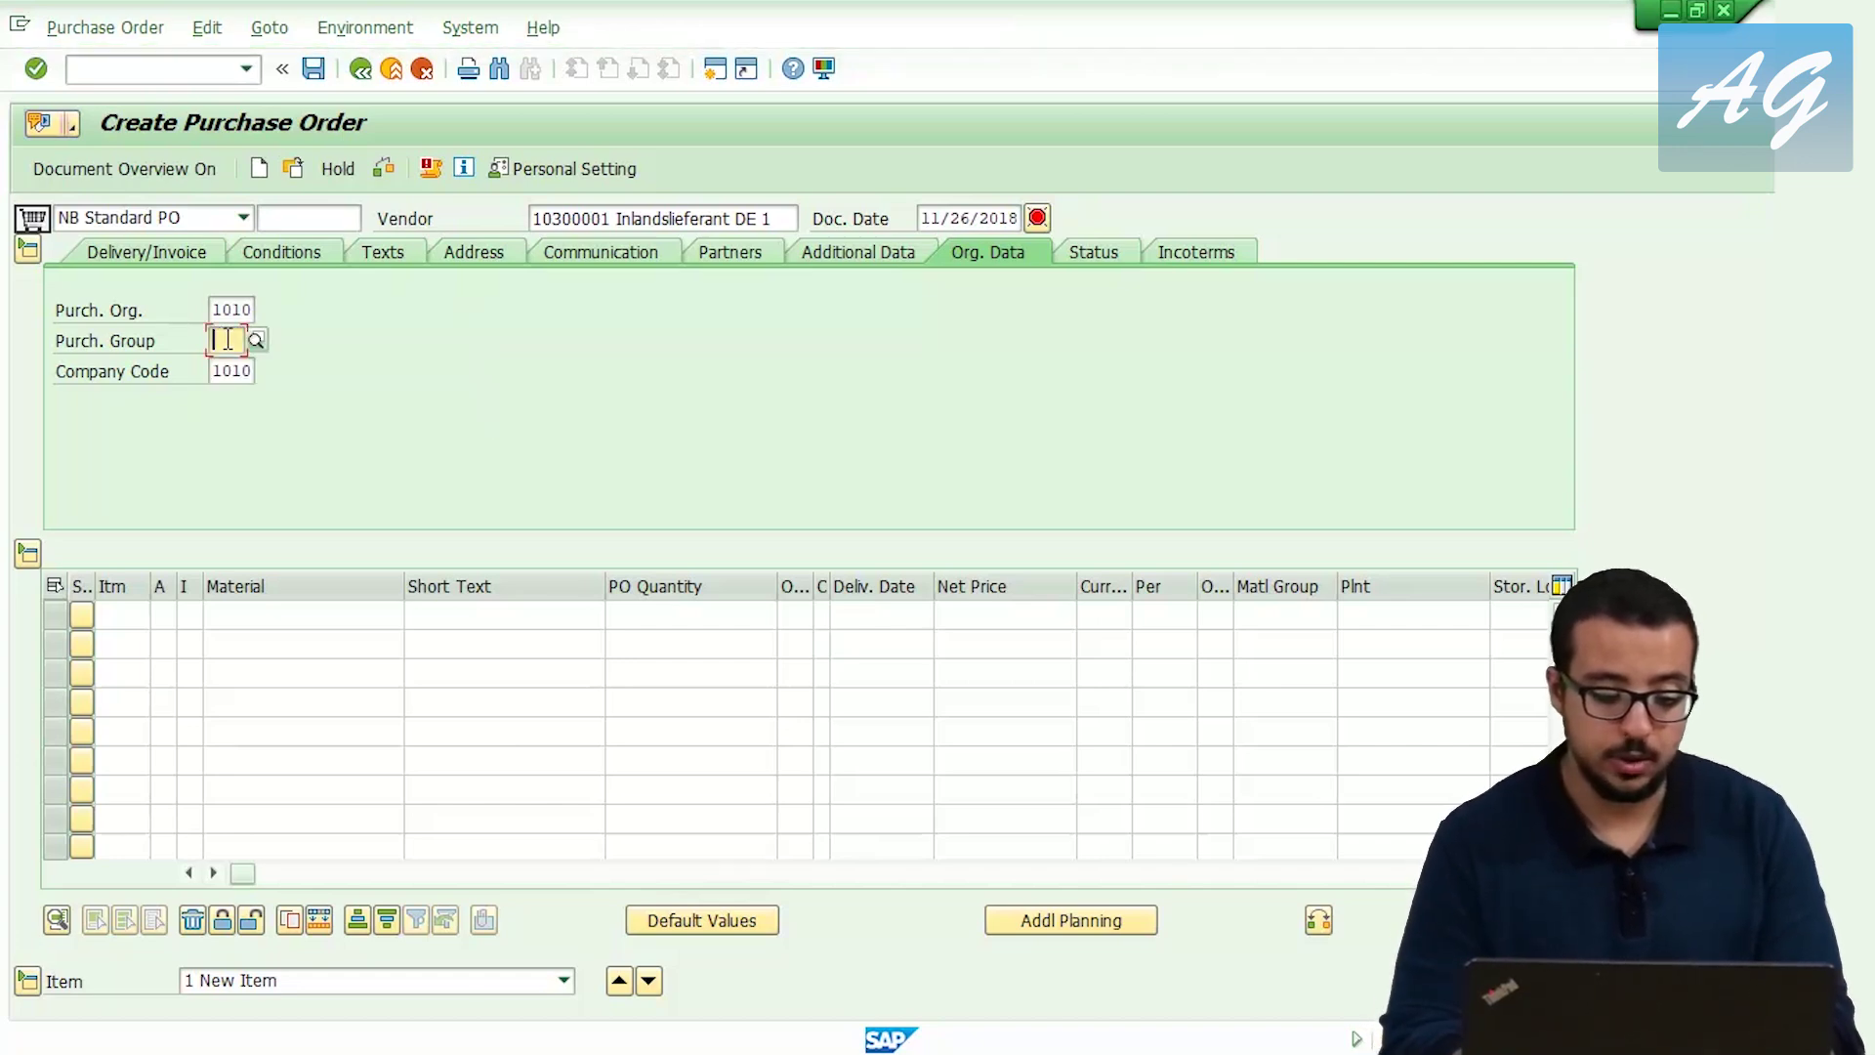
type("001")
key("Return")
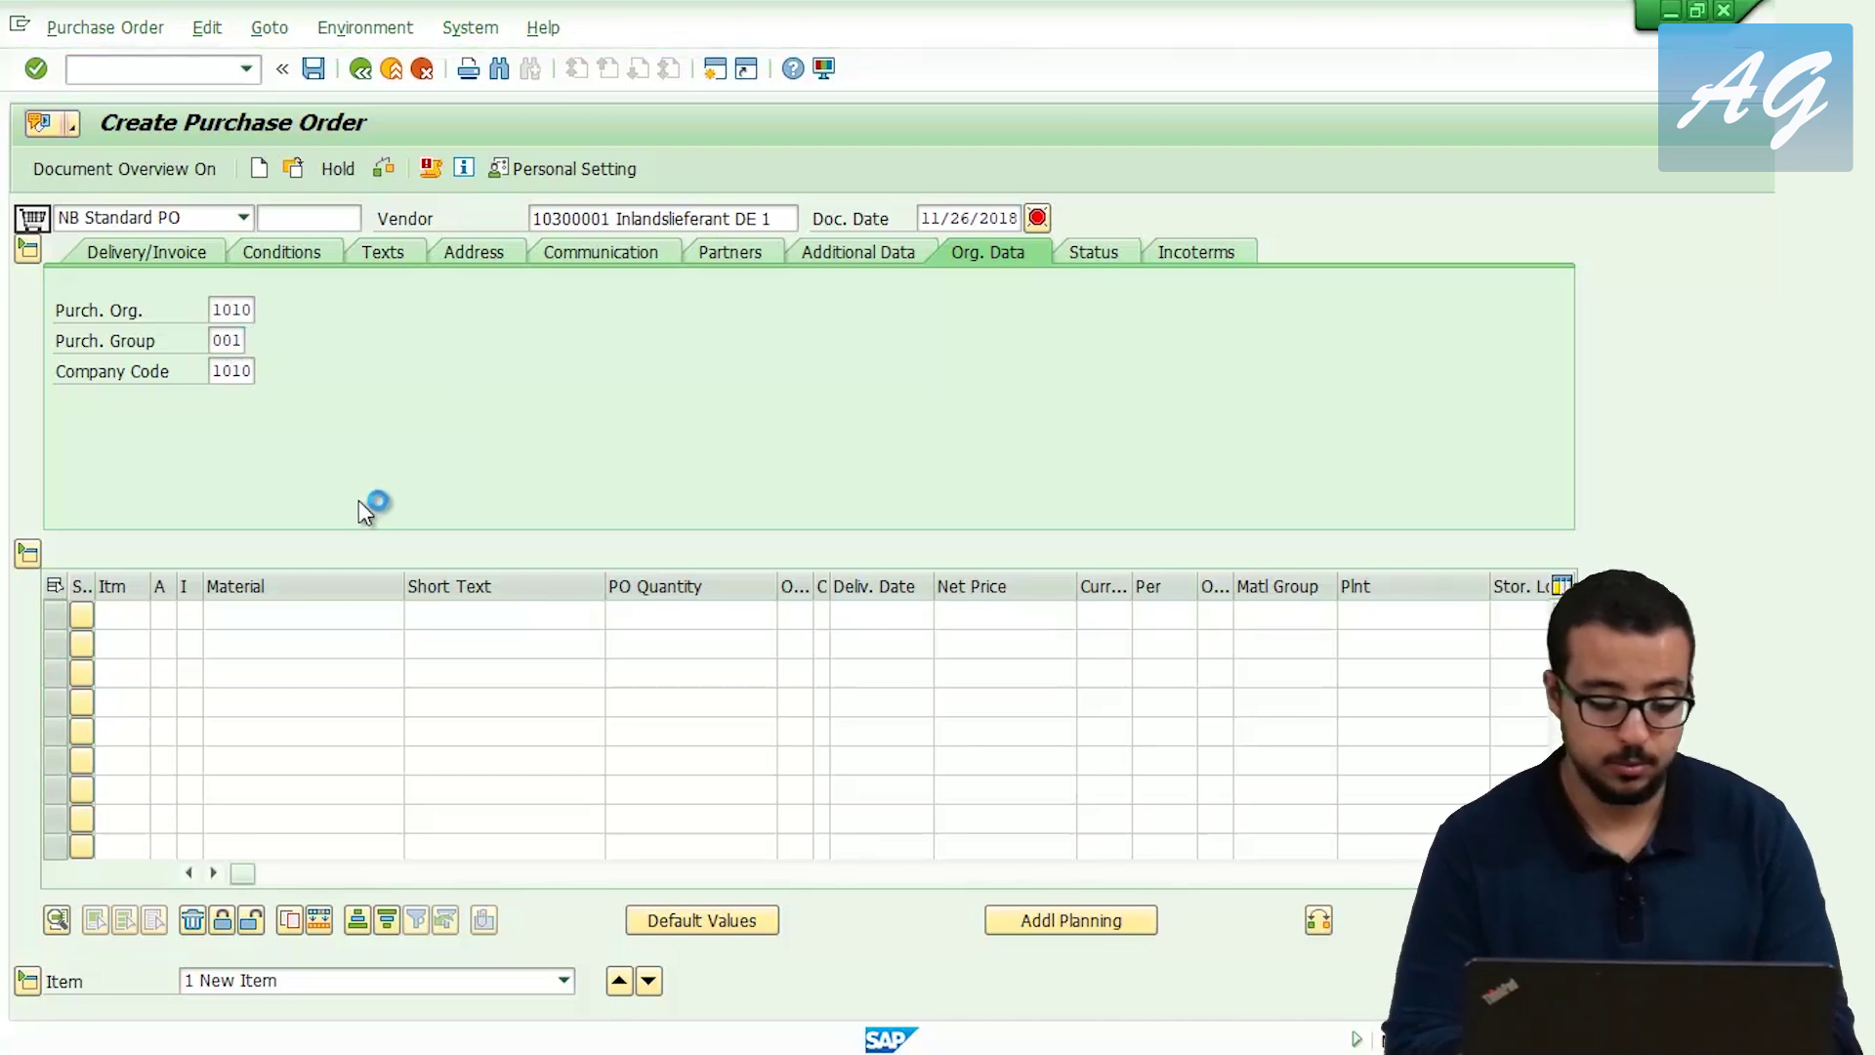
Add material TG10 as the first item of the purchase order.
left_click(323, 615)
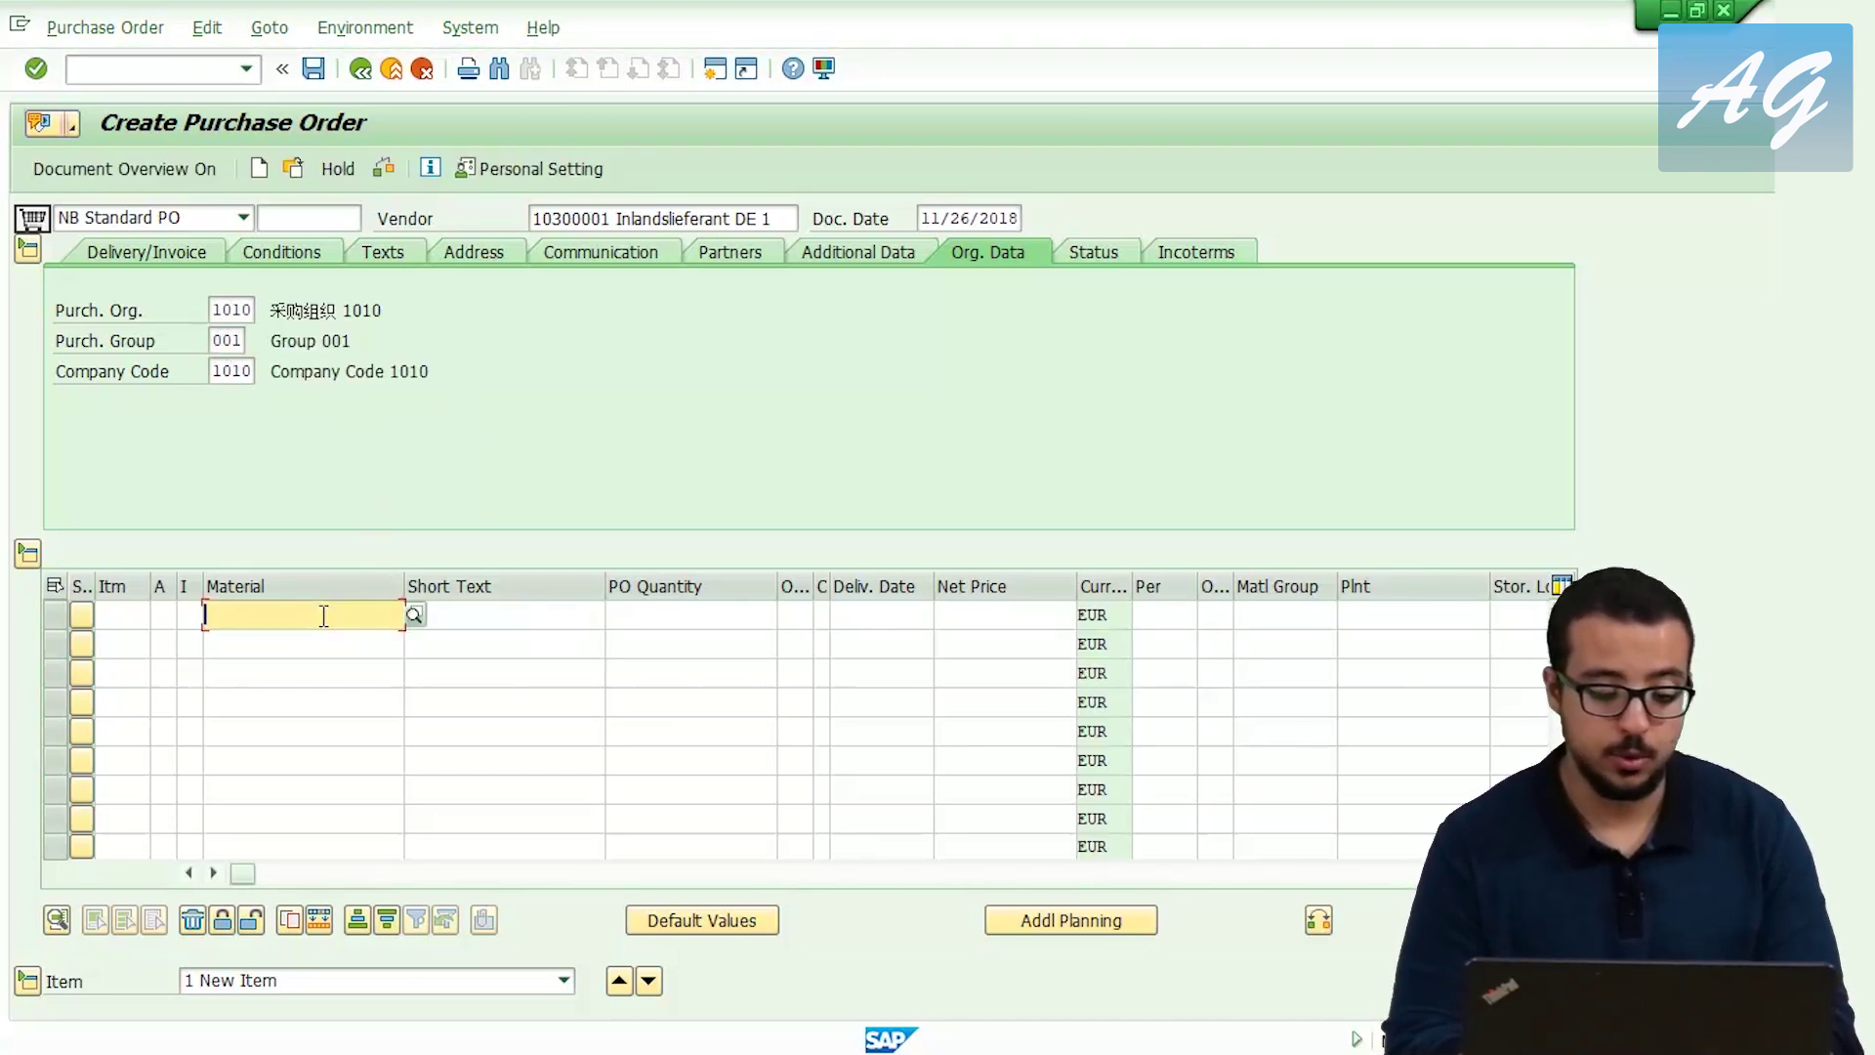
left_click(323, 615)
key("Down")
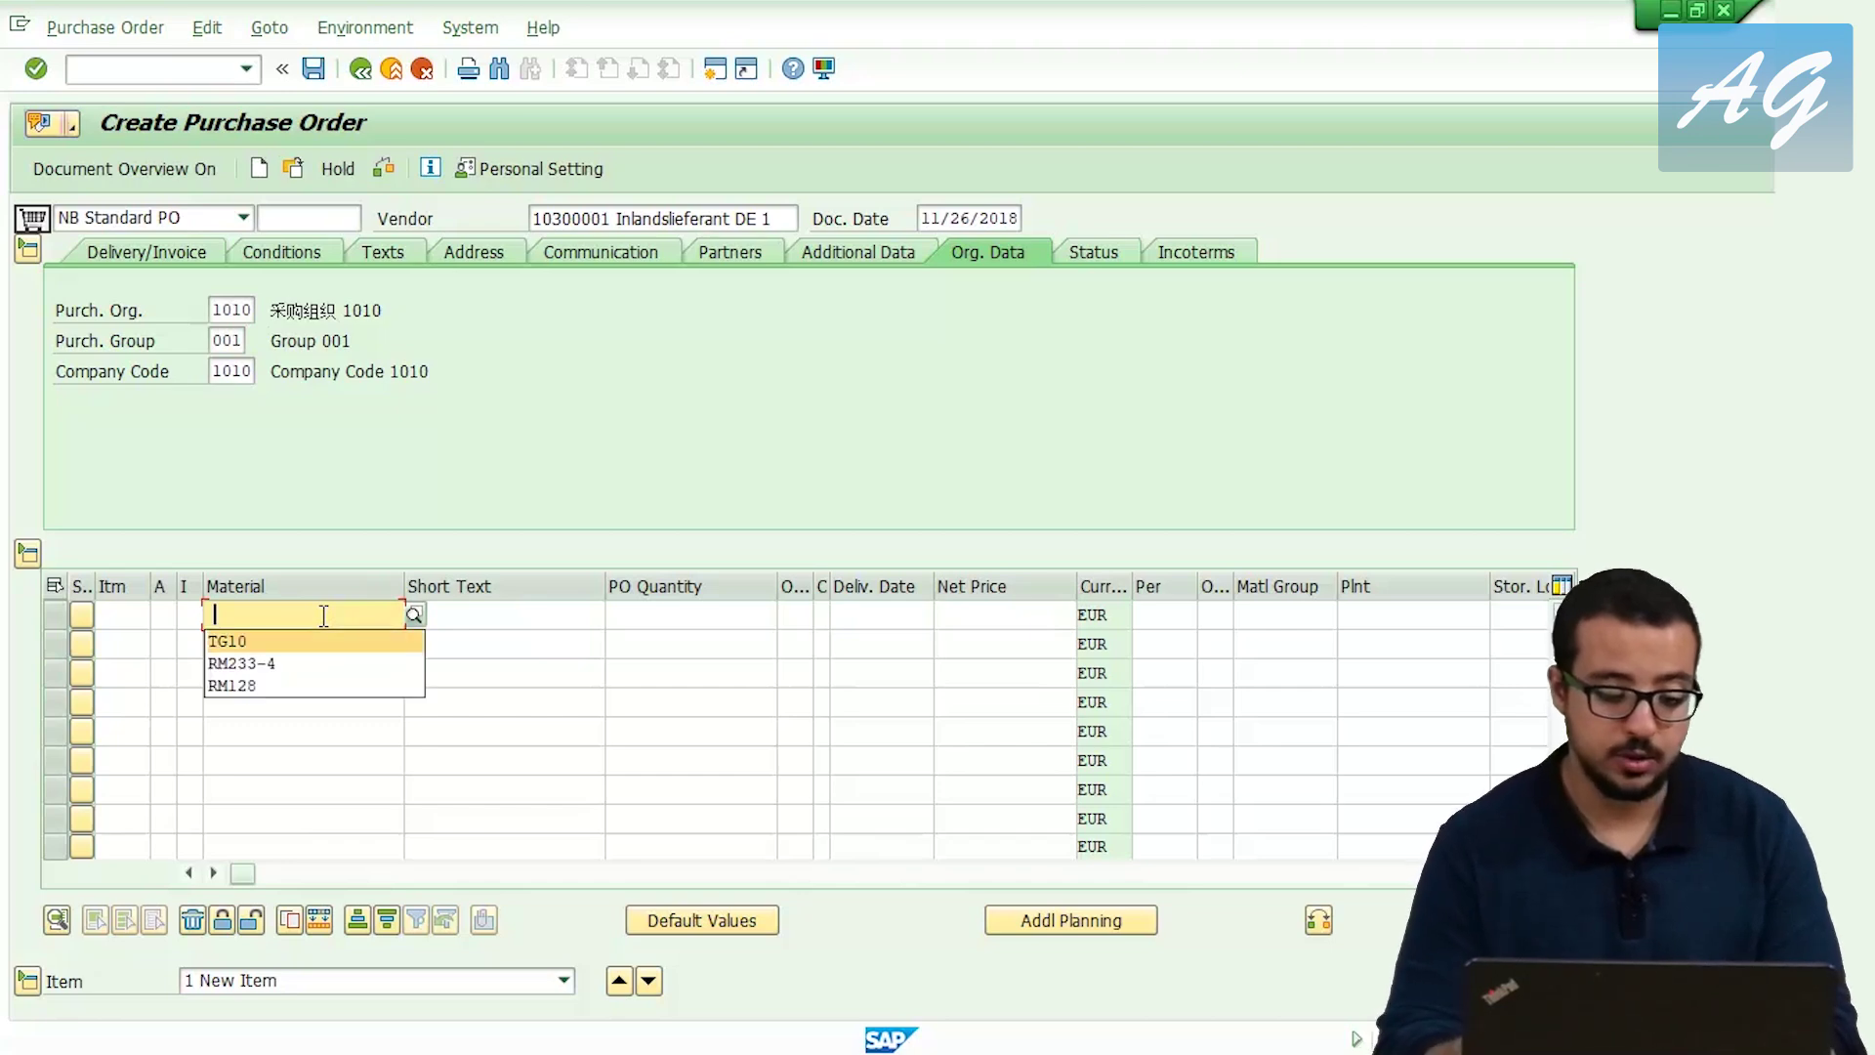
key("Return")
key("Return")
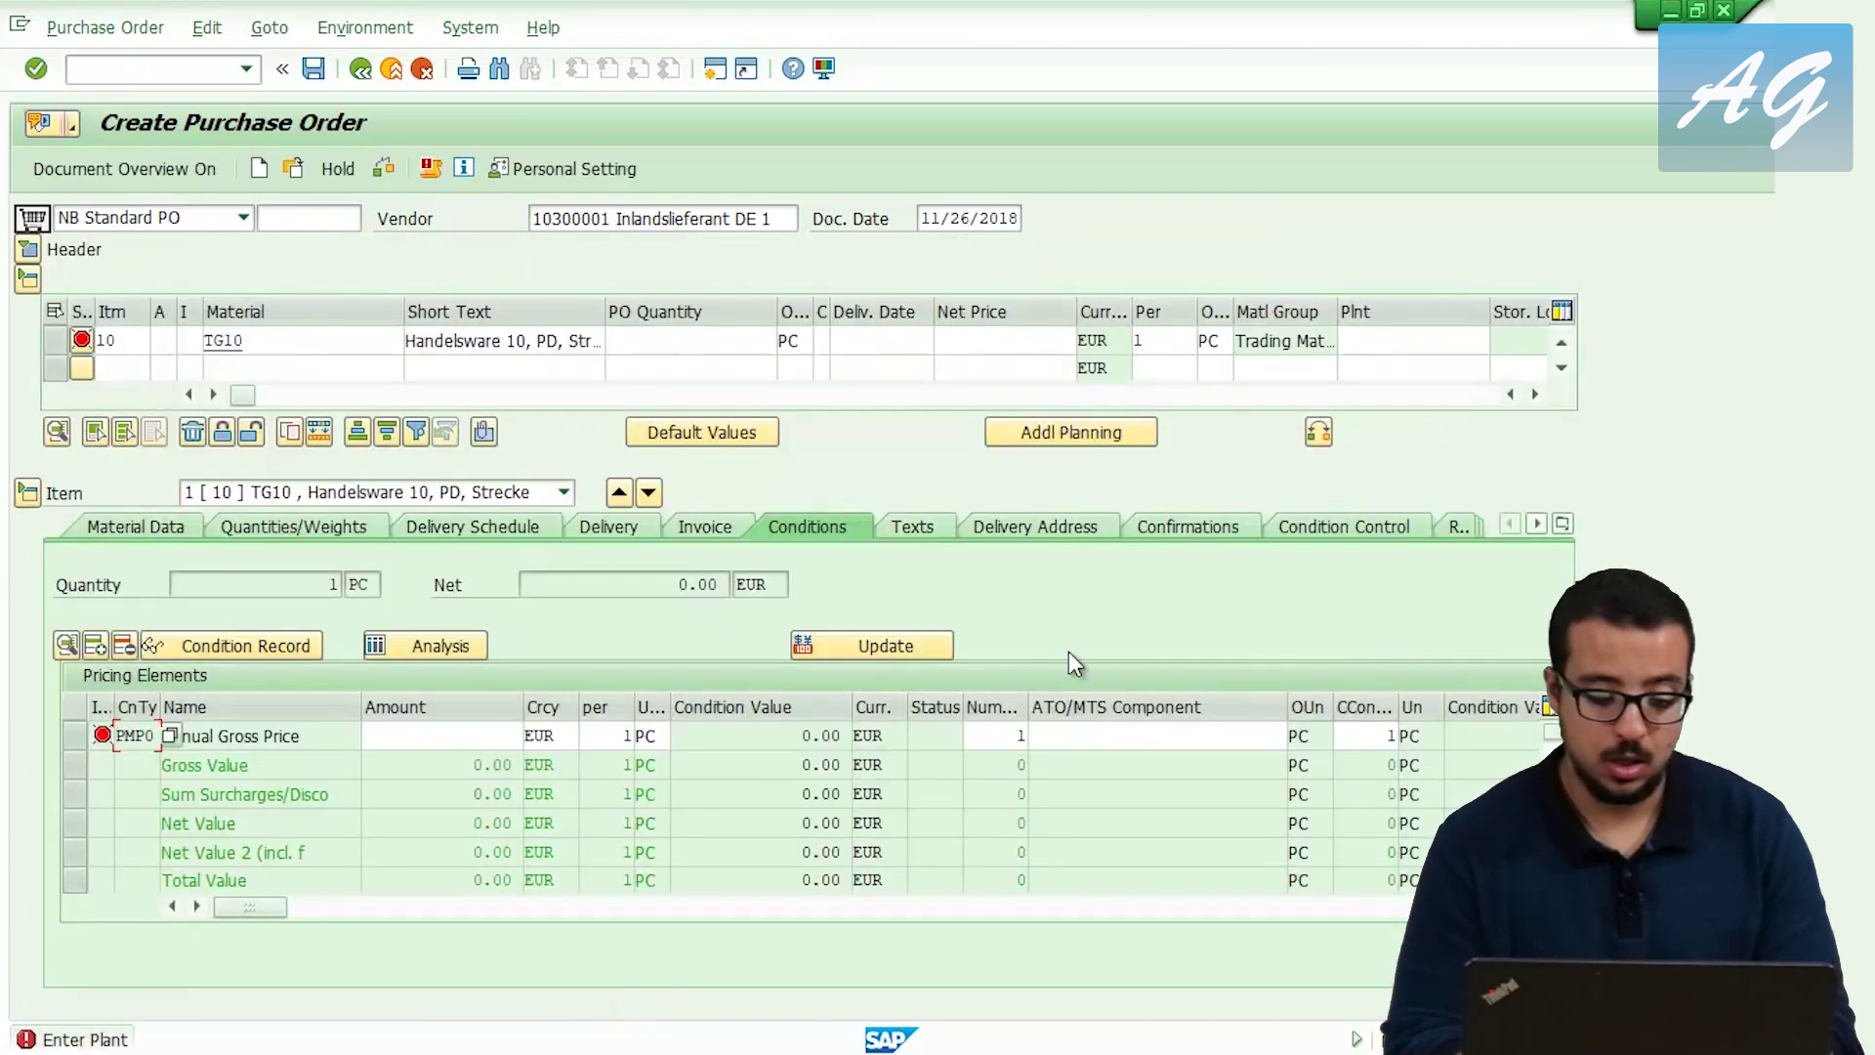
Set the TG10 item's plant to 1010 and its order quantity to 10.
left_click(1412, 339)
type("1010")
key("Return")
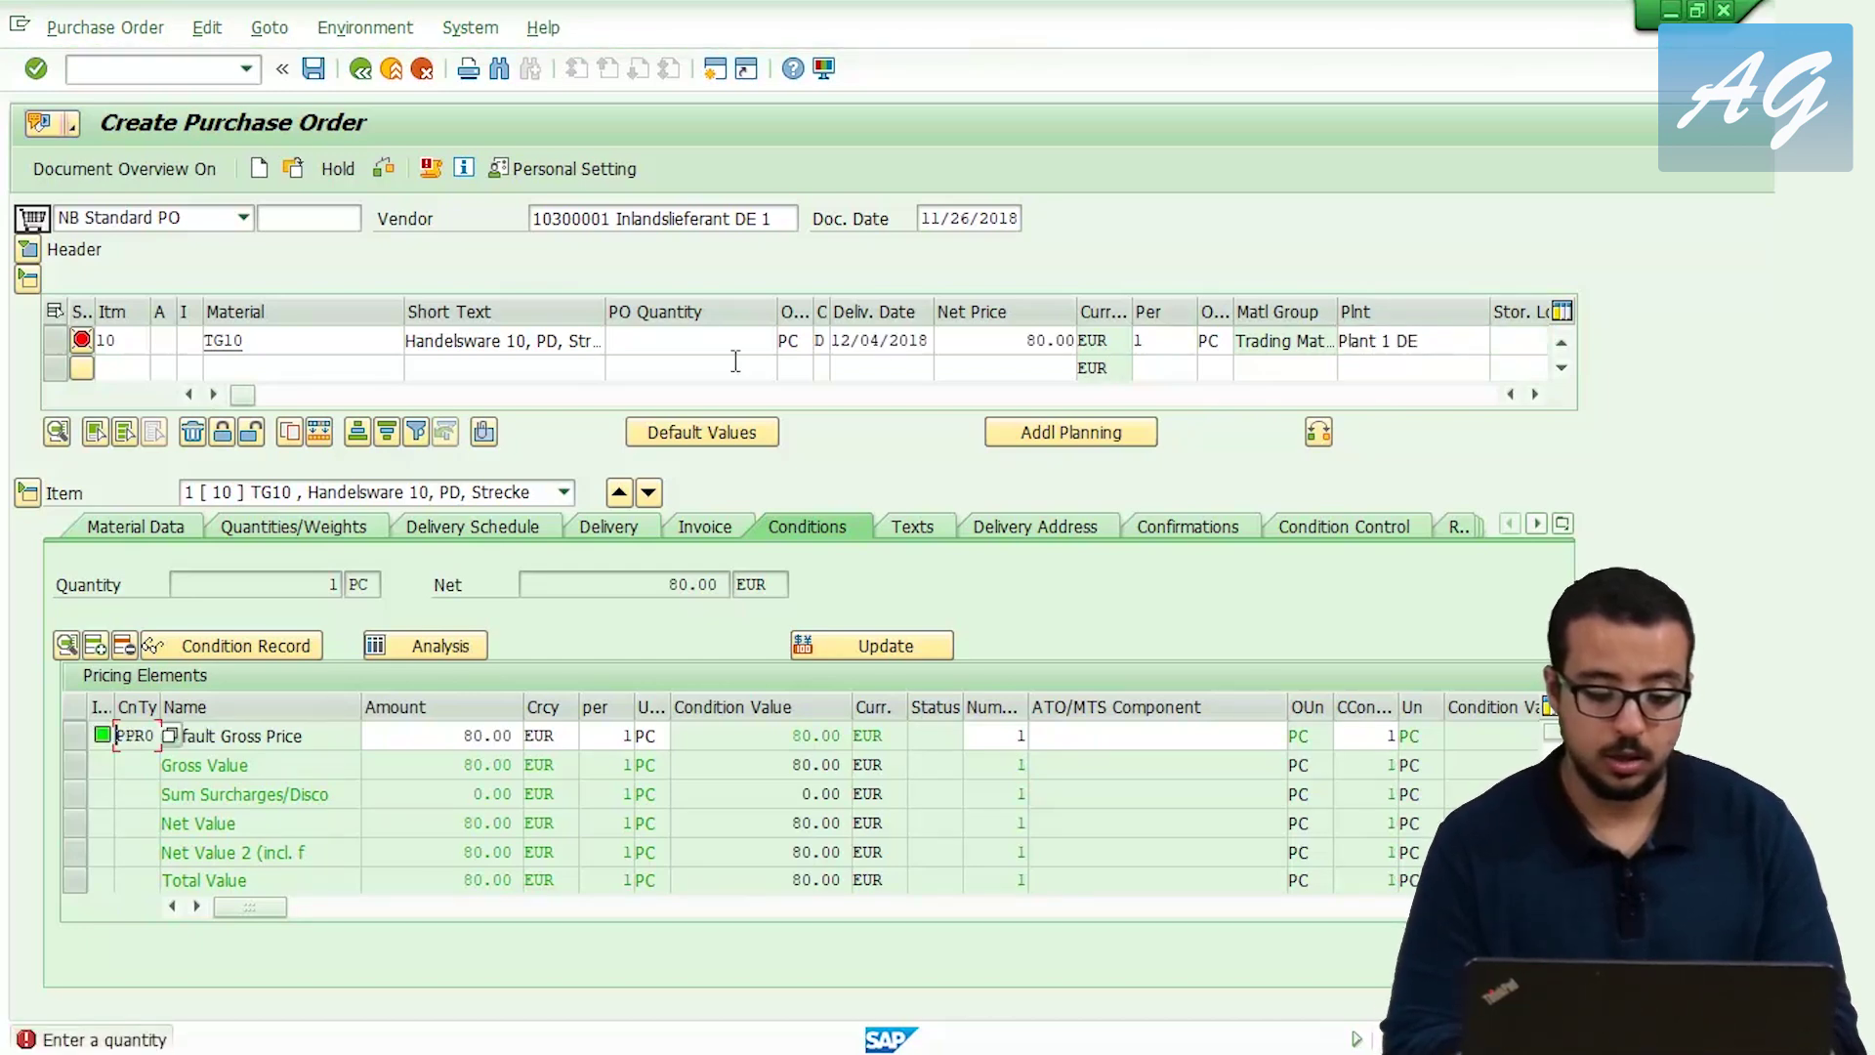
left_click(714, 338)
type("10")
key("Return")
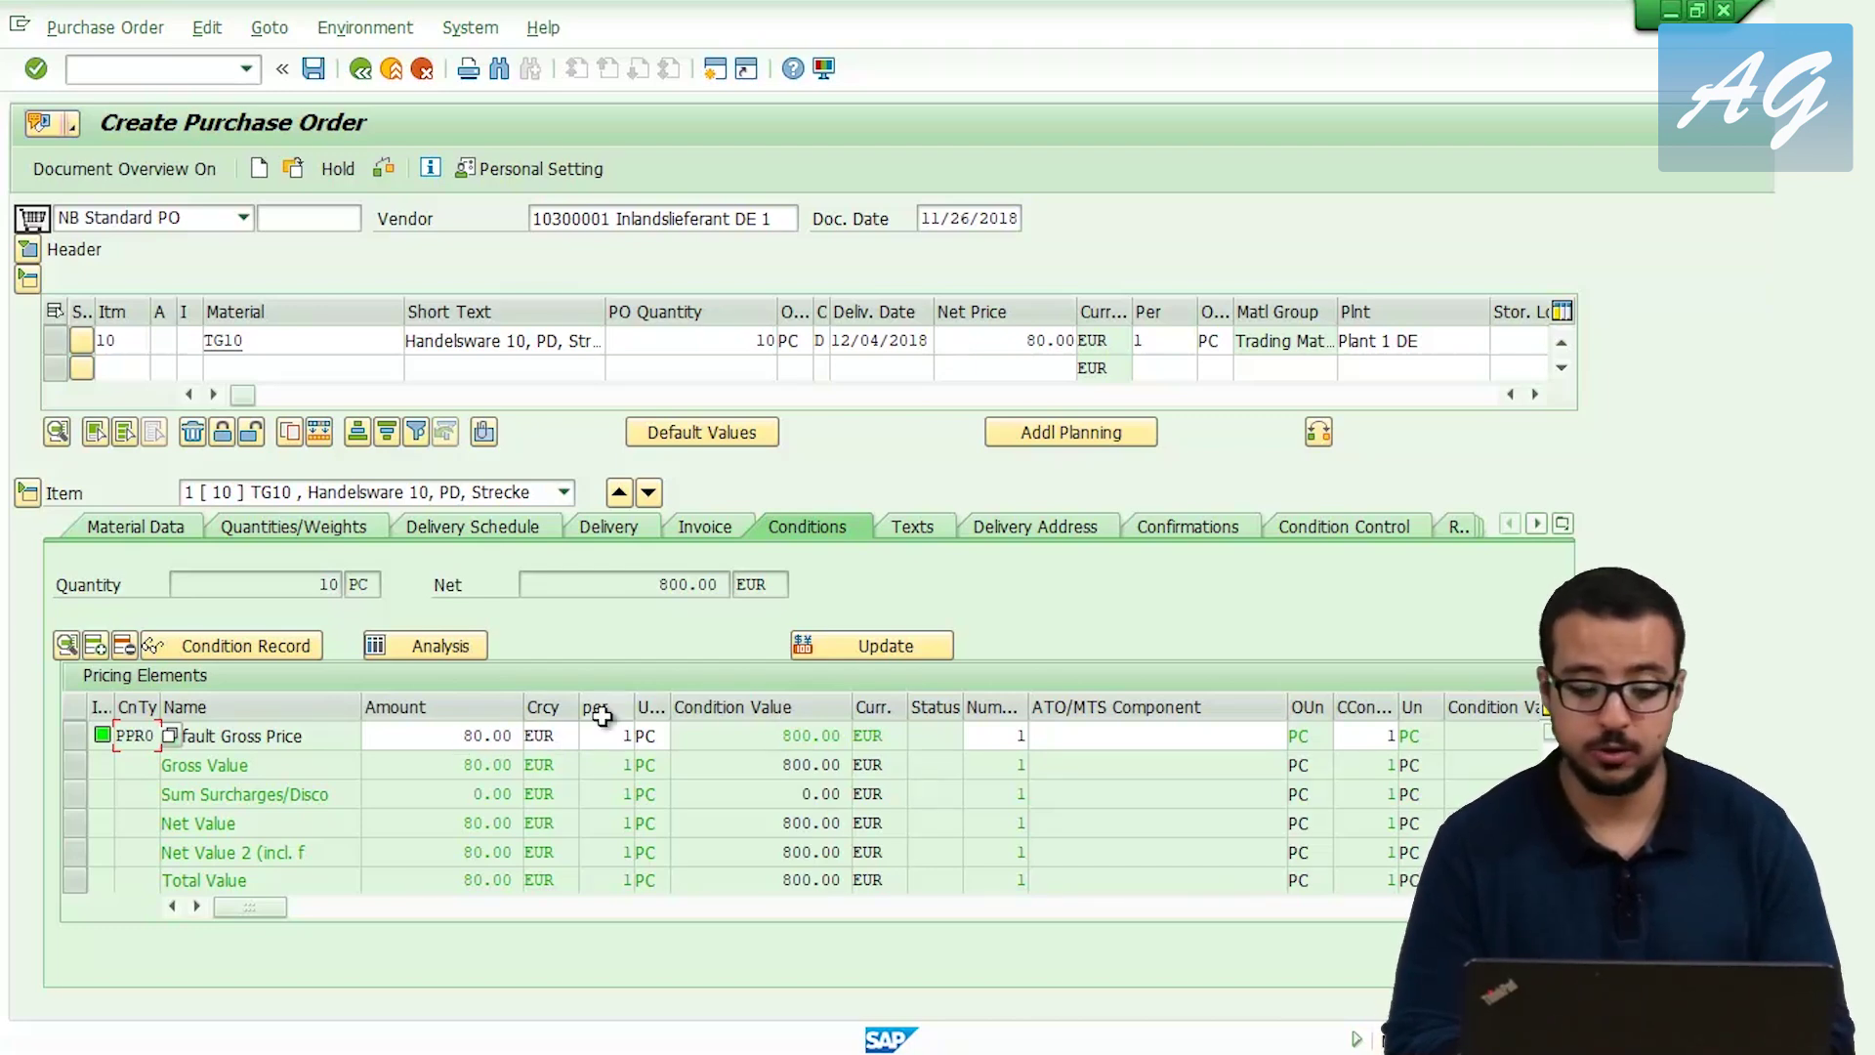
Add condition type FQU1 (Freight/Quantity 1) to the TG10 item's pricing elements.
left_click_drag(765, 746, 848, 742)
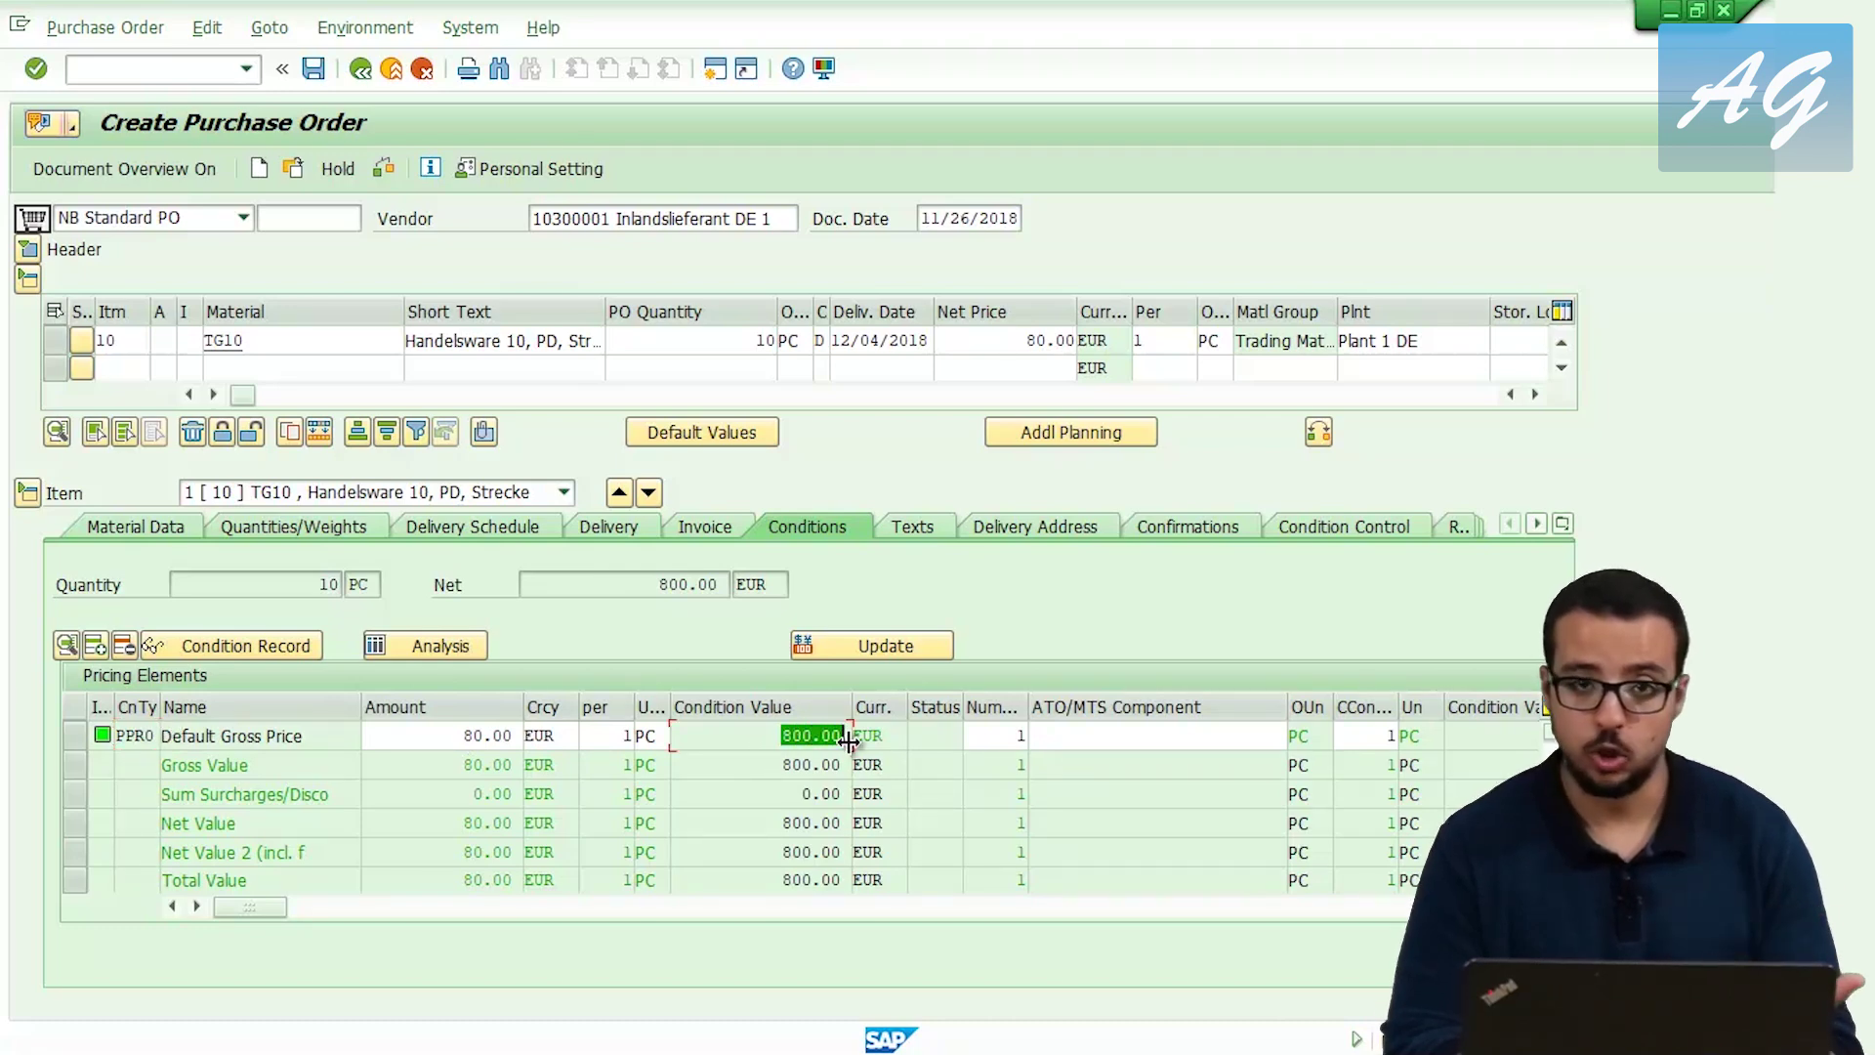
left_click(727, 744)
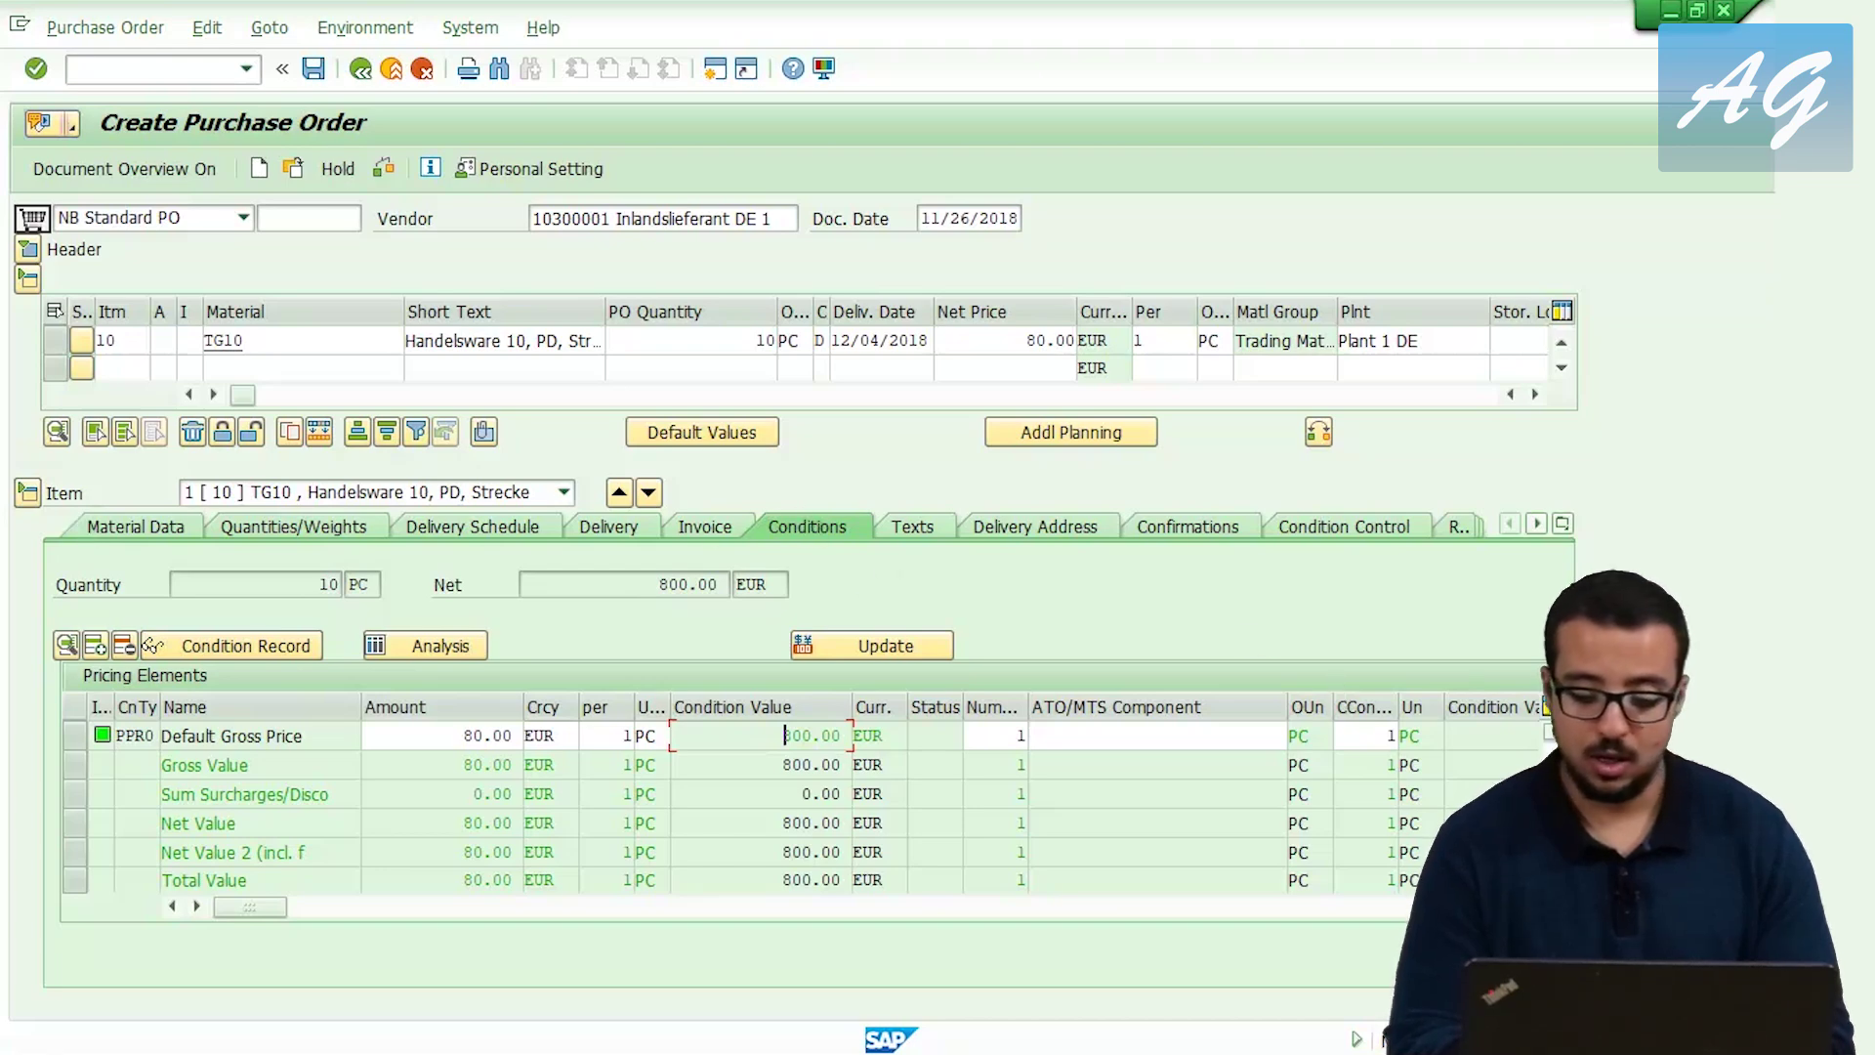
key("Page_Down")
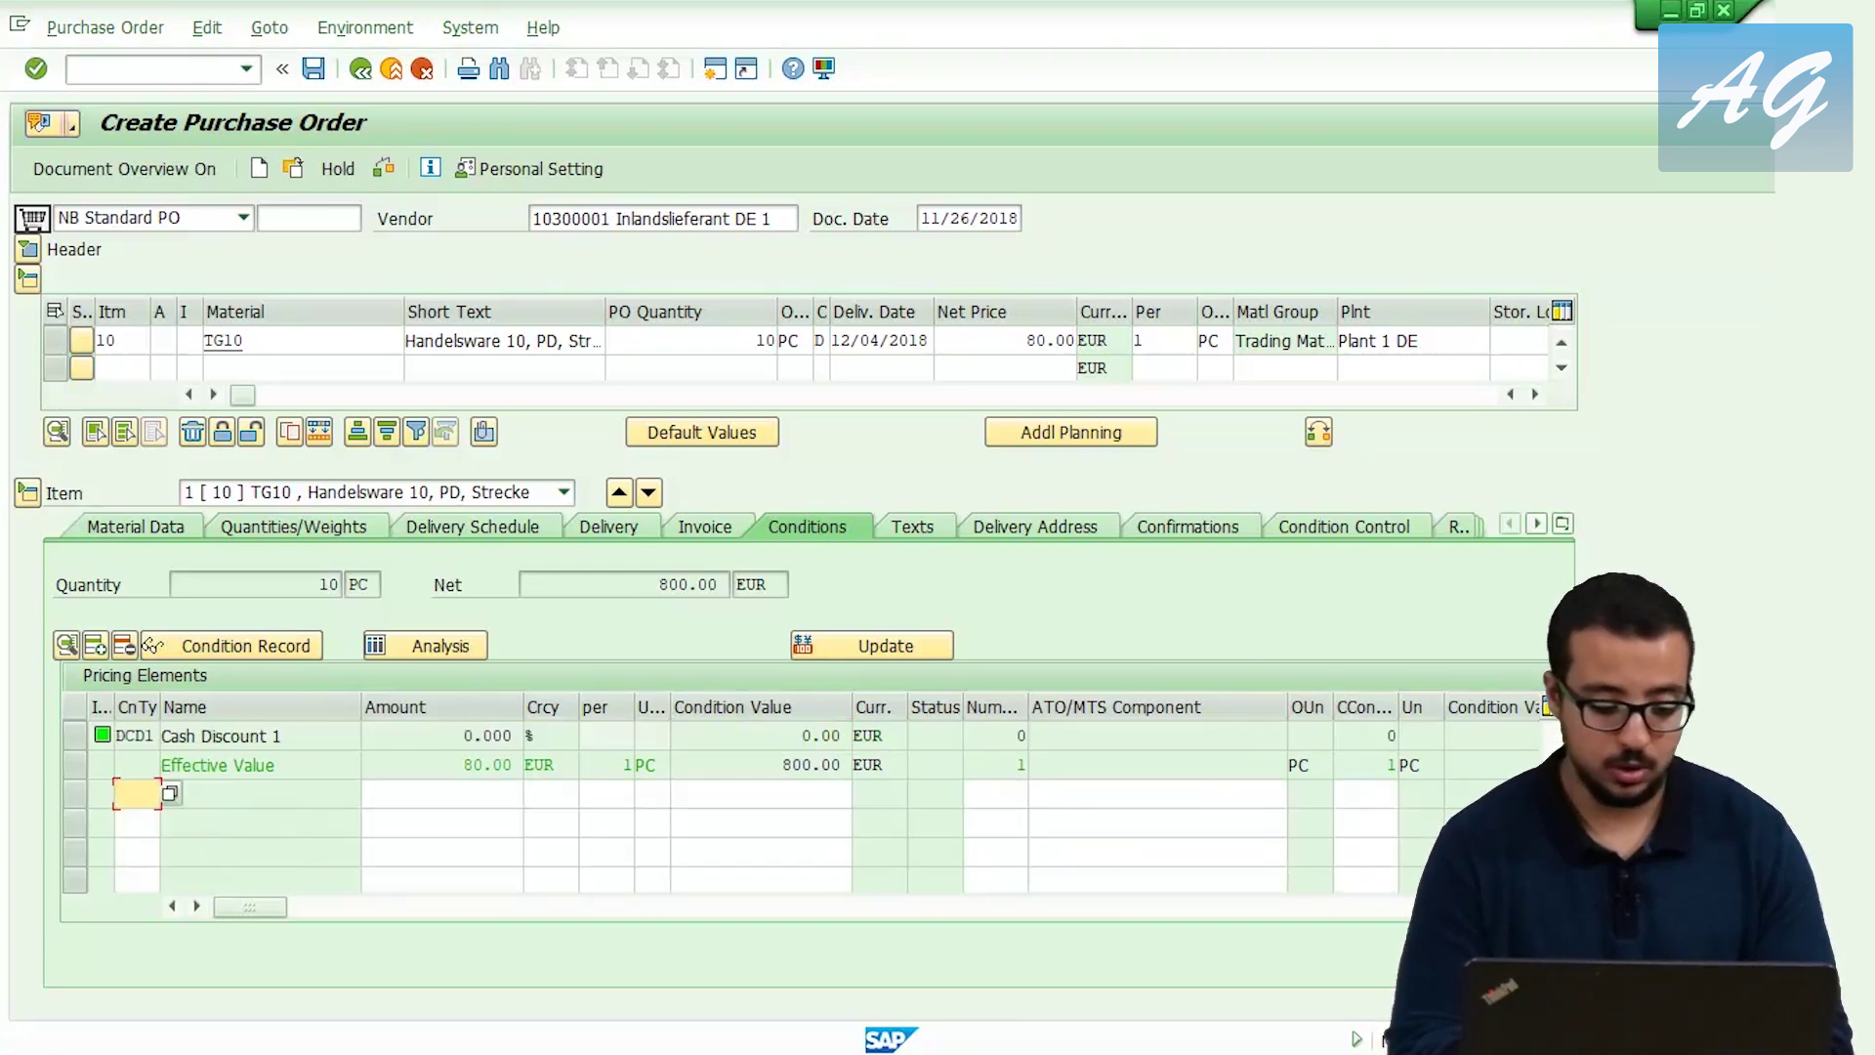
left_click(169, 793)
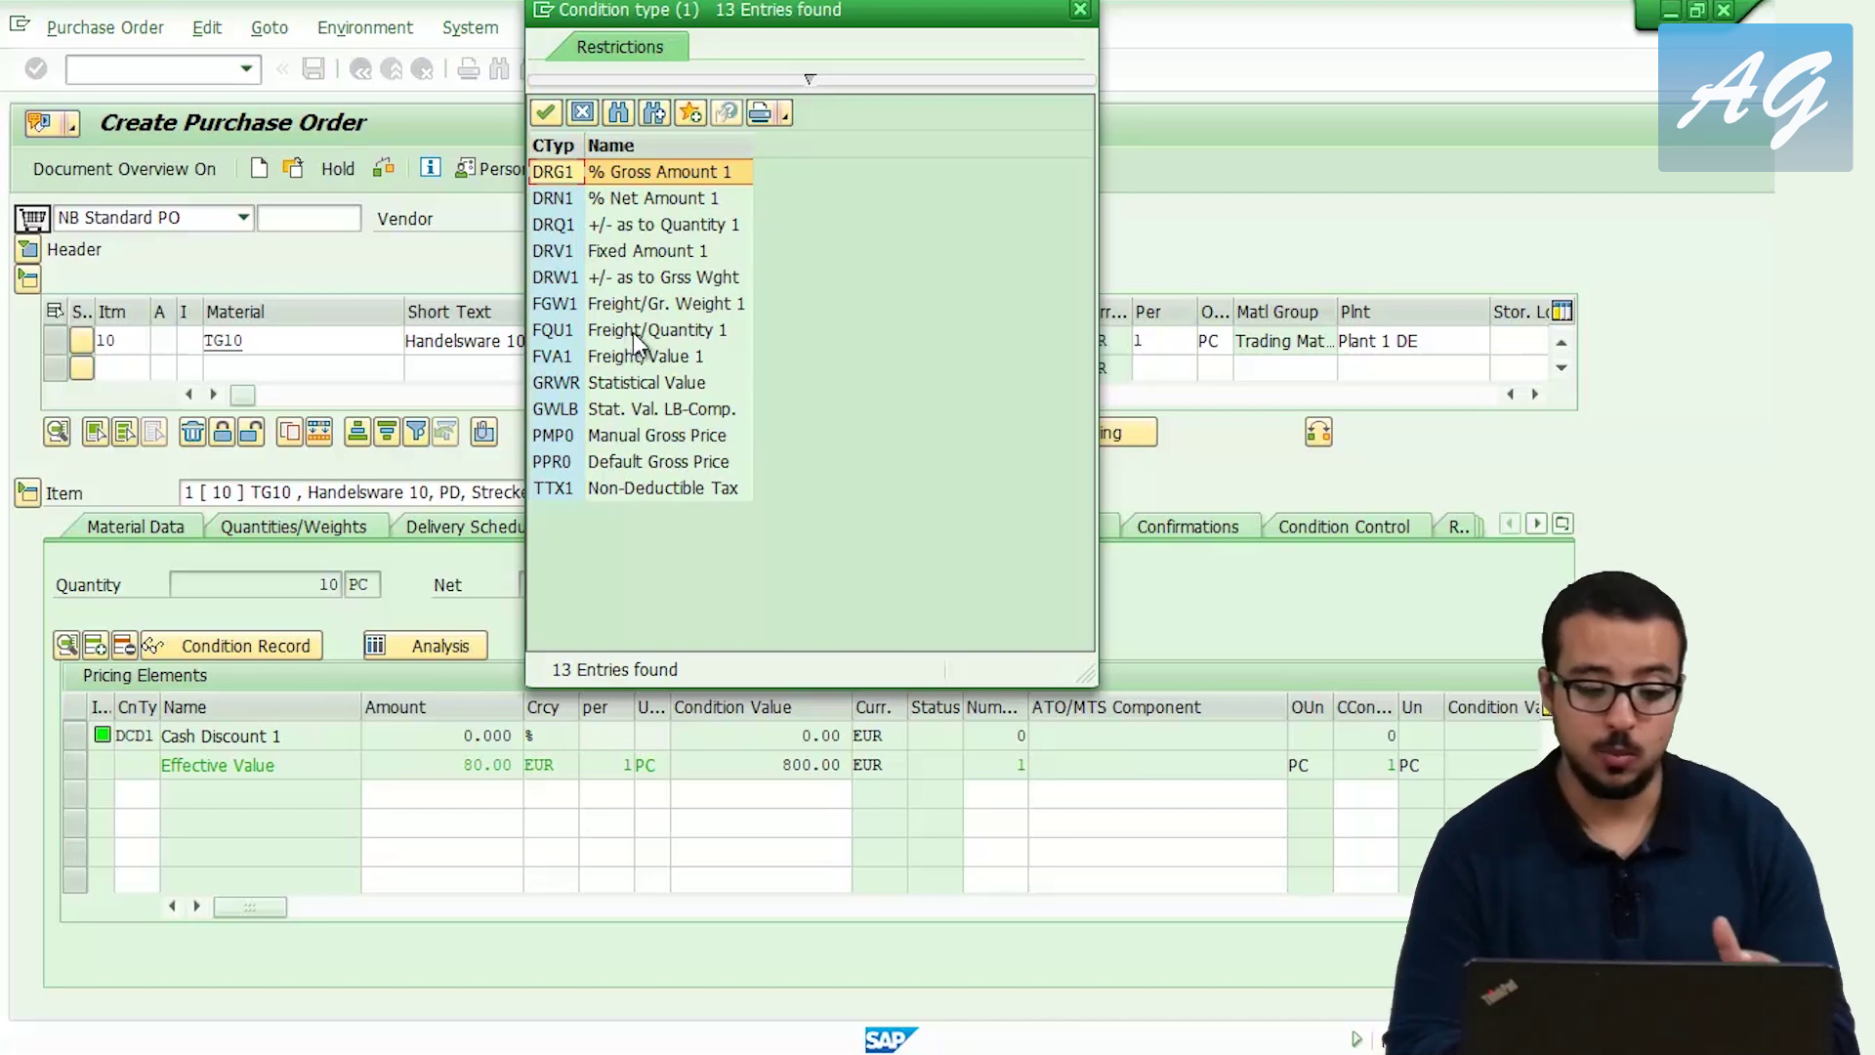
double_click(655, 337)
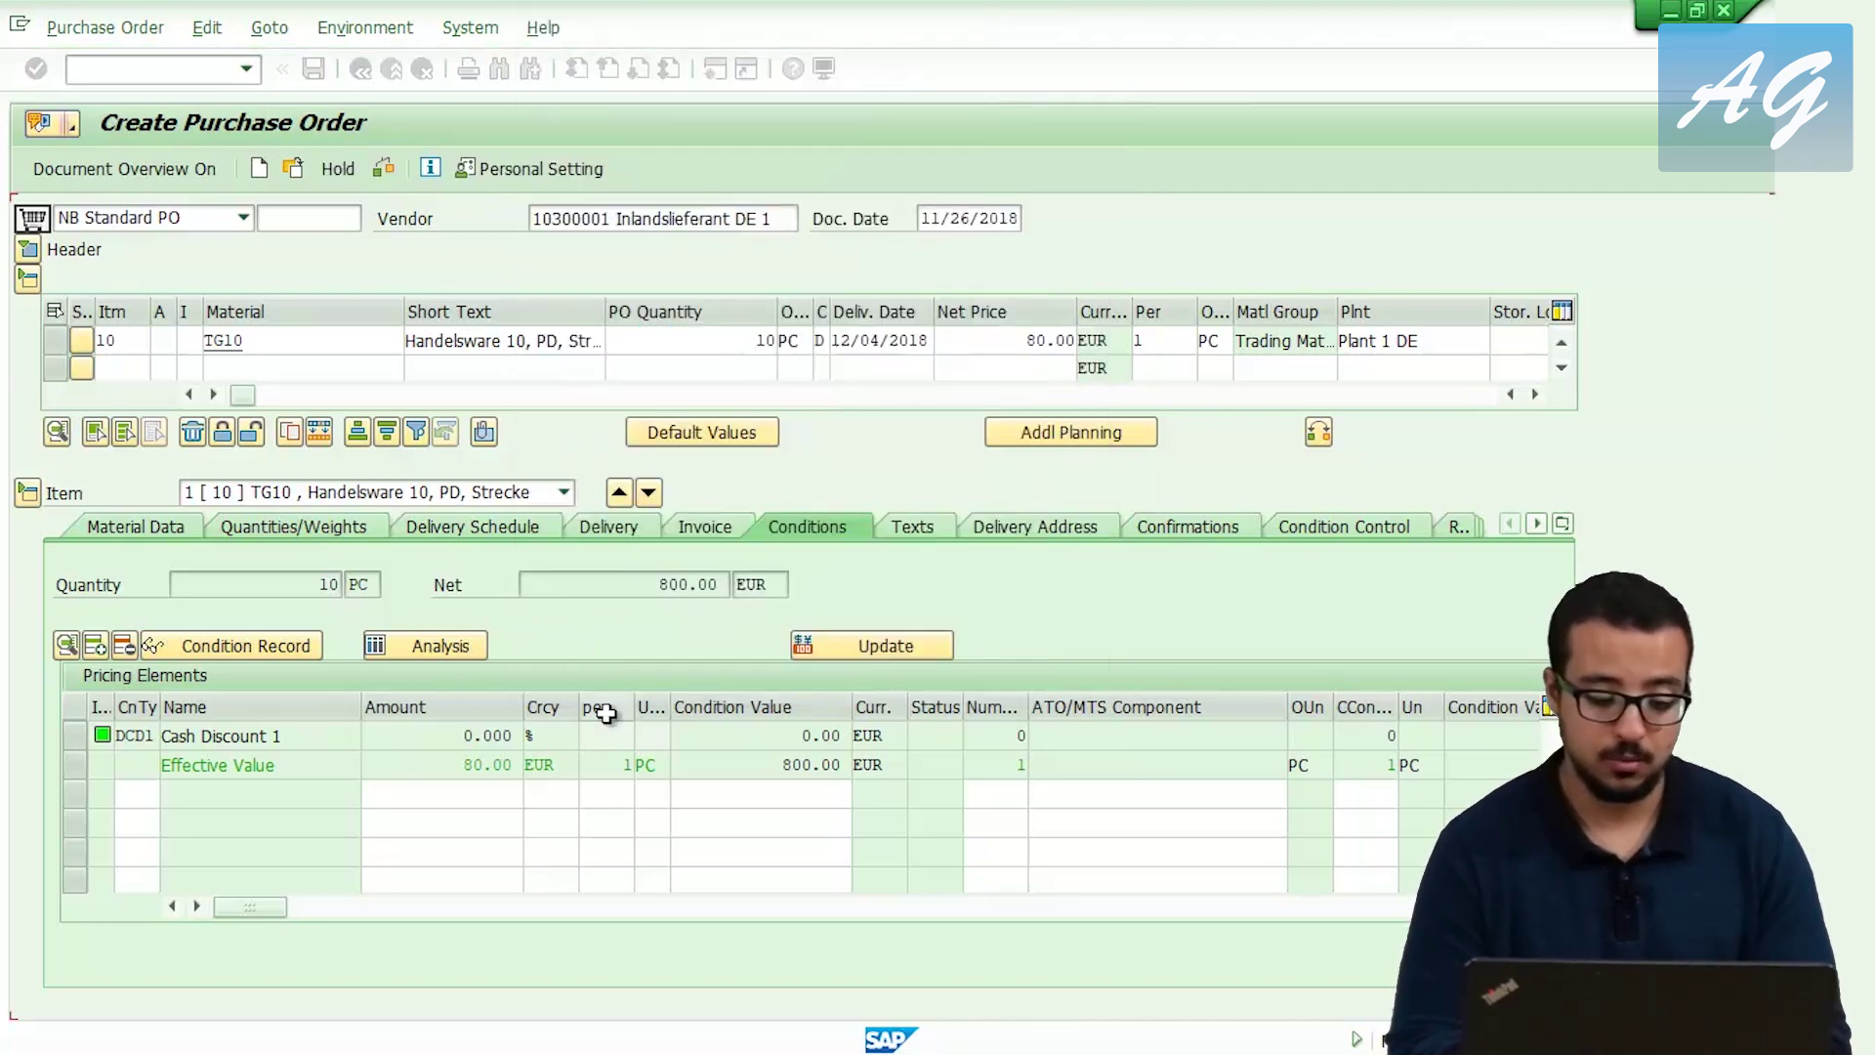
key("Return")
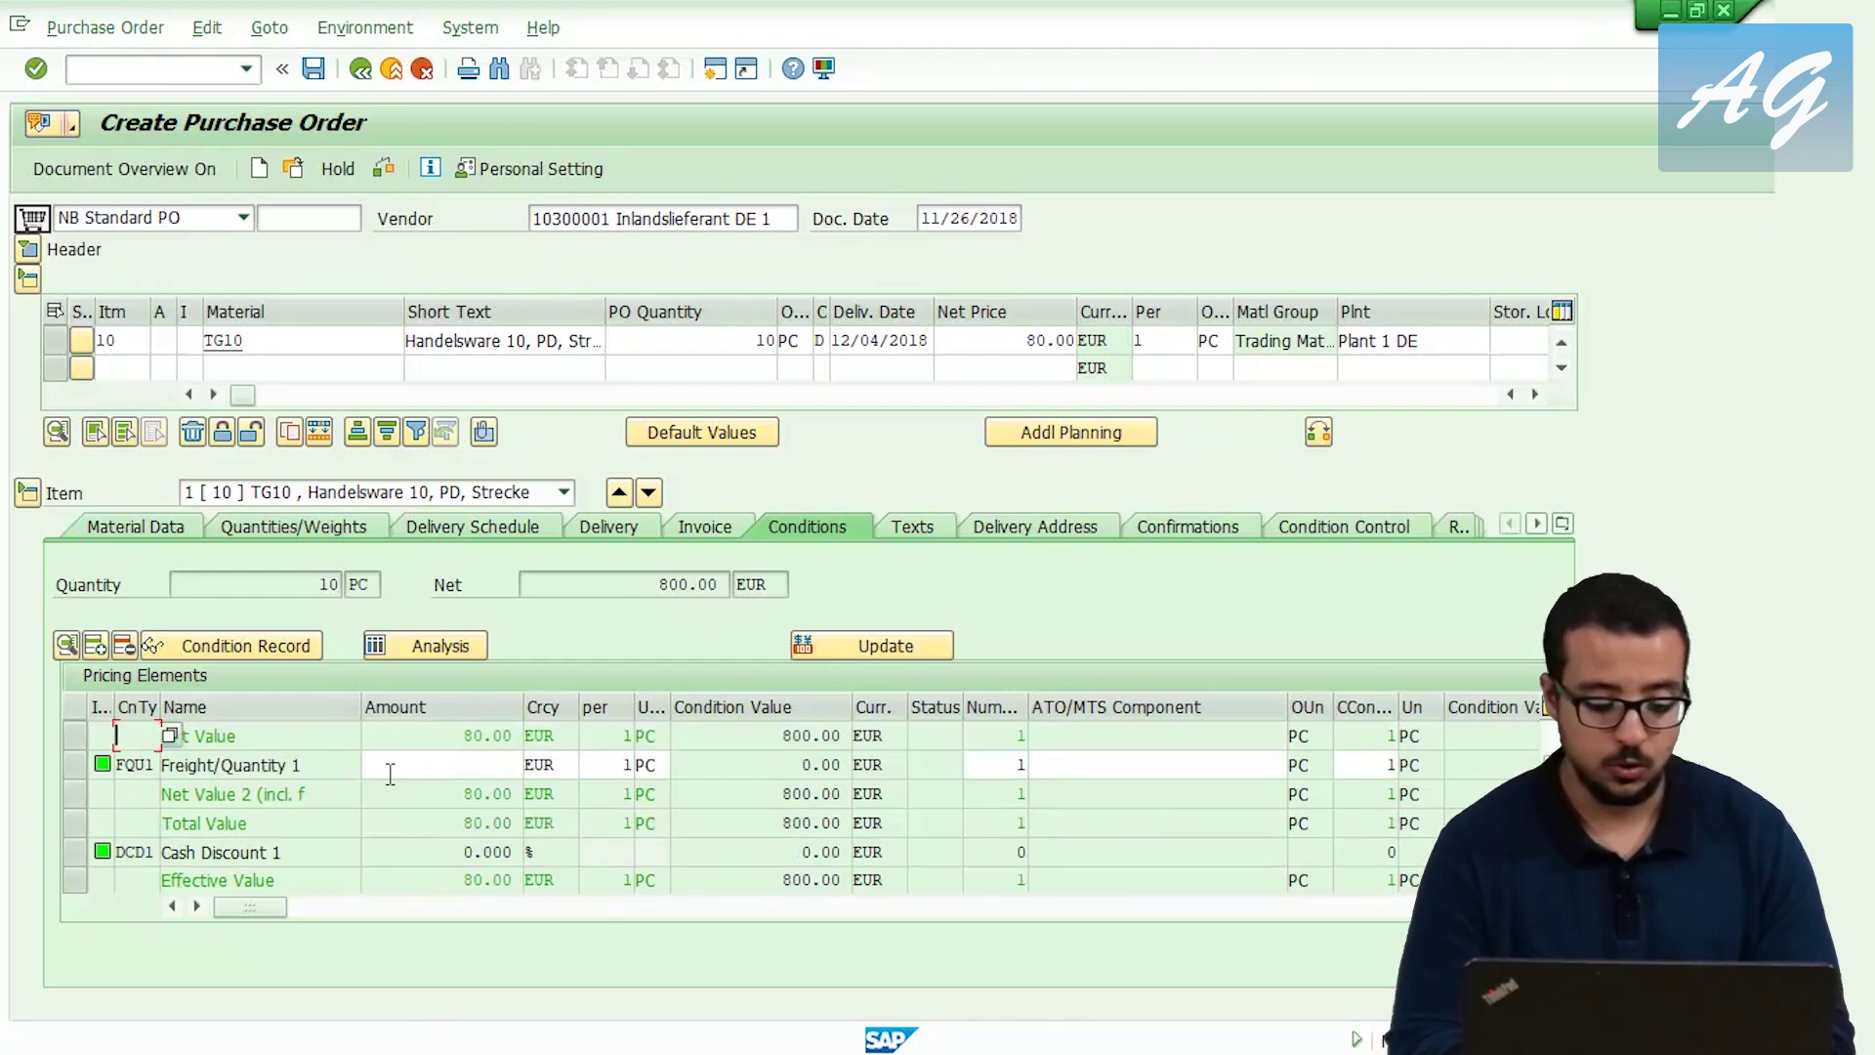
Set the Freight/Quantity 1 condition's amount to 2.00 EUR per piece.
left_click(432, 774)
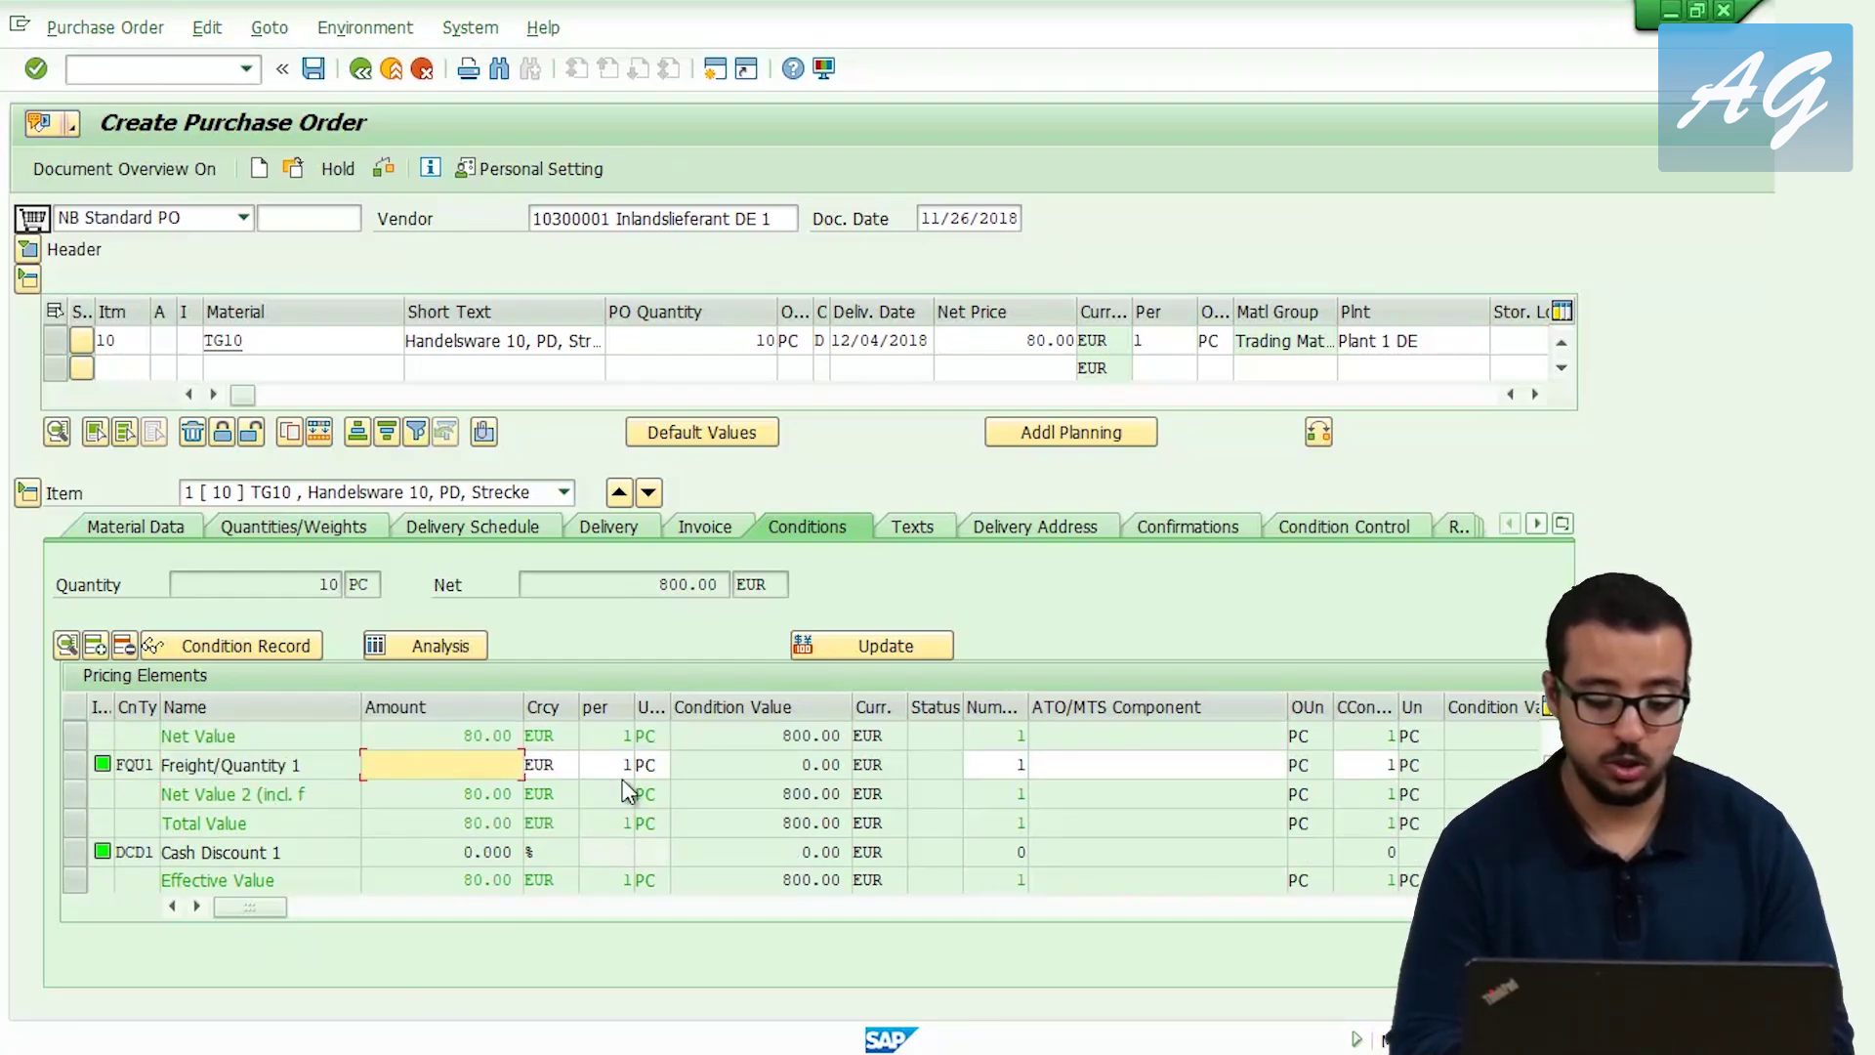
type("2")
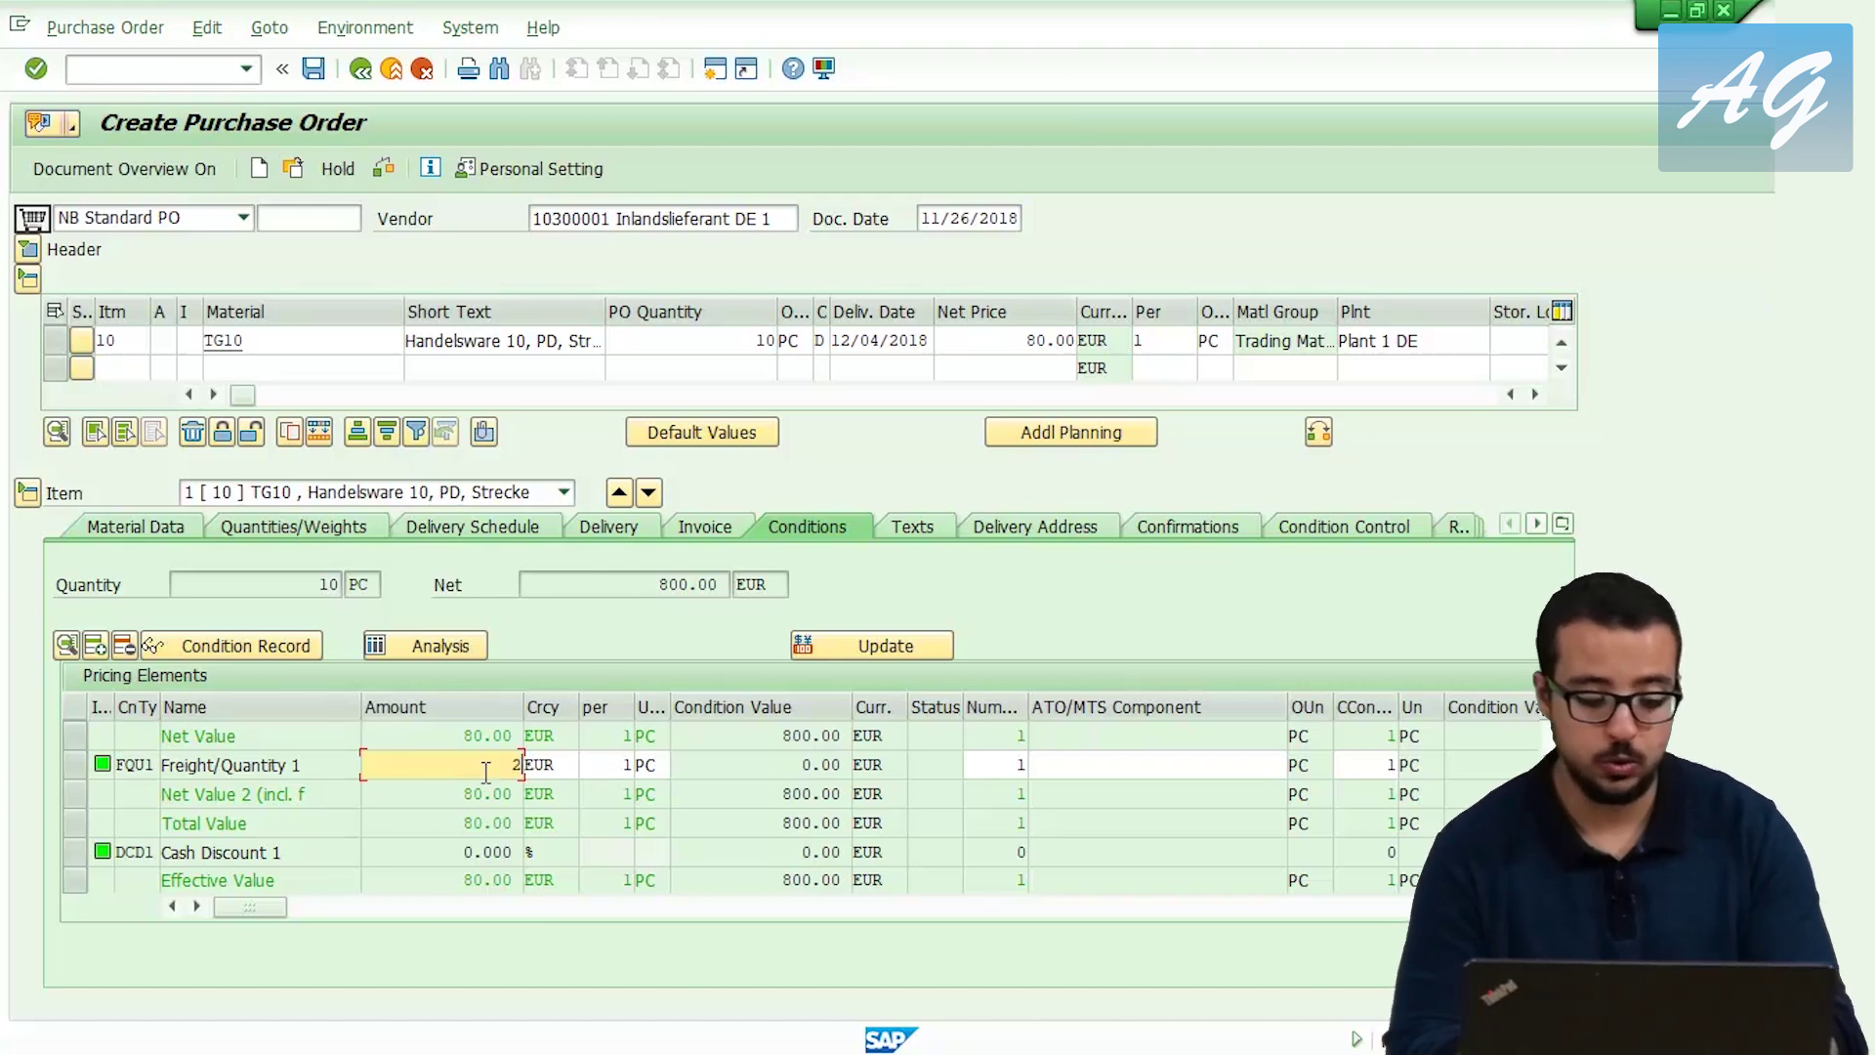
key("Return")
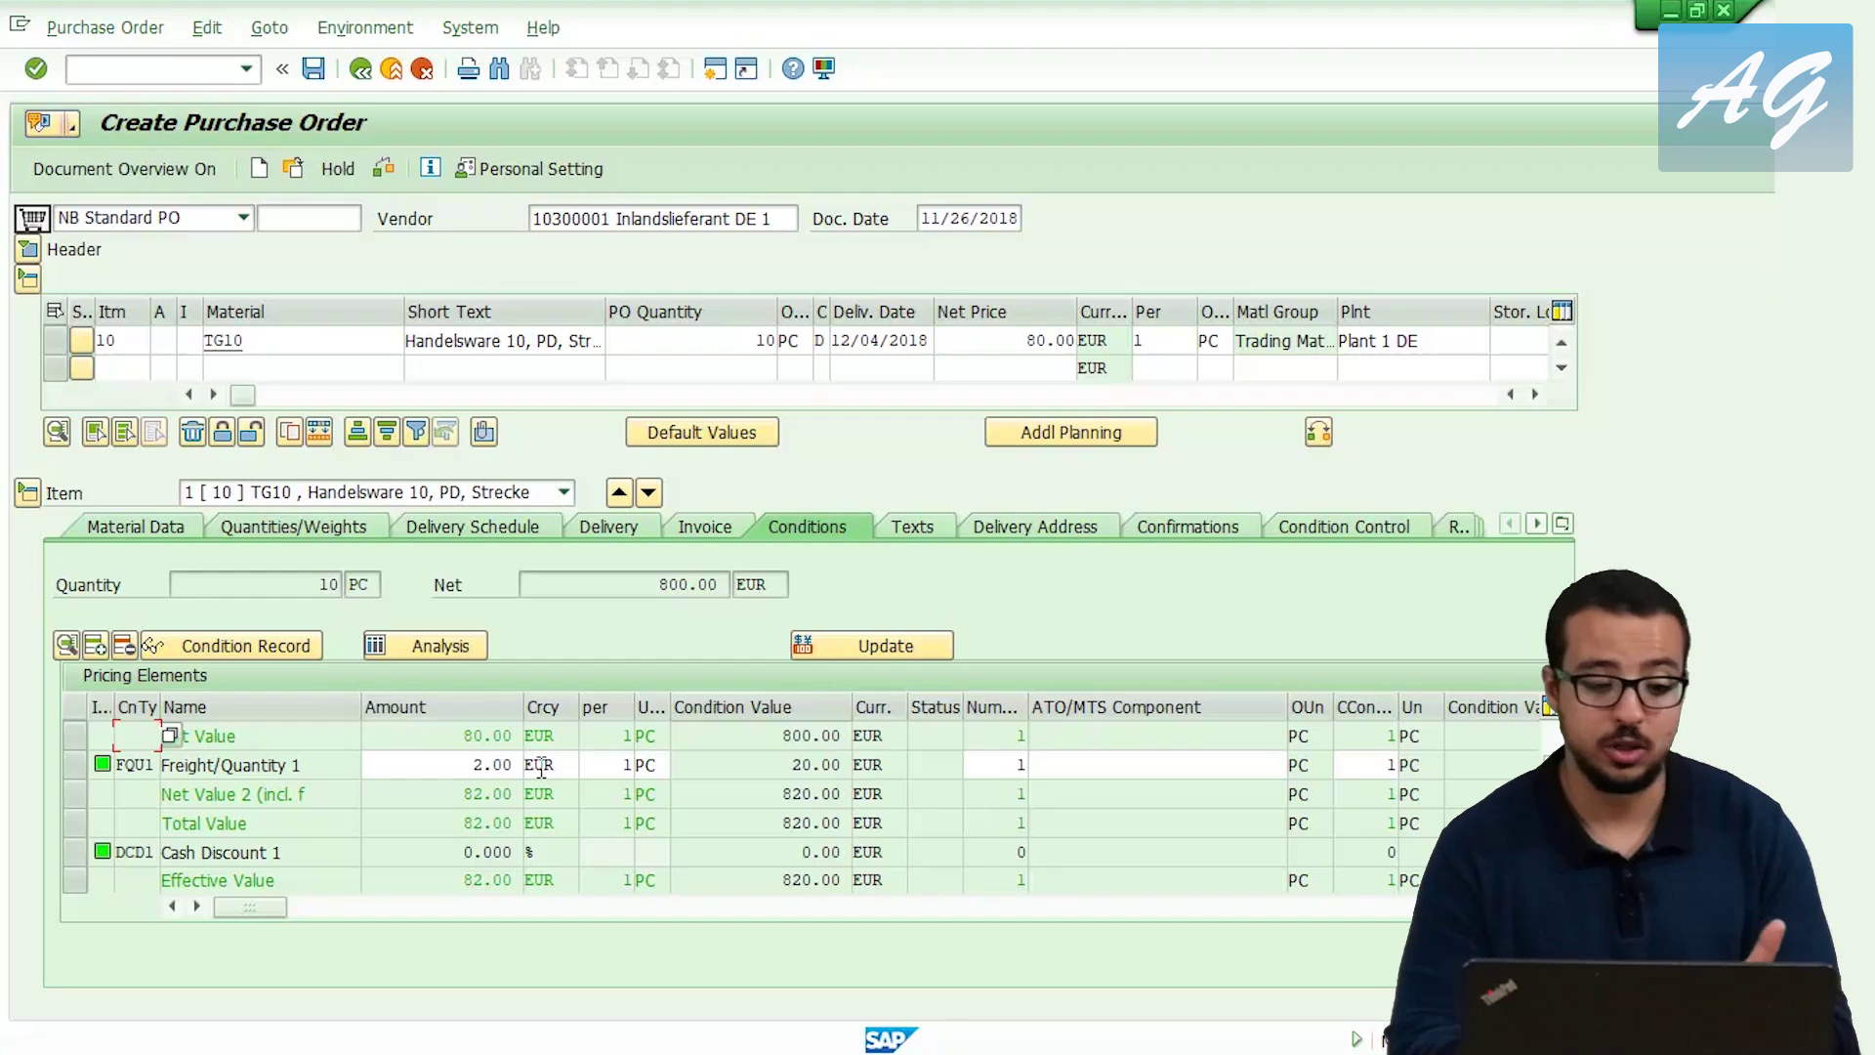
Assign a different vendor in the Freight/Quantity 1 condition's details, changing the vendor number's final digit to 2, and return to the order.
left_click(614, 219)
left_click_drag(613, 219, 523, 219)
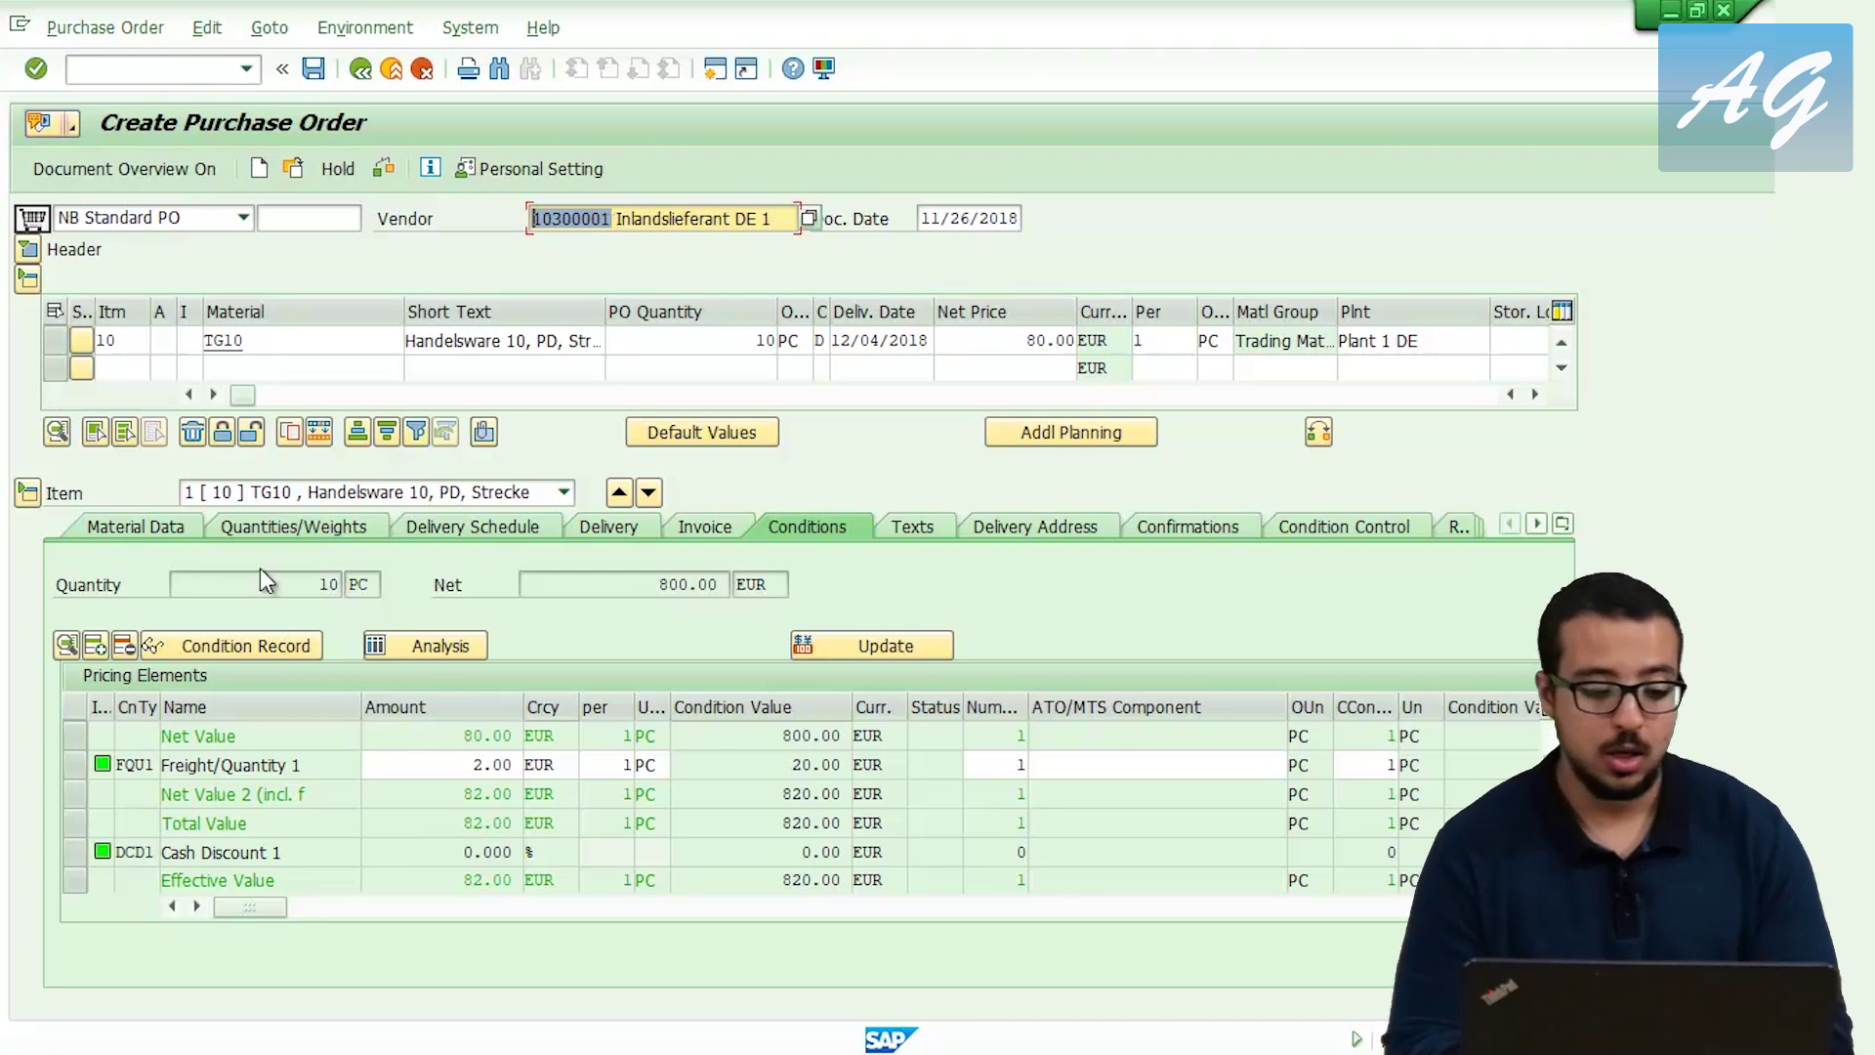
left_click(80, 771)
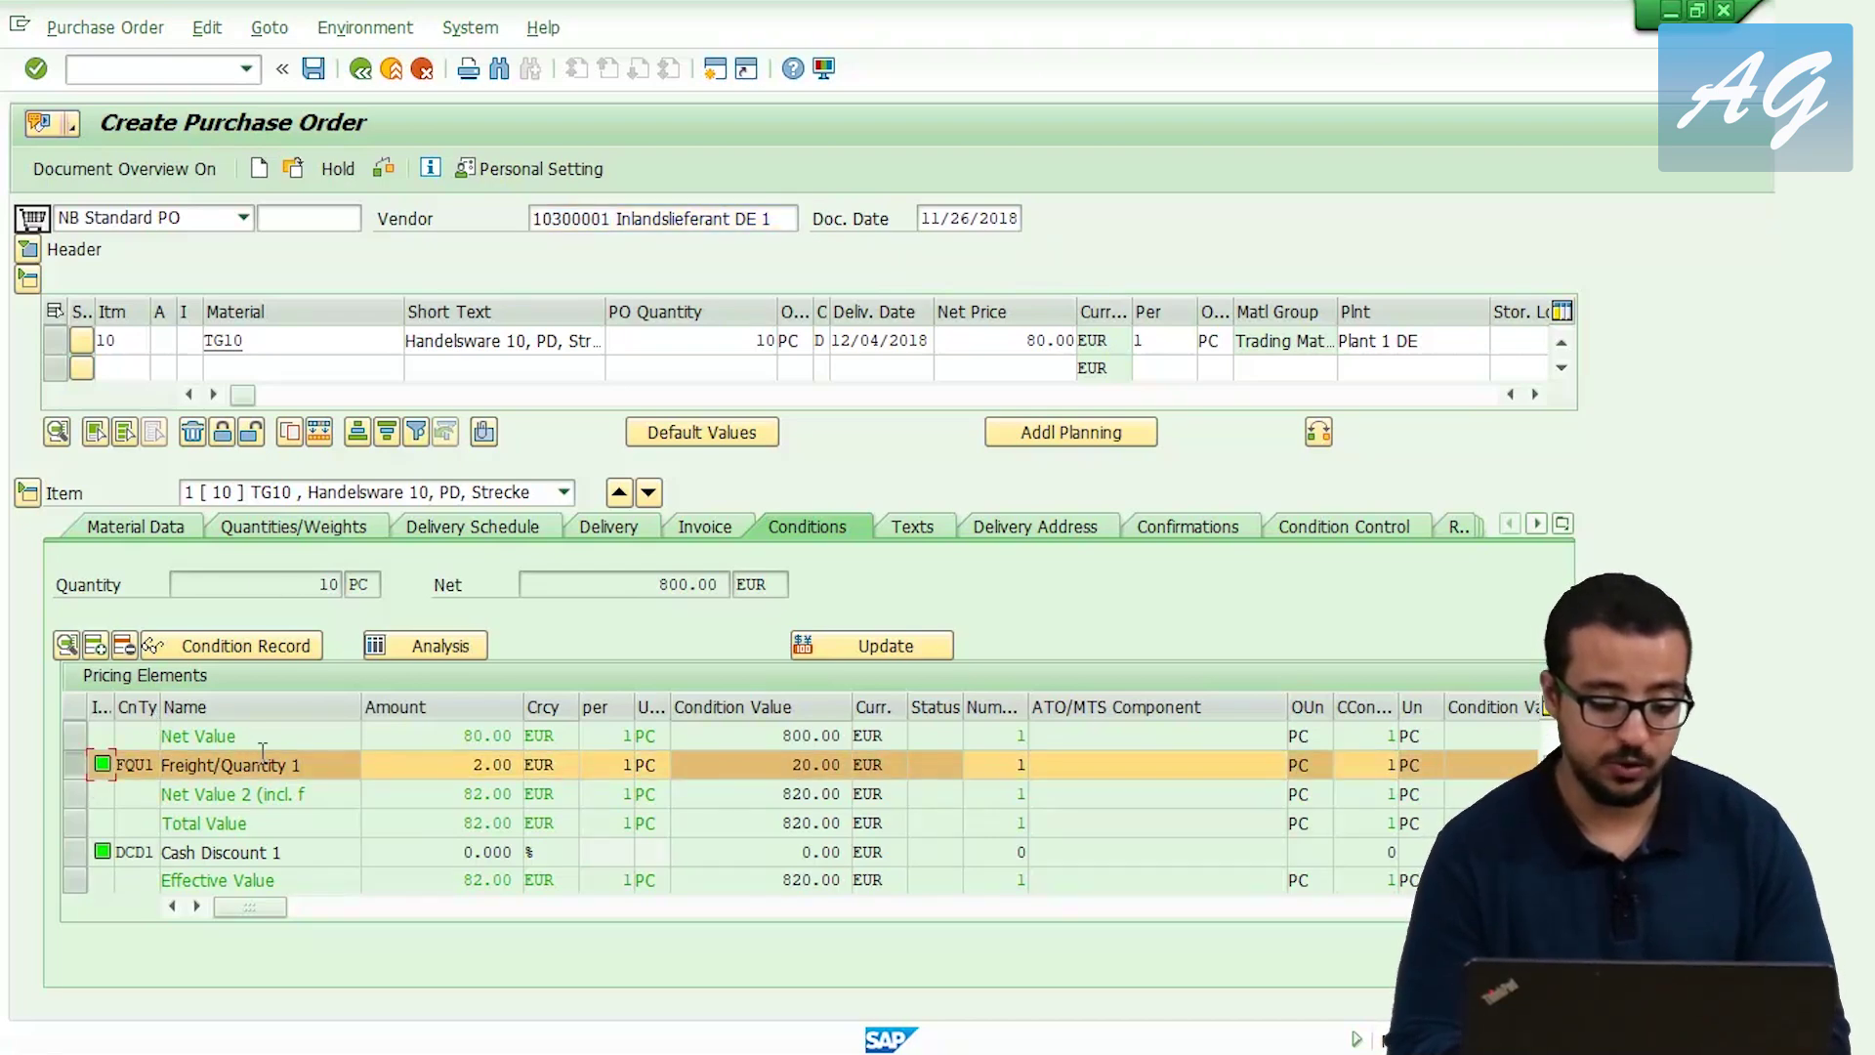
left_click(64, 647)
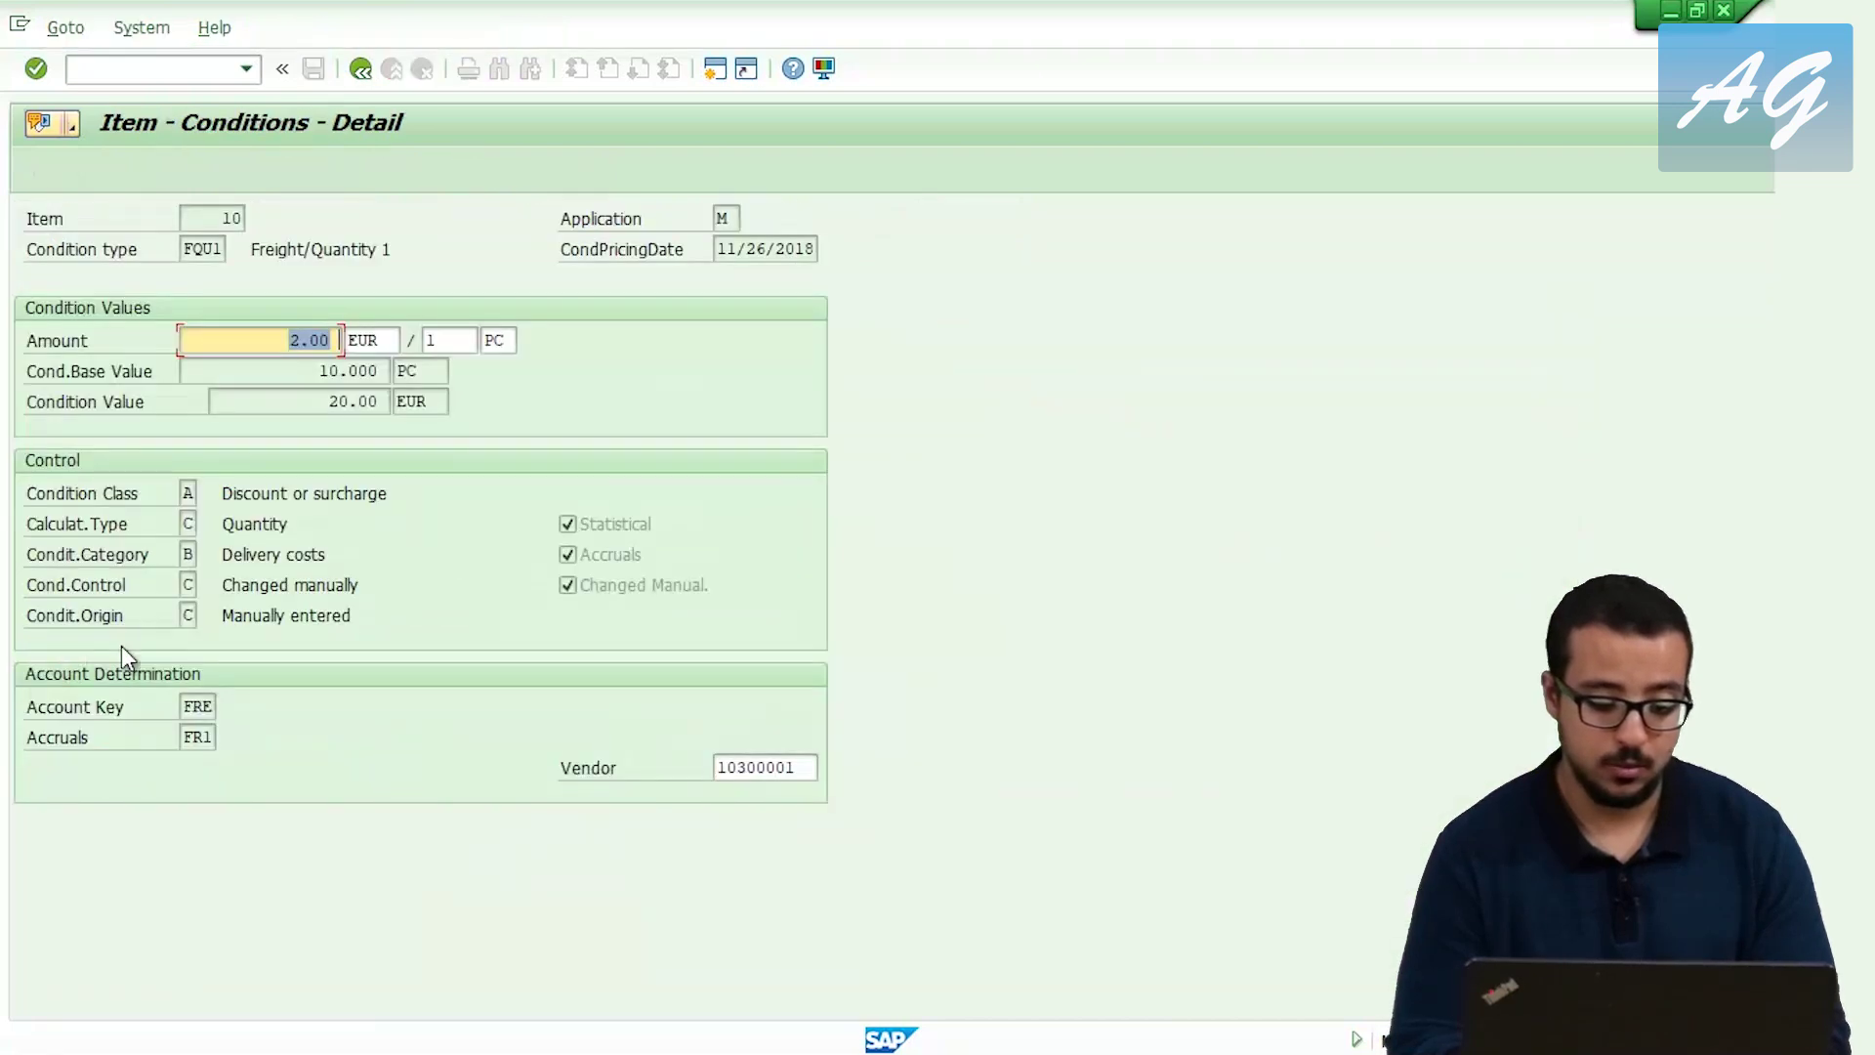
left_click(807, 768)
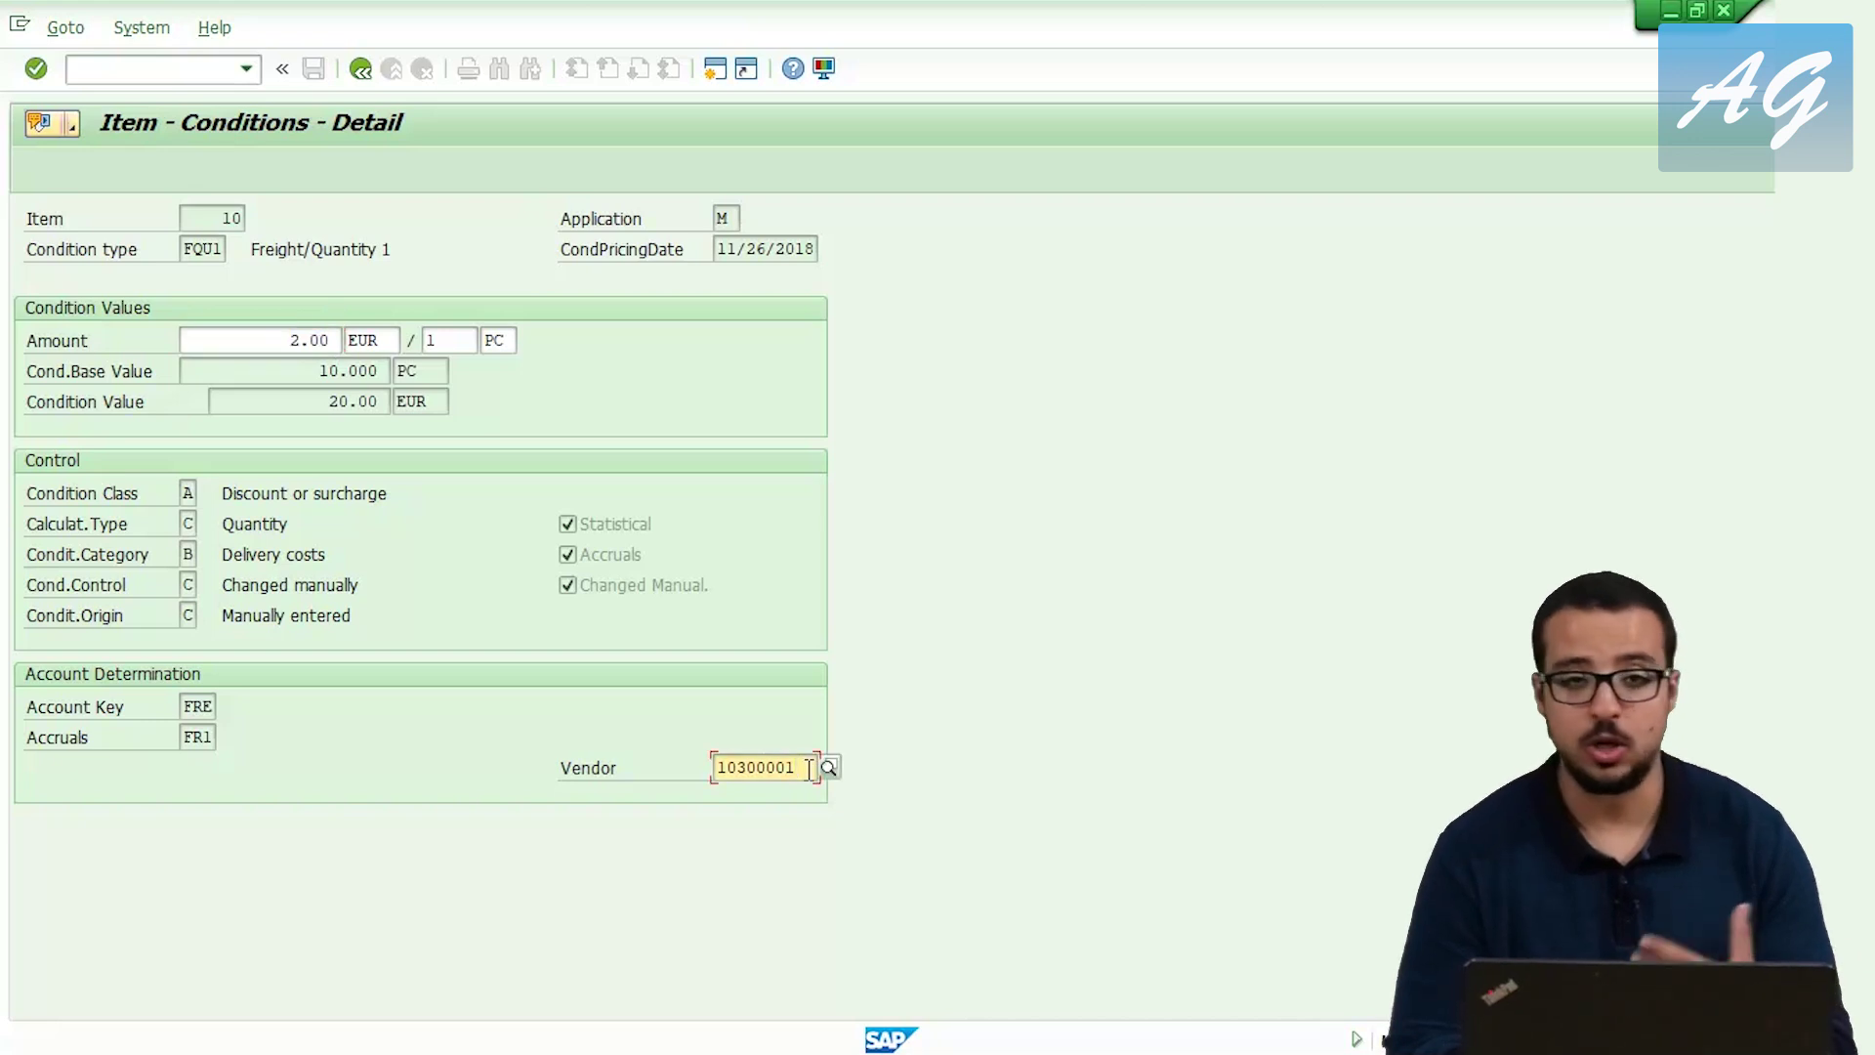
key("BackSpace")
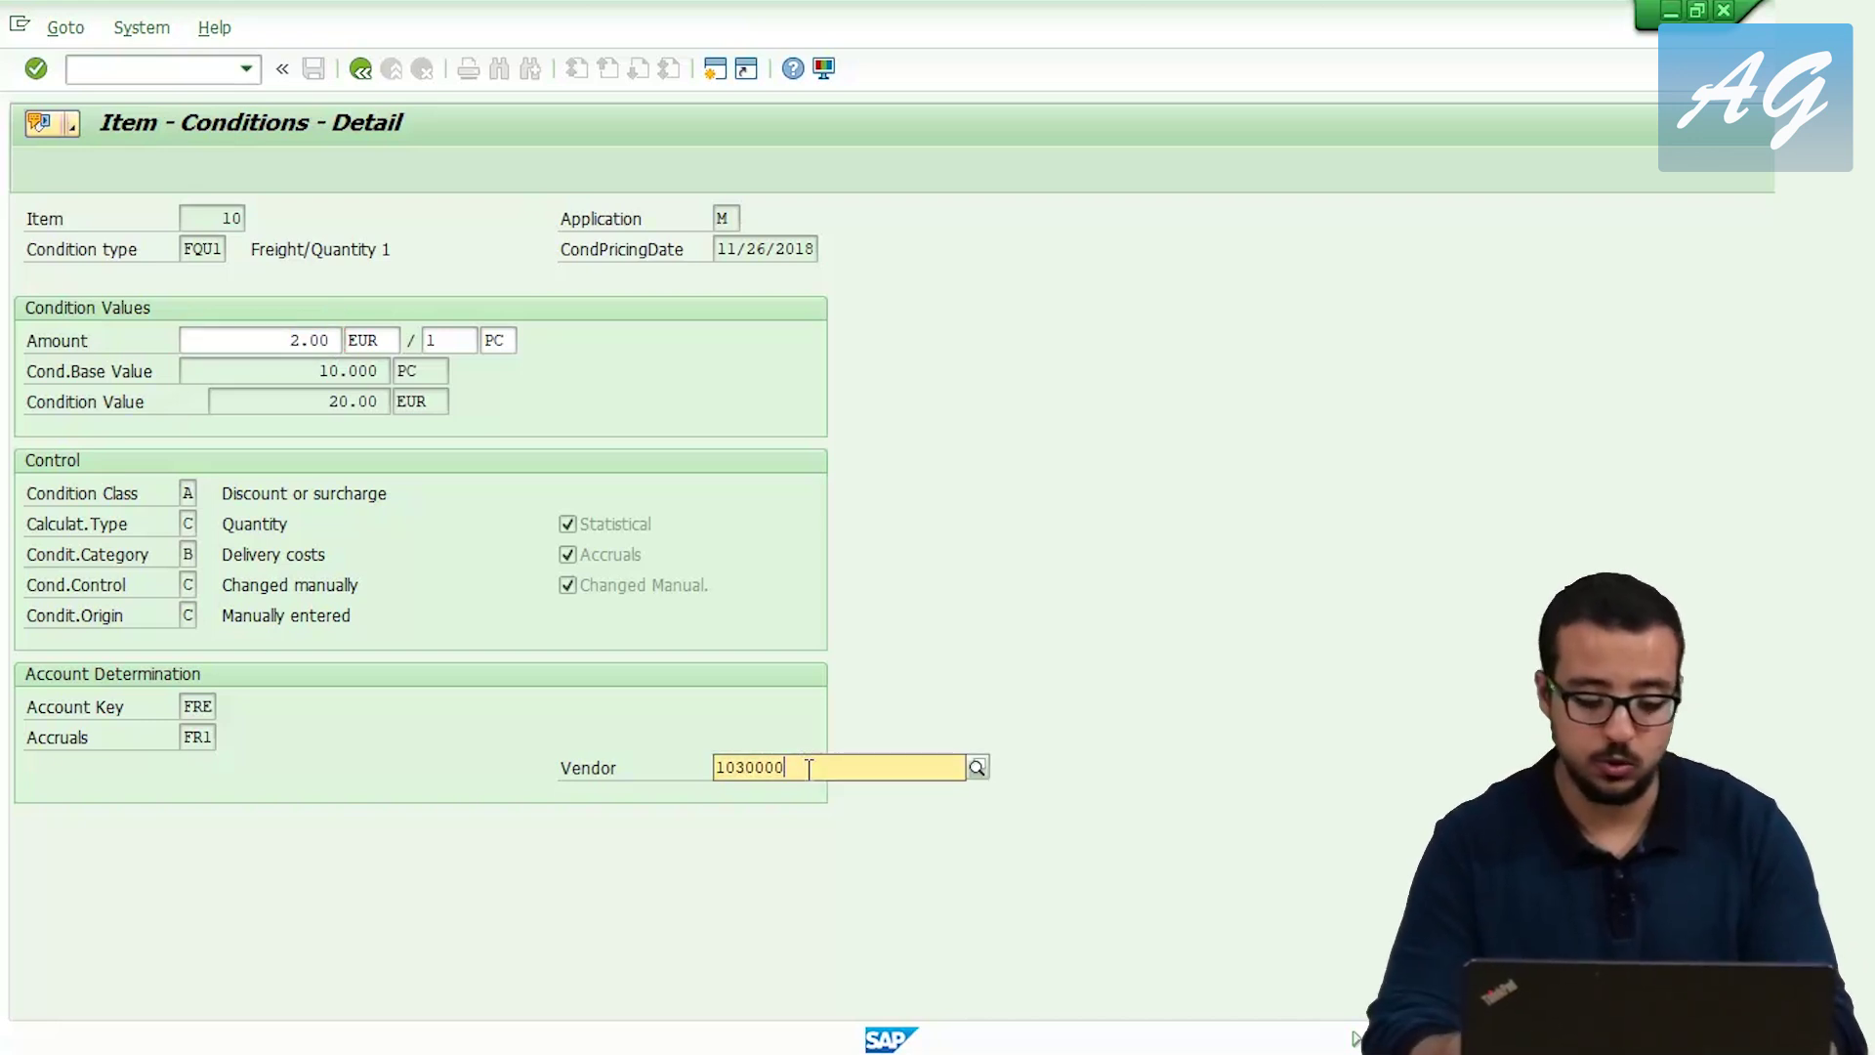
type("2")
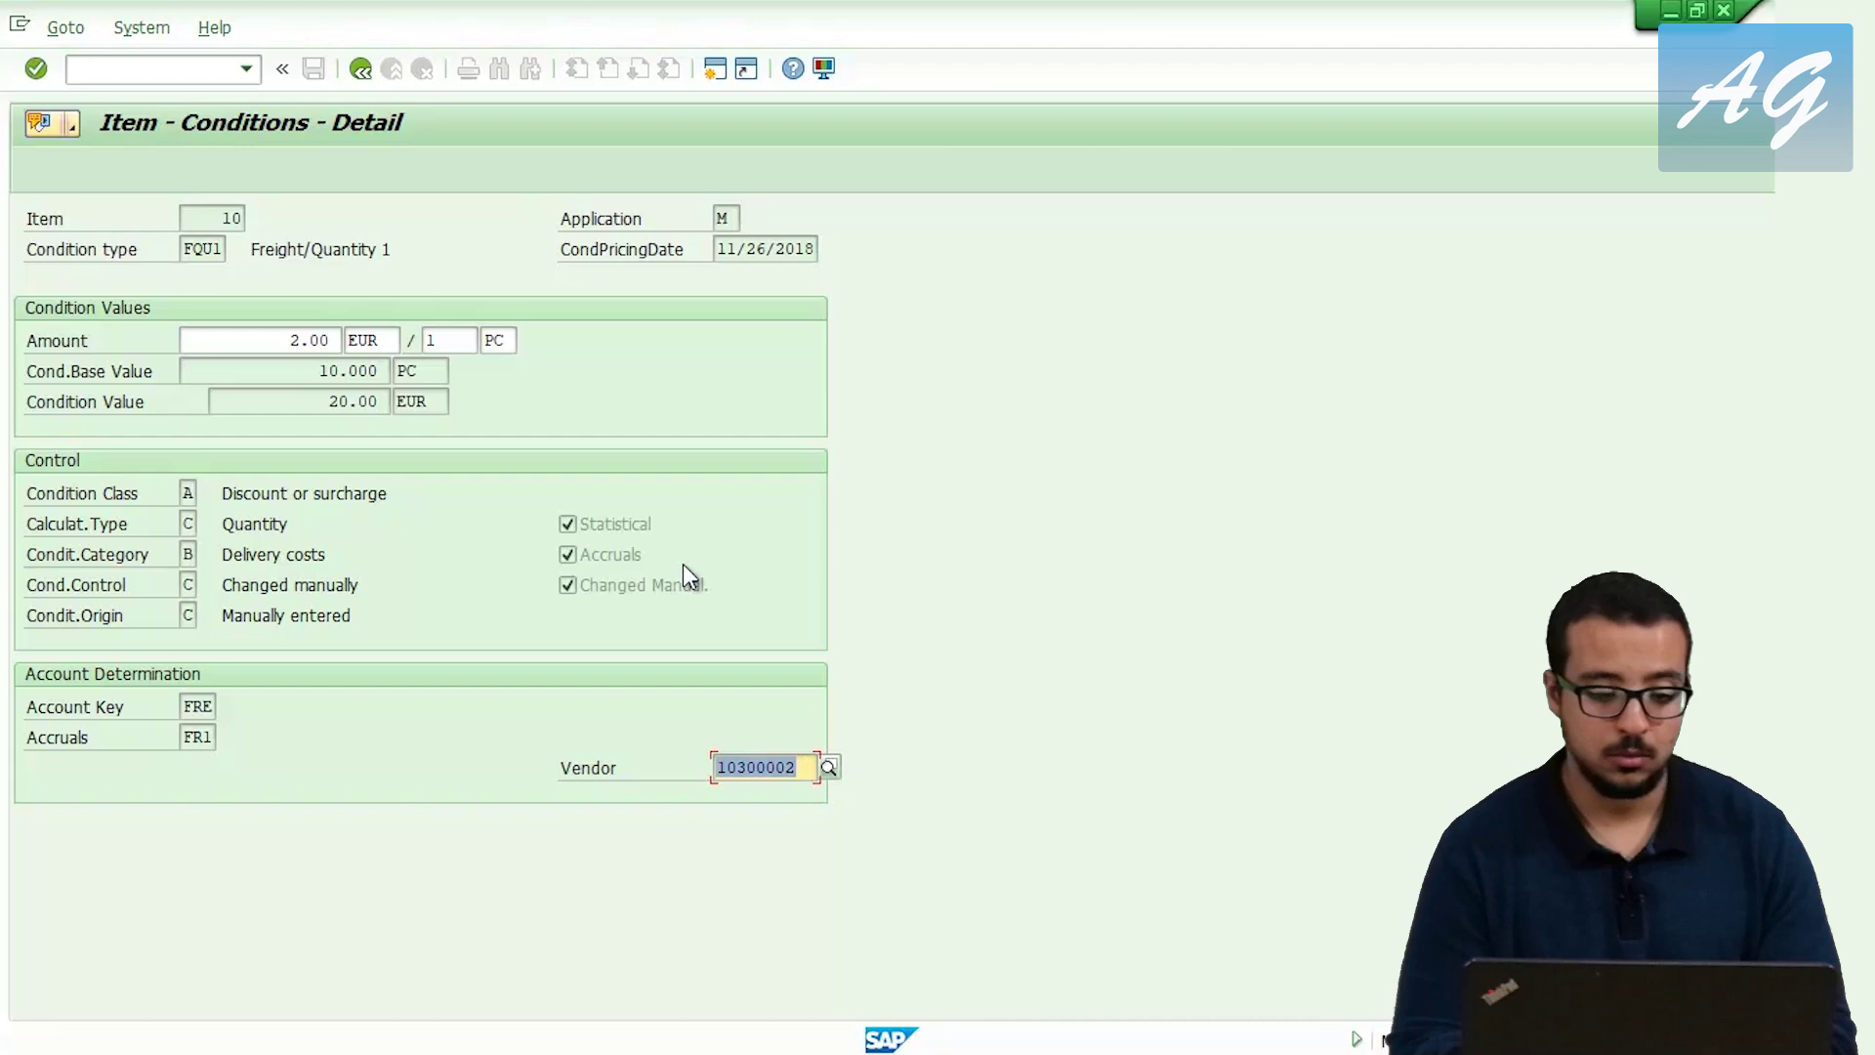
left_click(361, 74)
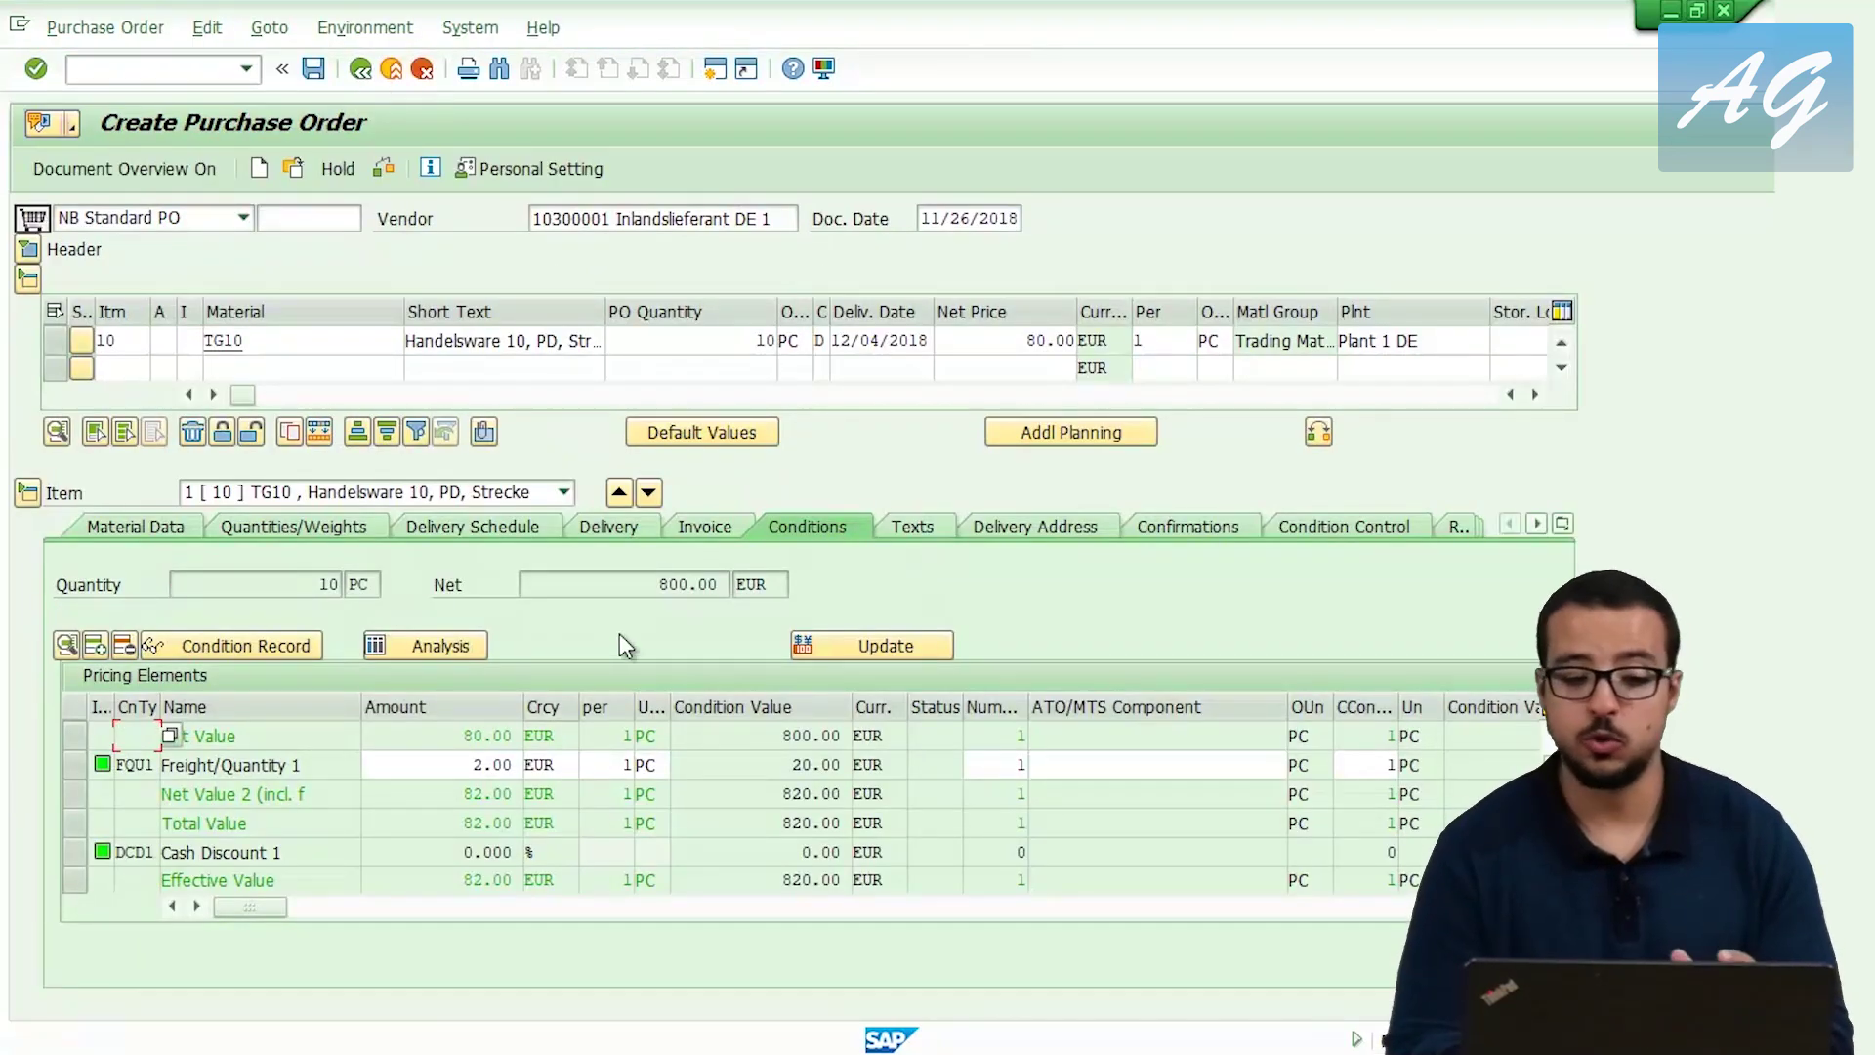
Save the purchase order and select its document number in the detailed confirmation message, then close the message.
left_click(314, 70)
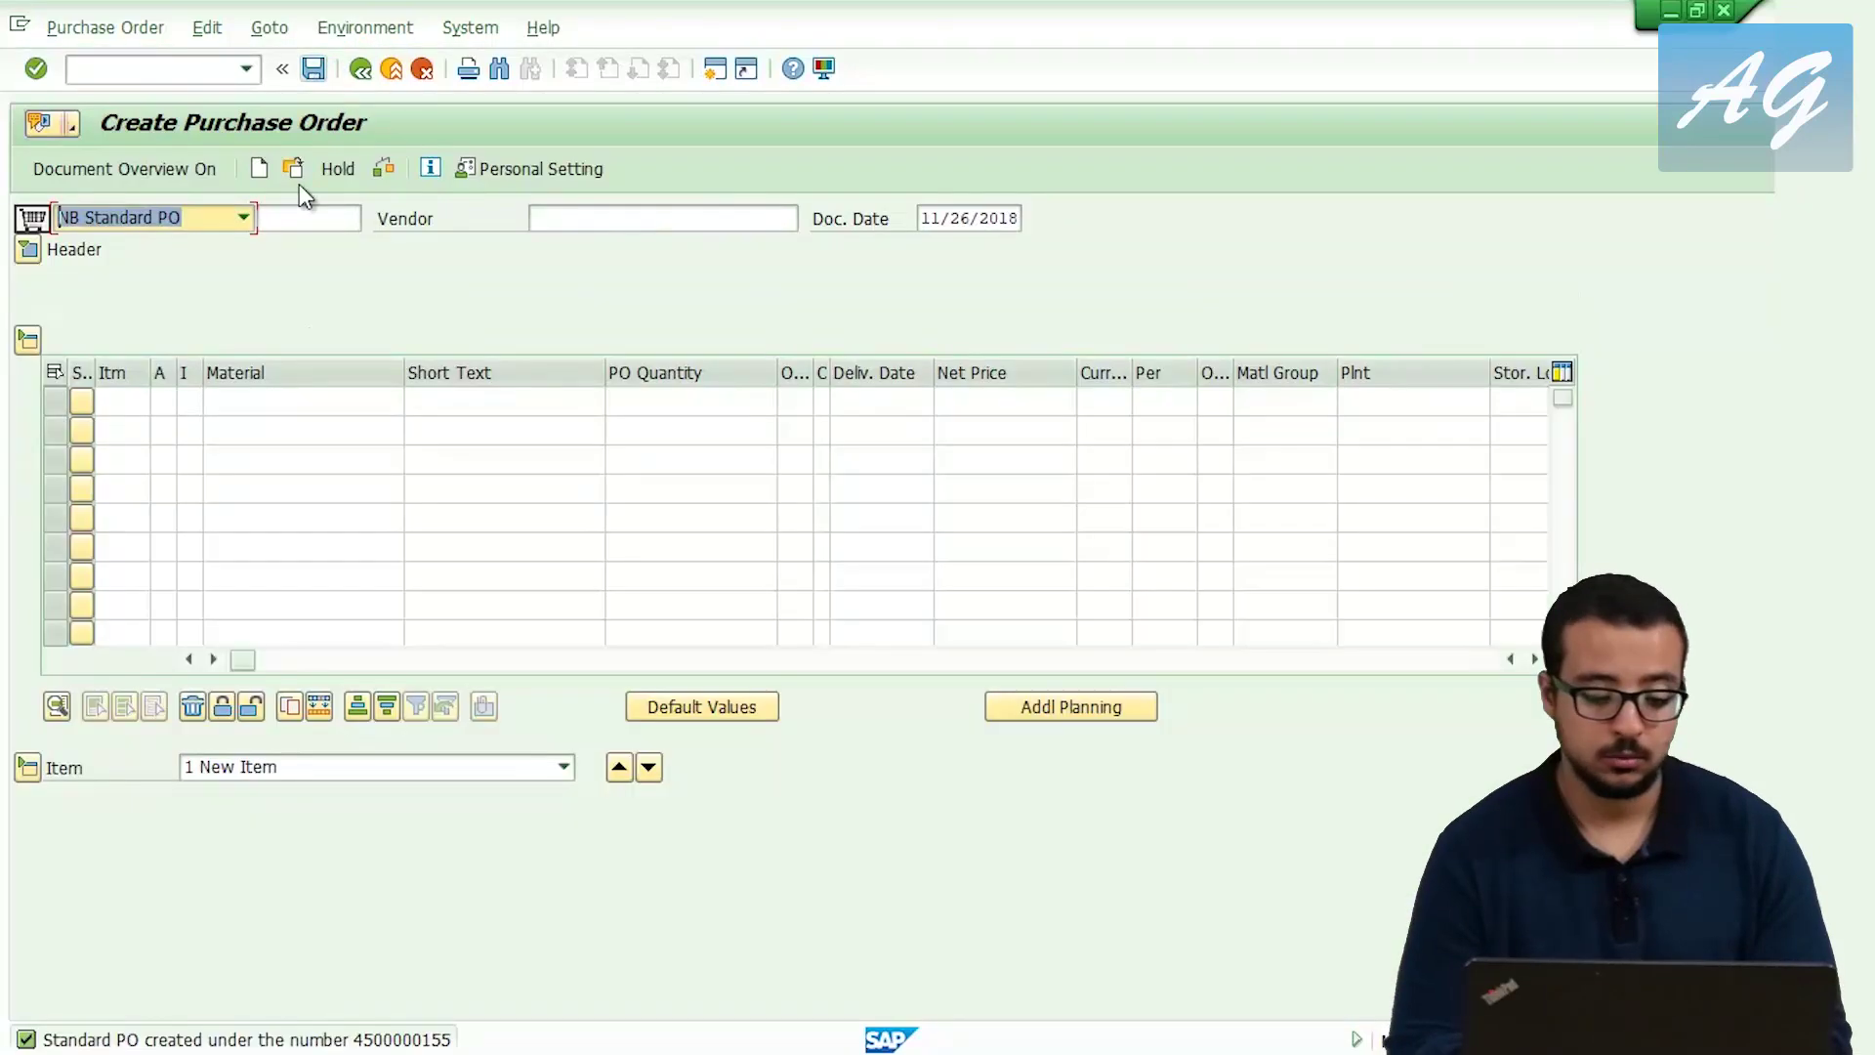
double_click(352, 1043)
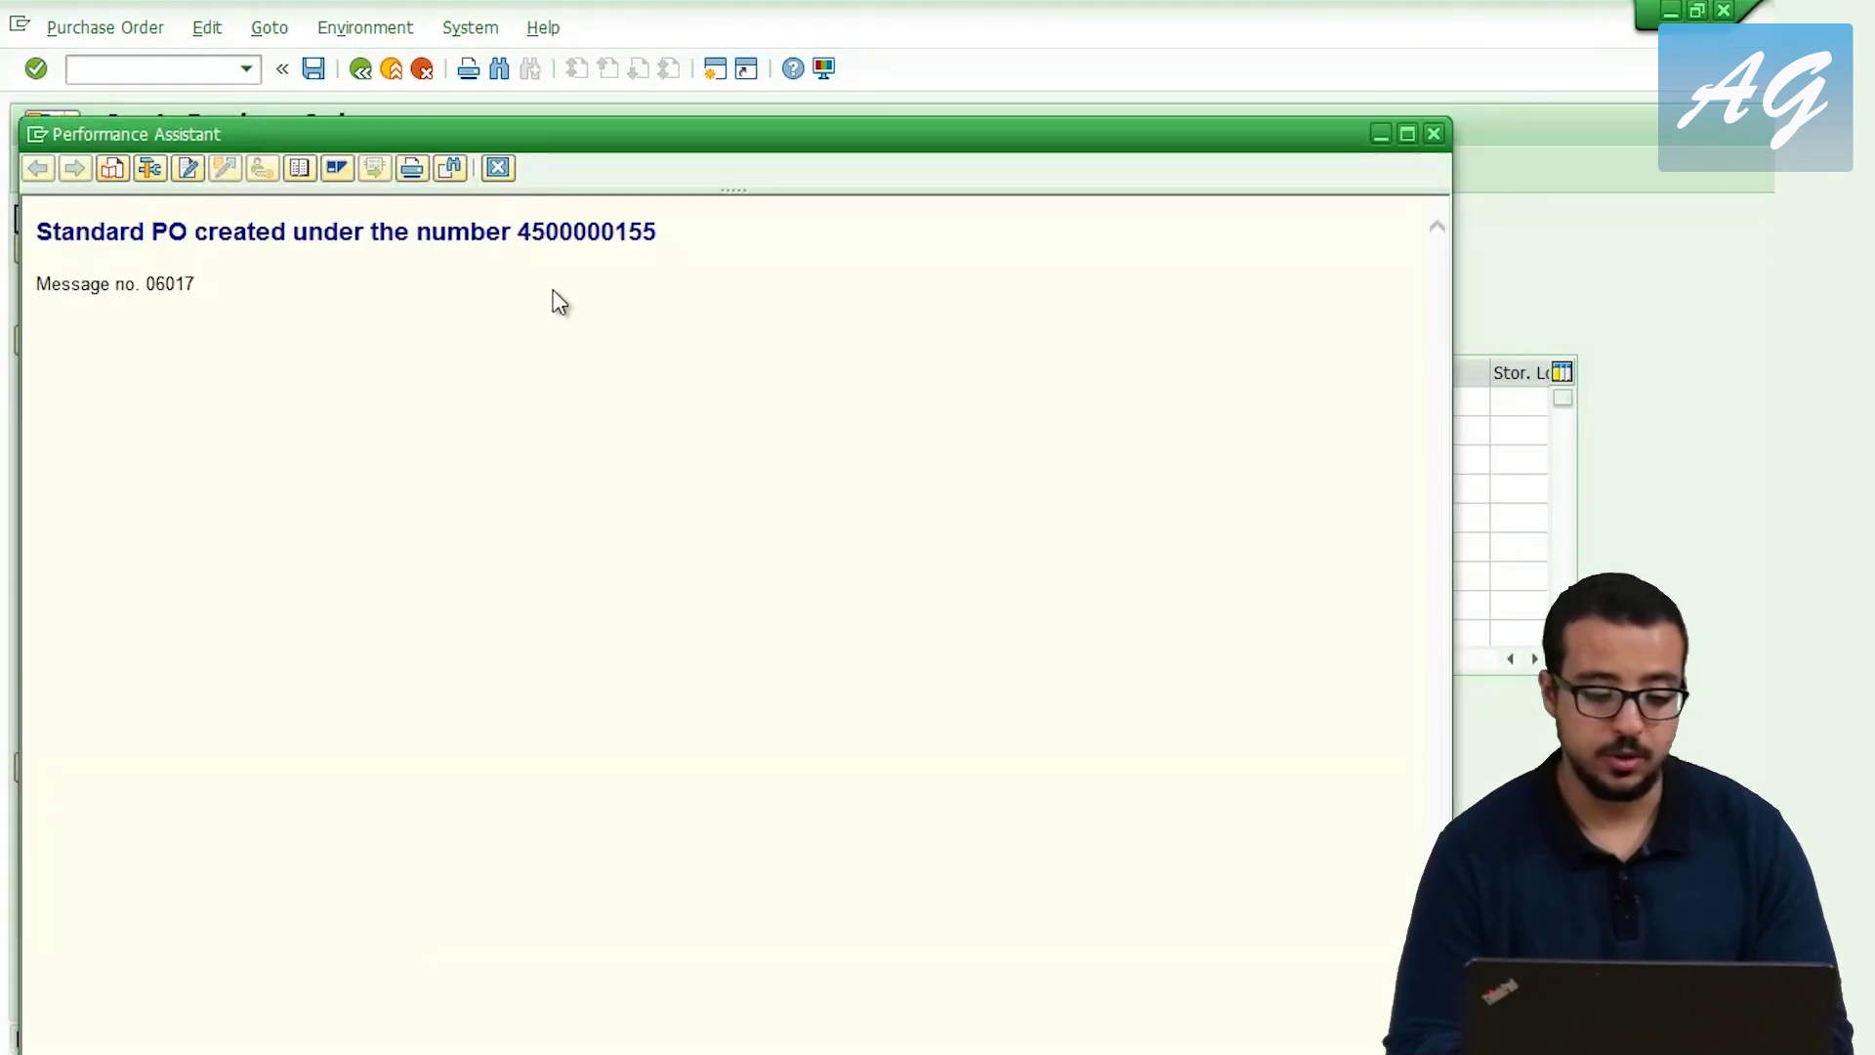
double_click(576, 233)
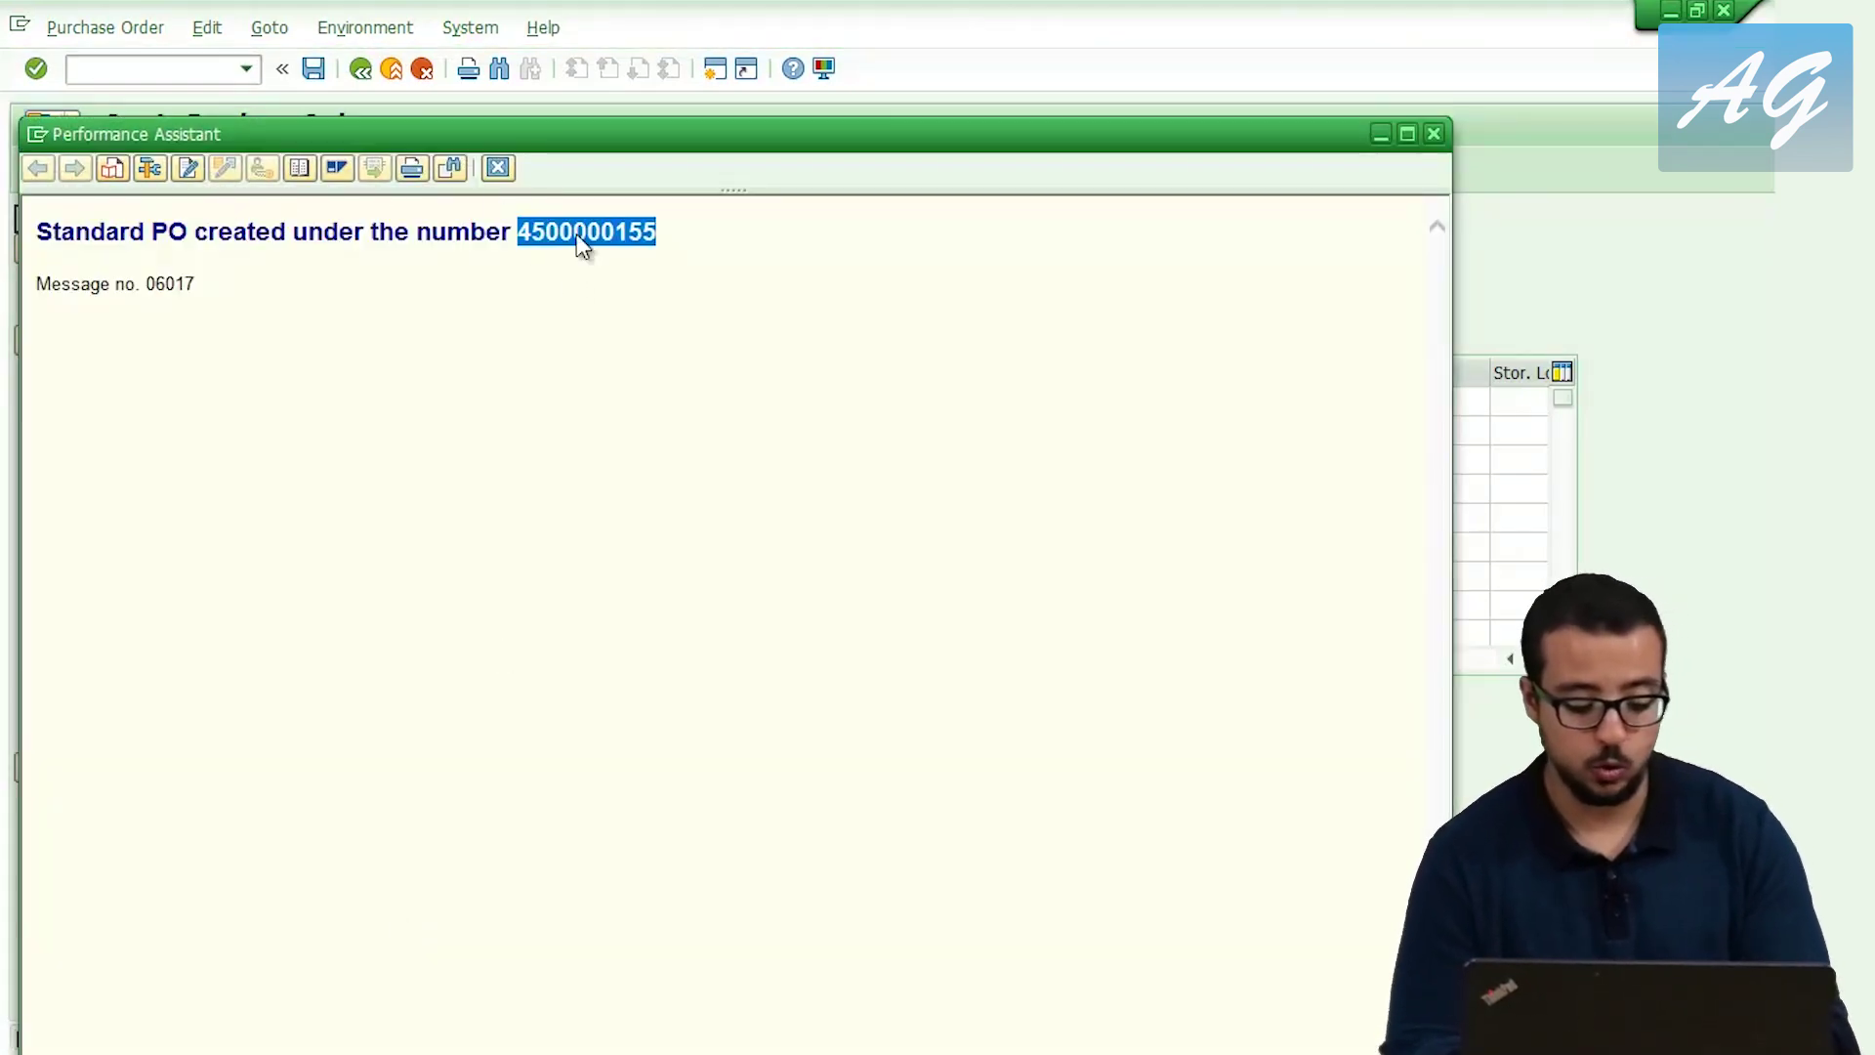
left_click(499, 167)
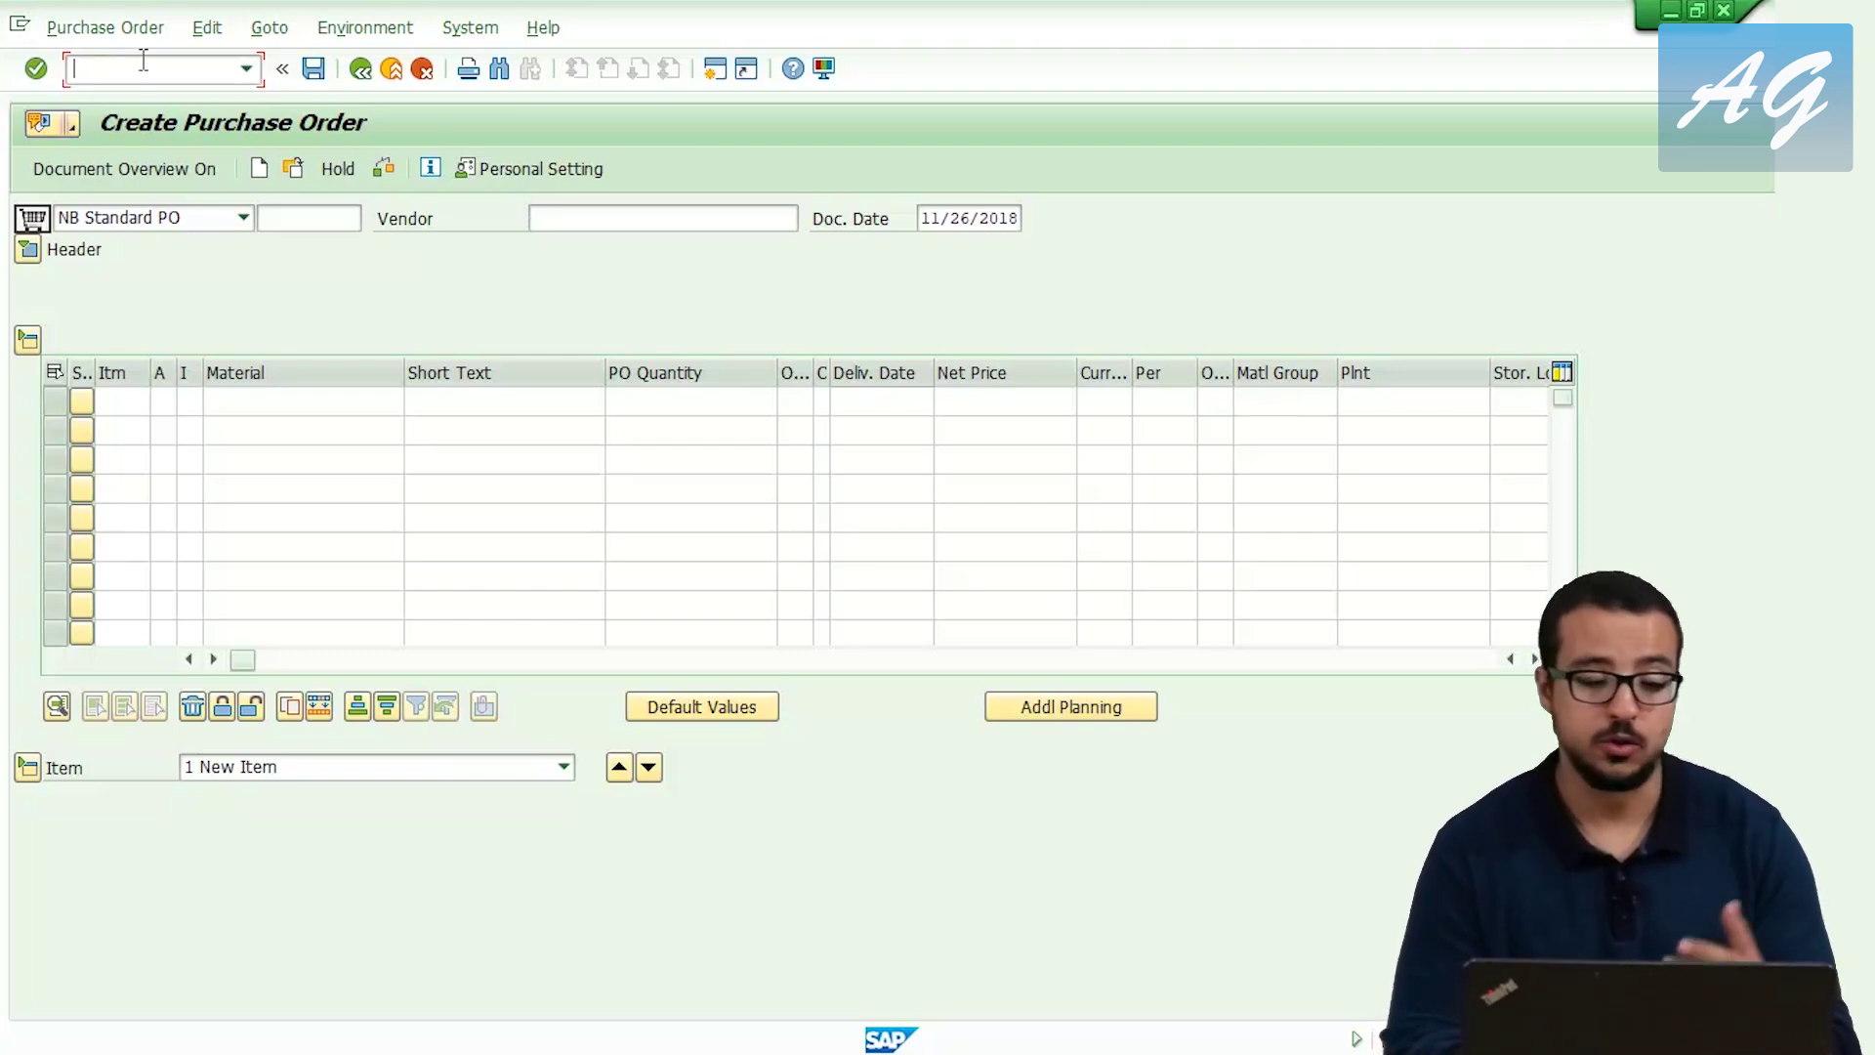
Leave purchase order creation and open the goods movement transaction MIGO.
left_click(392, 69)
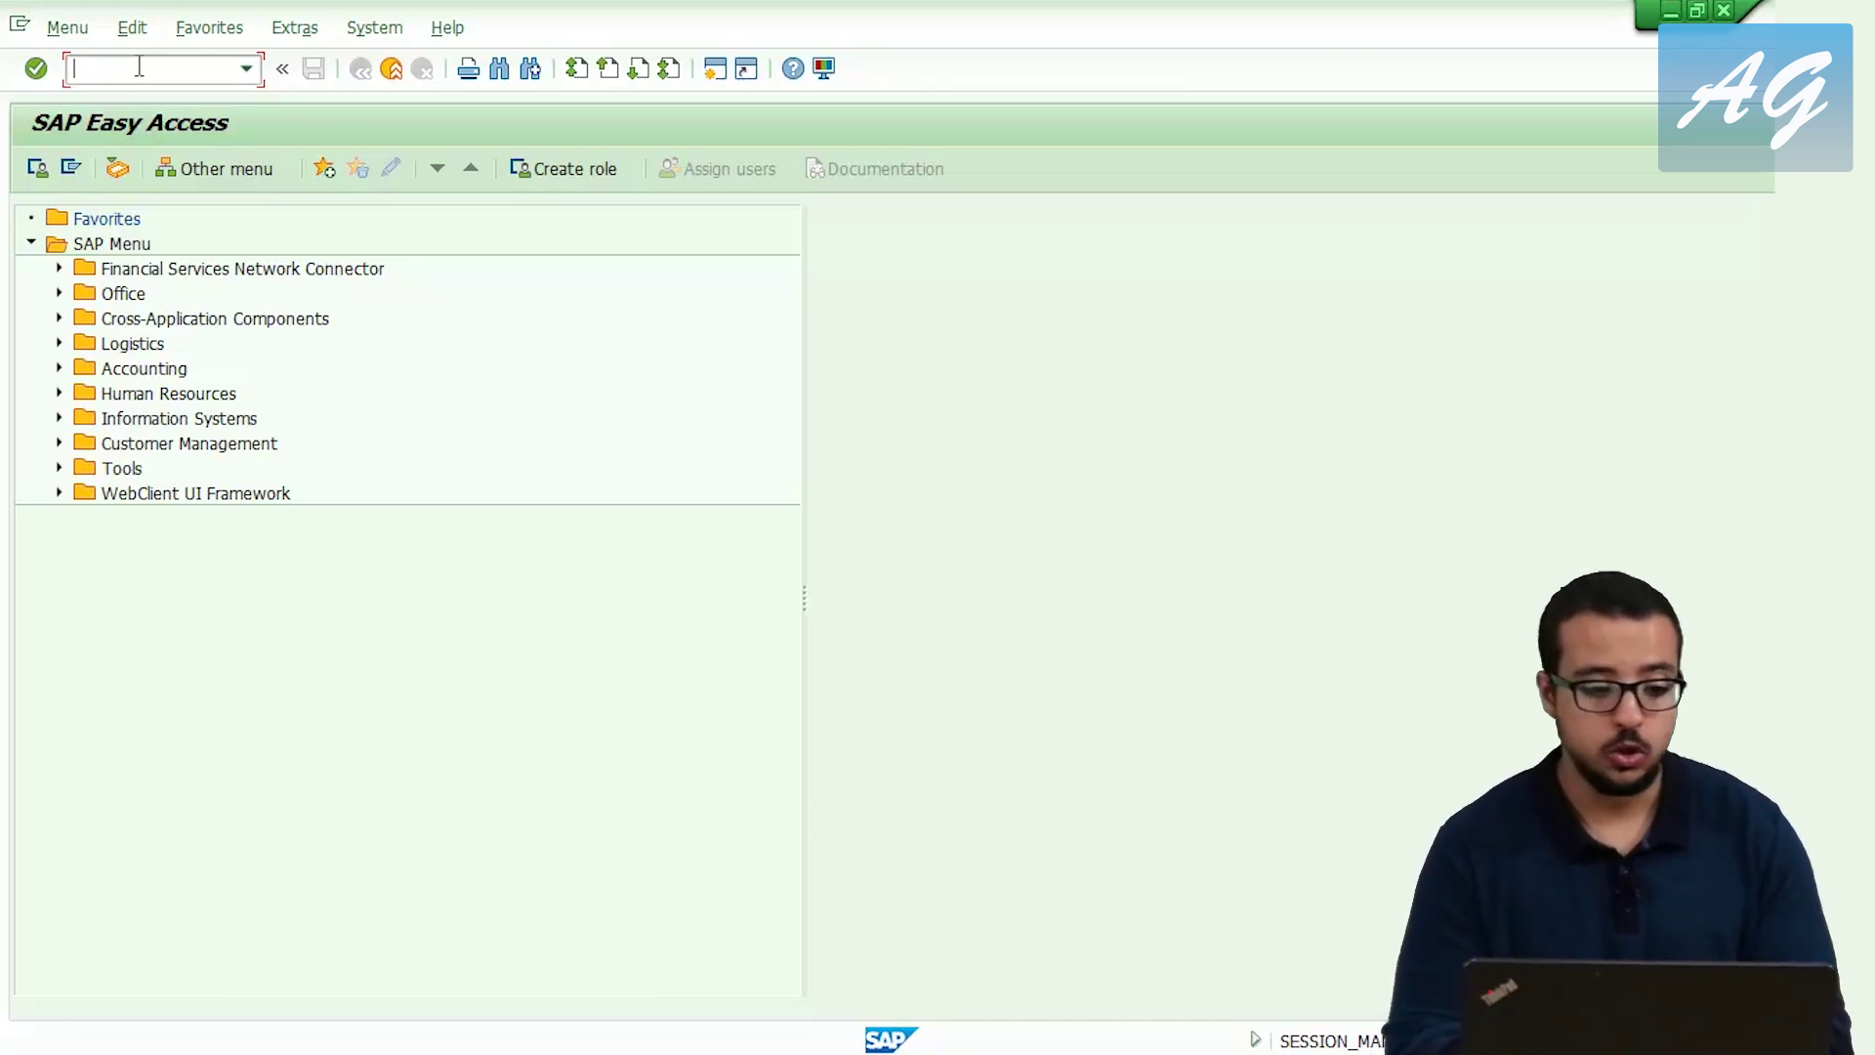
type("MIGO")
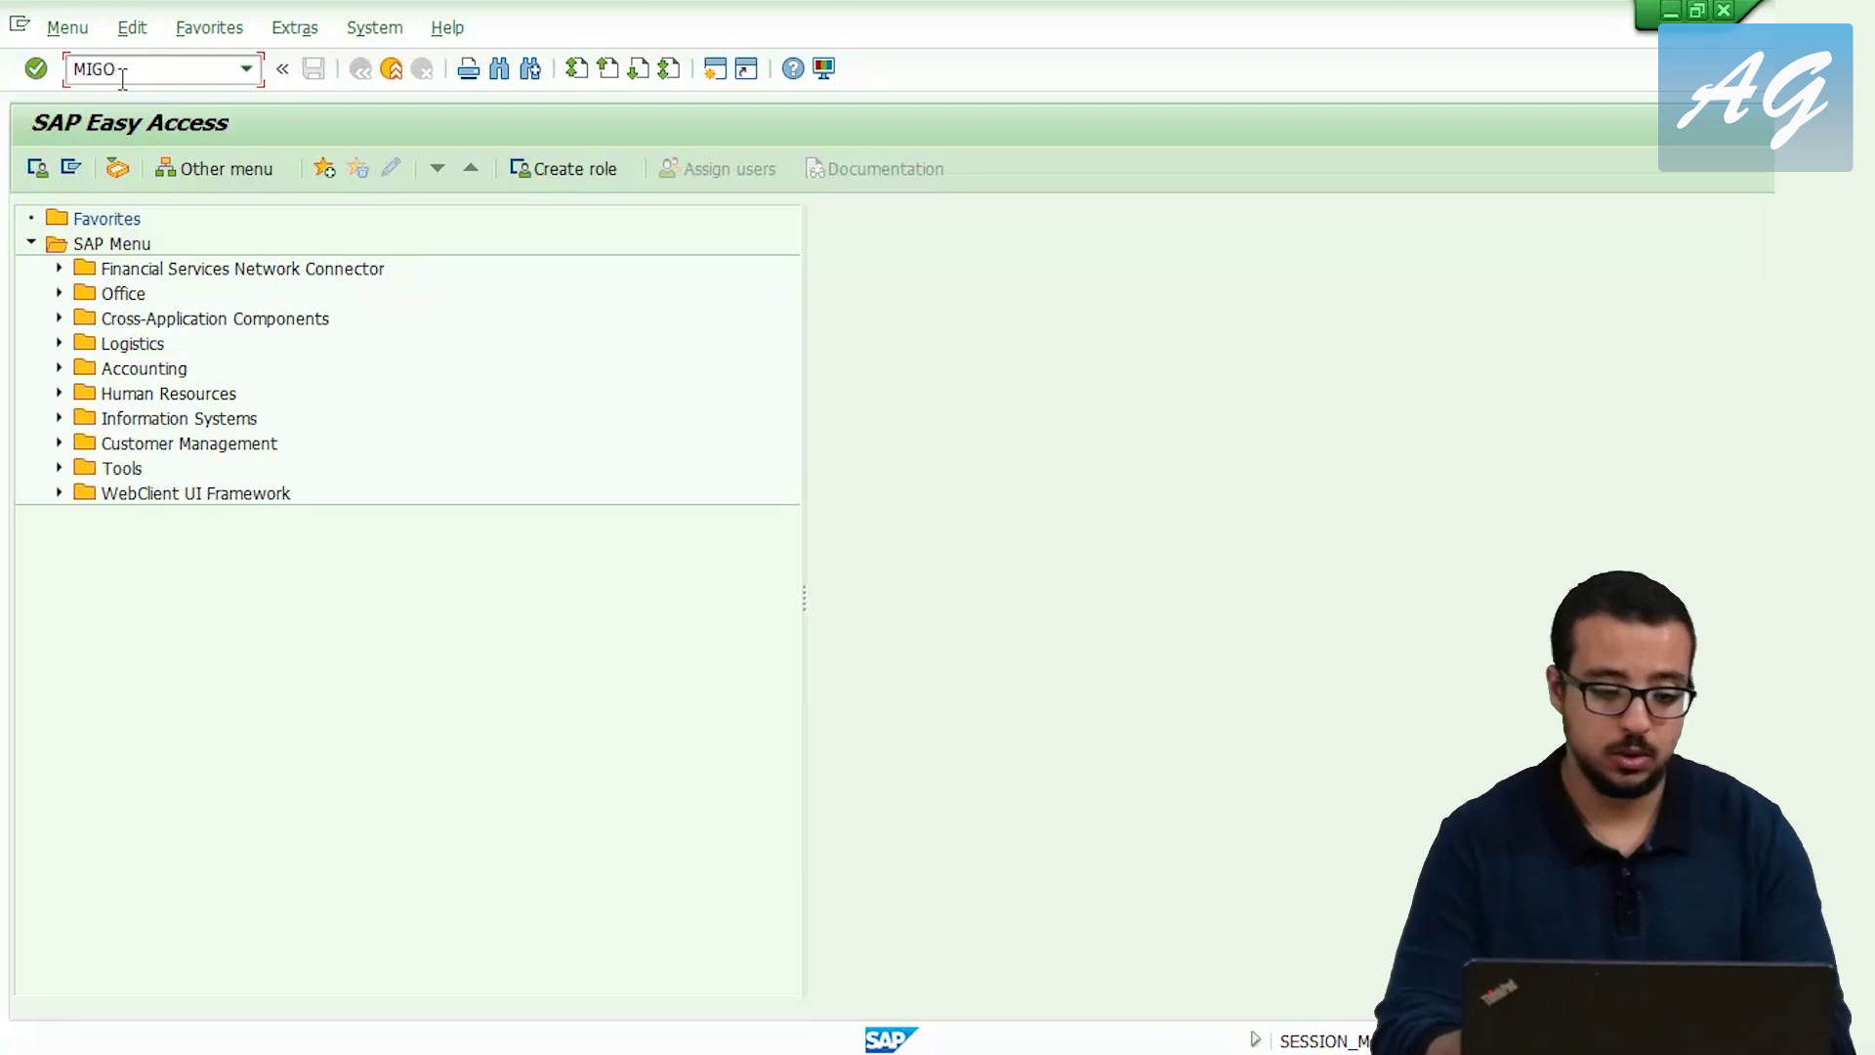
key("Return")
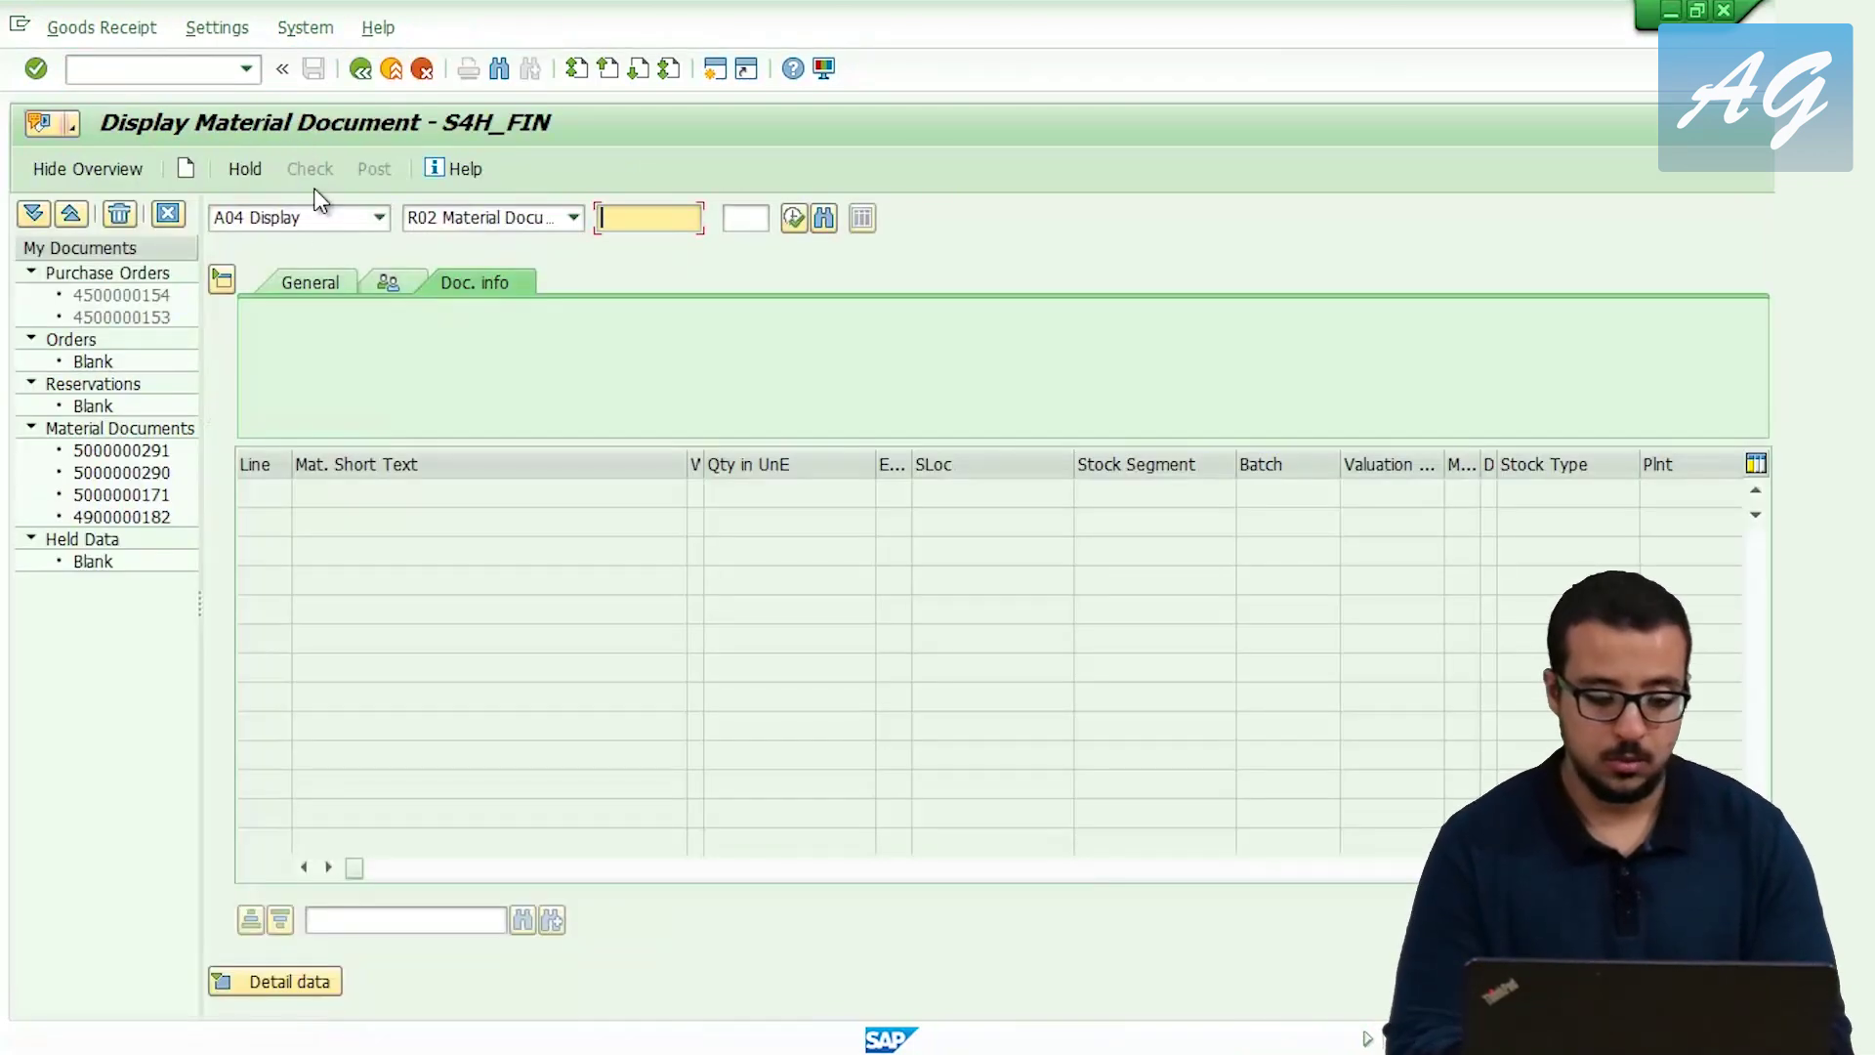
Choose A01 Goods Receipt with reference to a purchase order and load the newly saved order by its number.
left_click(313, 223)
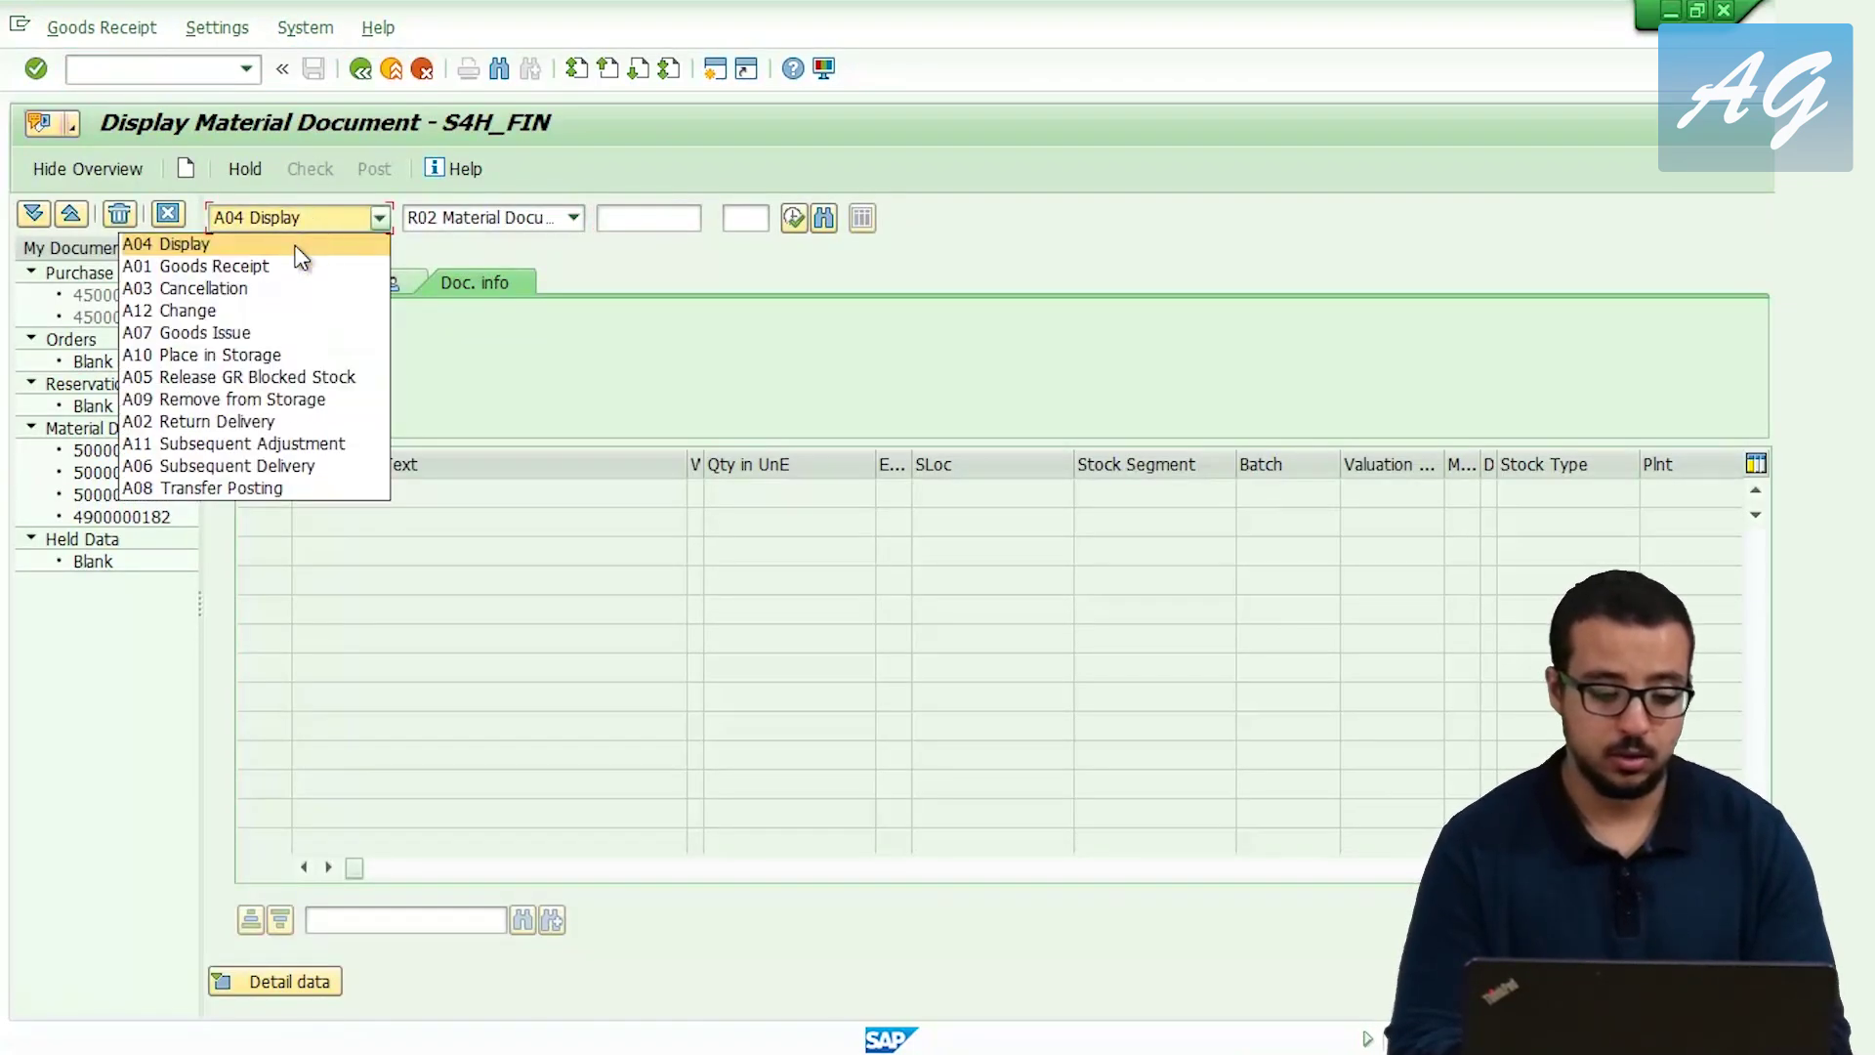
left_click(267, 266)
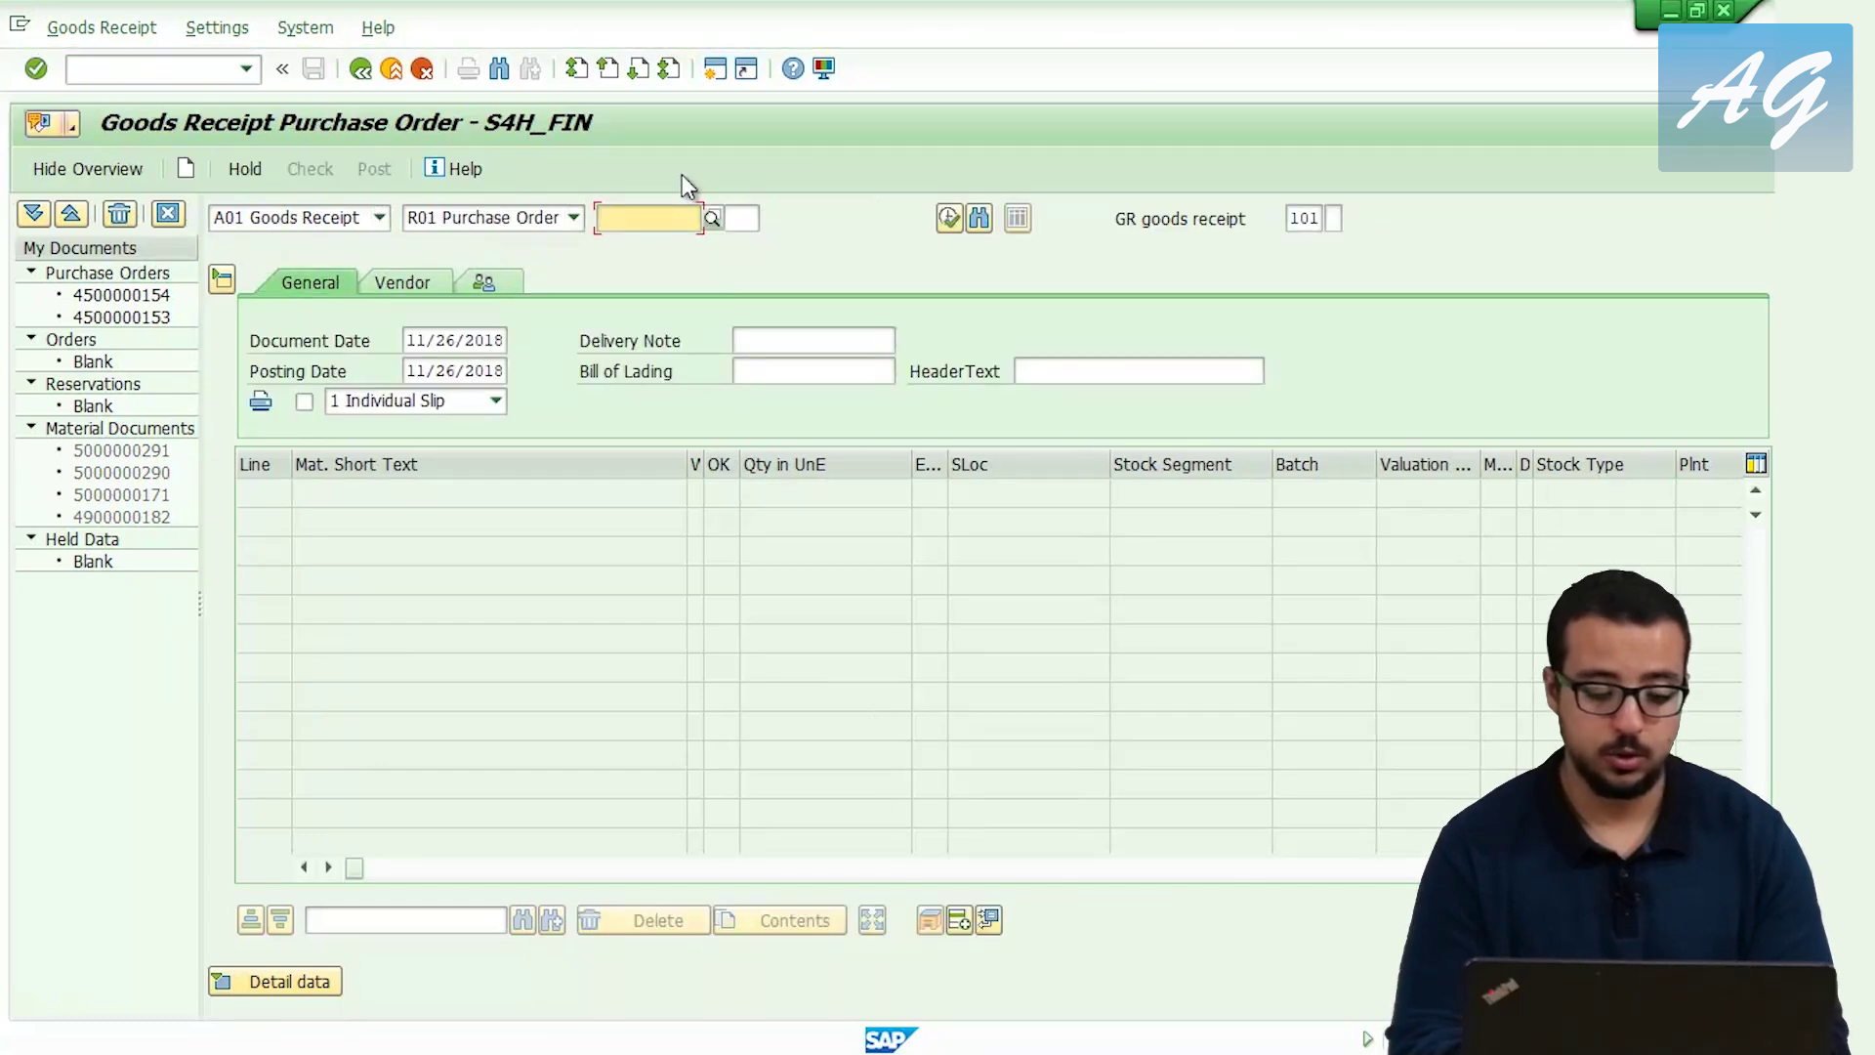
type("4500000155")
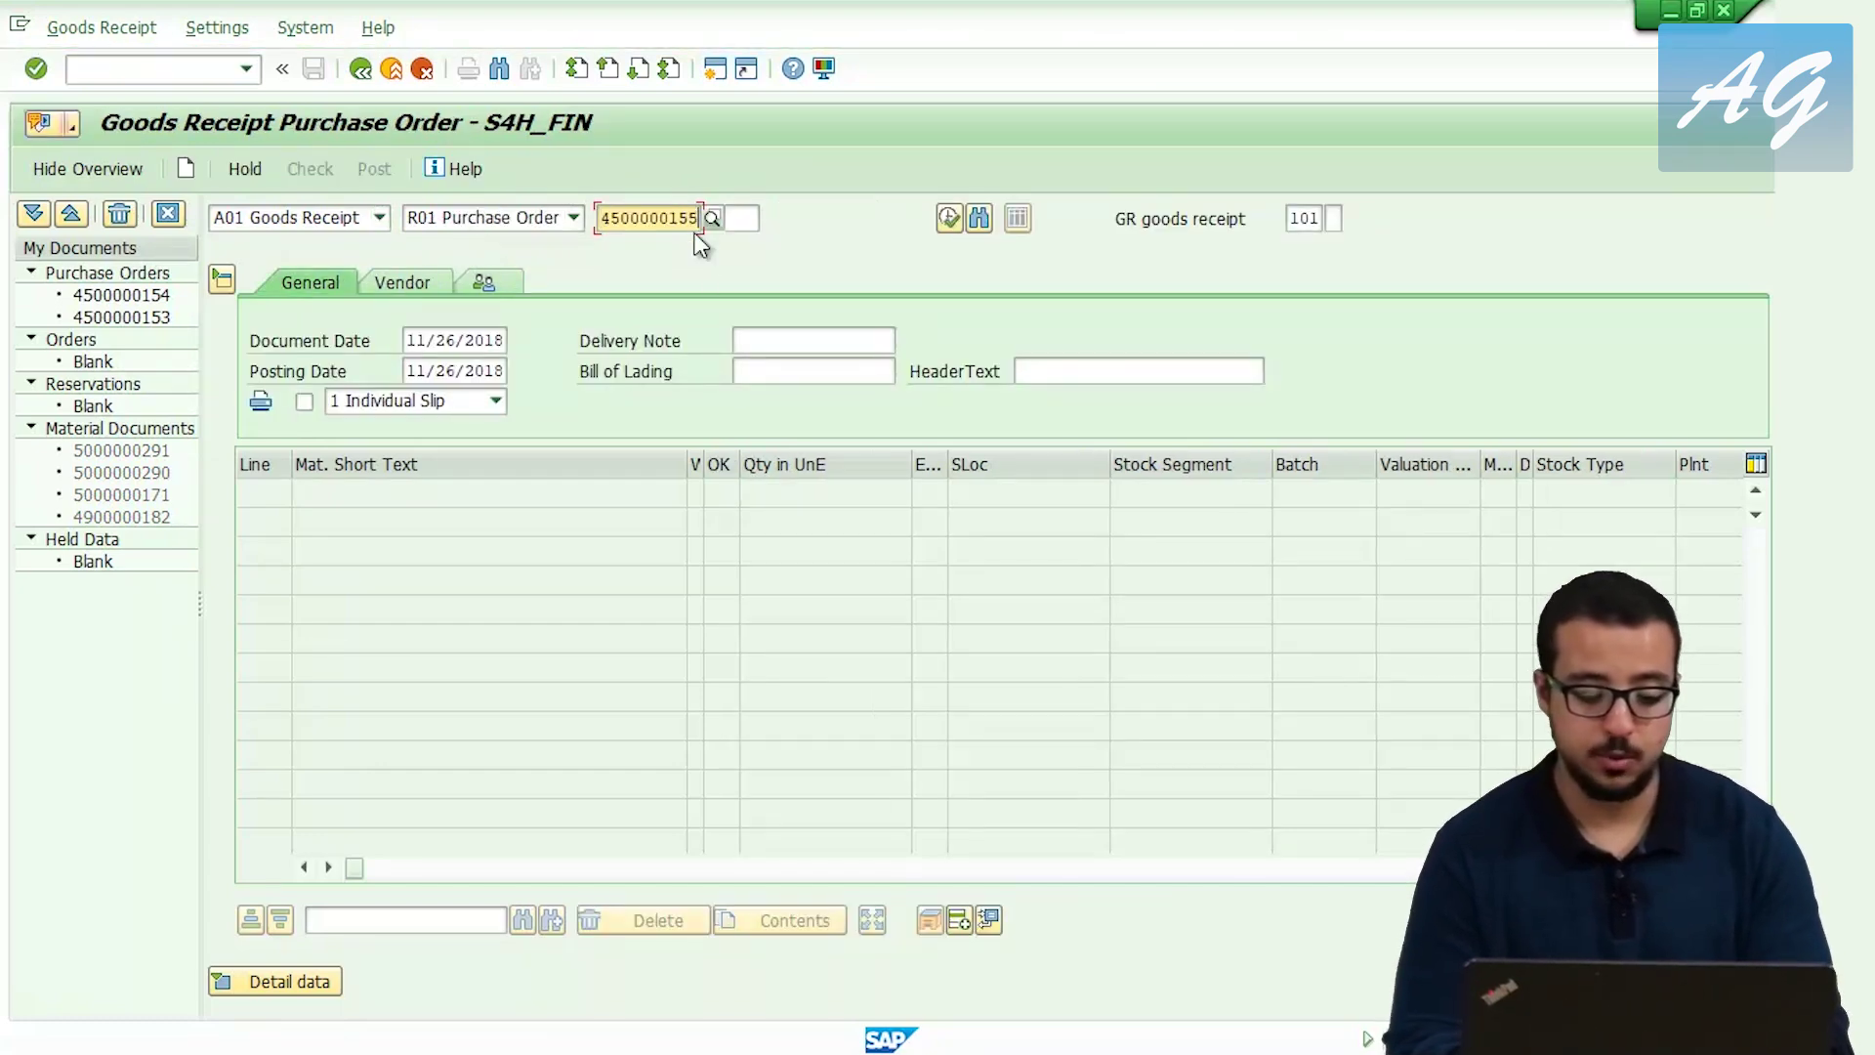
key("Return")
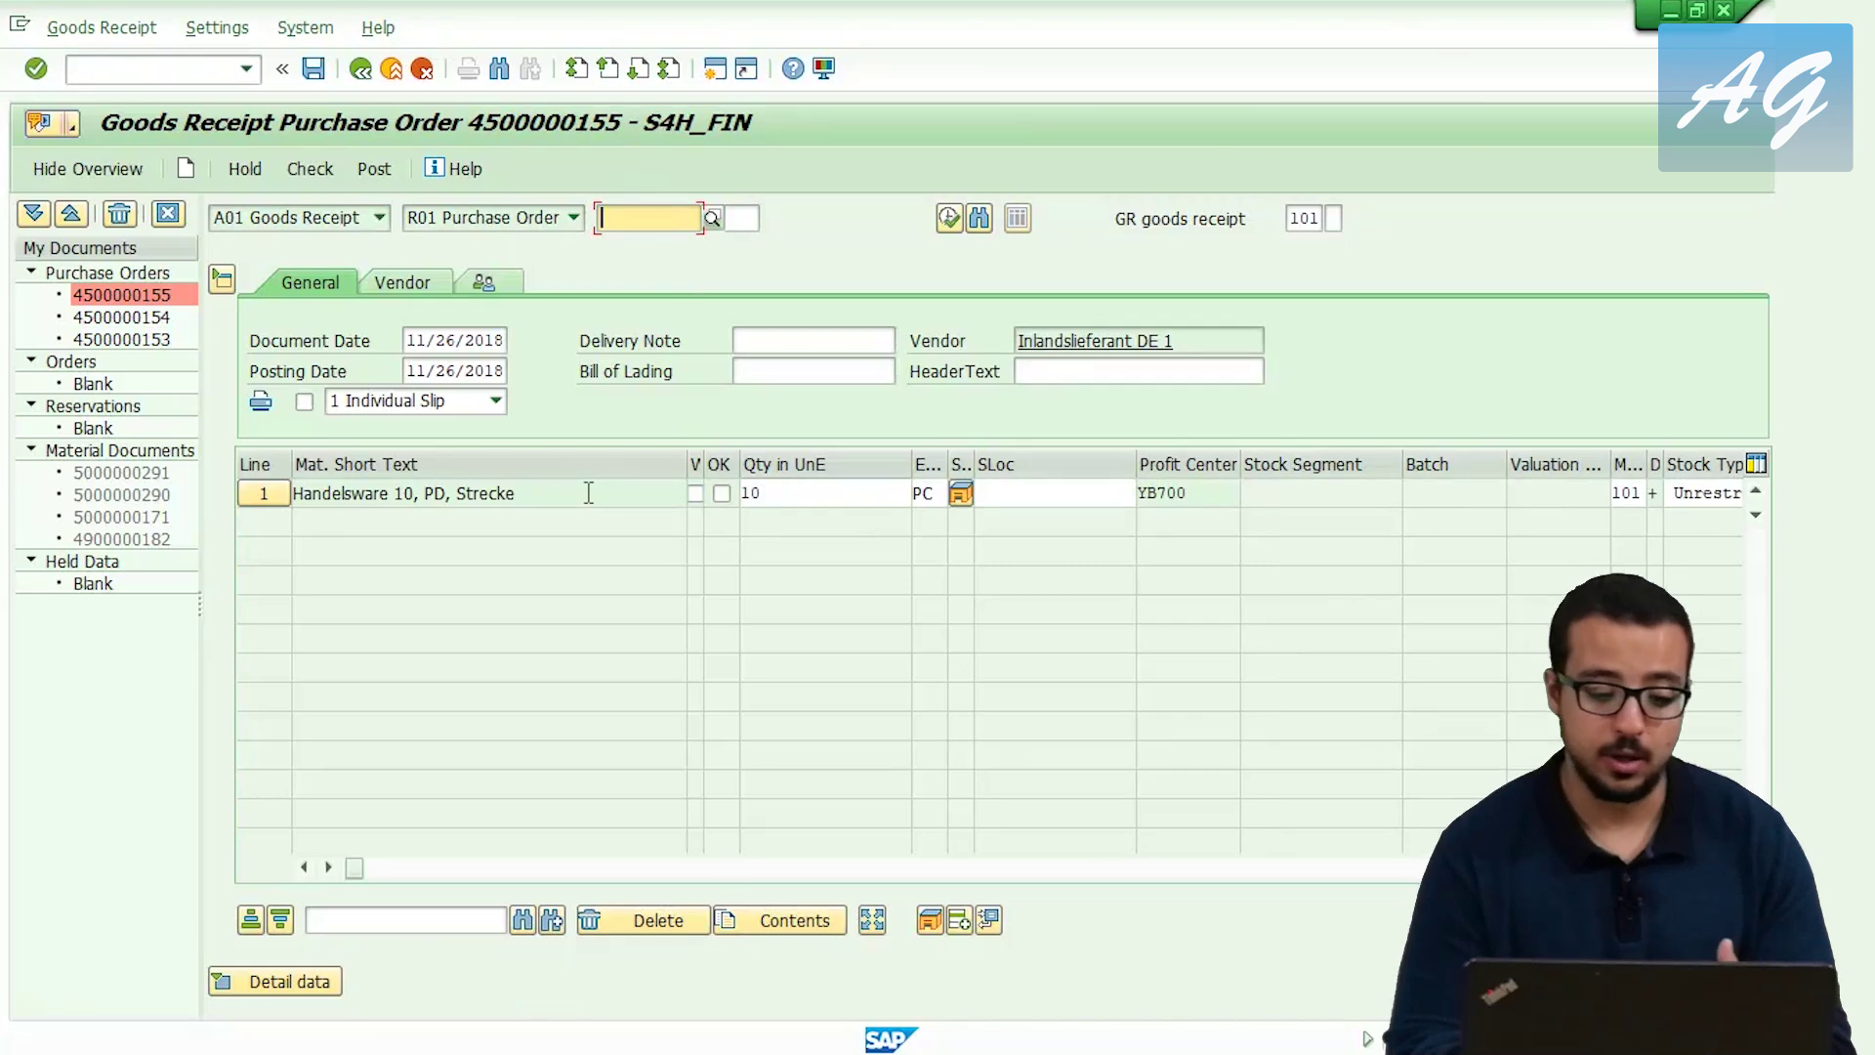
Review the Handelsware 10 item's description and quantity, and mark the line as OK for receipt.
left_click_drag(586, 493, 323, 479)
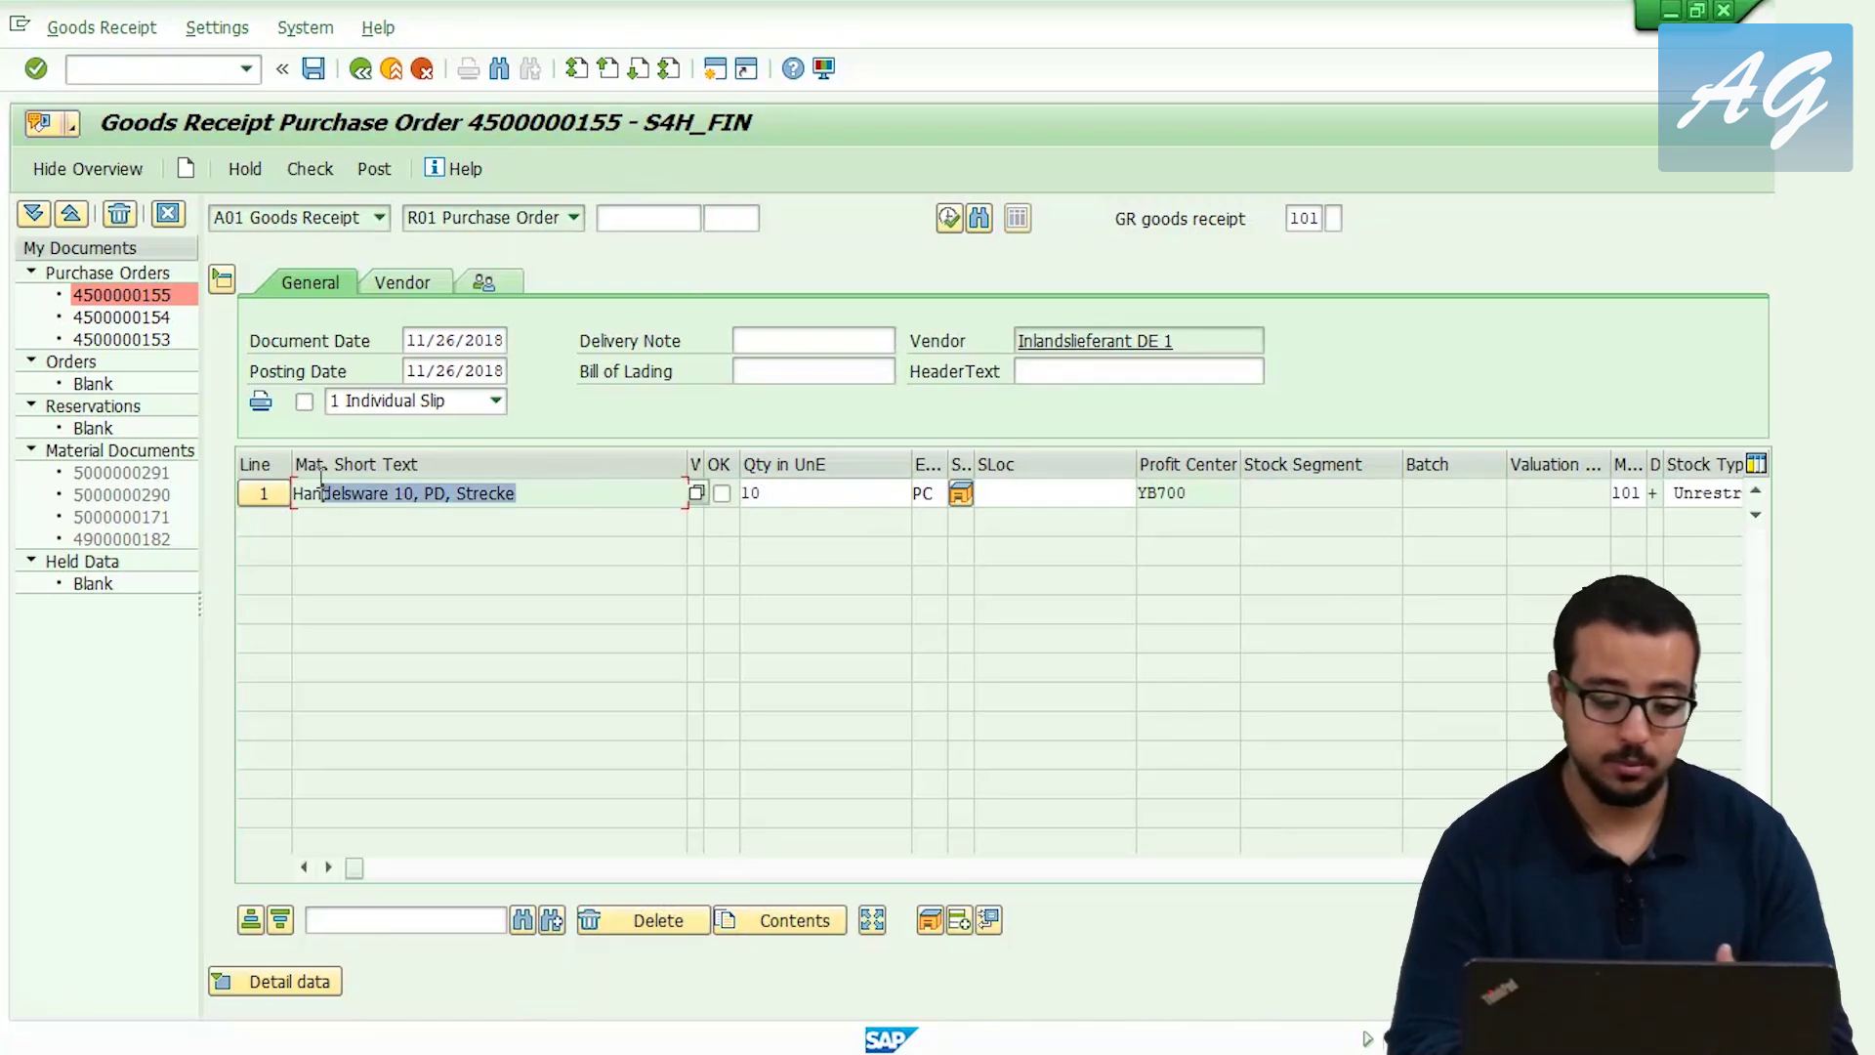
left_click(808, 495)
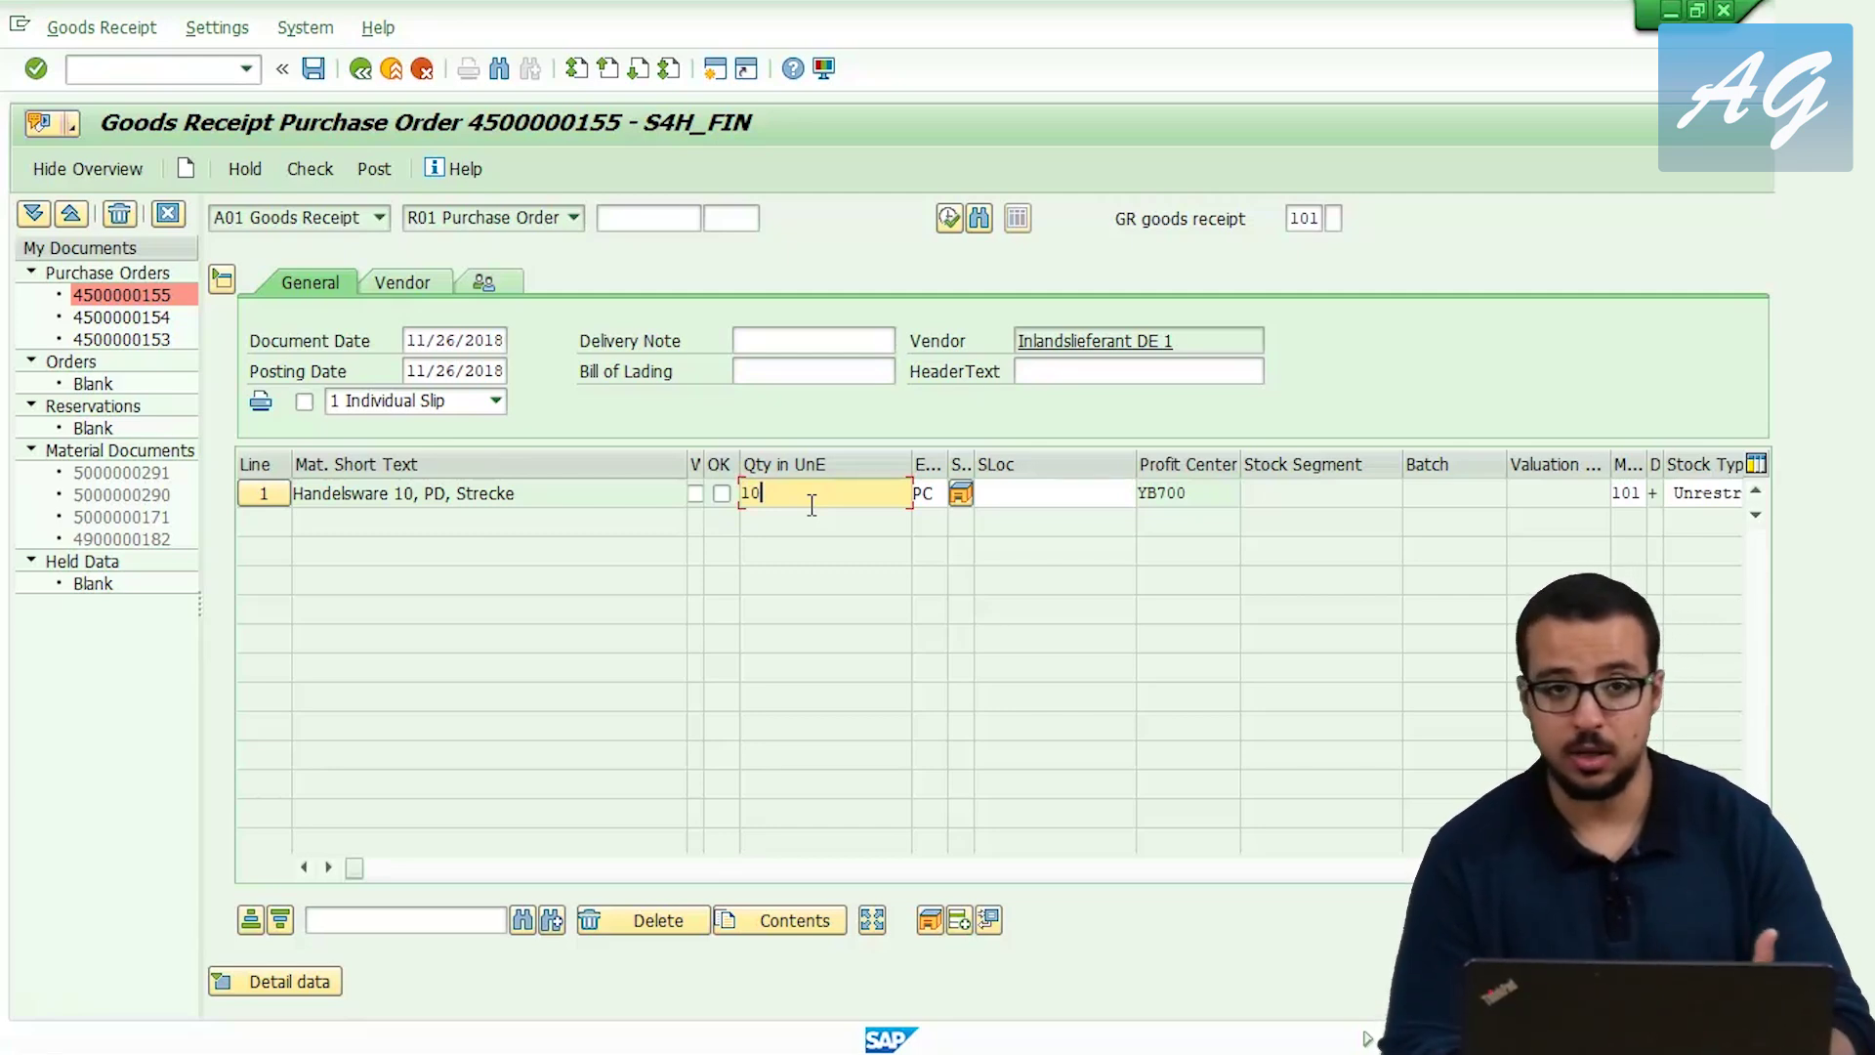
left_click_drag(792, 498, 653, 490)
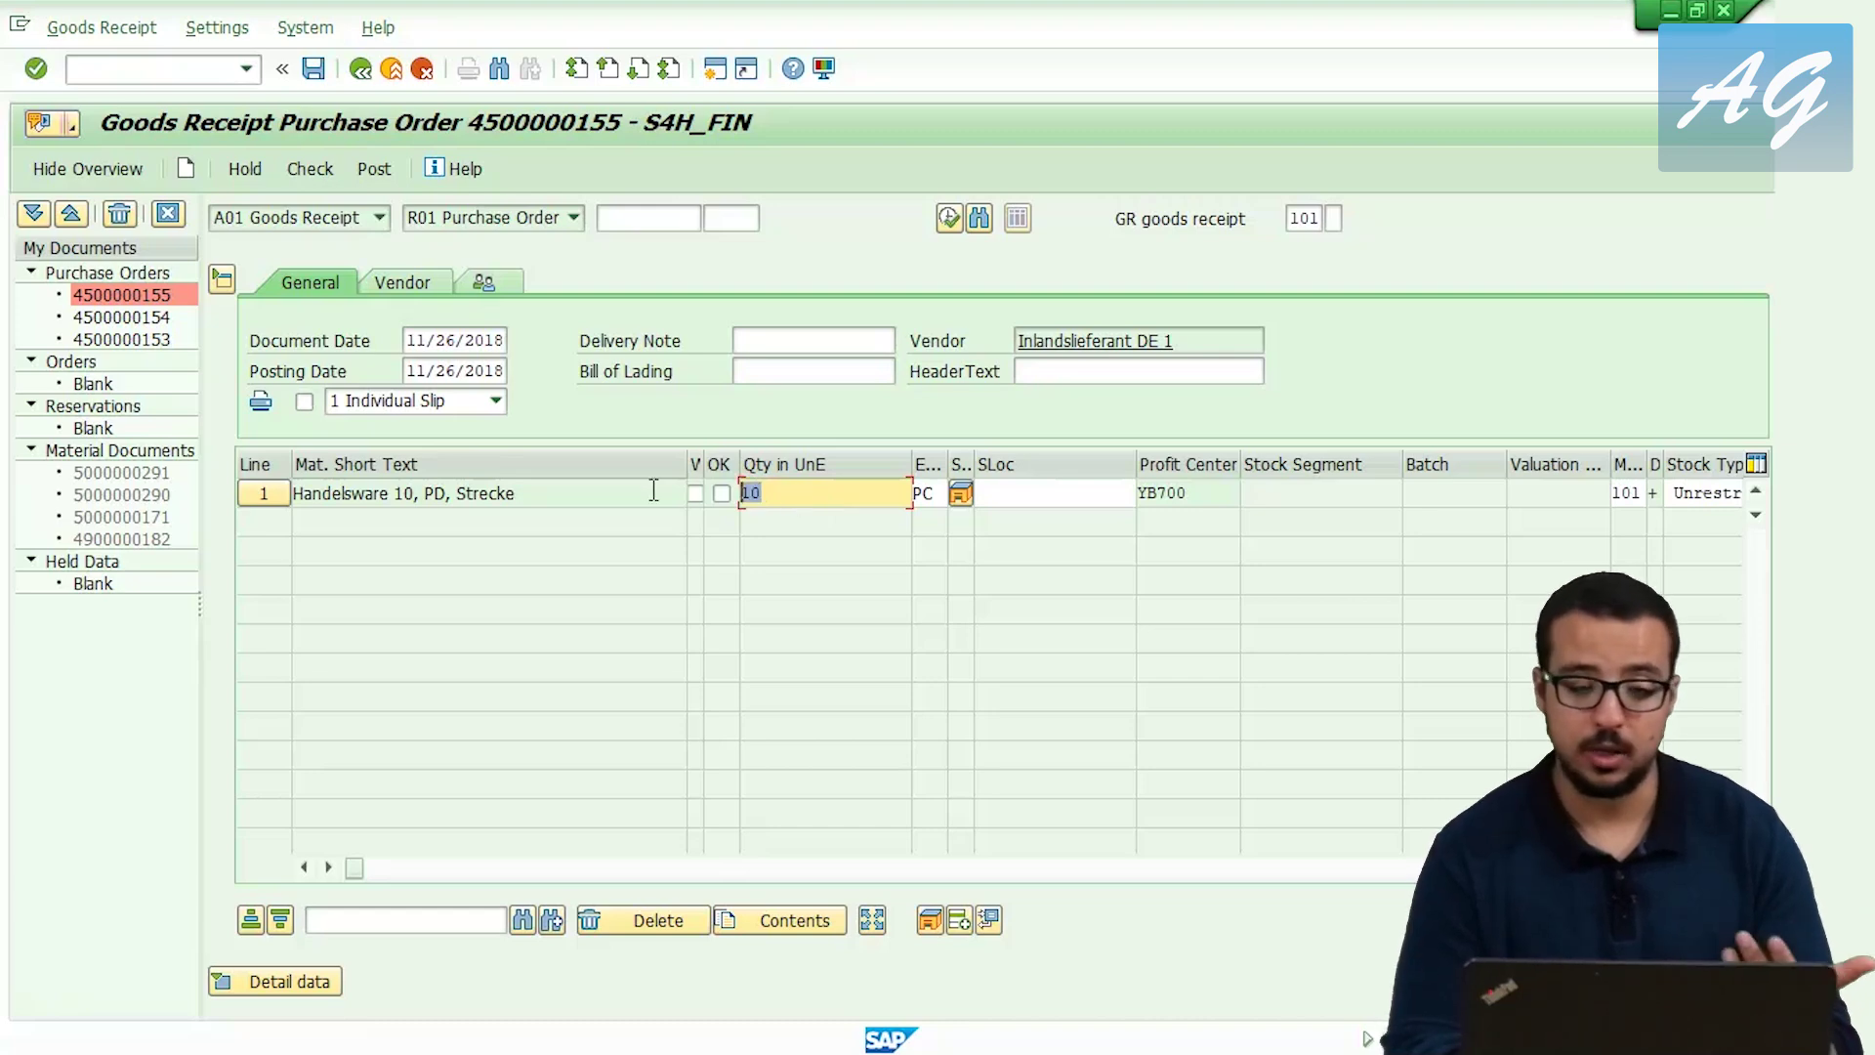
left_click(831, 507)
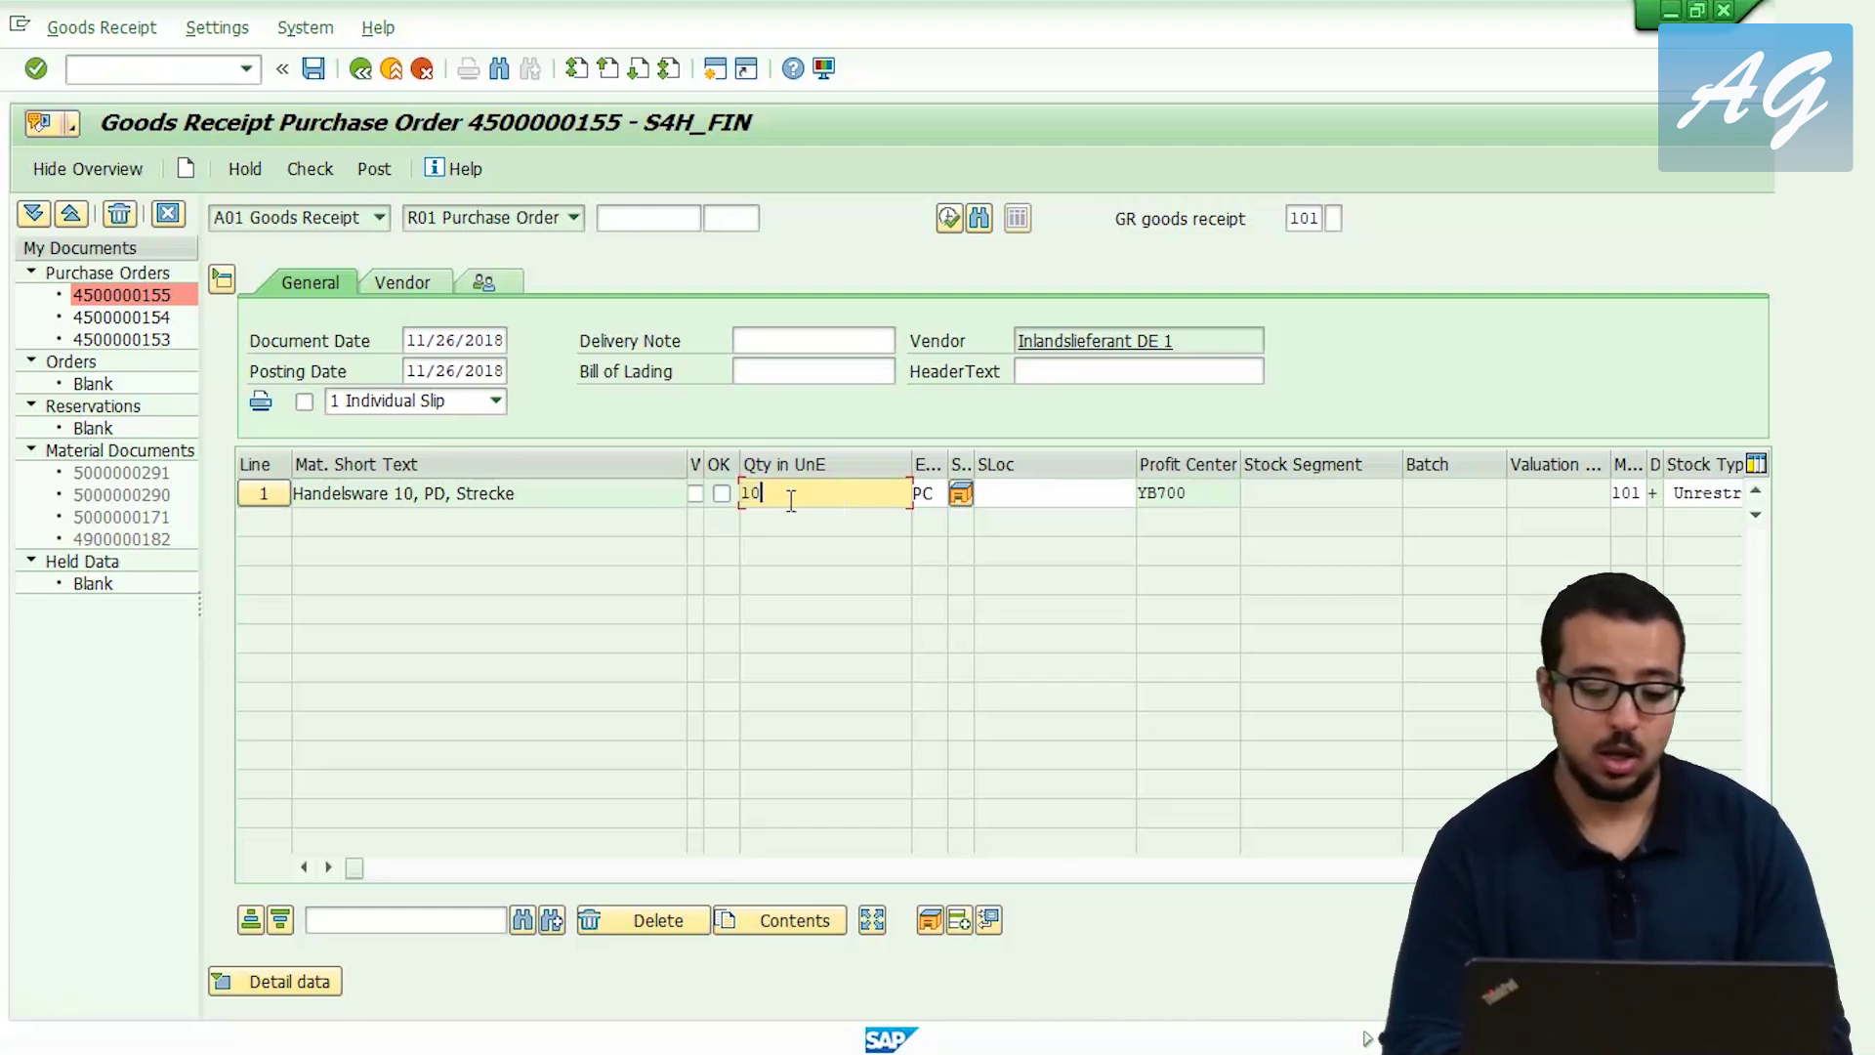
left_click(720, 494)
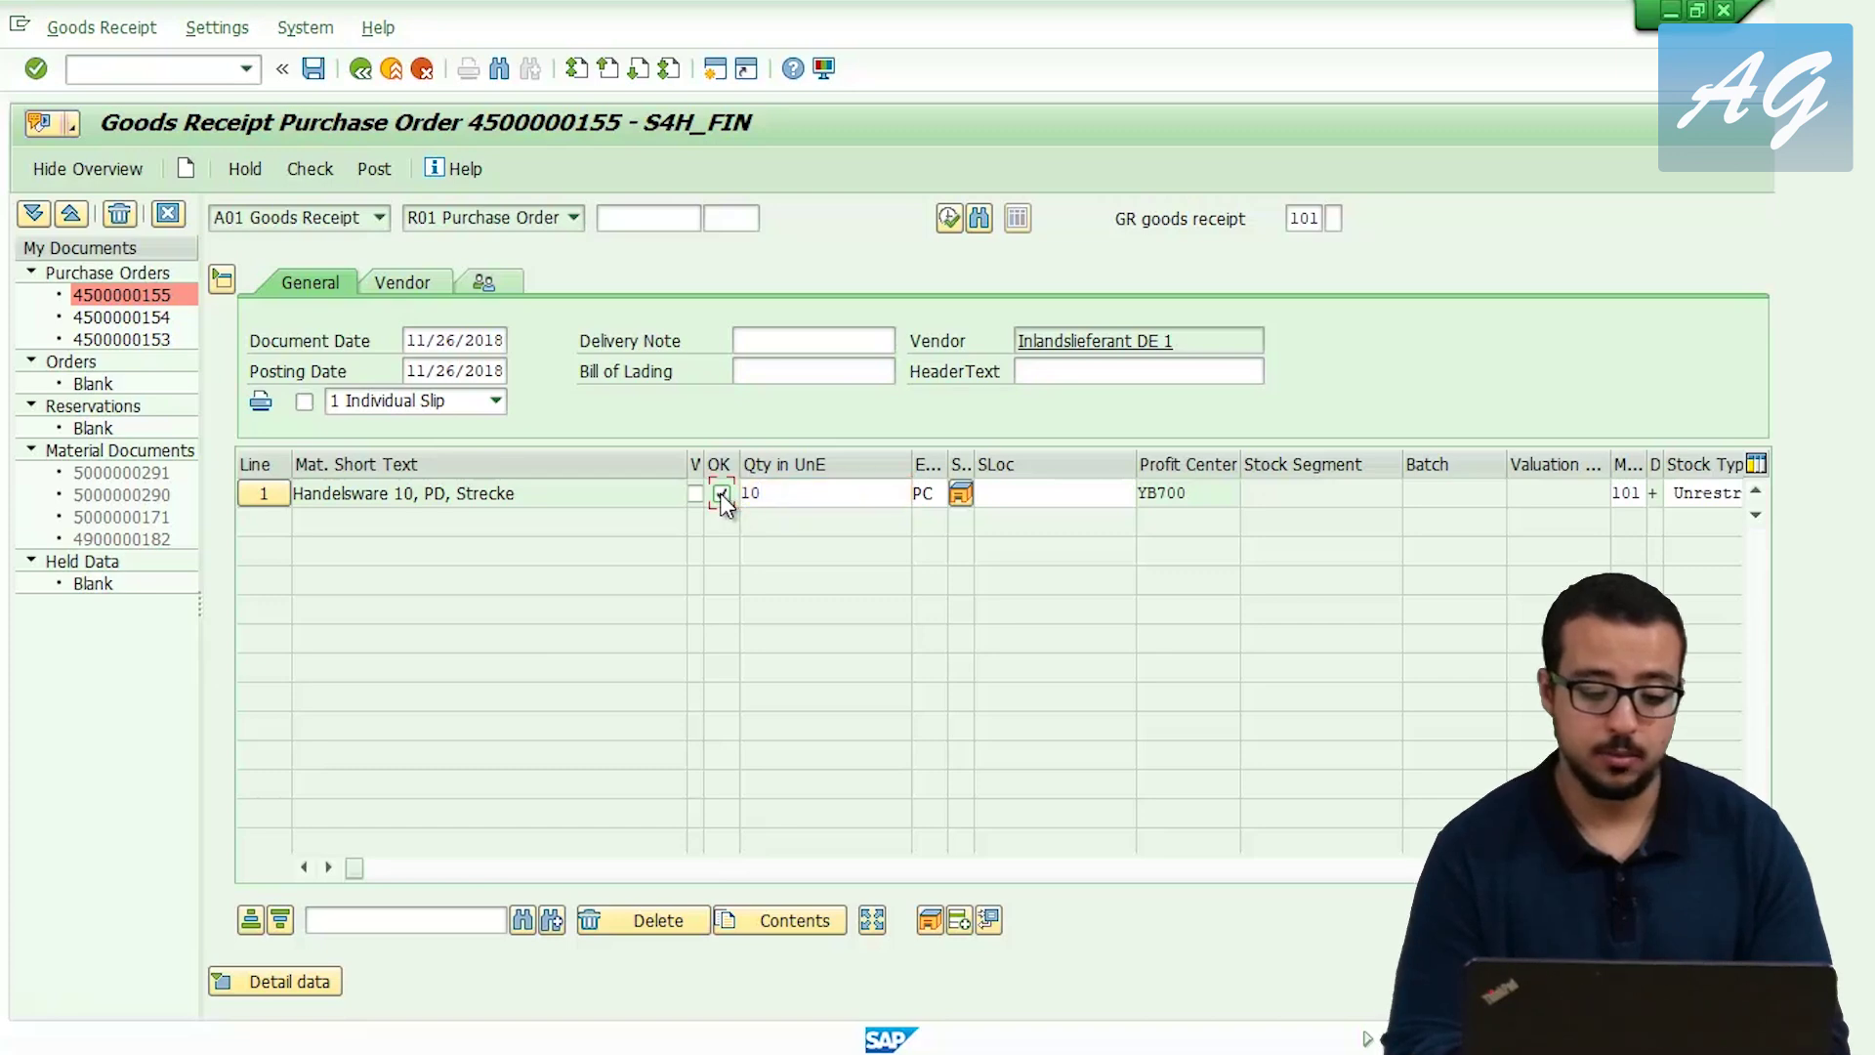
Assign storage location 101A to the received item, and check and post the goods receipt.
left_click(1039, 493)
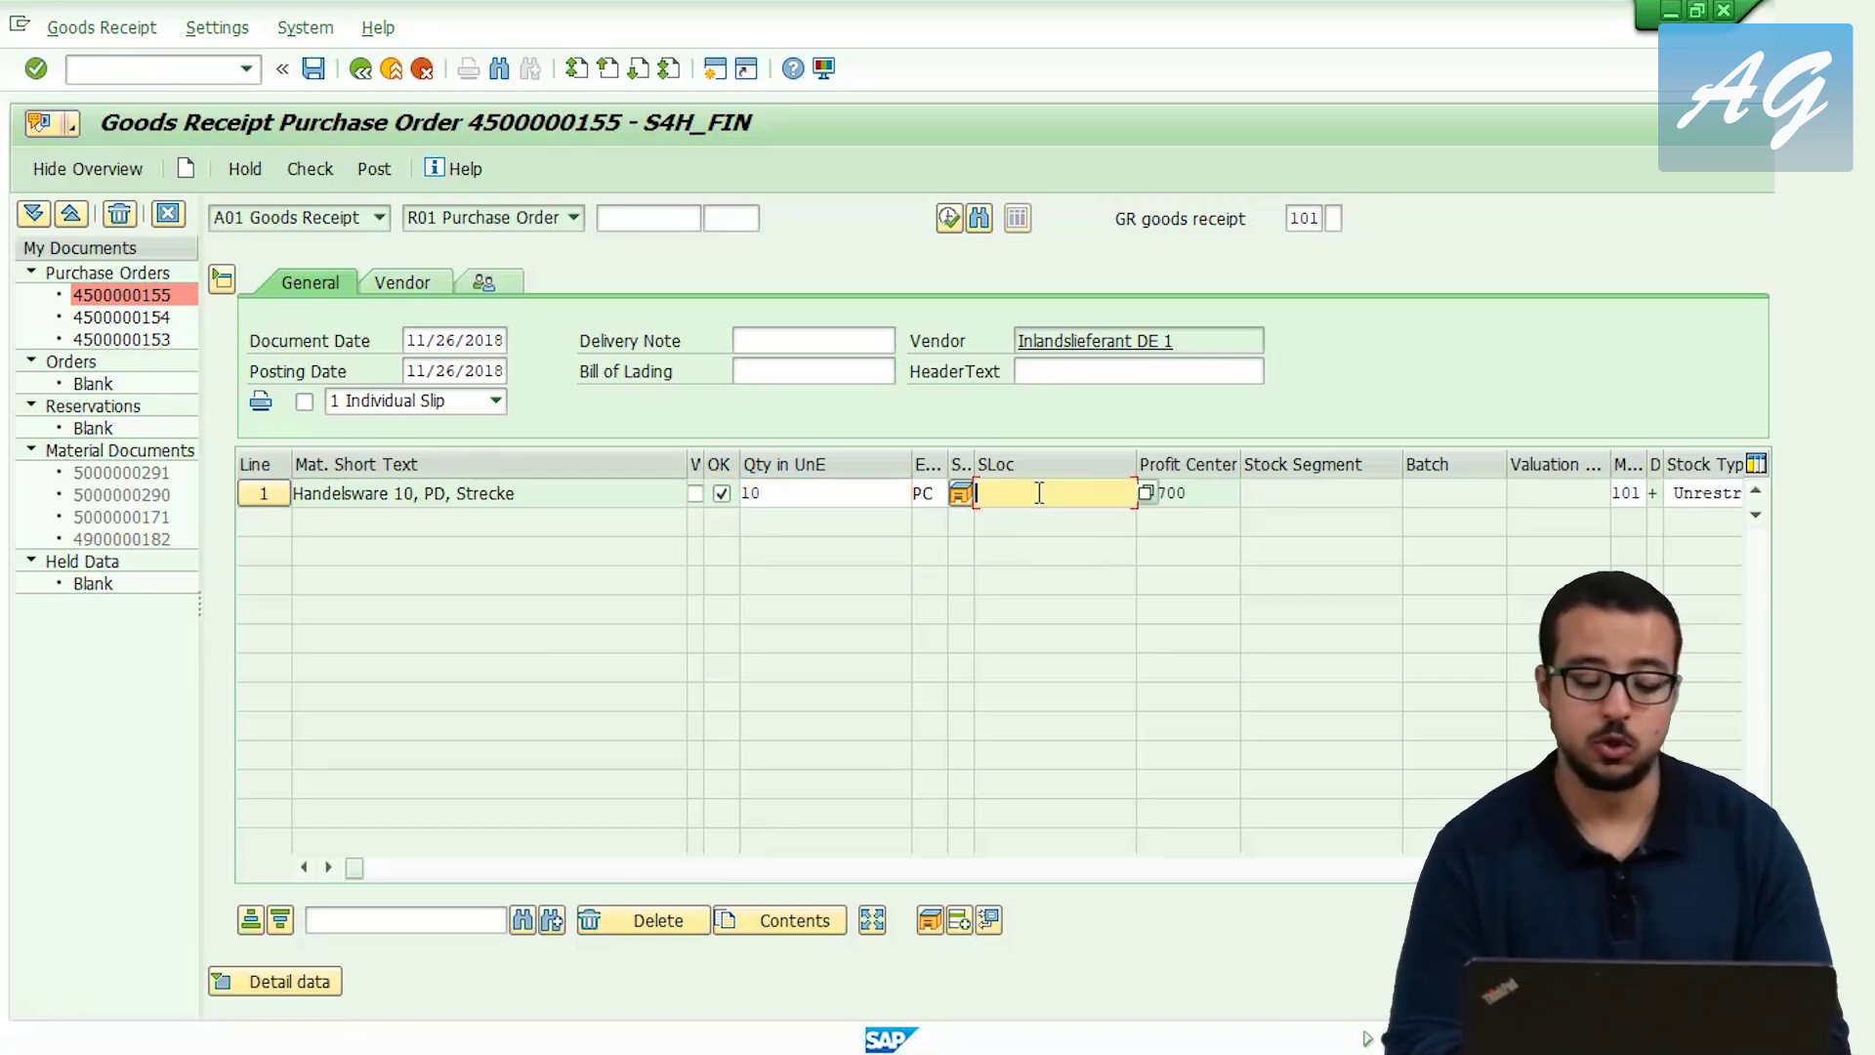
key("Down")
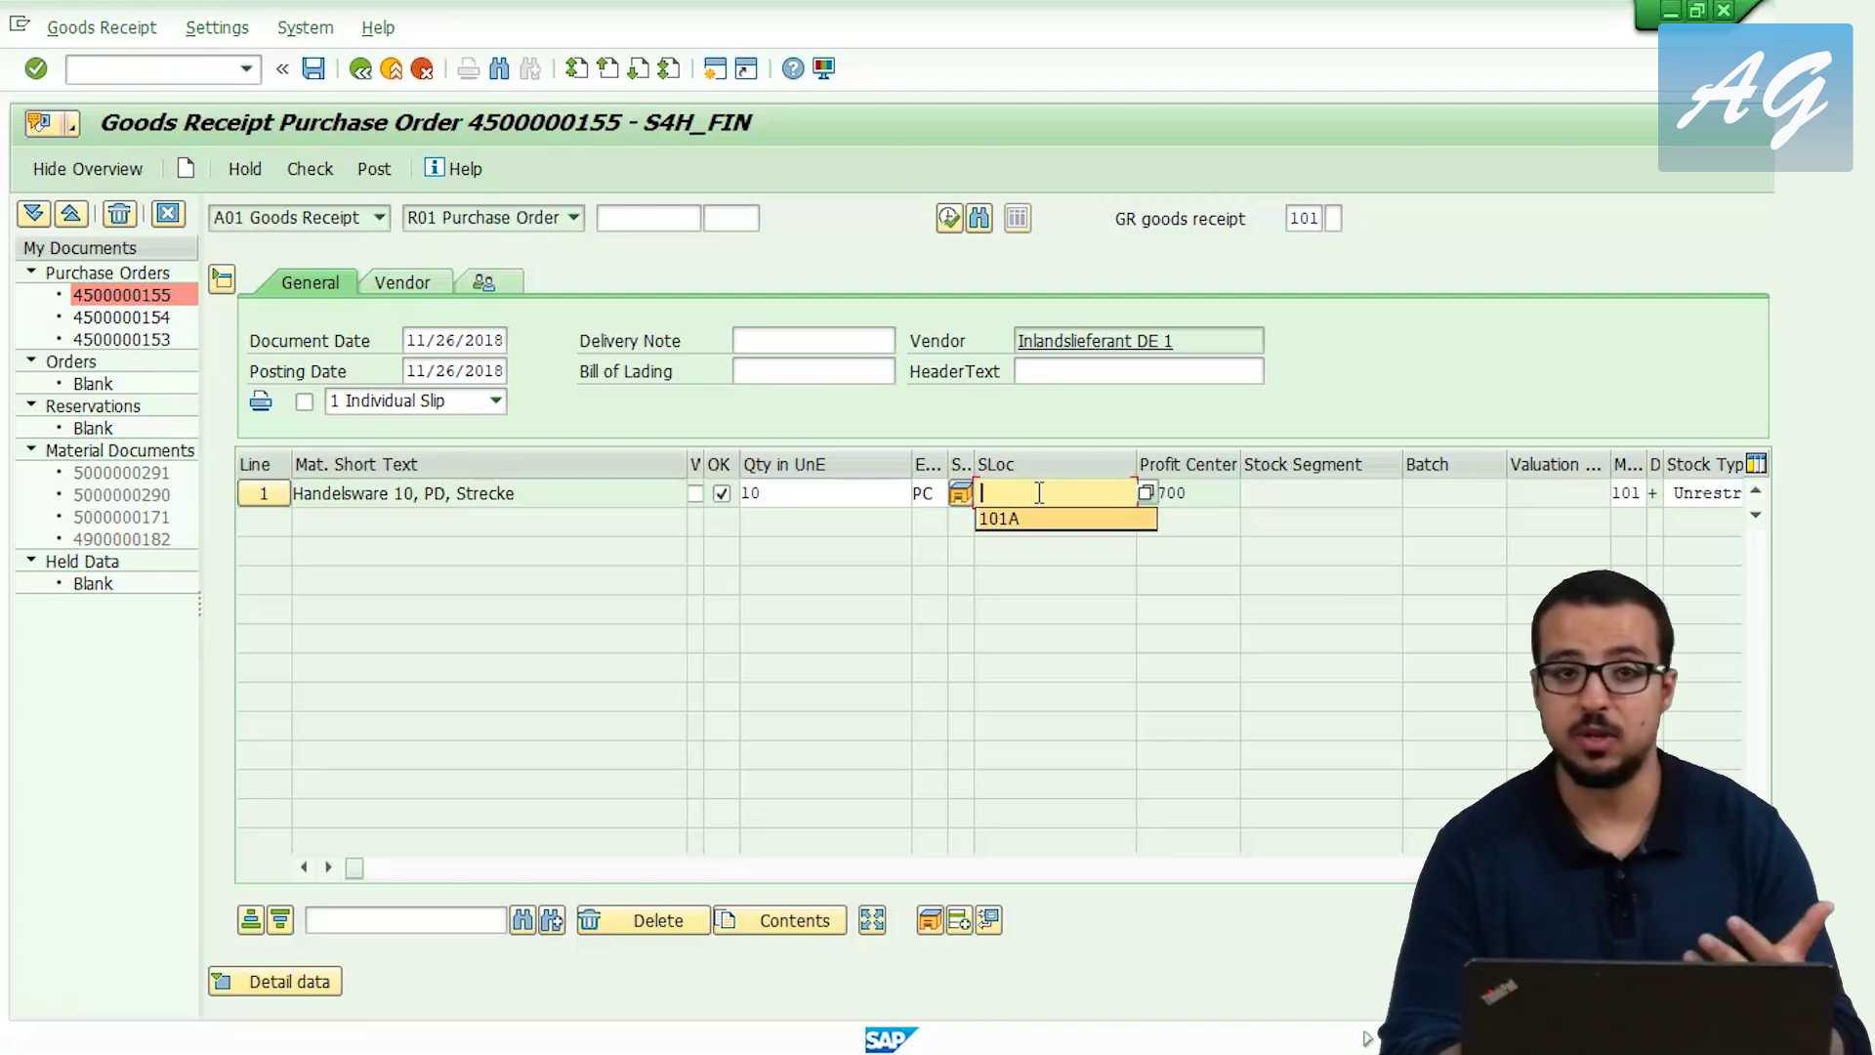
key("Return")
key("Return")
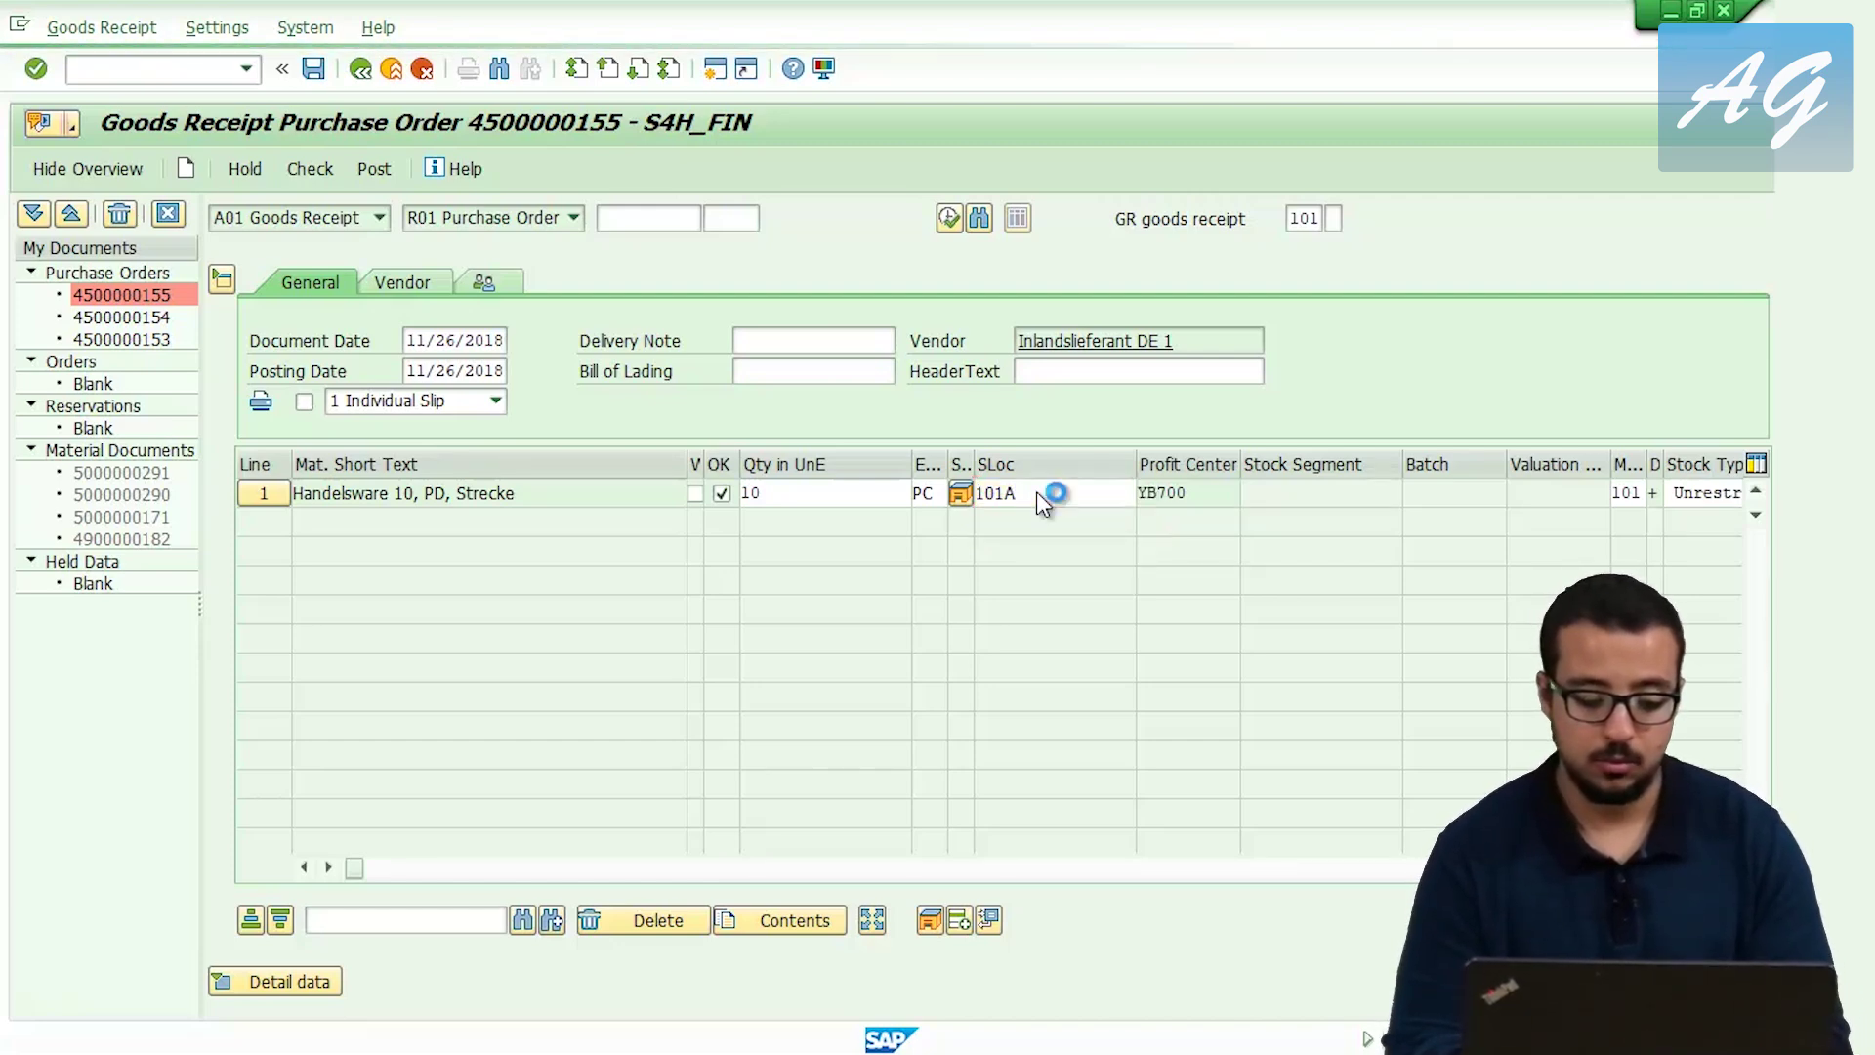
left_click(314, 174)
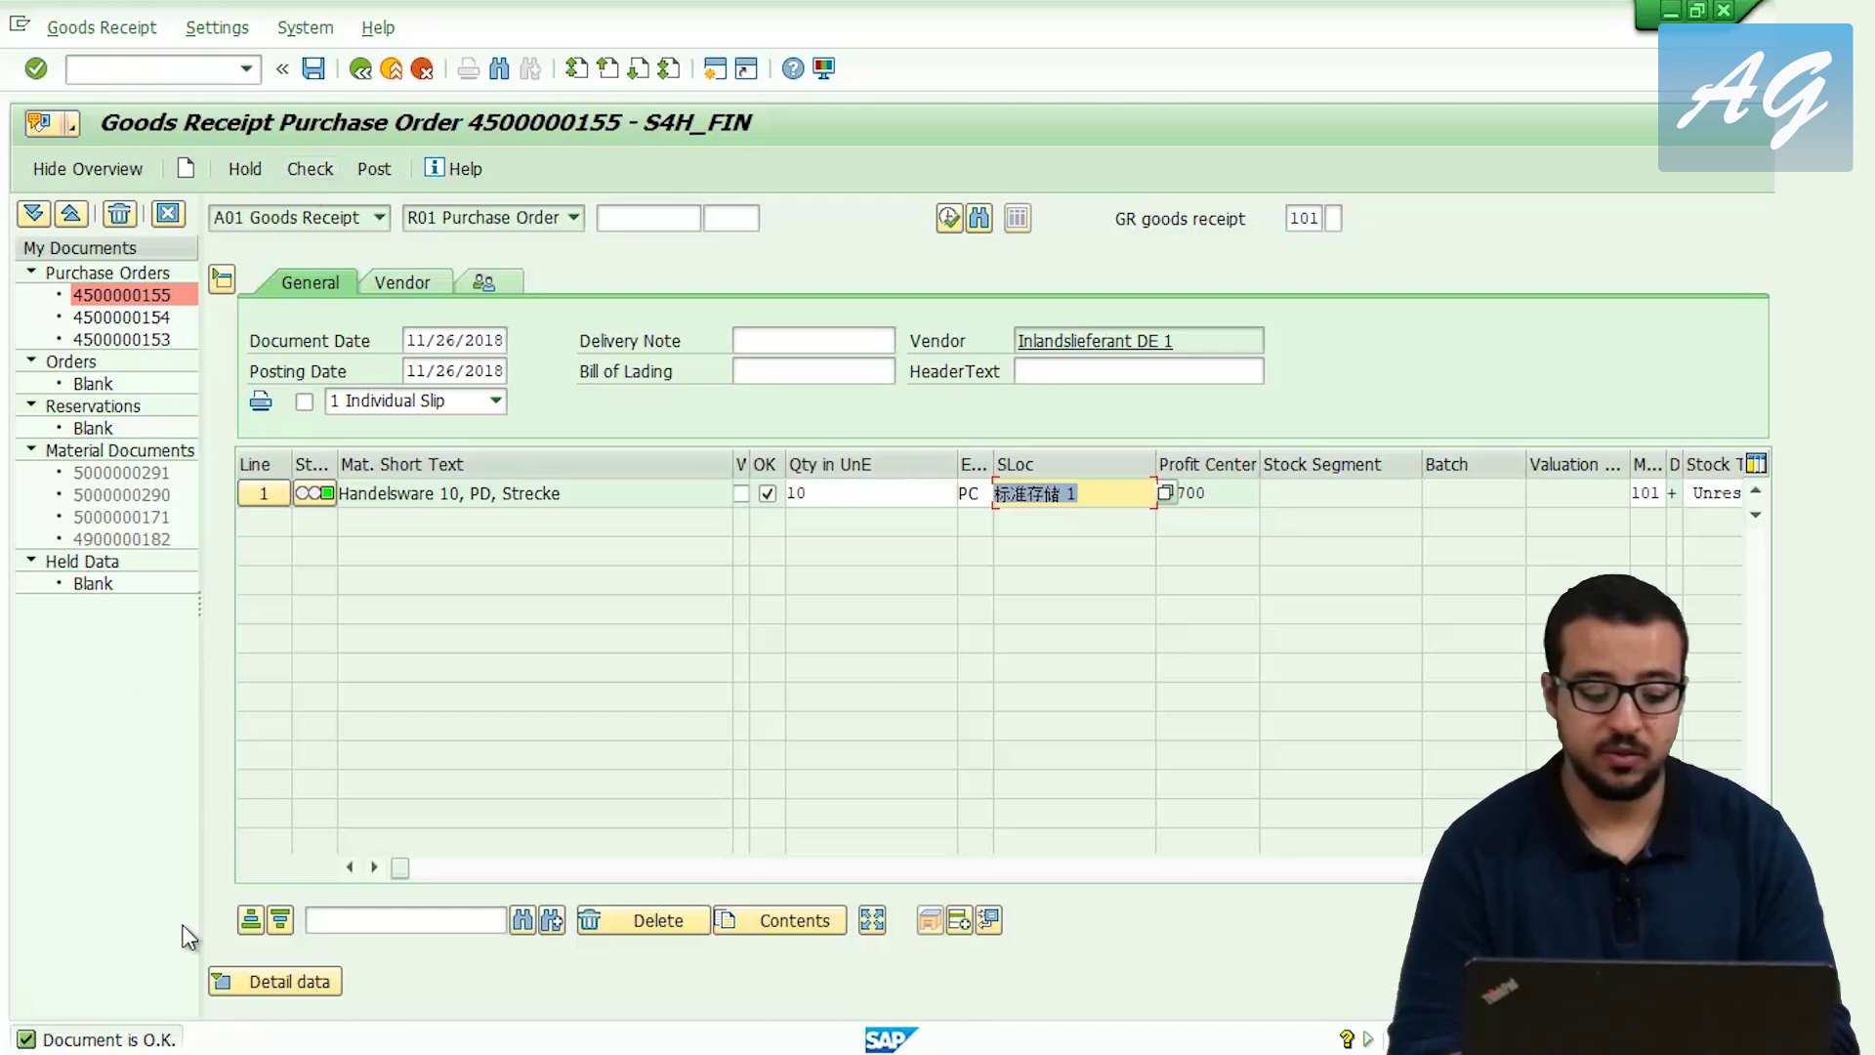
left_click(379, 170)
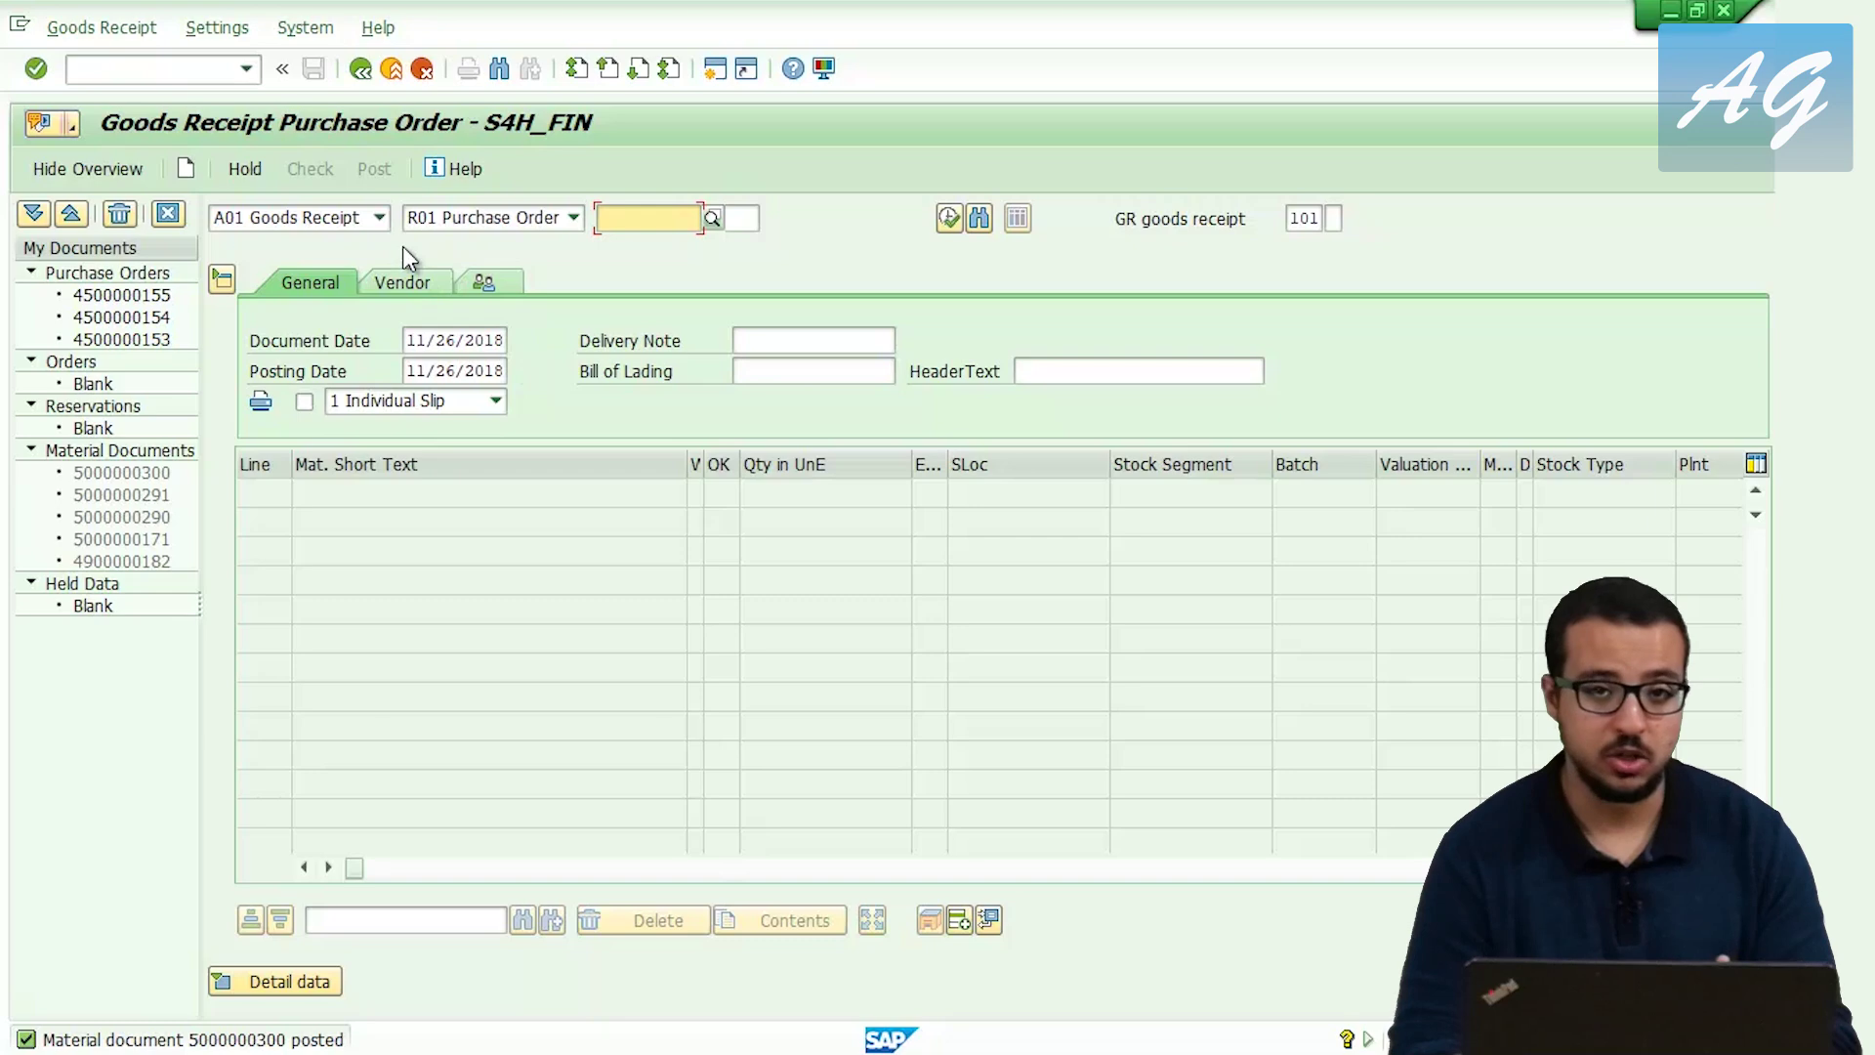
Display the posted material document and open its accounting document from the document info.
left_click(356, 226)
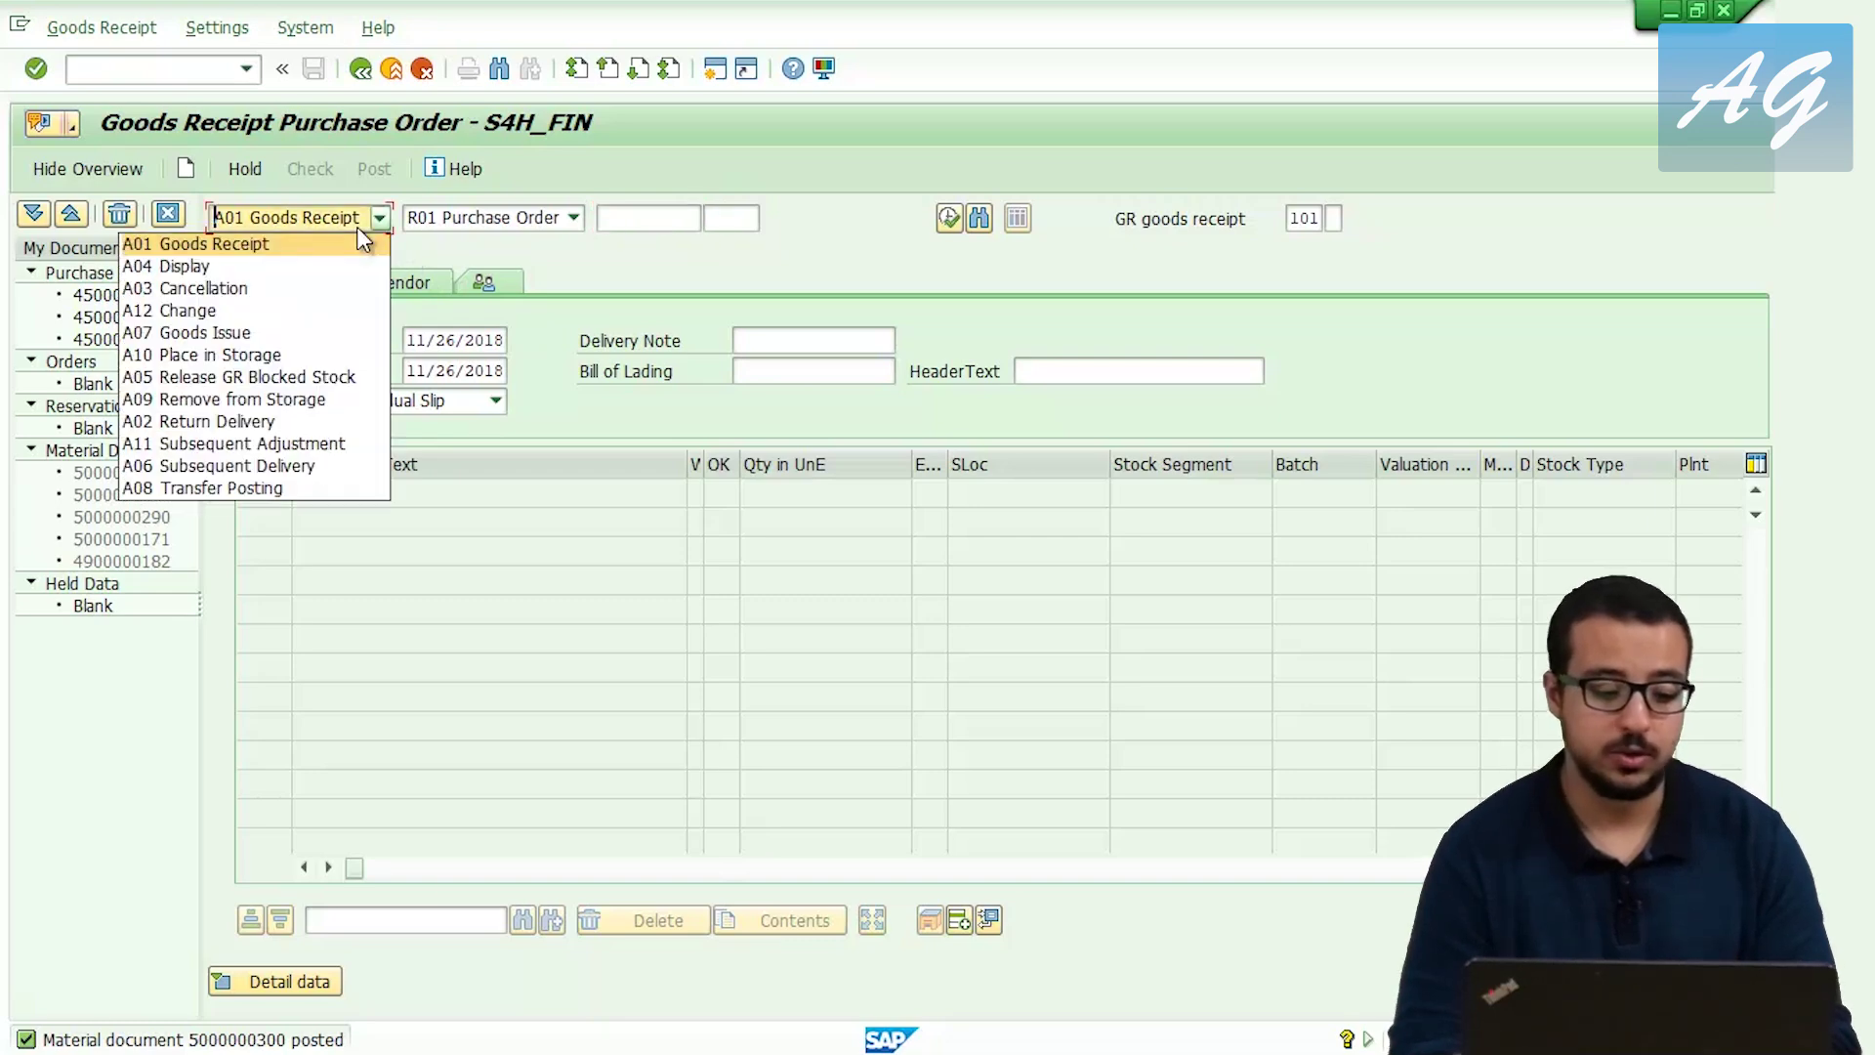
left_click(309, 267)
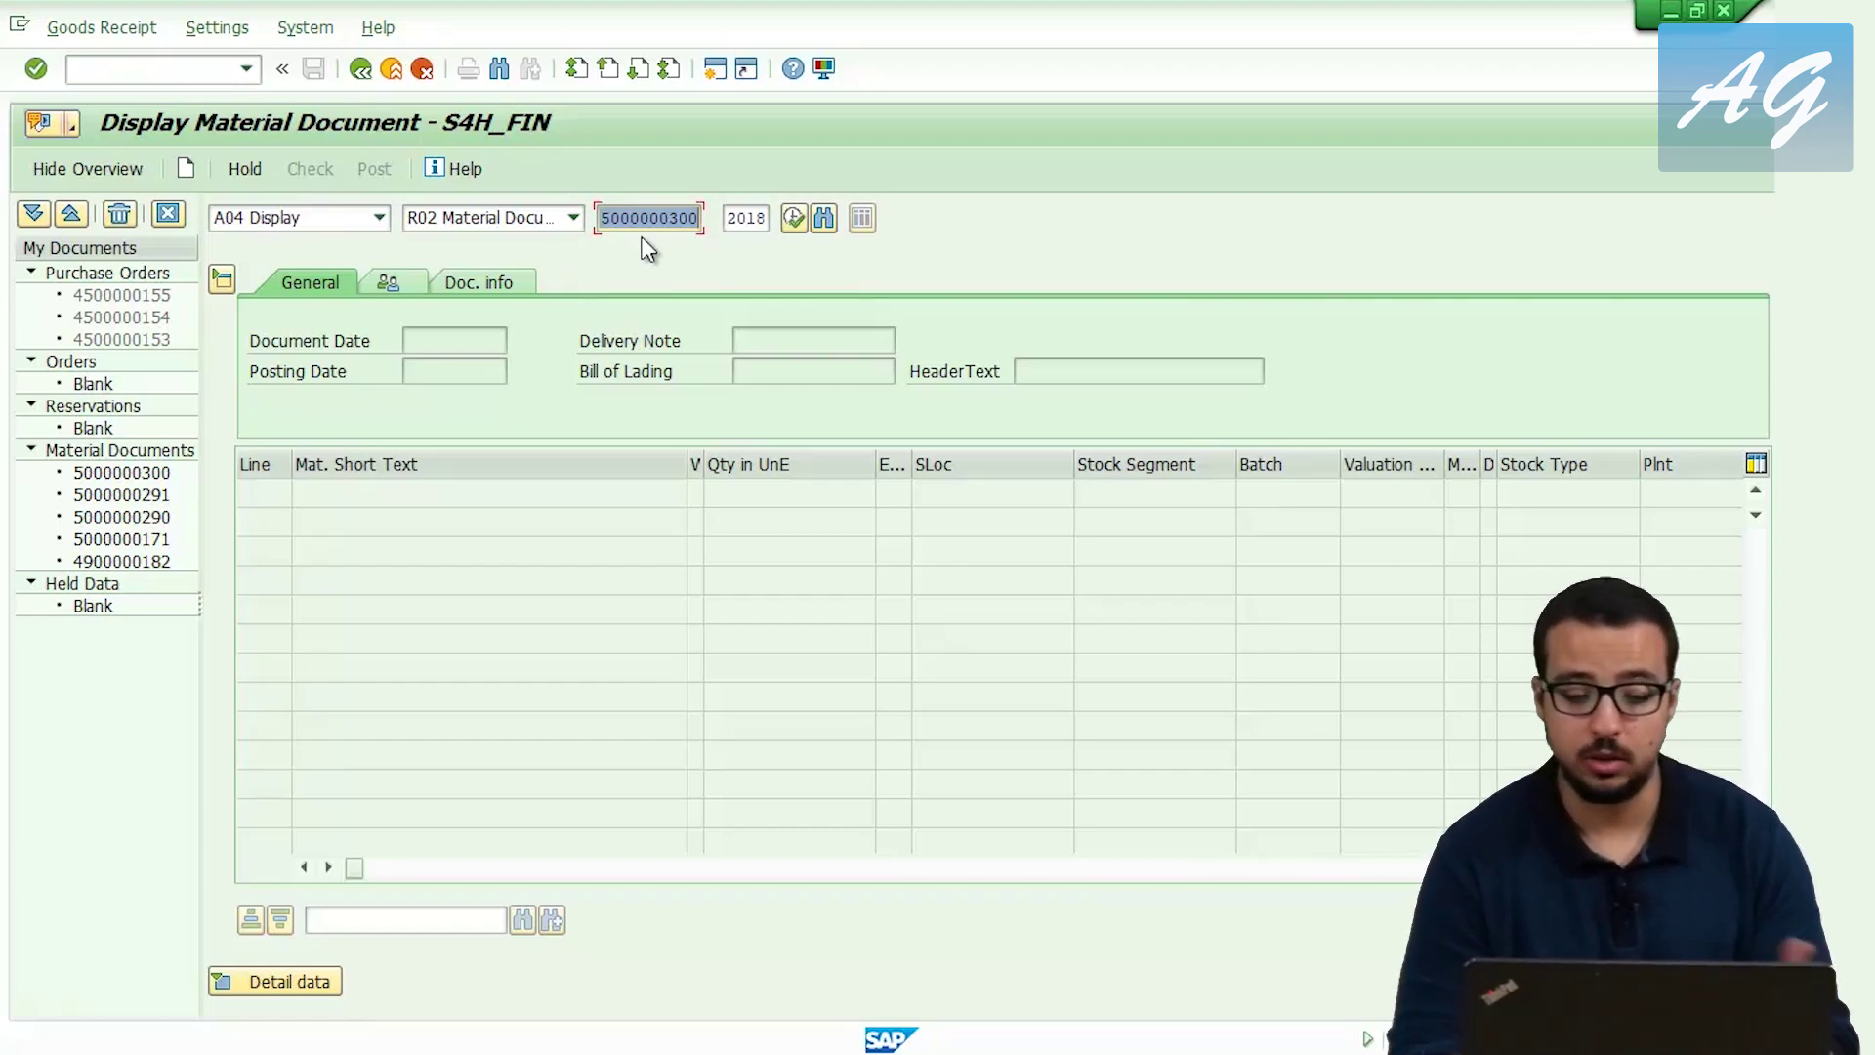
key("Return")
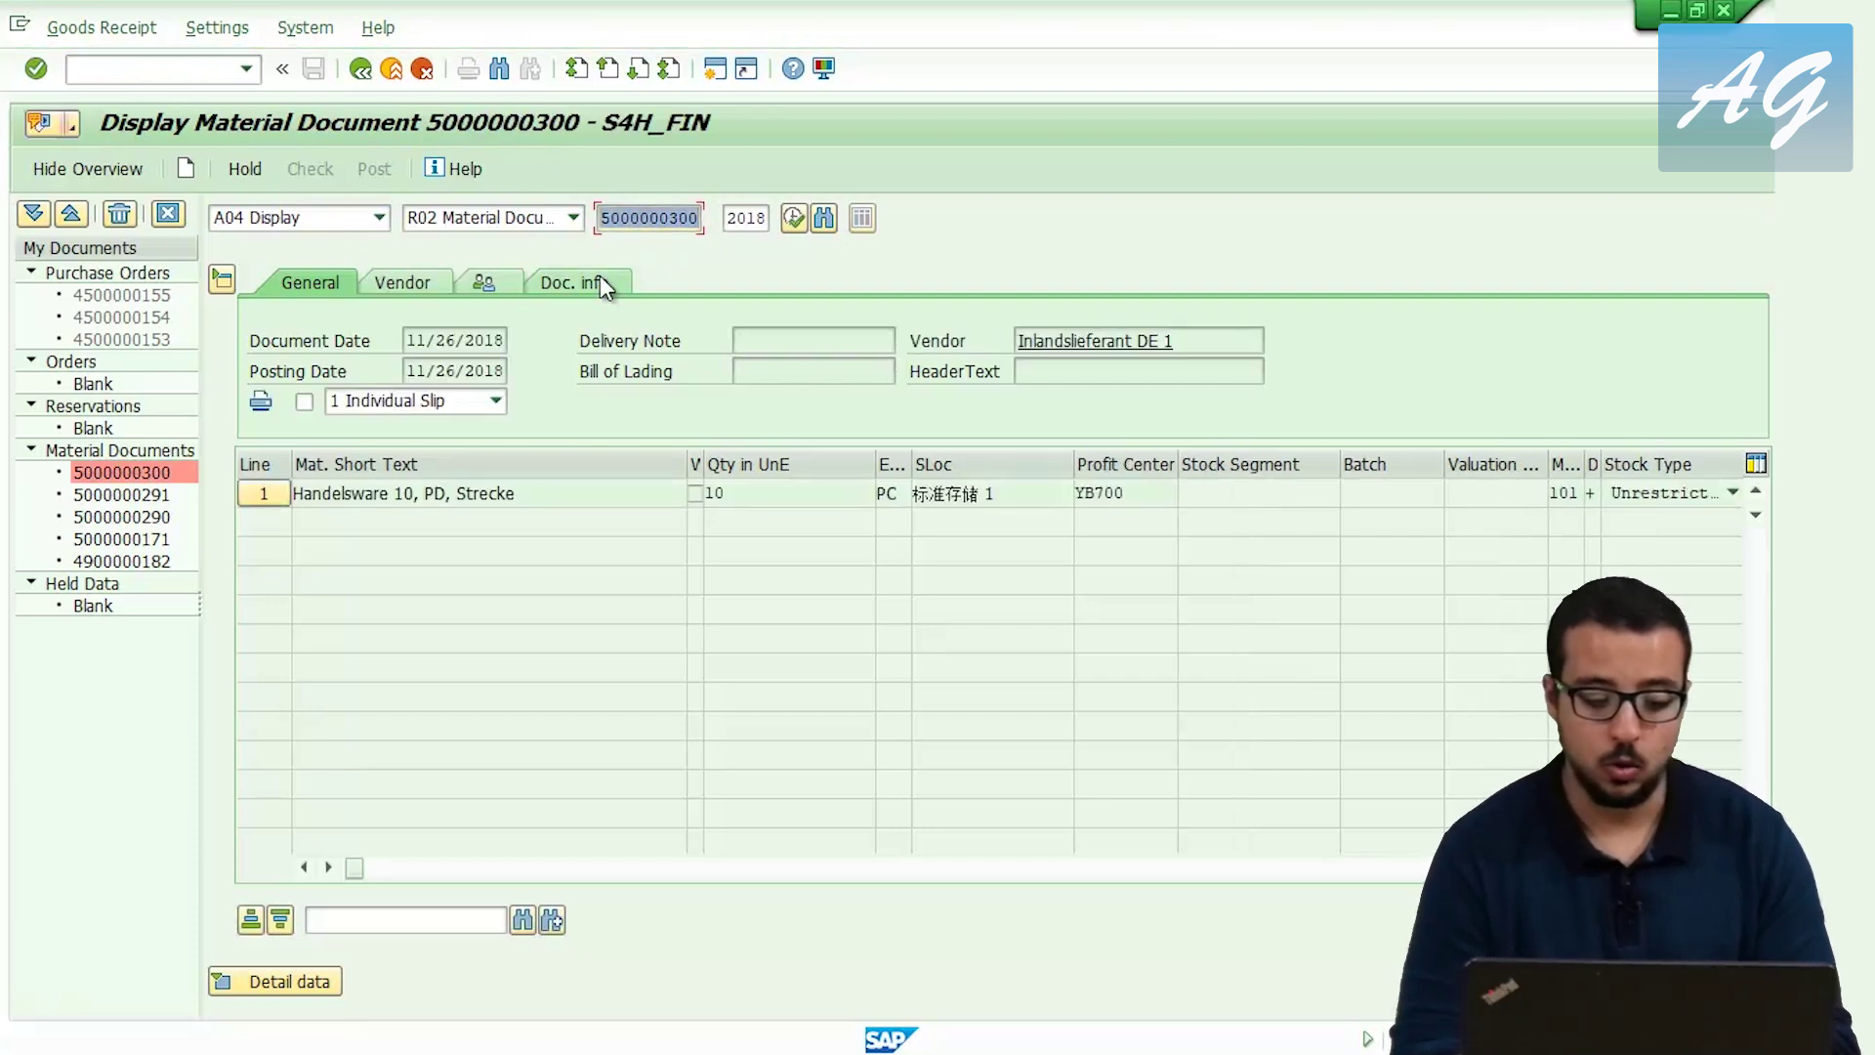
left_click(589, 283)
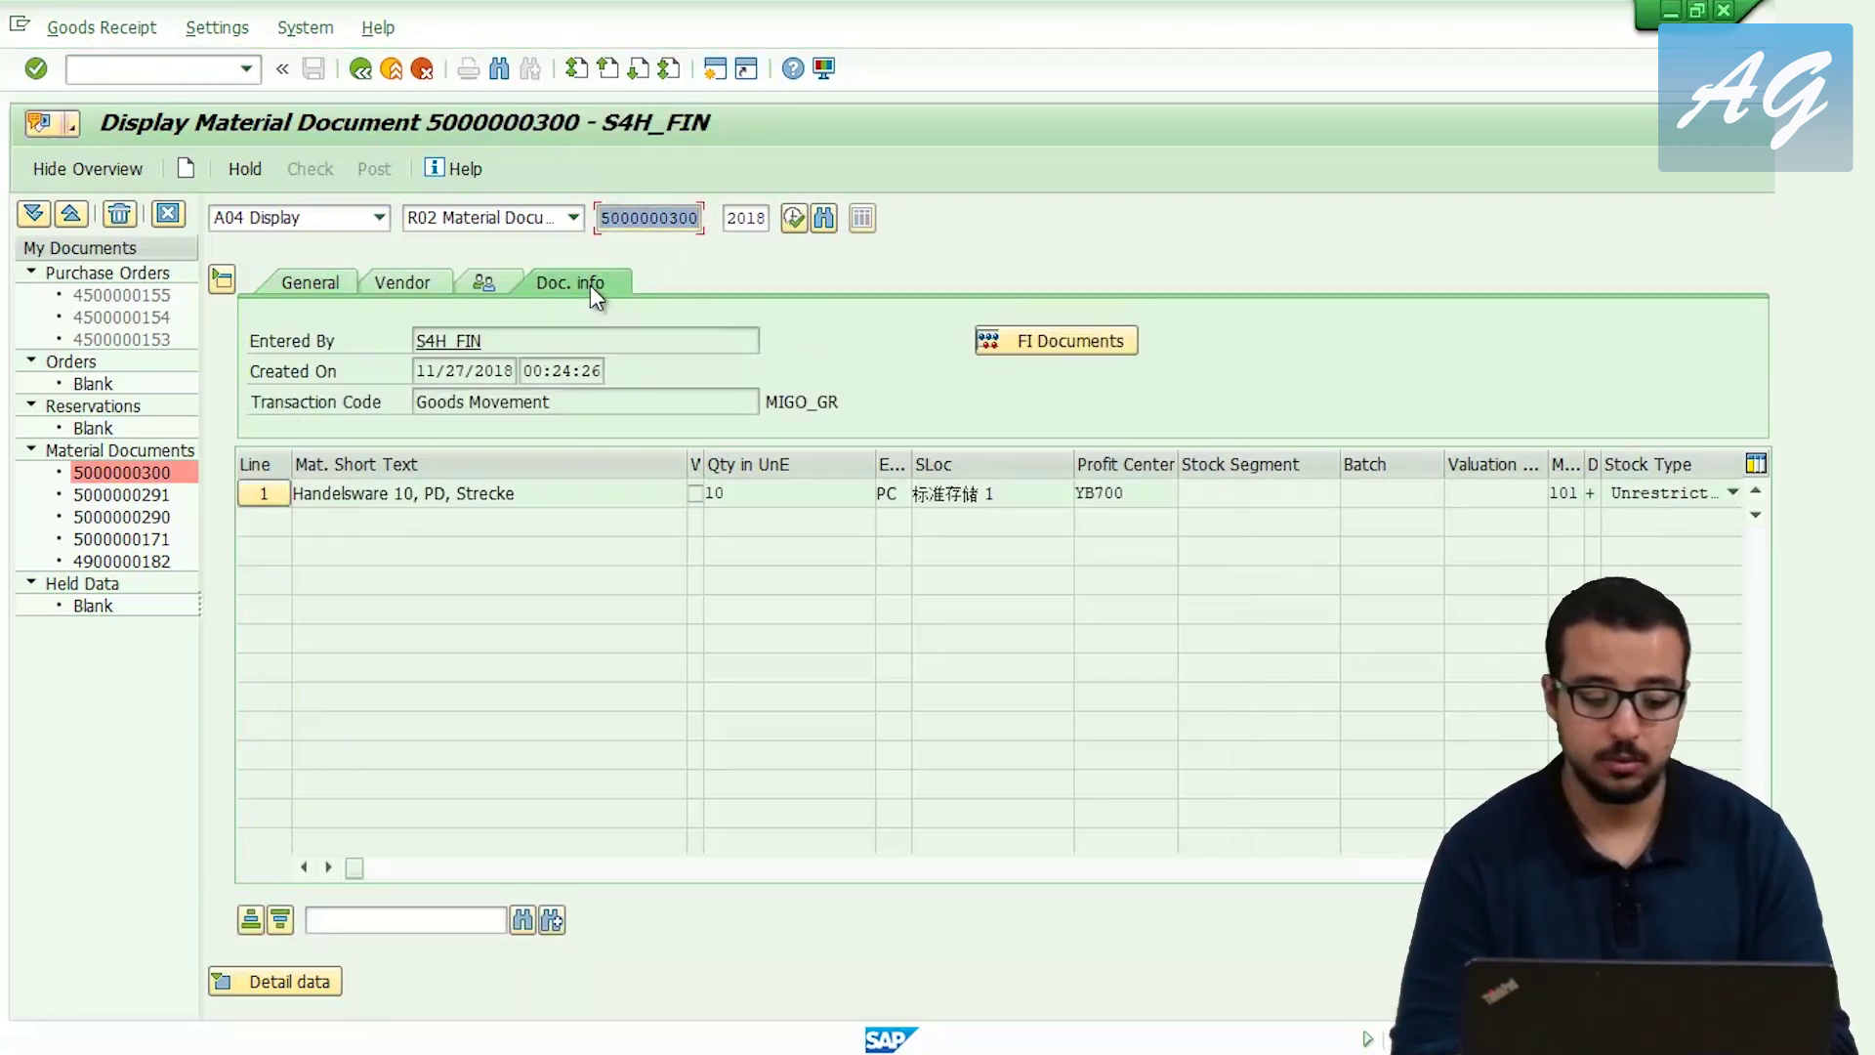
left_click(1050, 344)
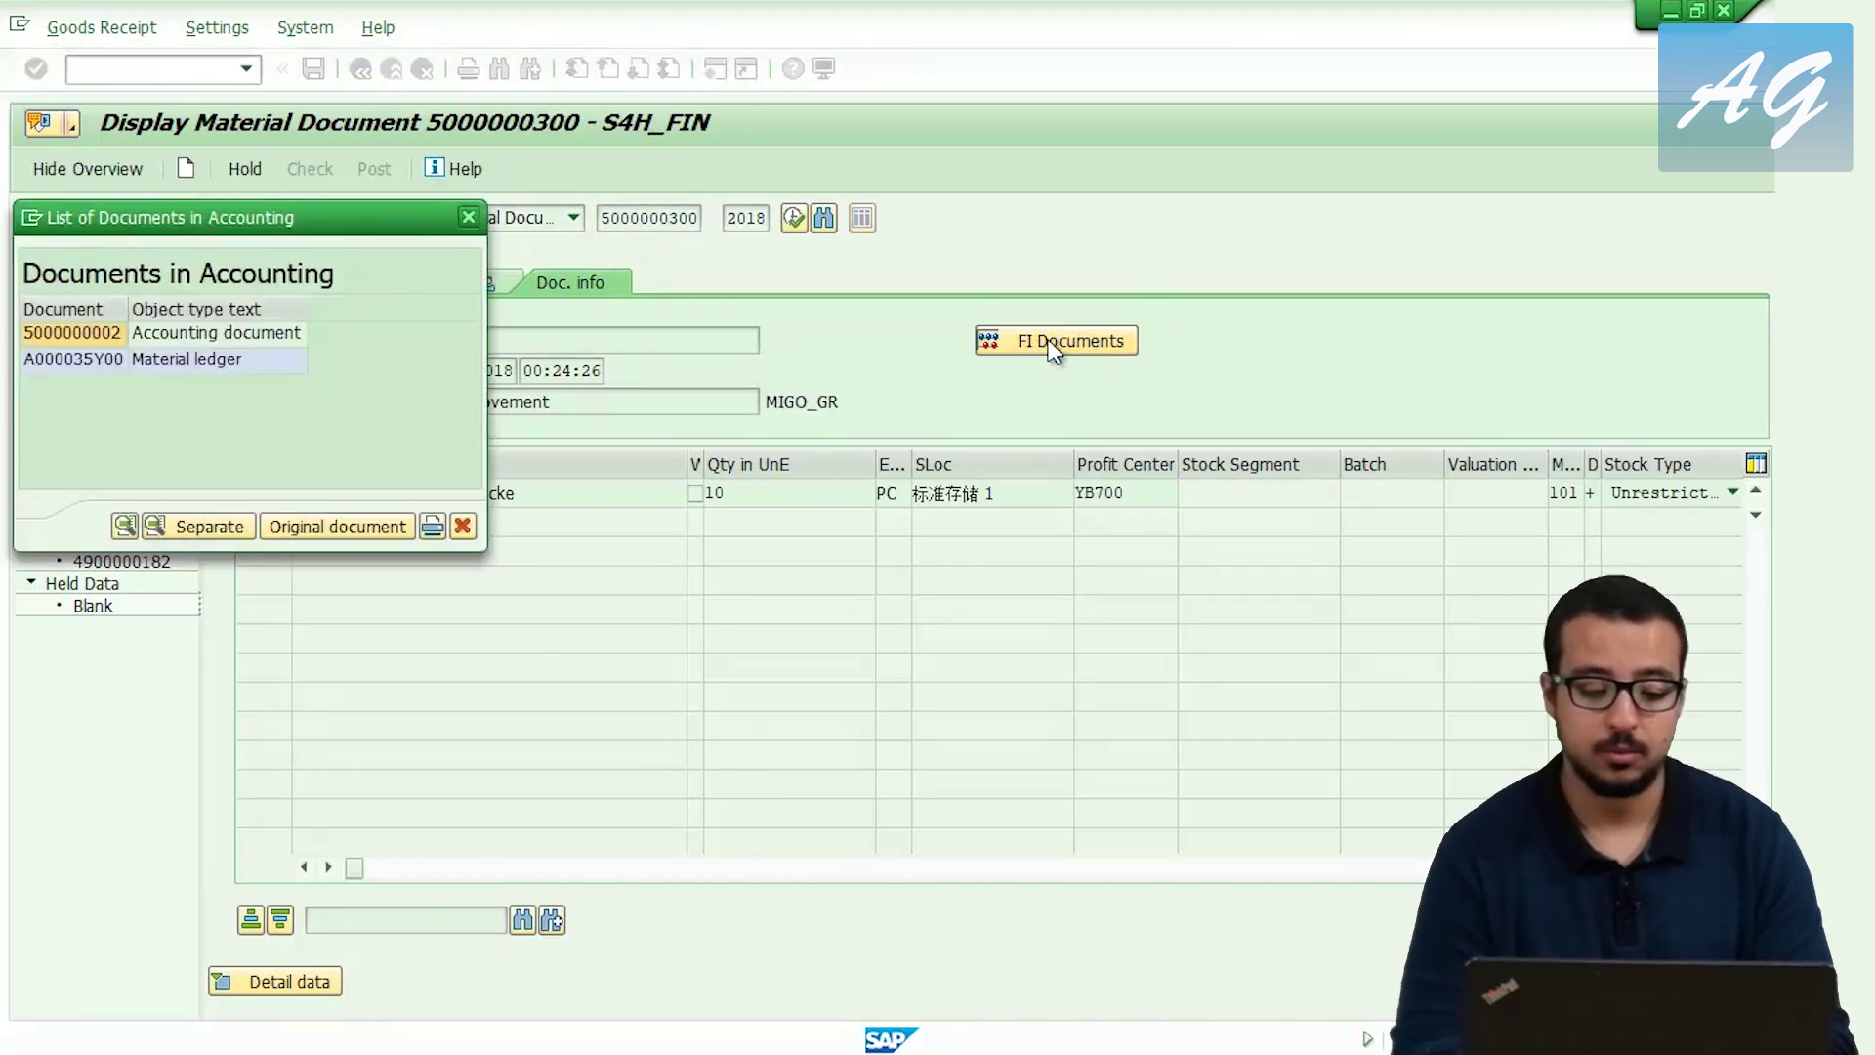
double_click(162, 336)
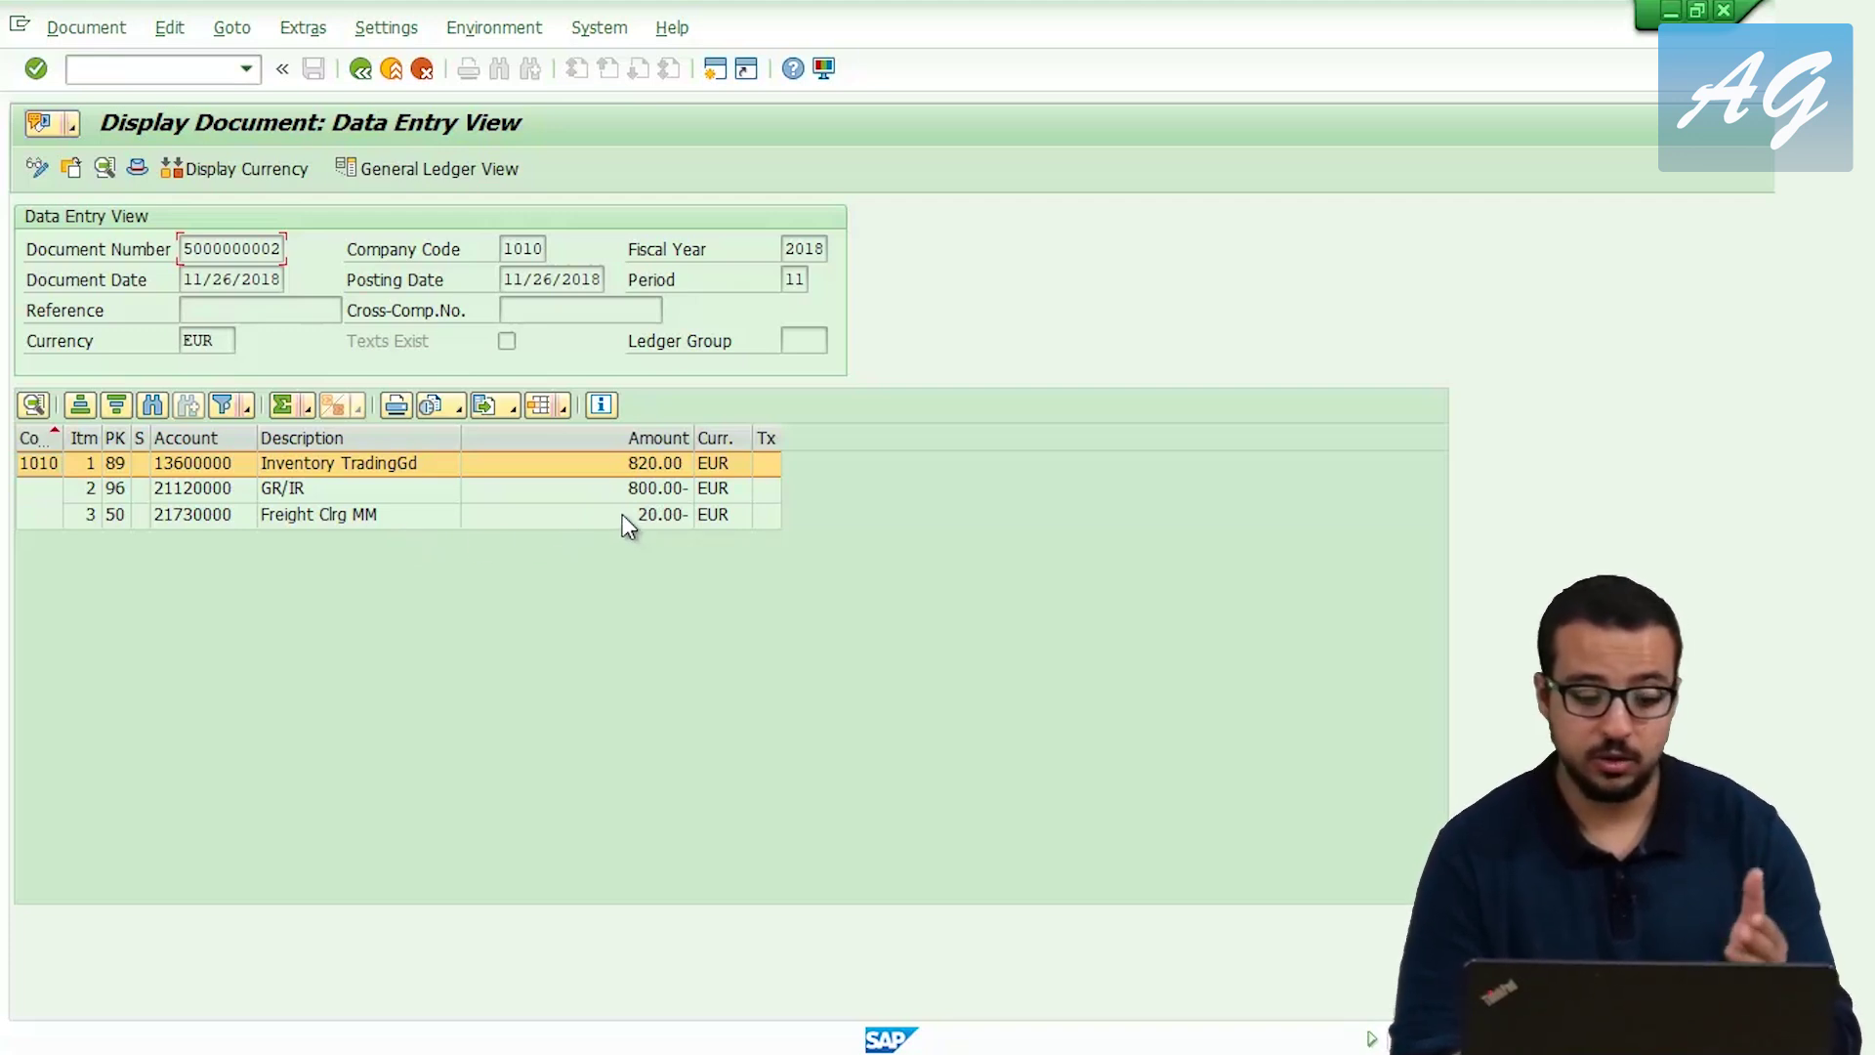
Review the GR/IR and Freight Clrg MM lines of the accounting document, and close the accounting documents list.
left_click(408, 490)
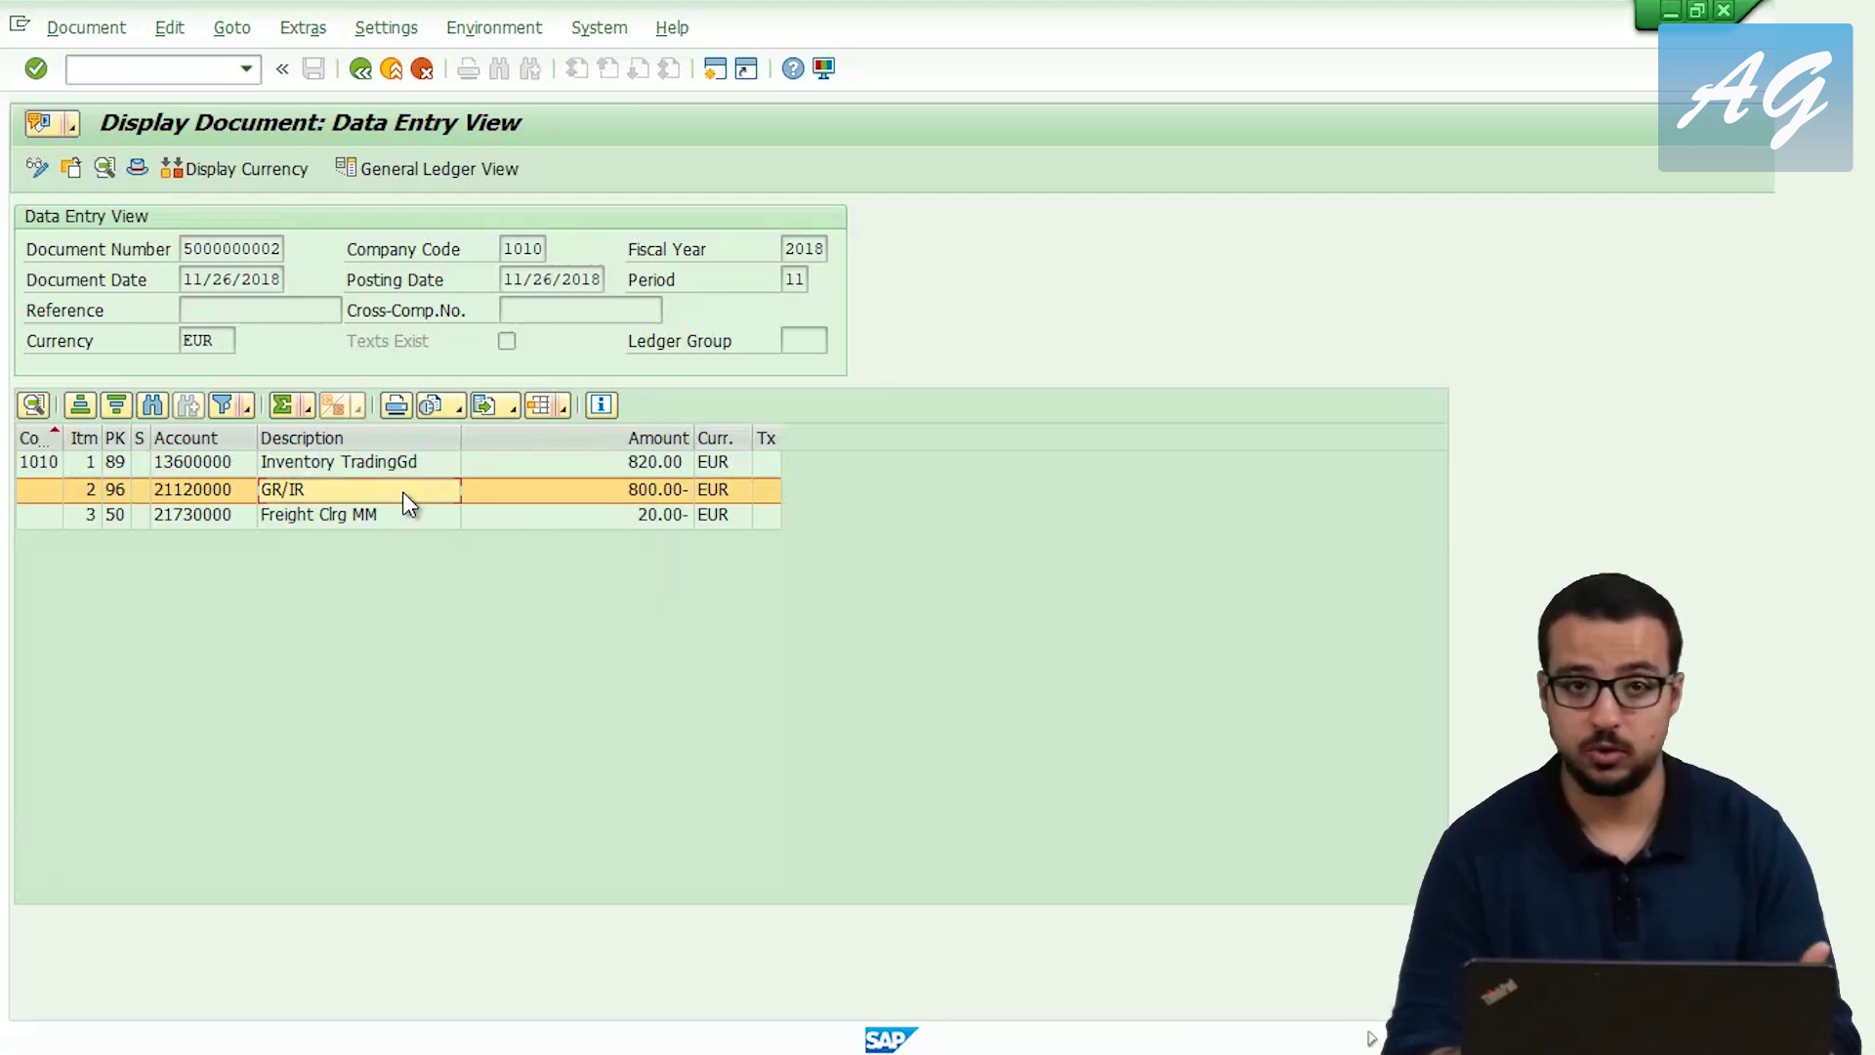
key("Down")
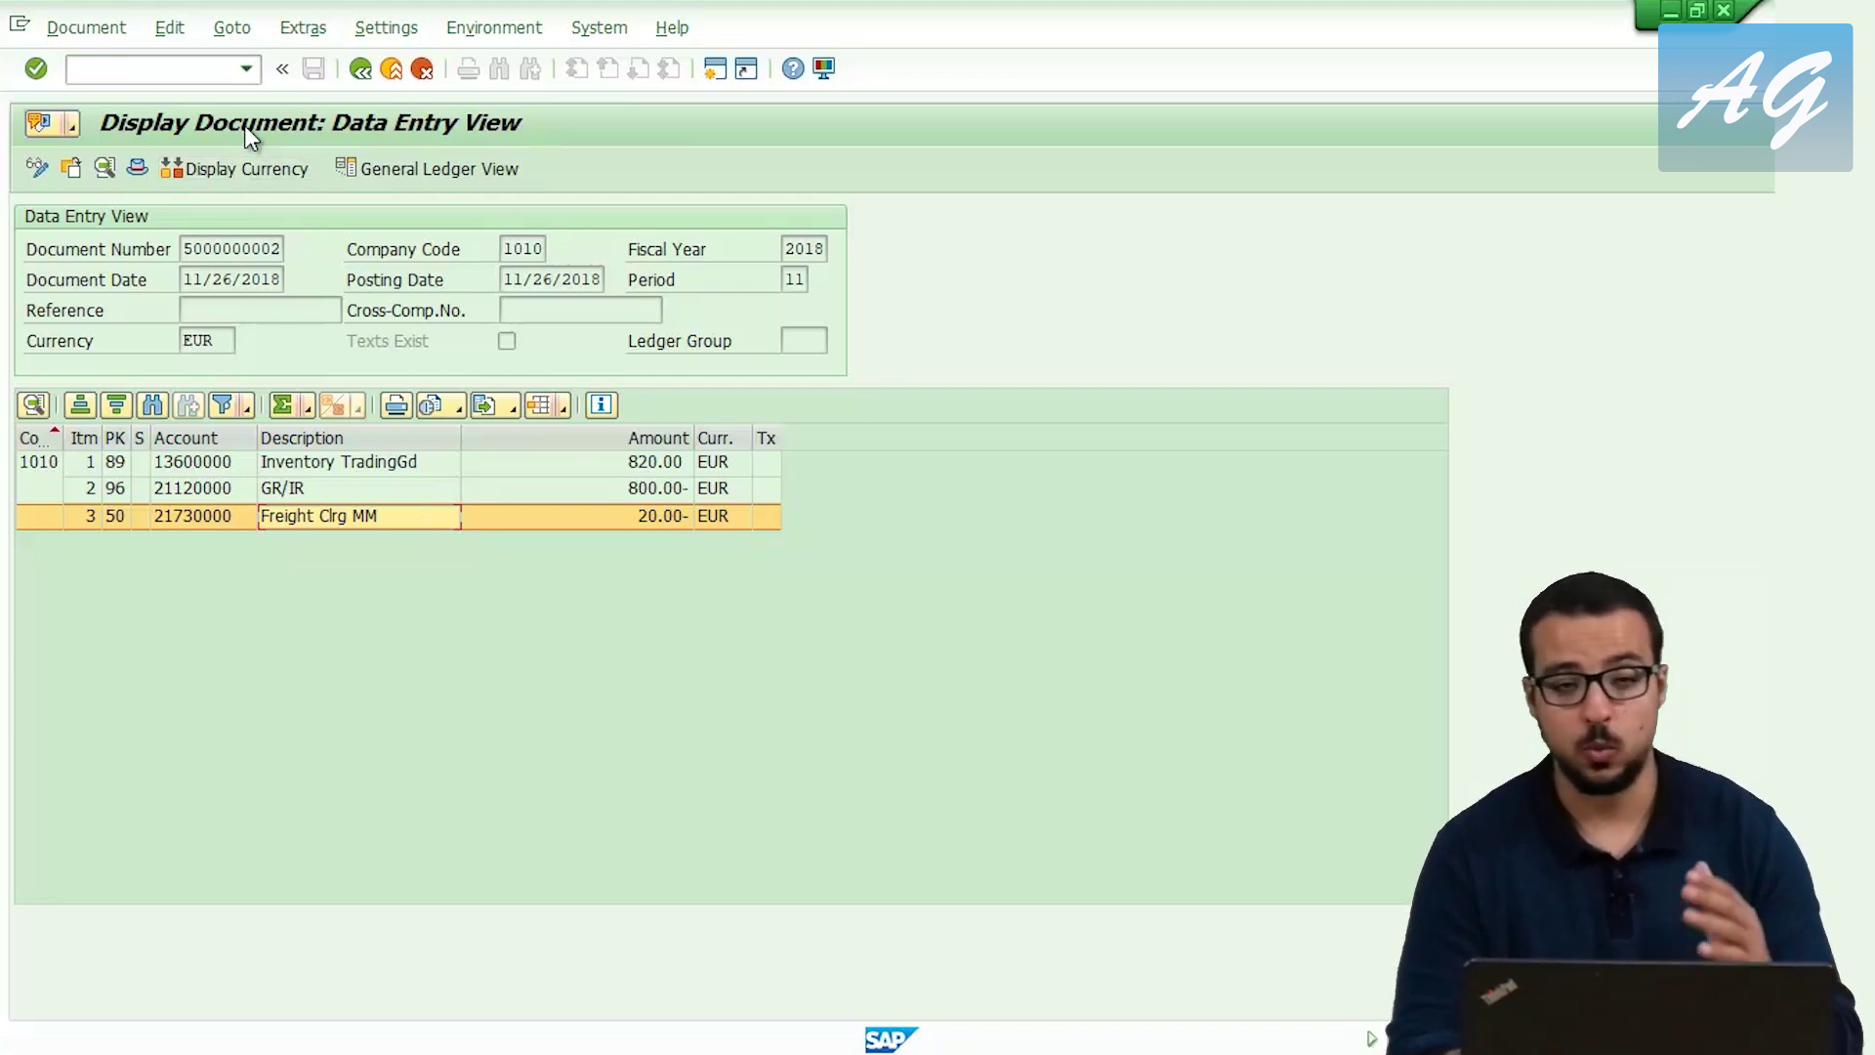
left_click(392, 69)
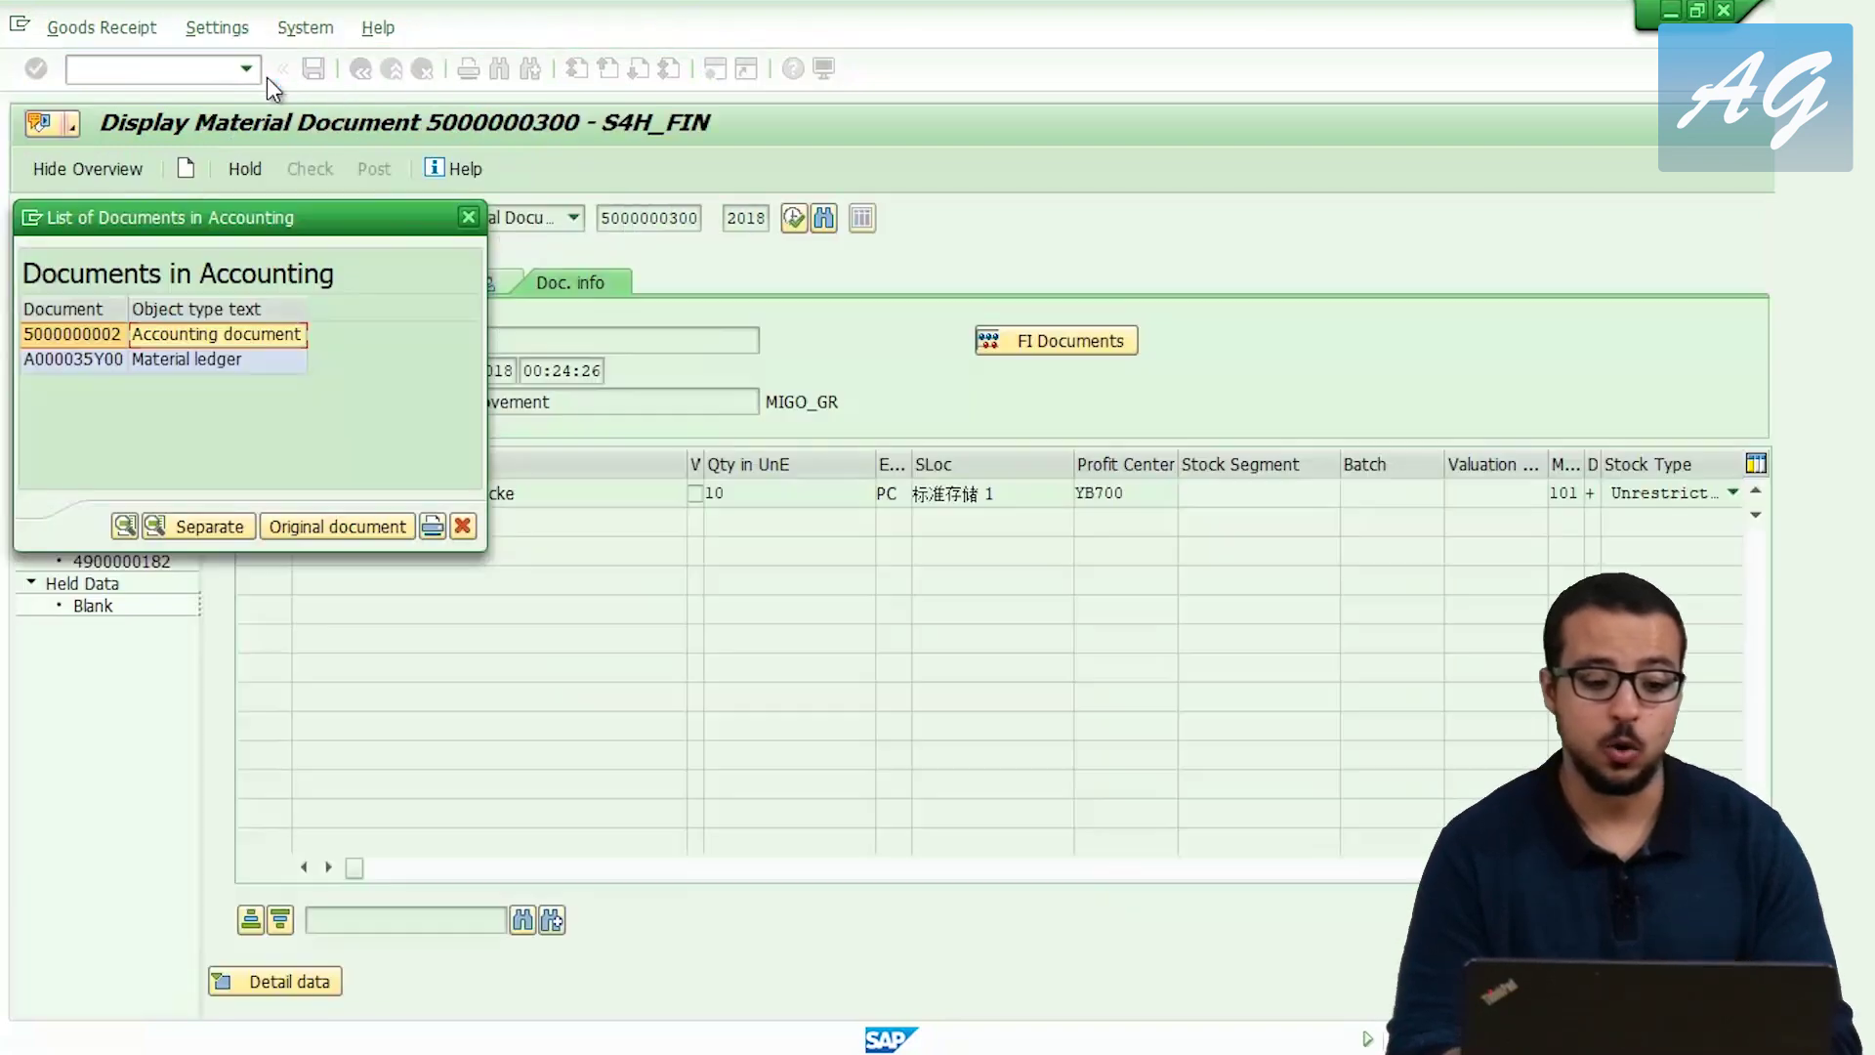
left_click(466, 216)
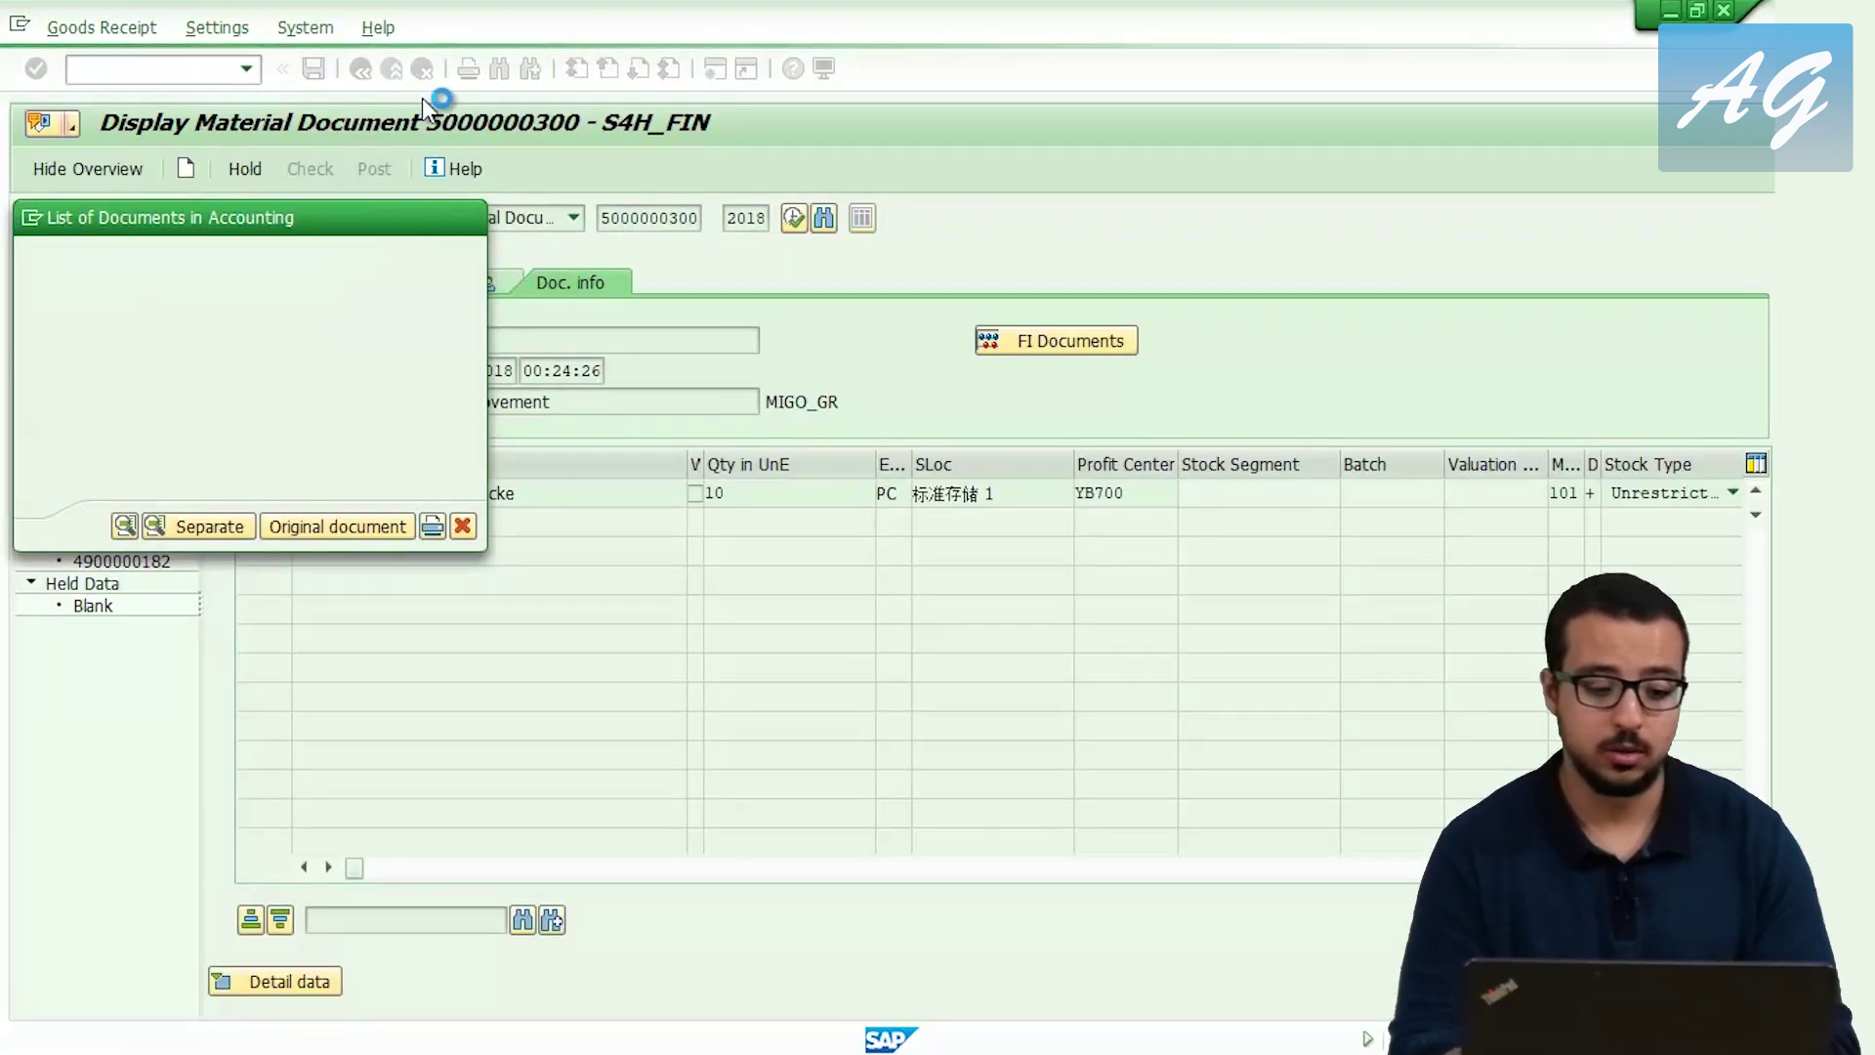
Leave the material document display and open invoice entry transaction MIRO for company code 1010.
left_click(394, 72)
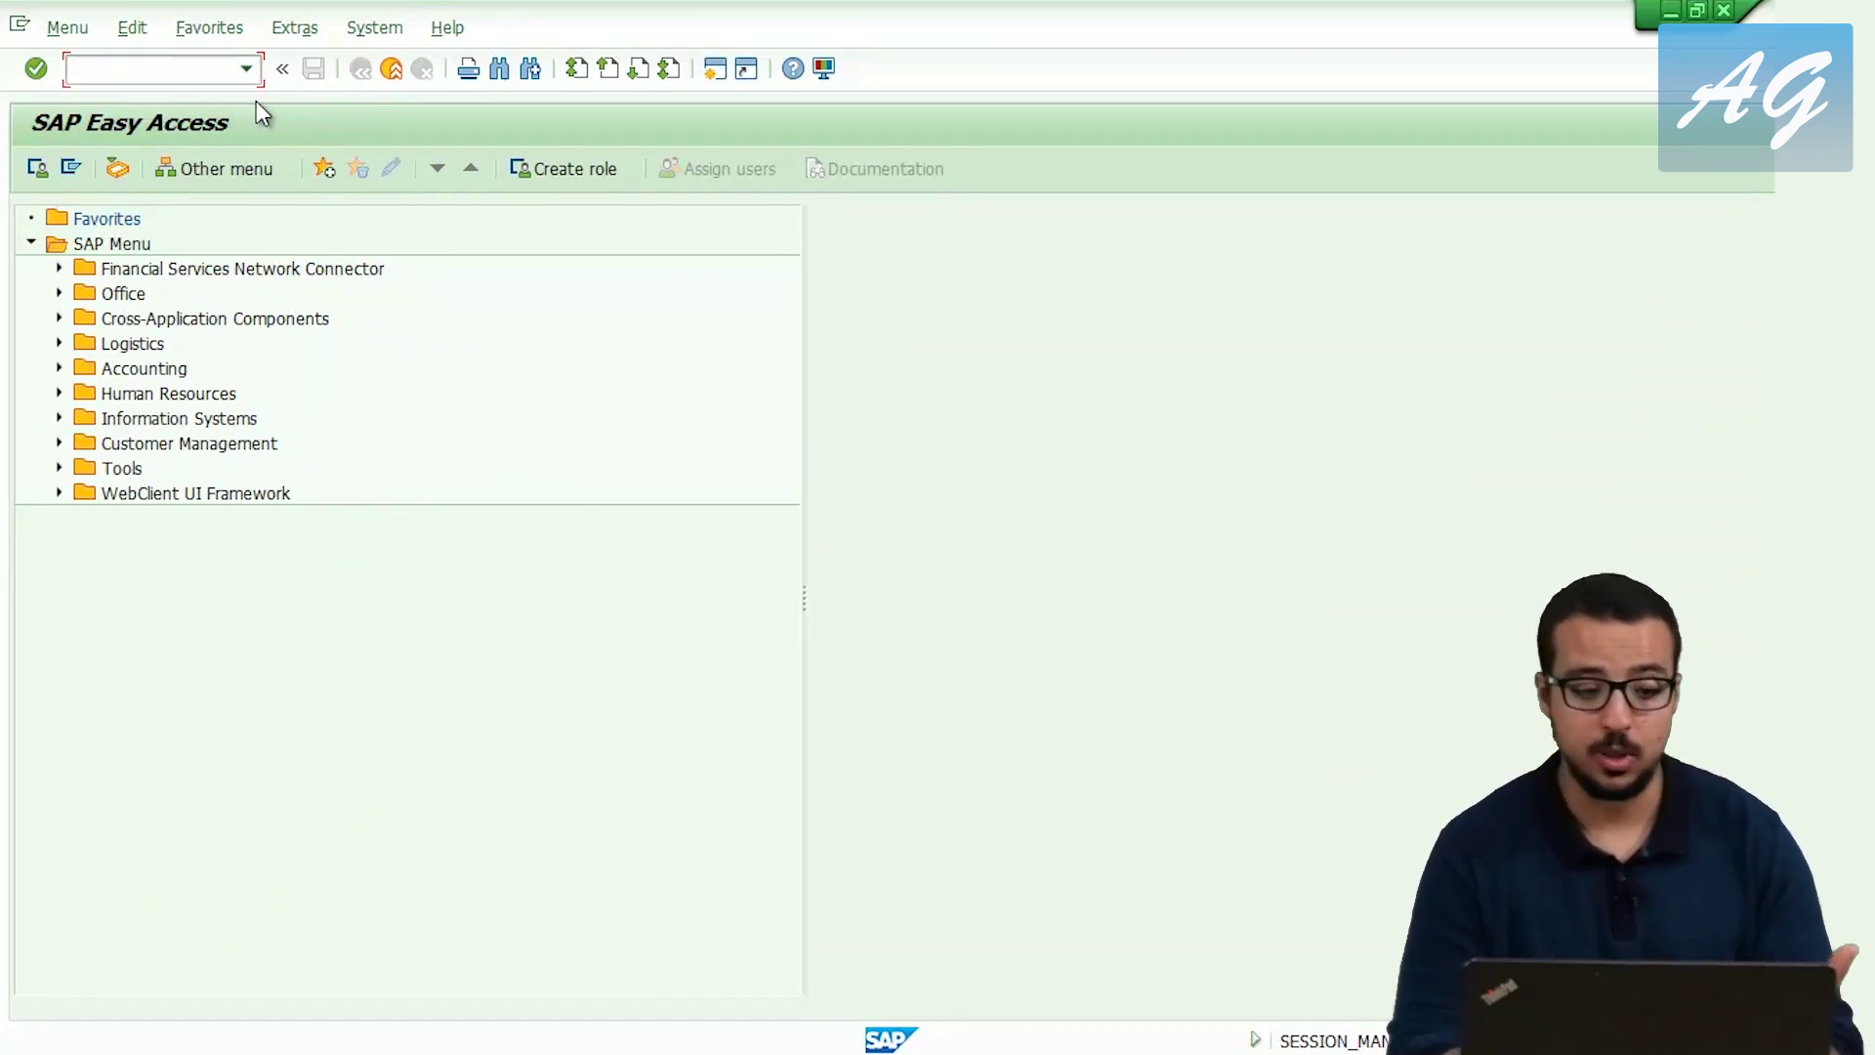
type("MIRO")
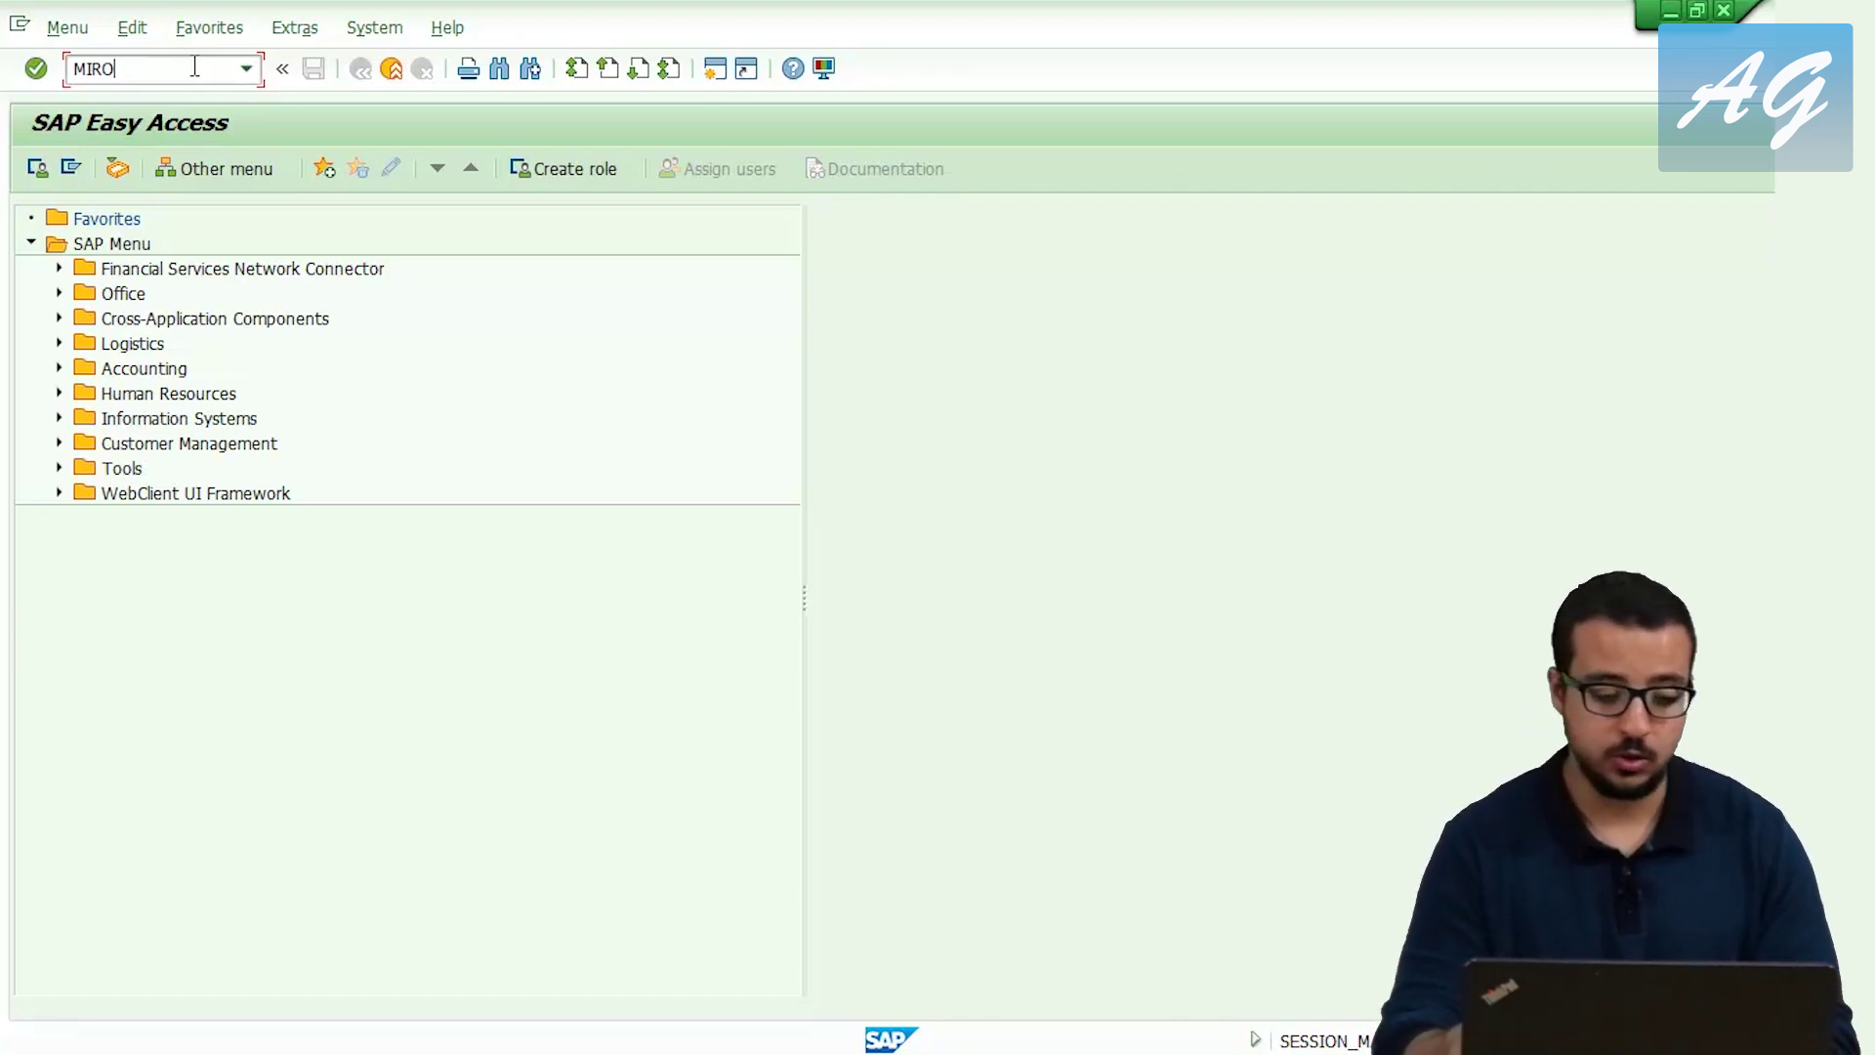
key("Return")
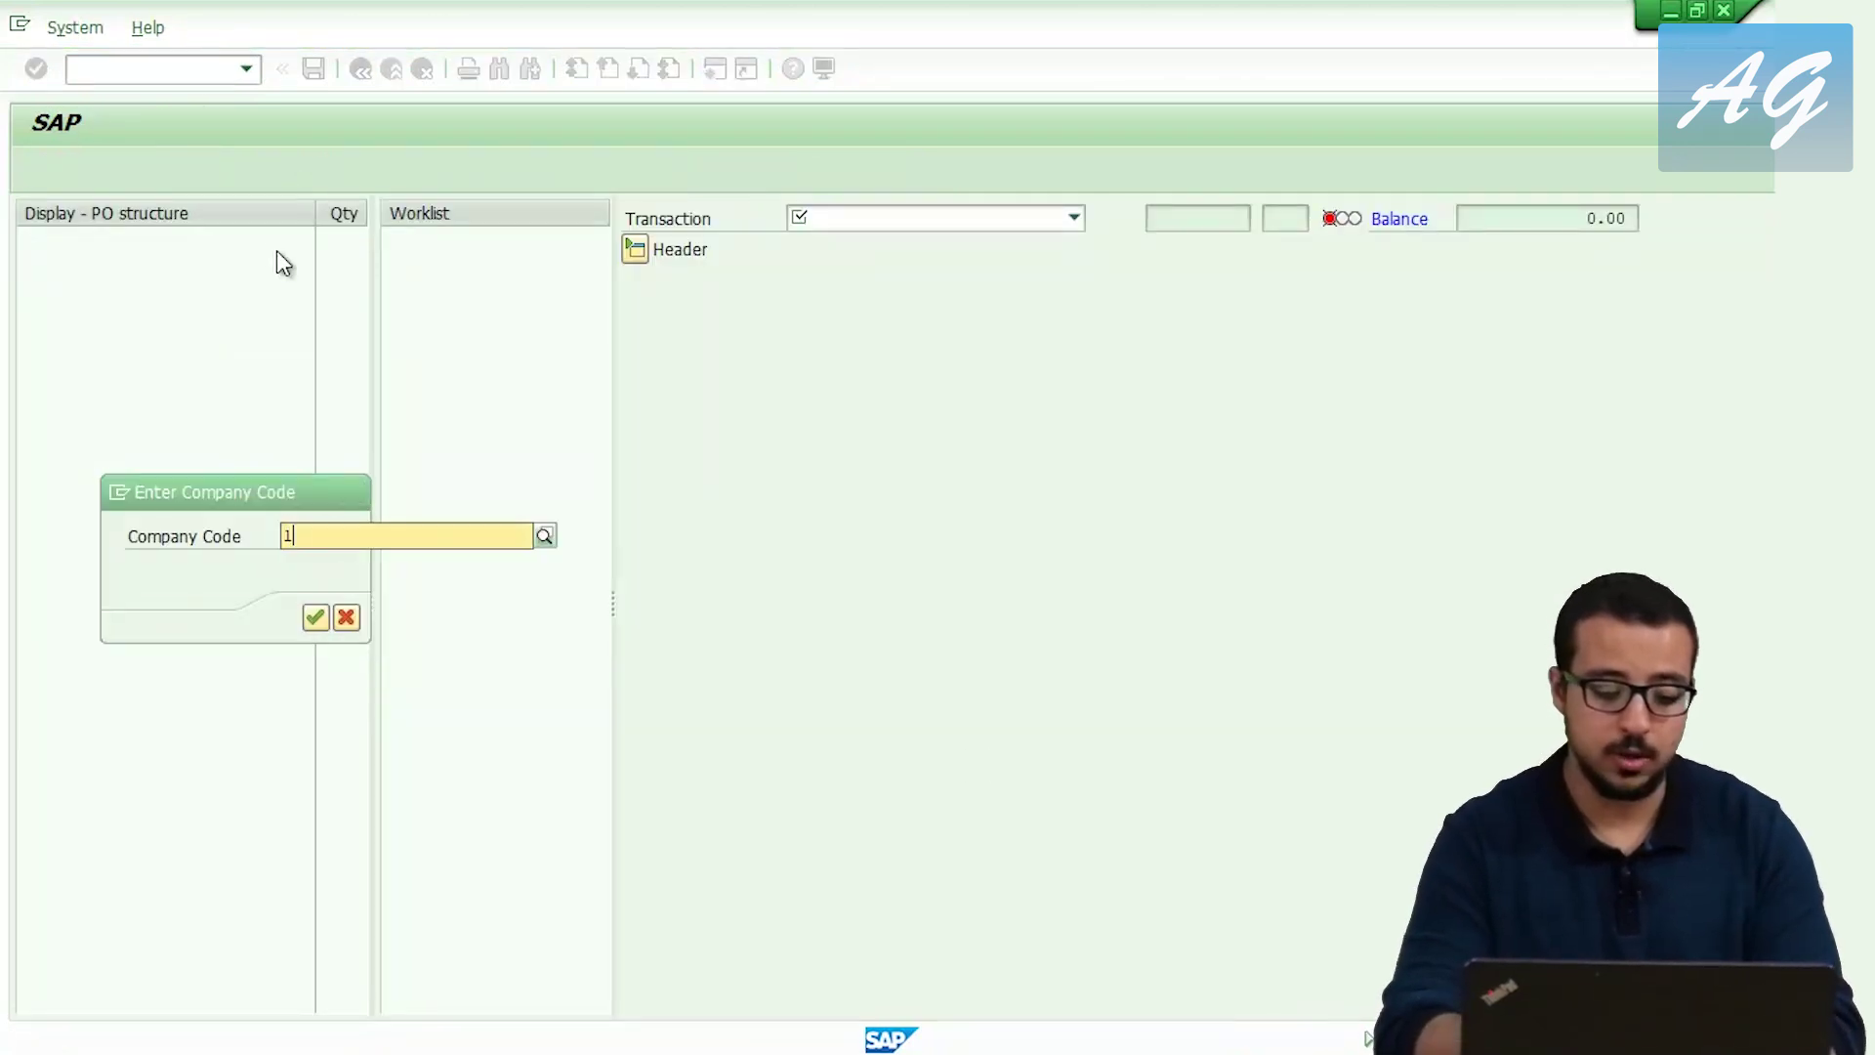
type("1010")
key("Return")
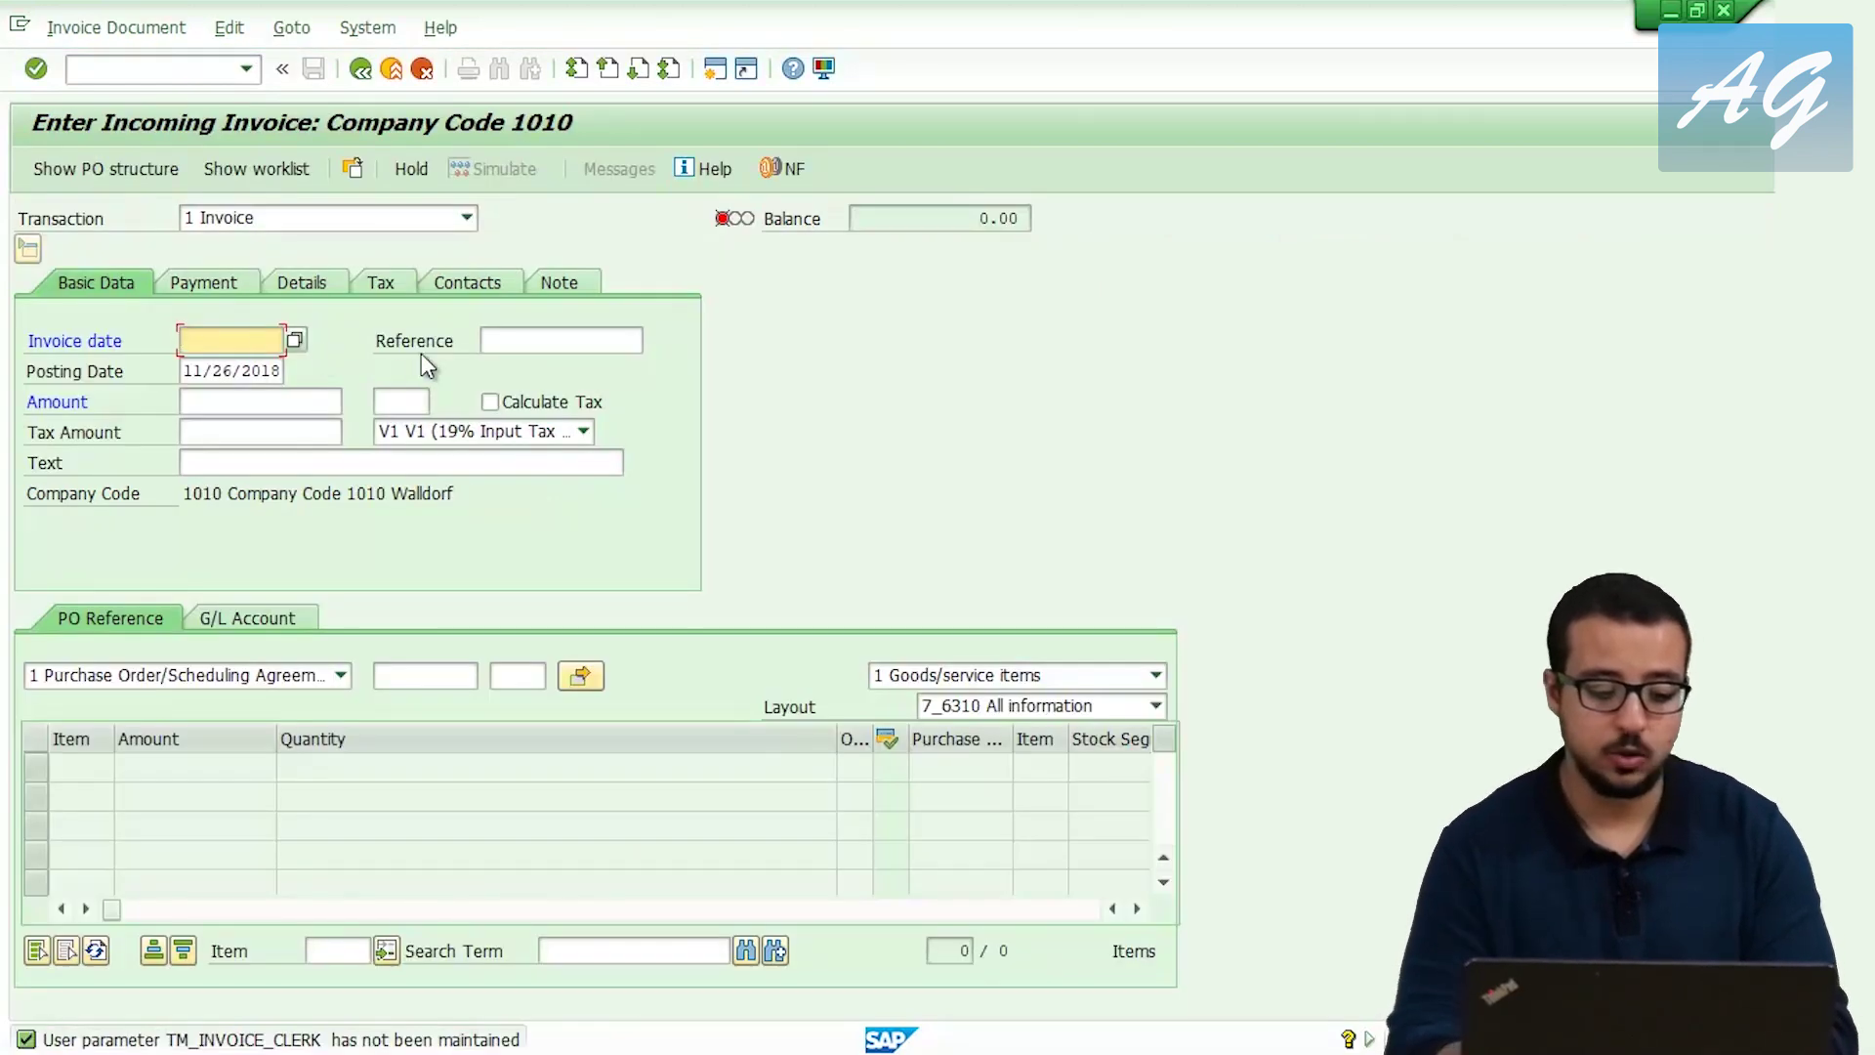
Set the incoming invoice's date to 11/26/2018 and enter "Product" as its reference.
key("BackSpace")
key("Return")
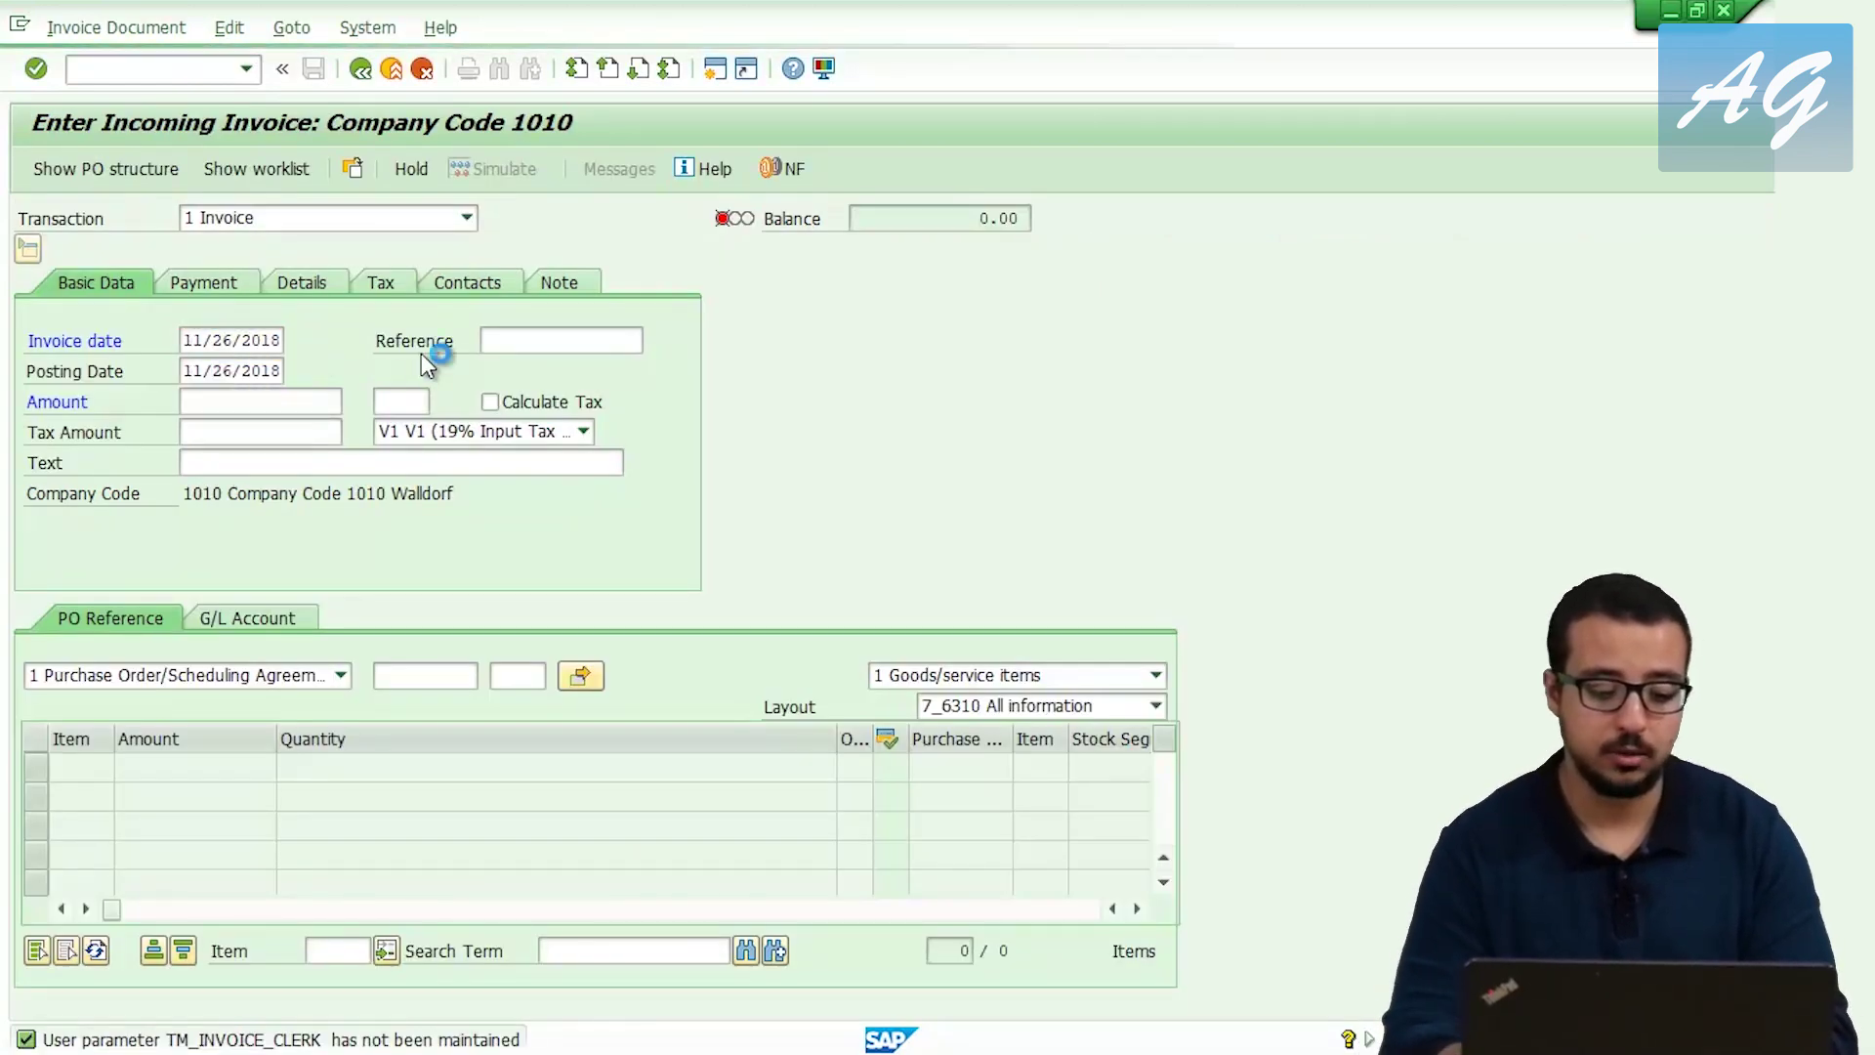
left_click(485, 343)
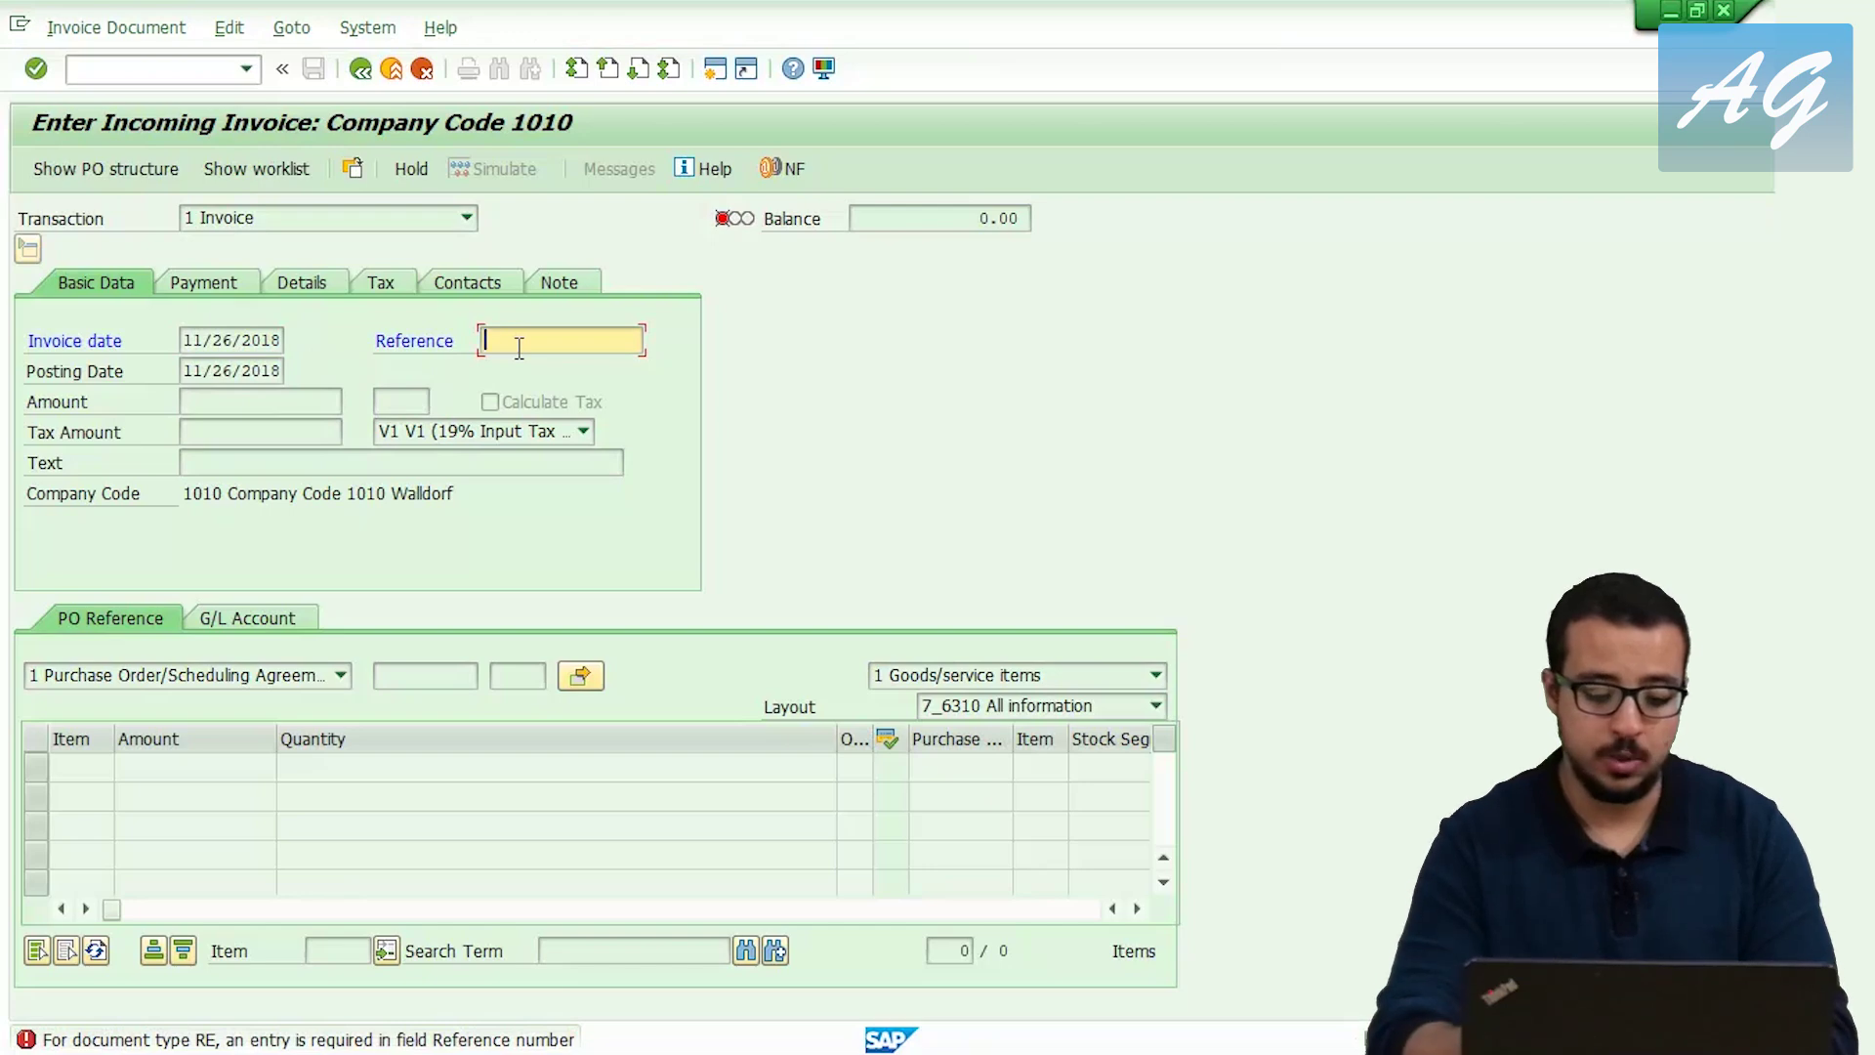
type("P")
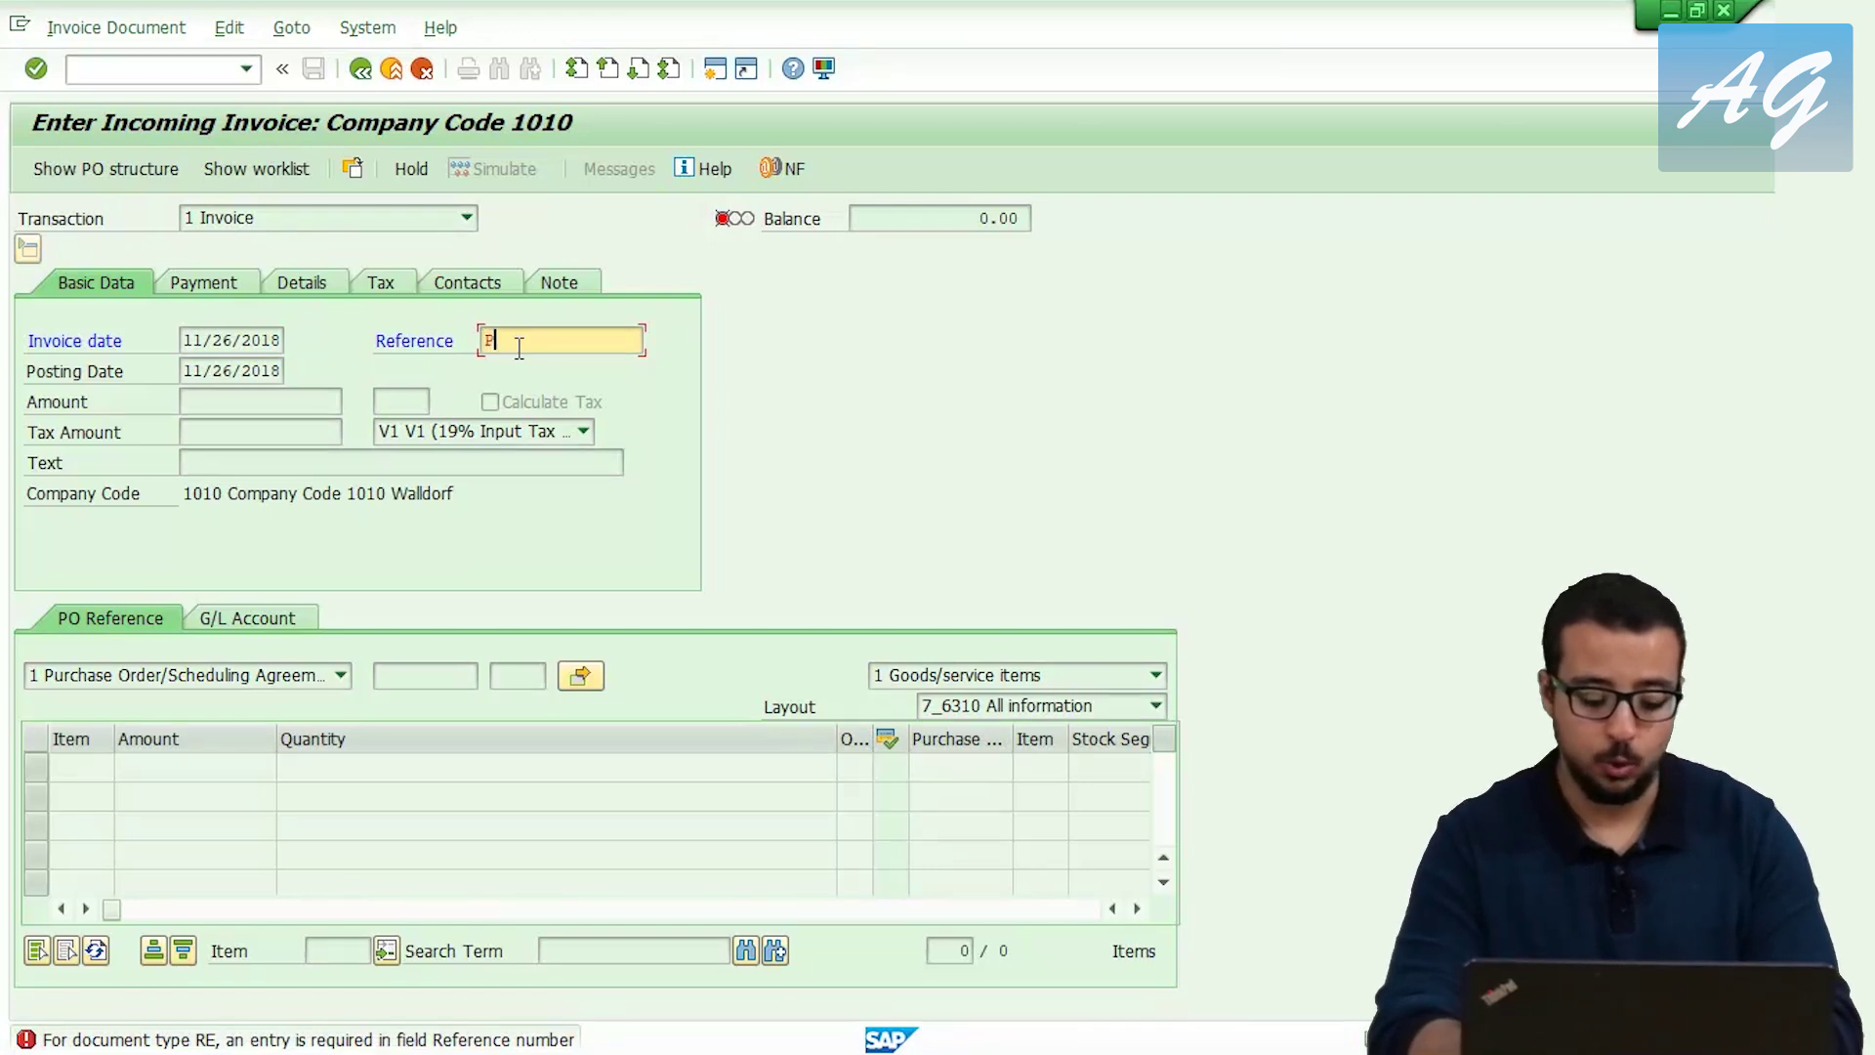
type("roouct")
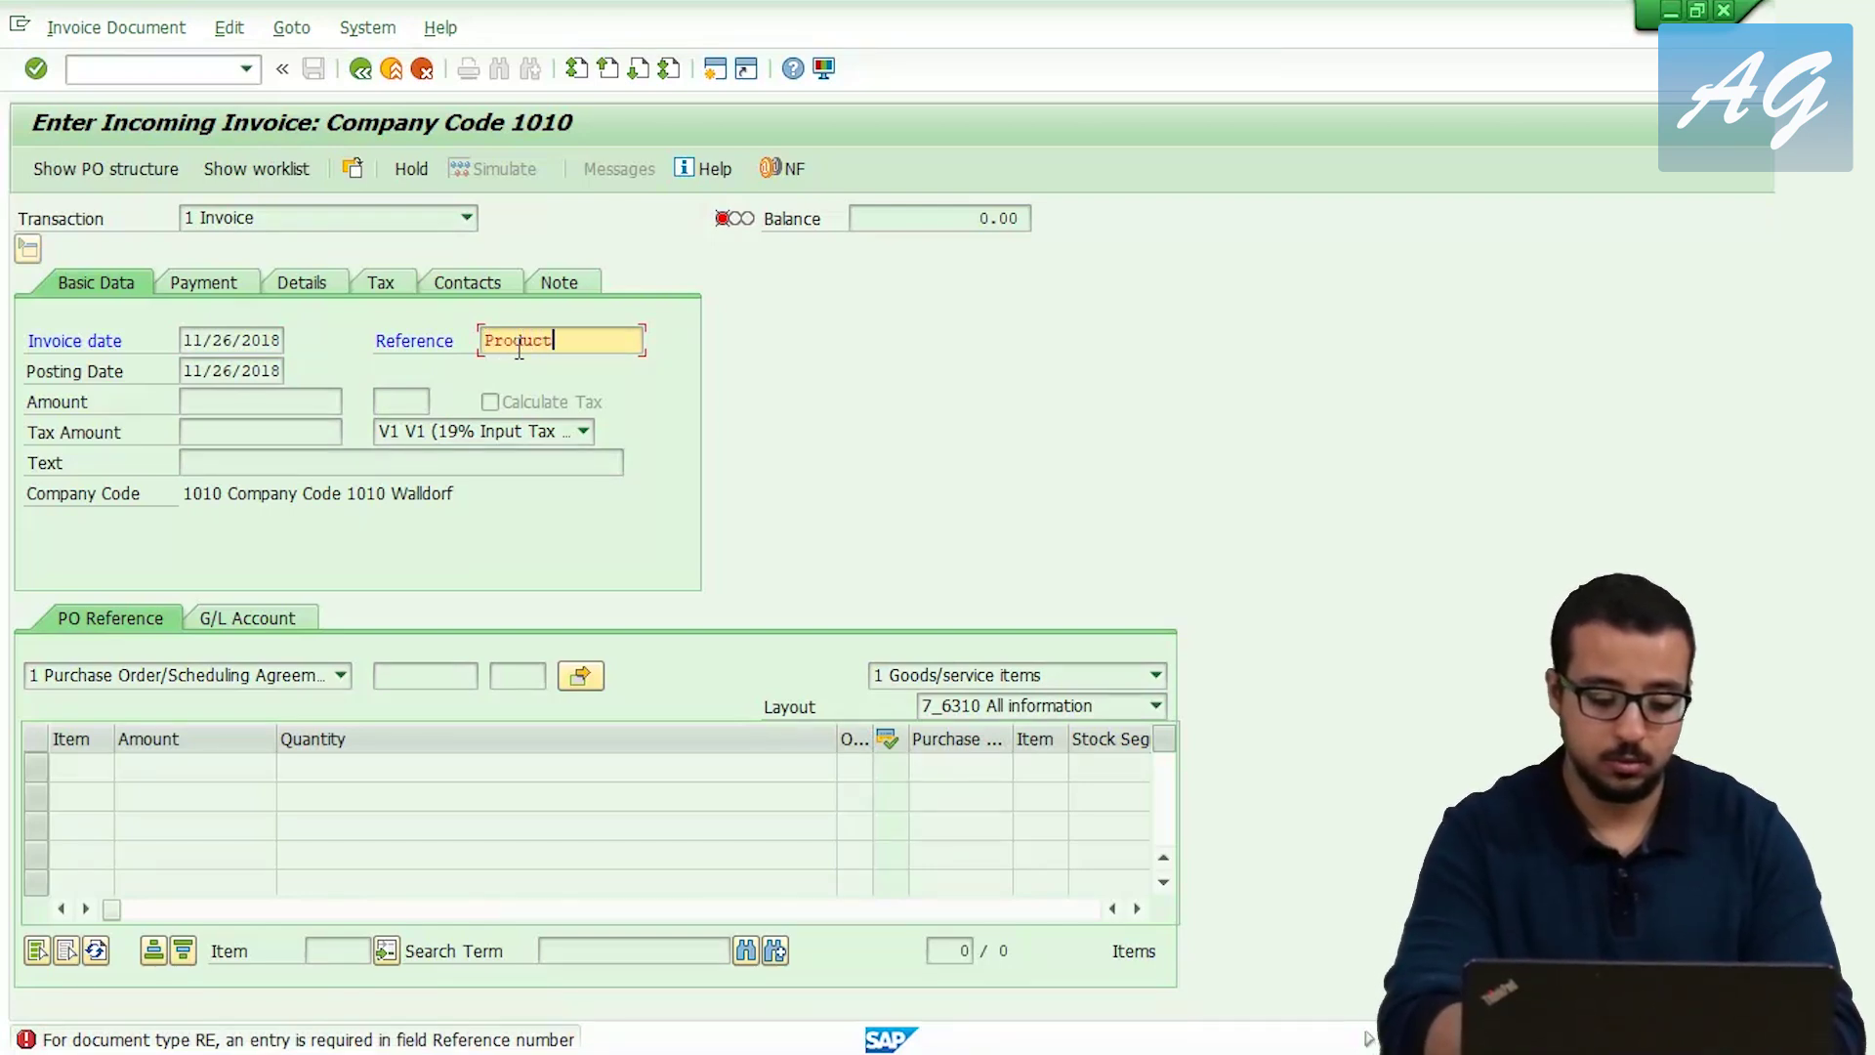
Complete the invoice reference as "Product Invoice" and load the purchase order's items using the copied purchase order number.
type(" Invoice")
key("Return")
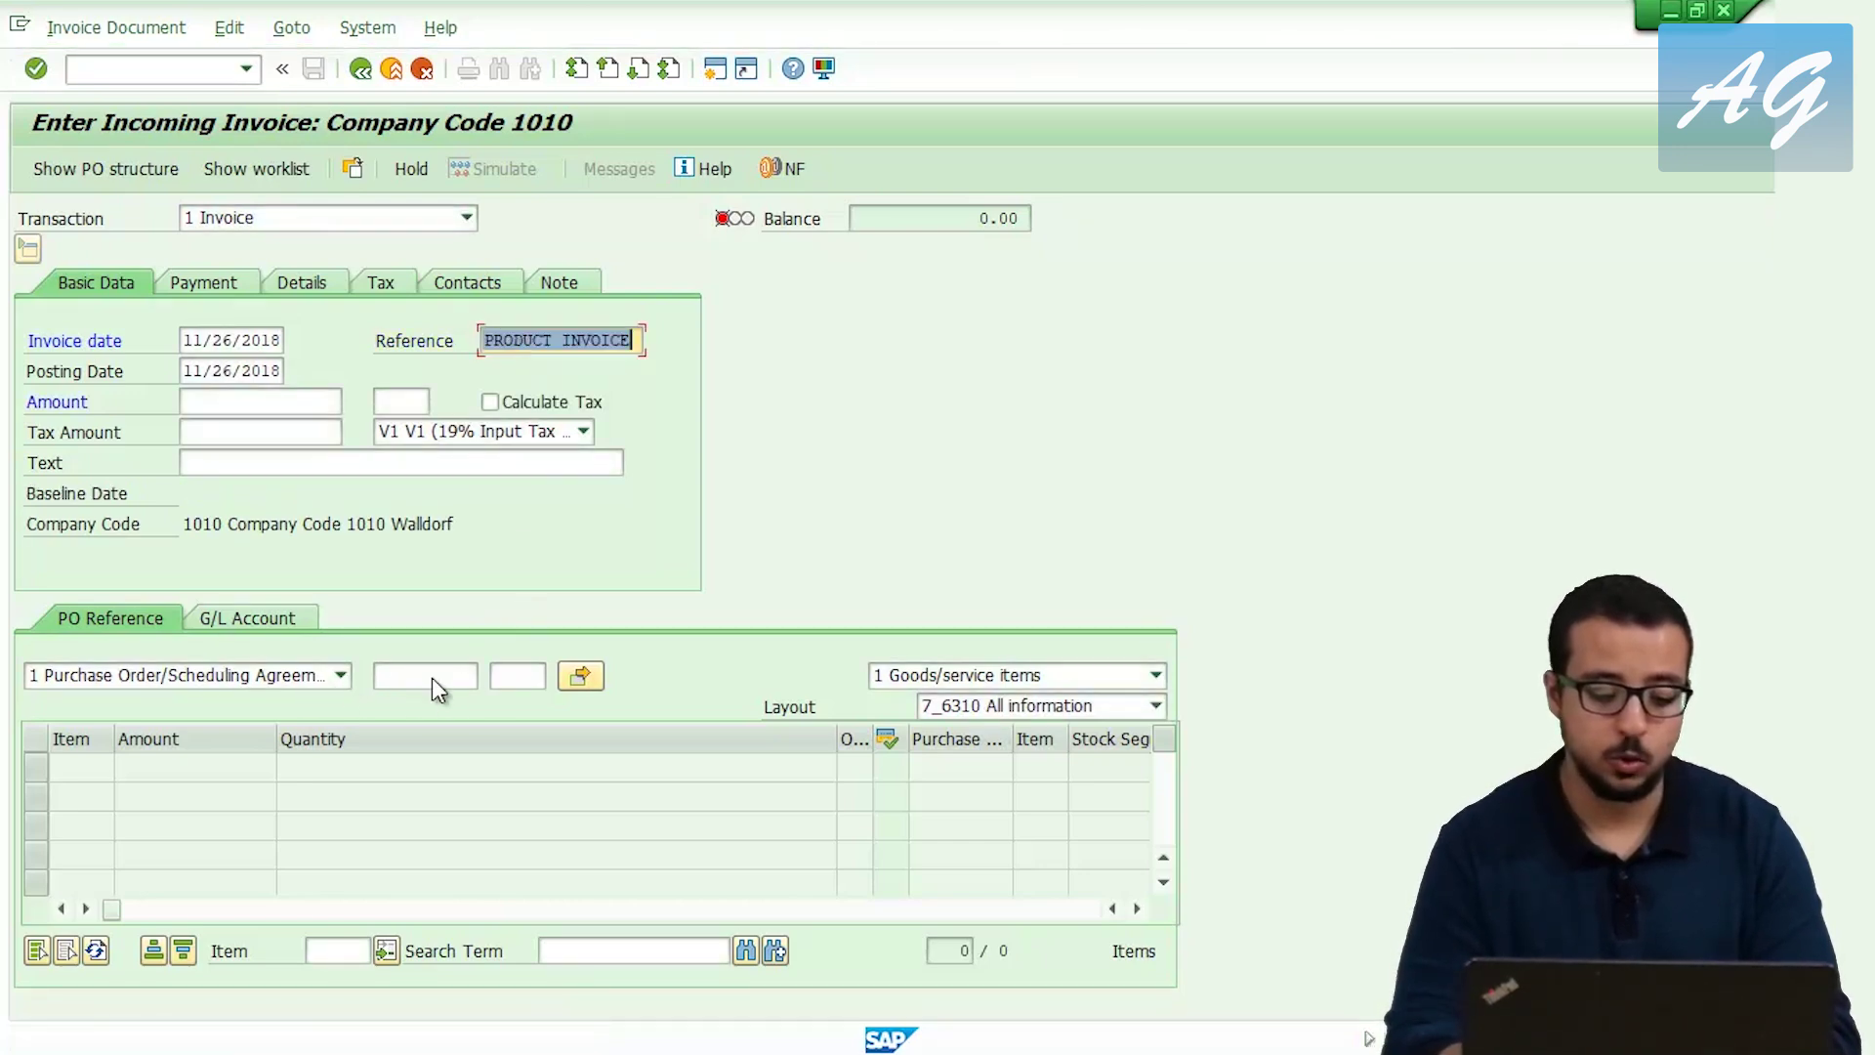
left_click(430, 675)
key("ctrl+v")
key("Return")
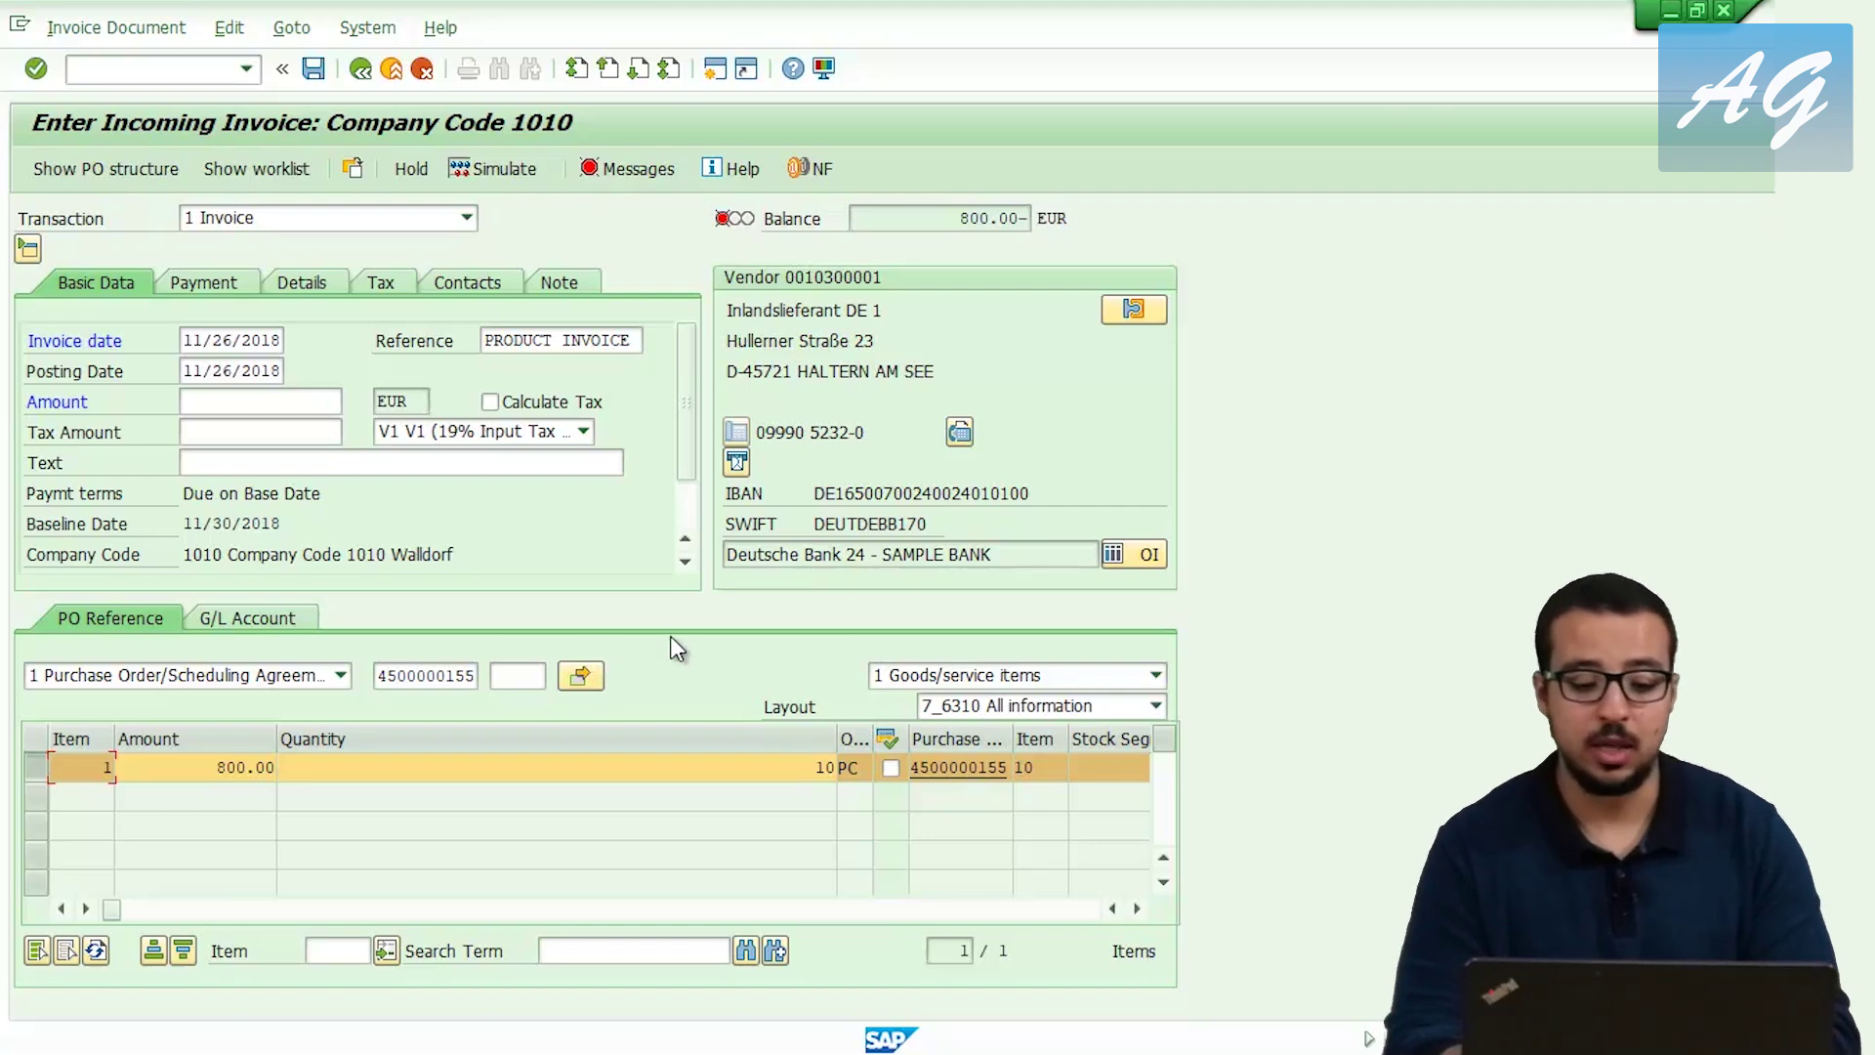
Check the goods item's amount and quantity, and switch the invoice's item type to "2 Planned delivery costs".
left_click(208, 768)
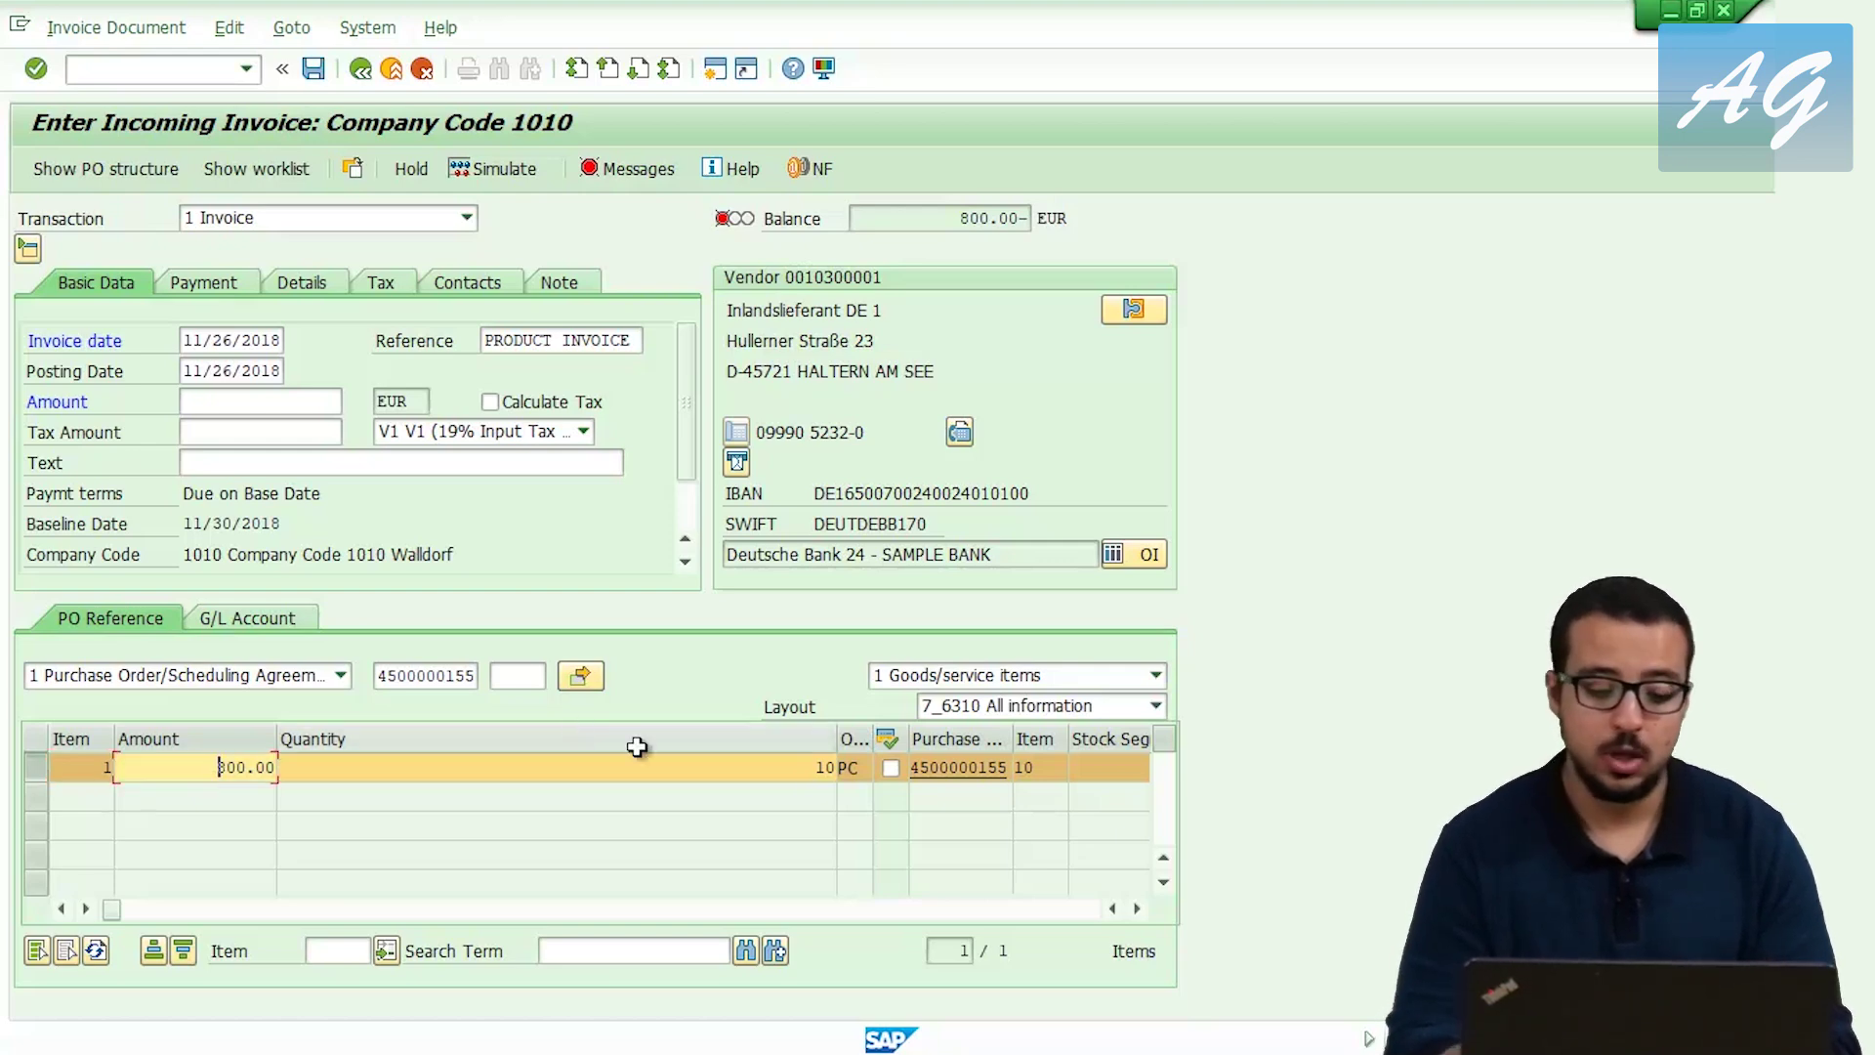
left_click(765, 767)
left_click_drag(766, 766, 852, 762)
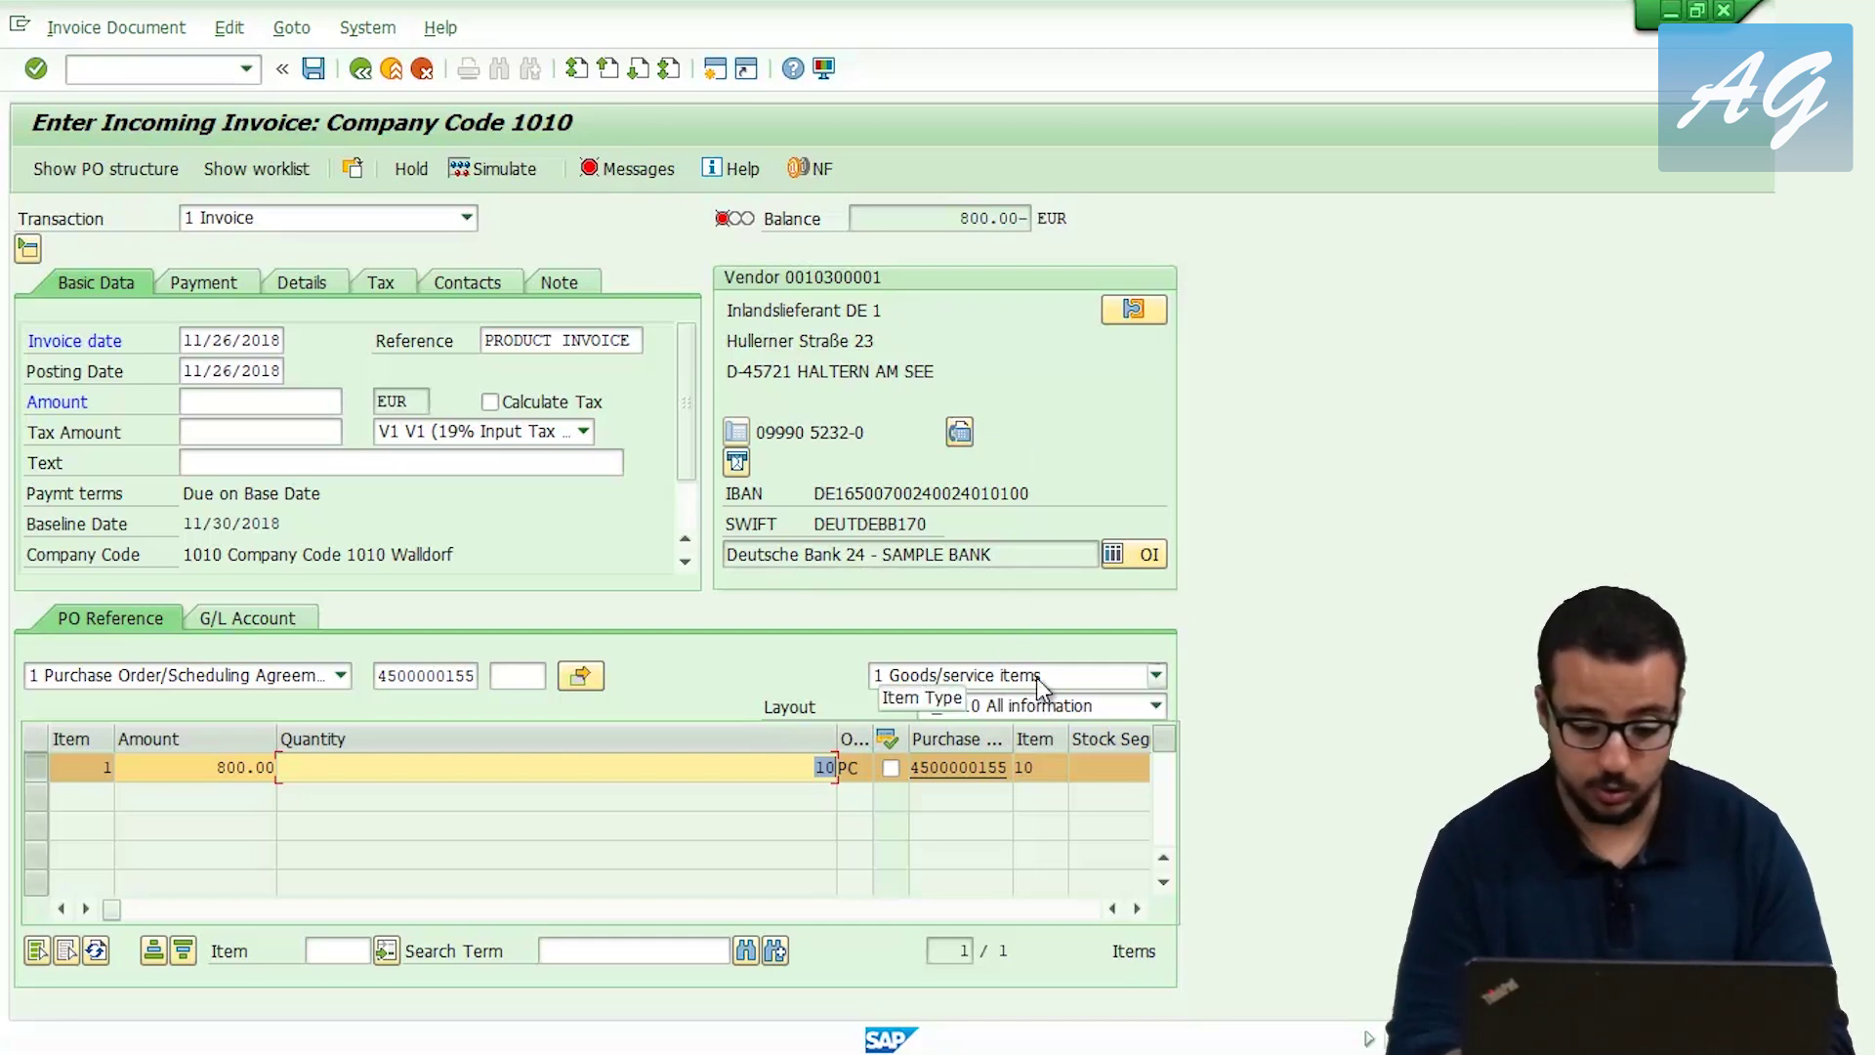
left_click(1074, 683)
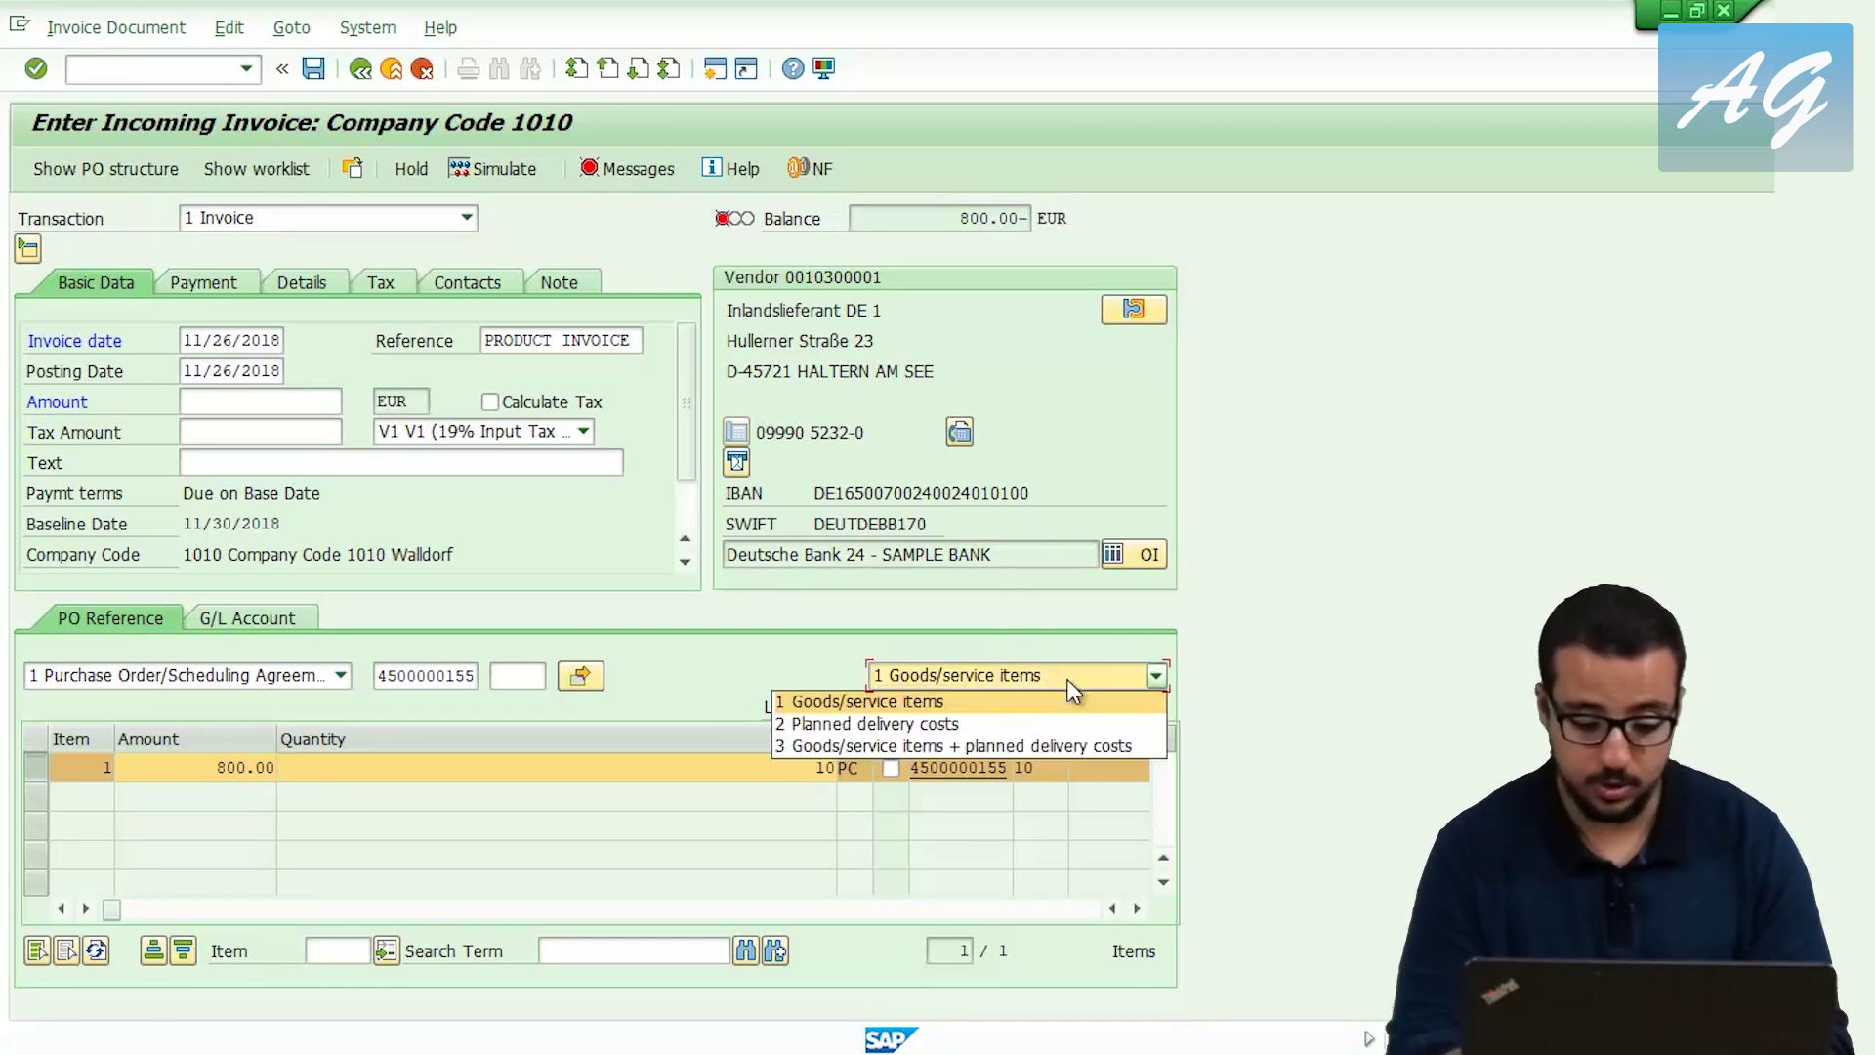
left_click(966, 723)
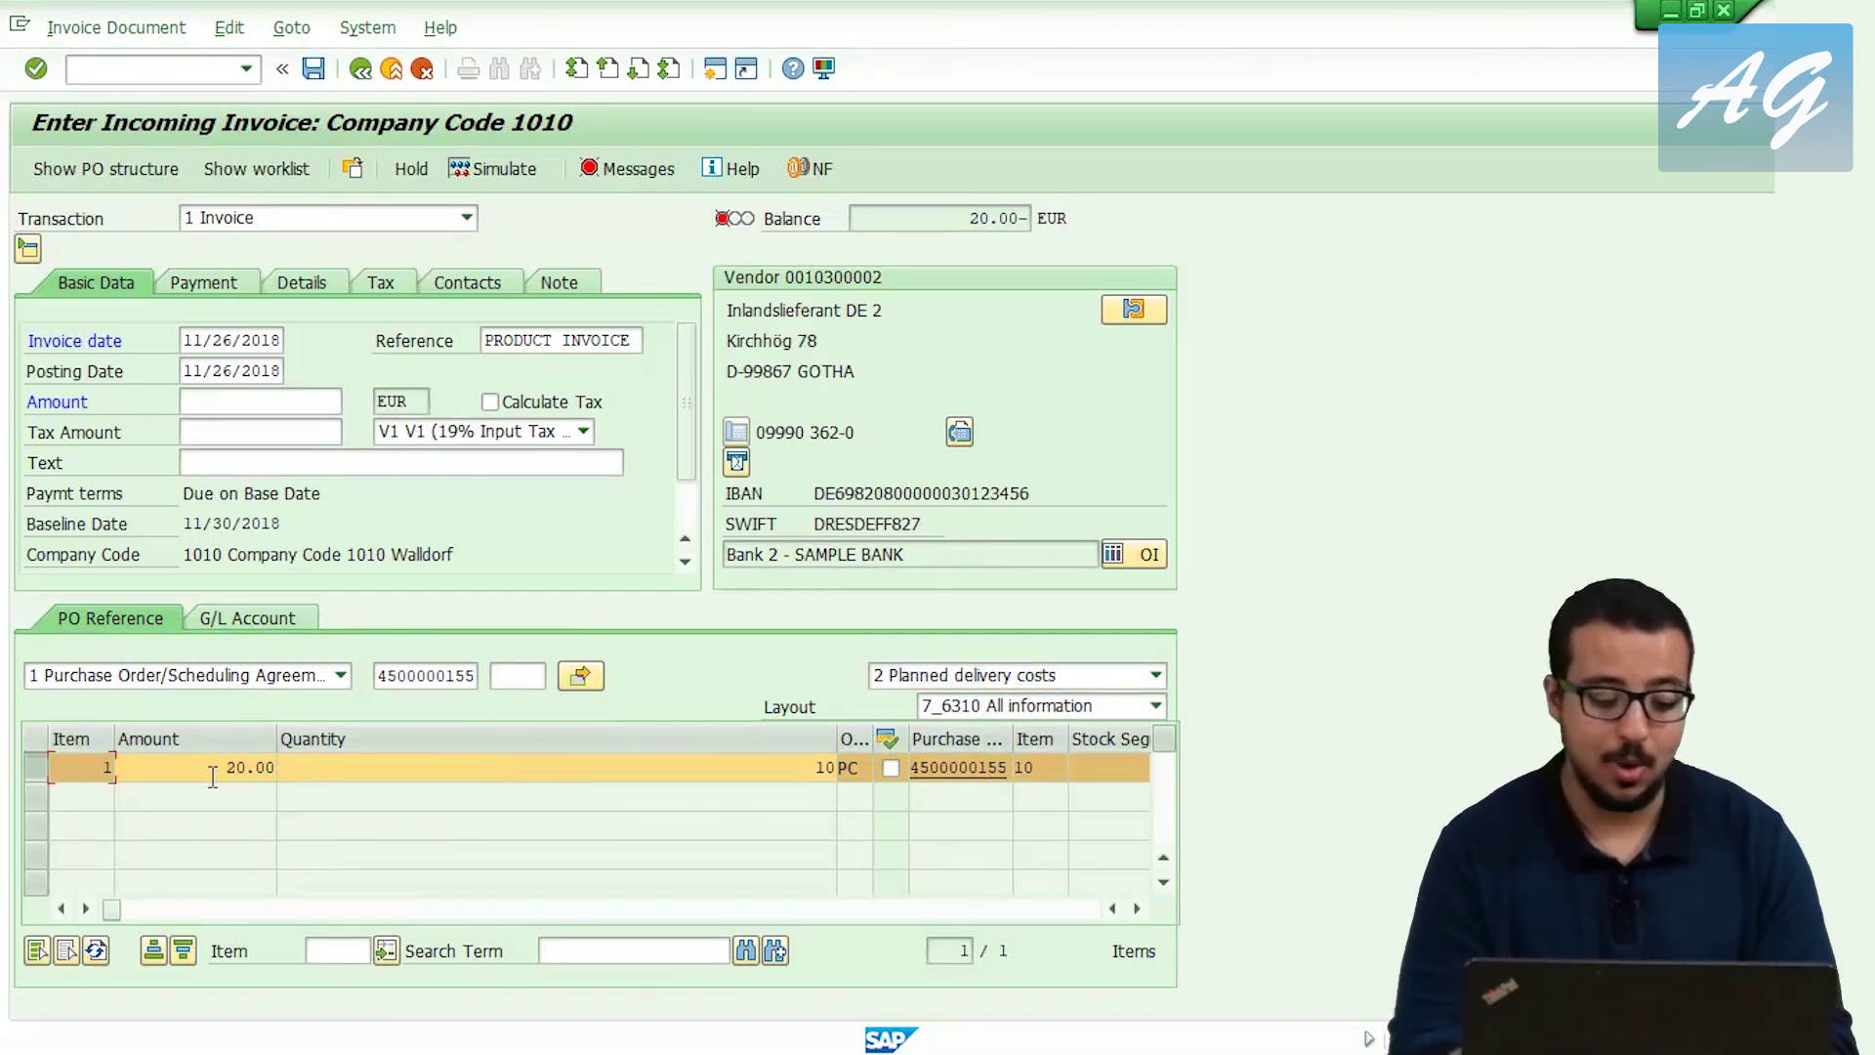
key("Tab")
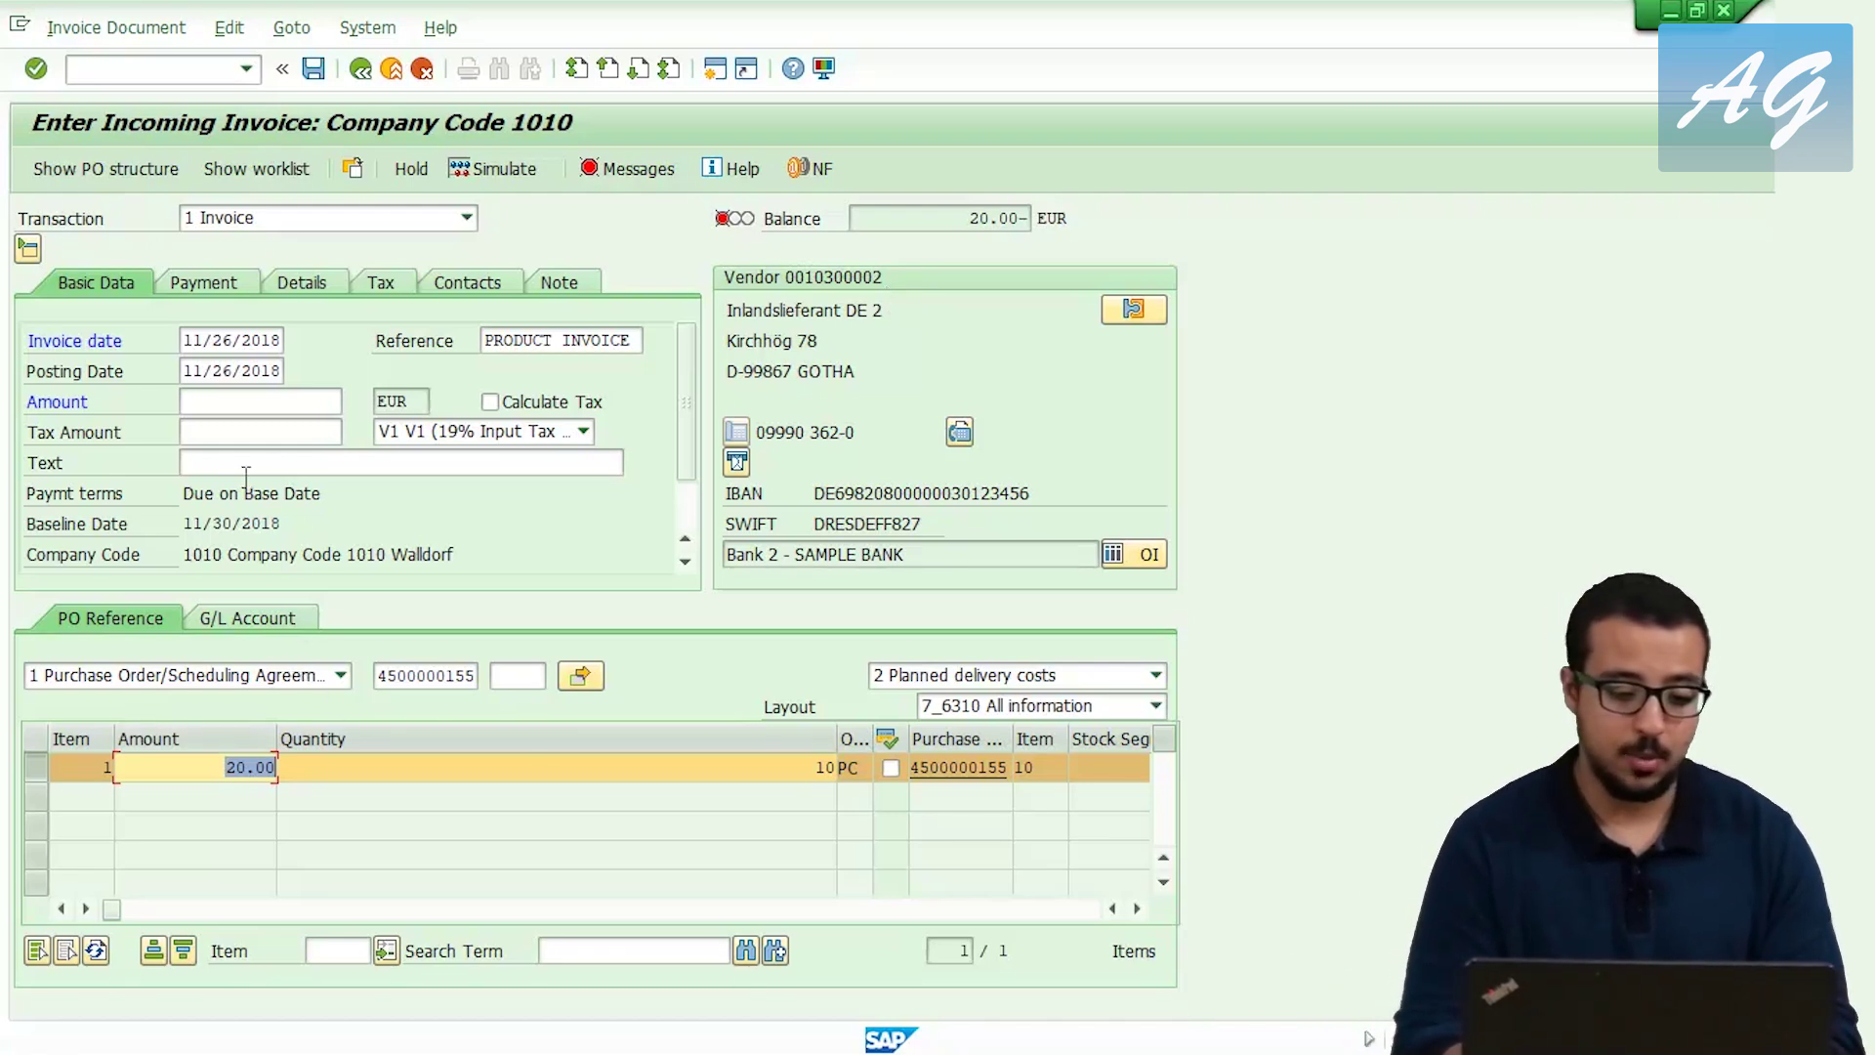
left_click(927, 223)
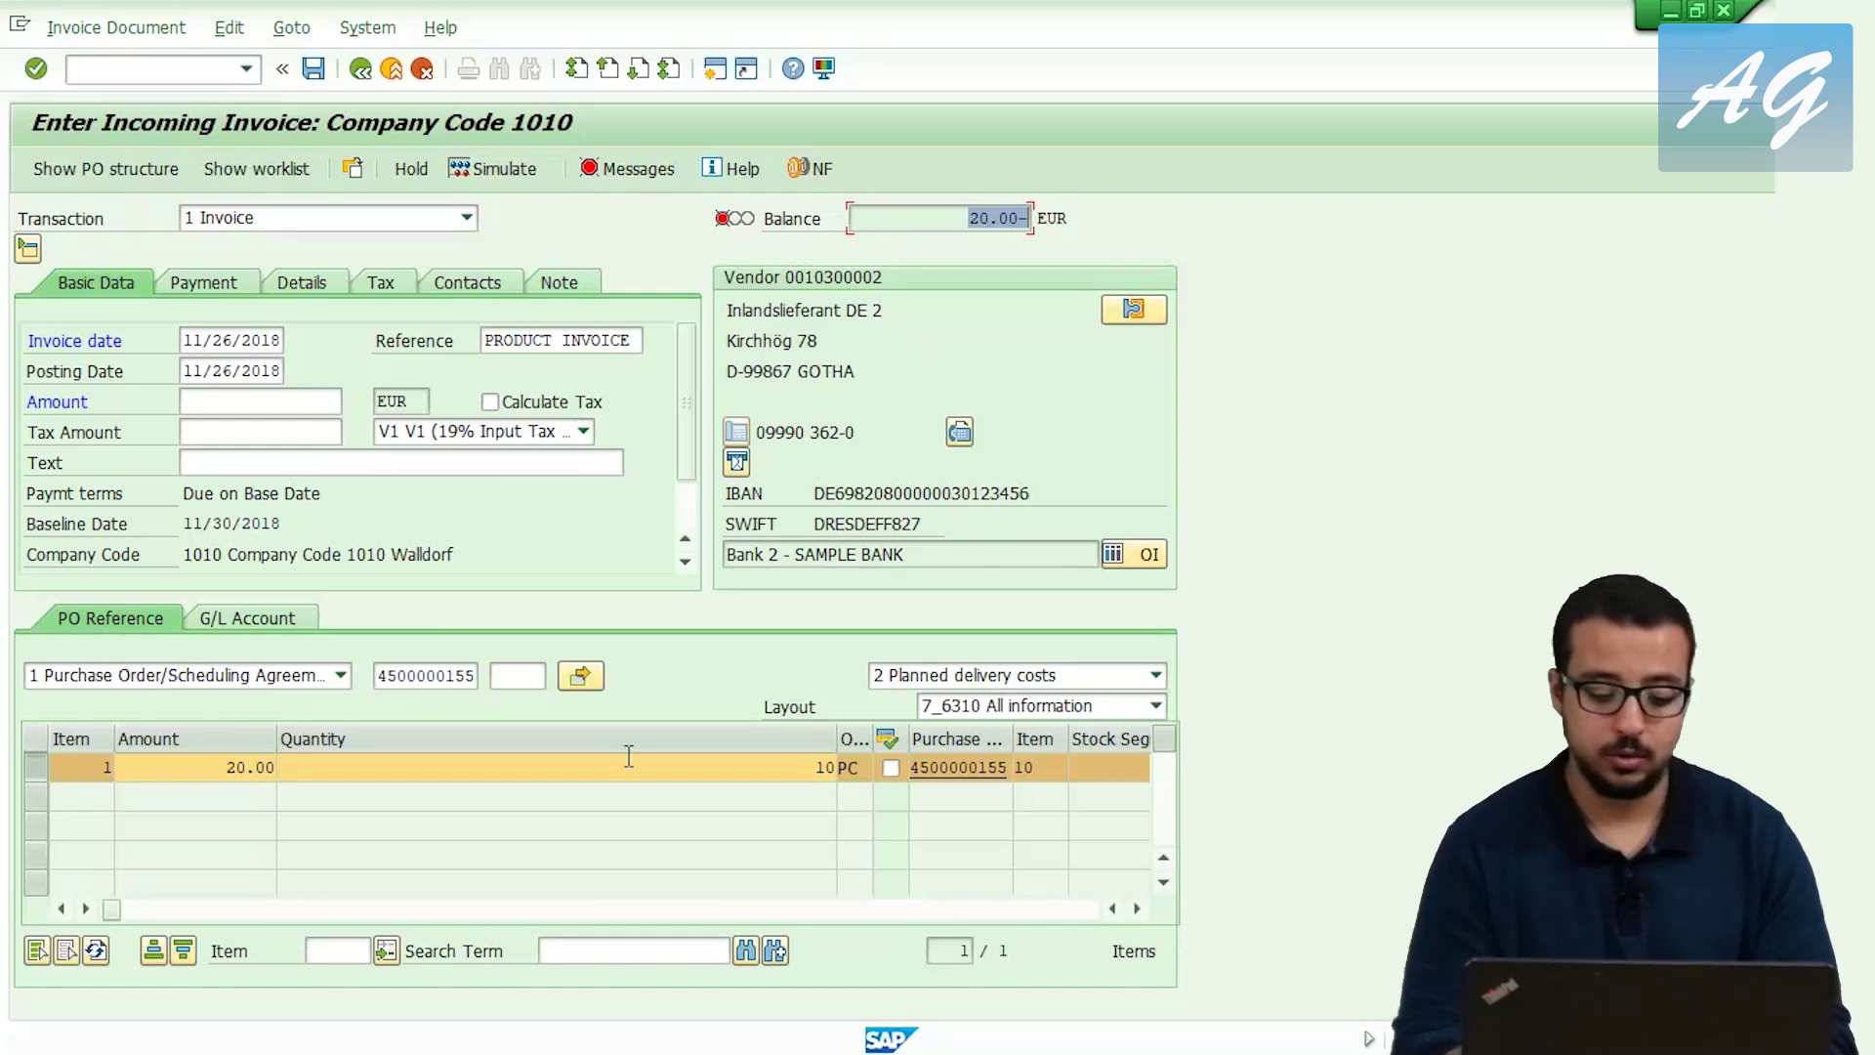
Widen the freight item's Tax Code column and set its tax code to V2 (10% Input Tax Domestic).
left_click(1138, 910)
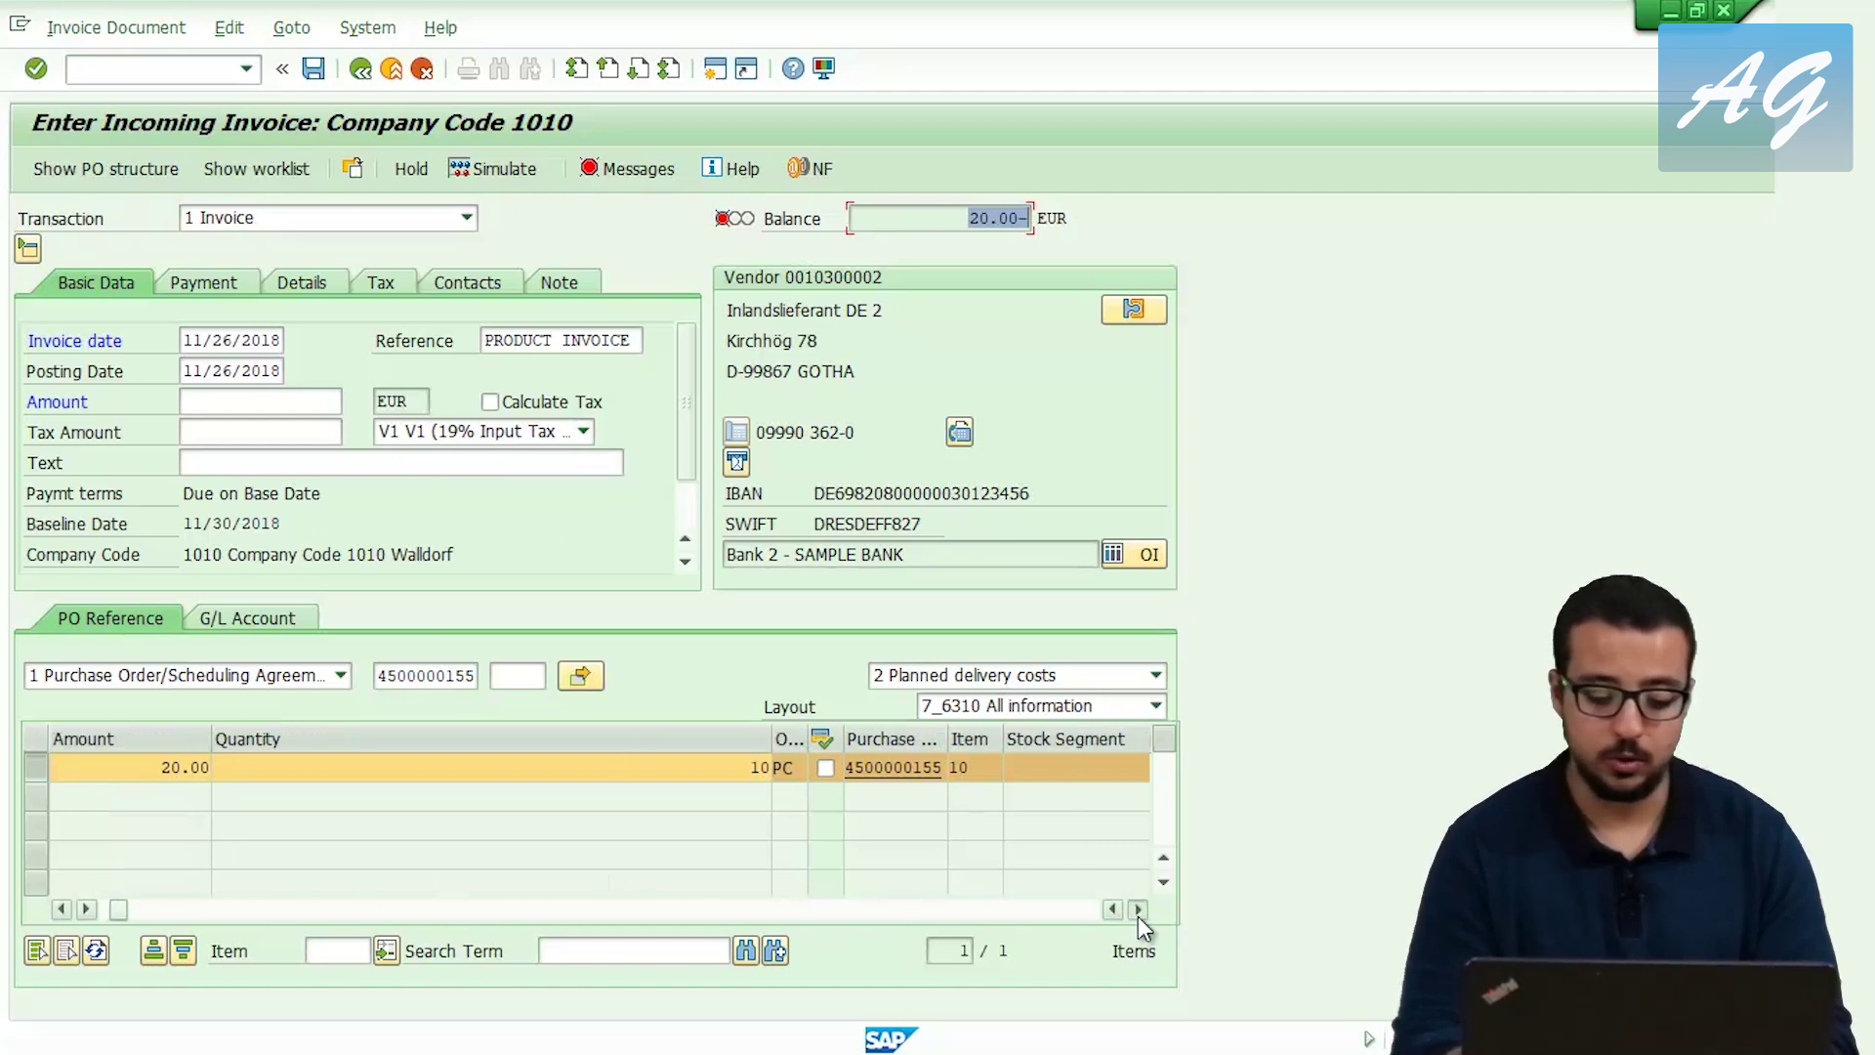
left_click(1137, 910)
left_click(1137, 910)
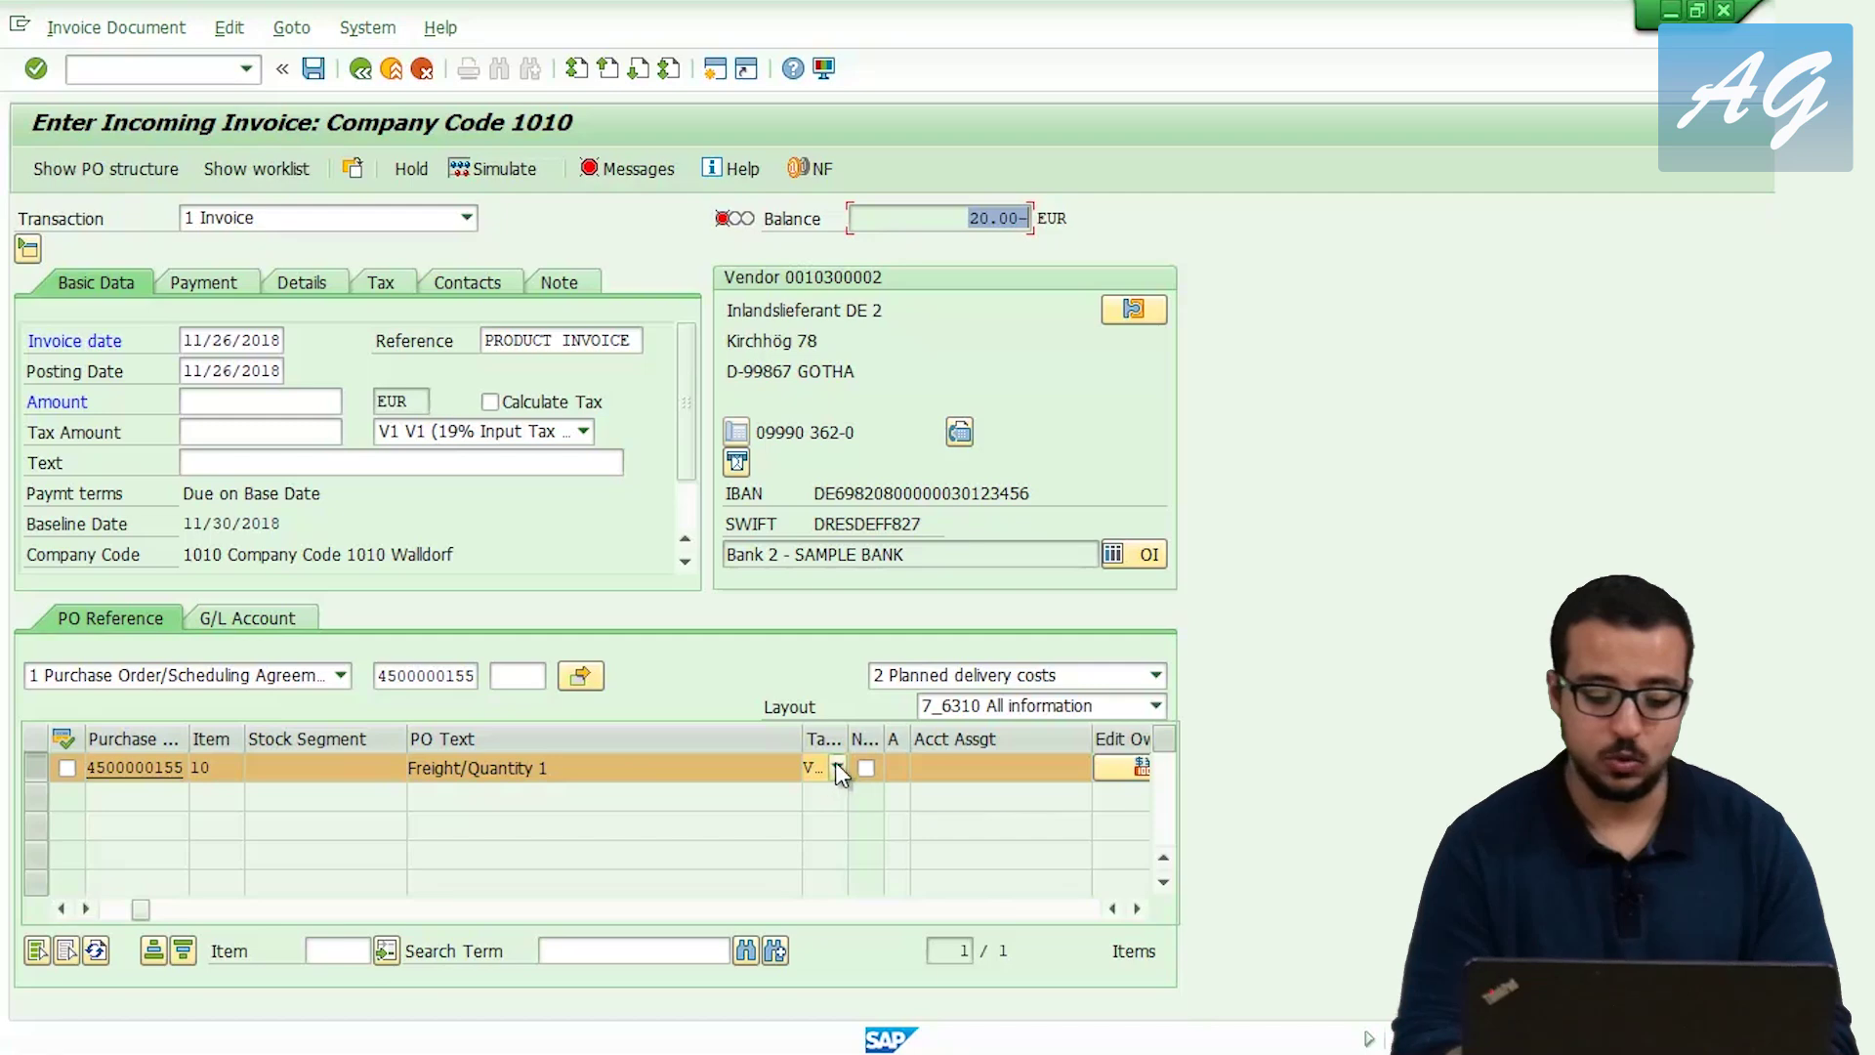
left_click_drag(846, 738, 916, 742)
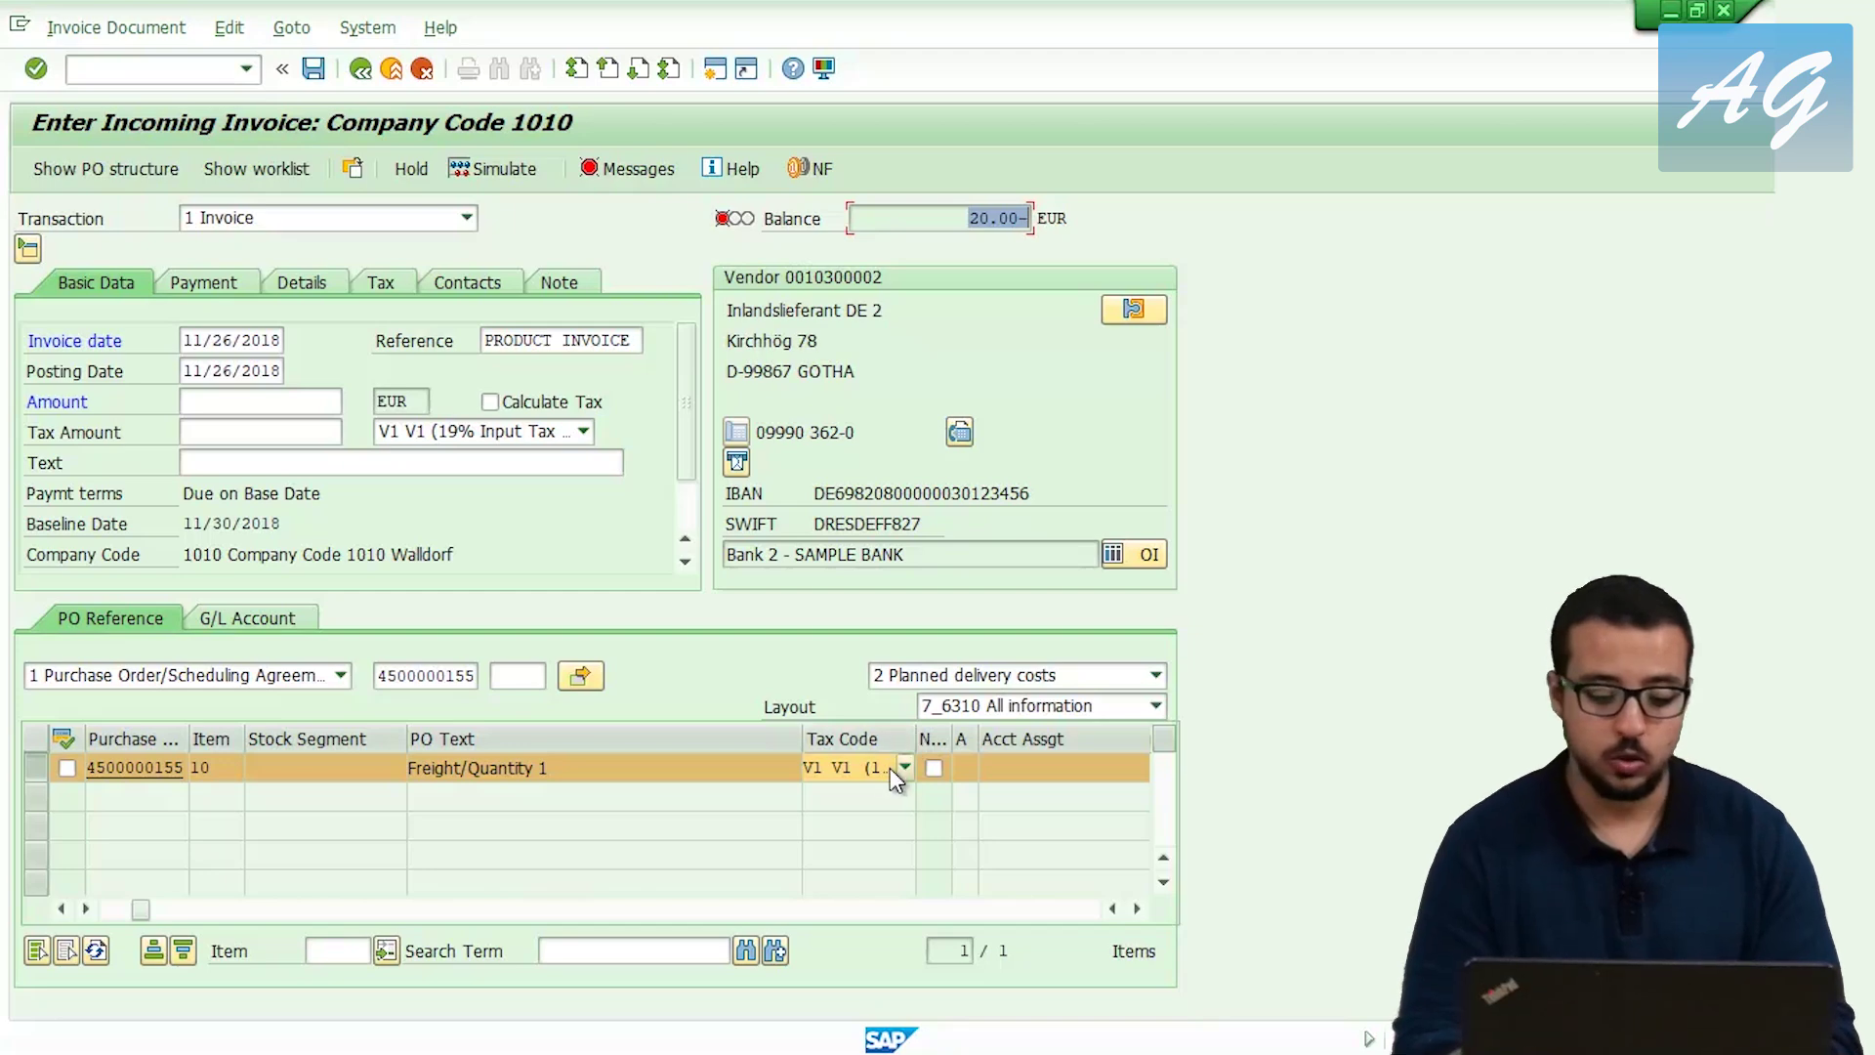
left_click(891, 770)
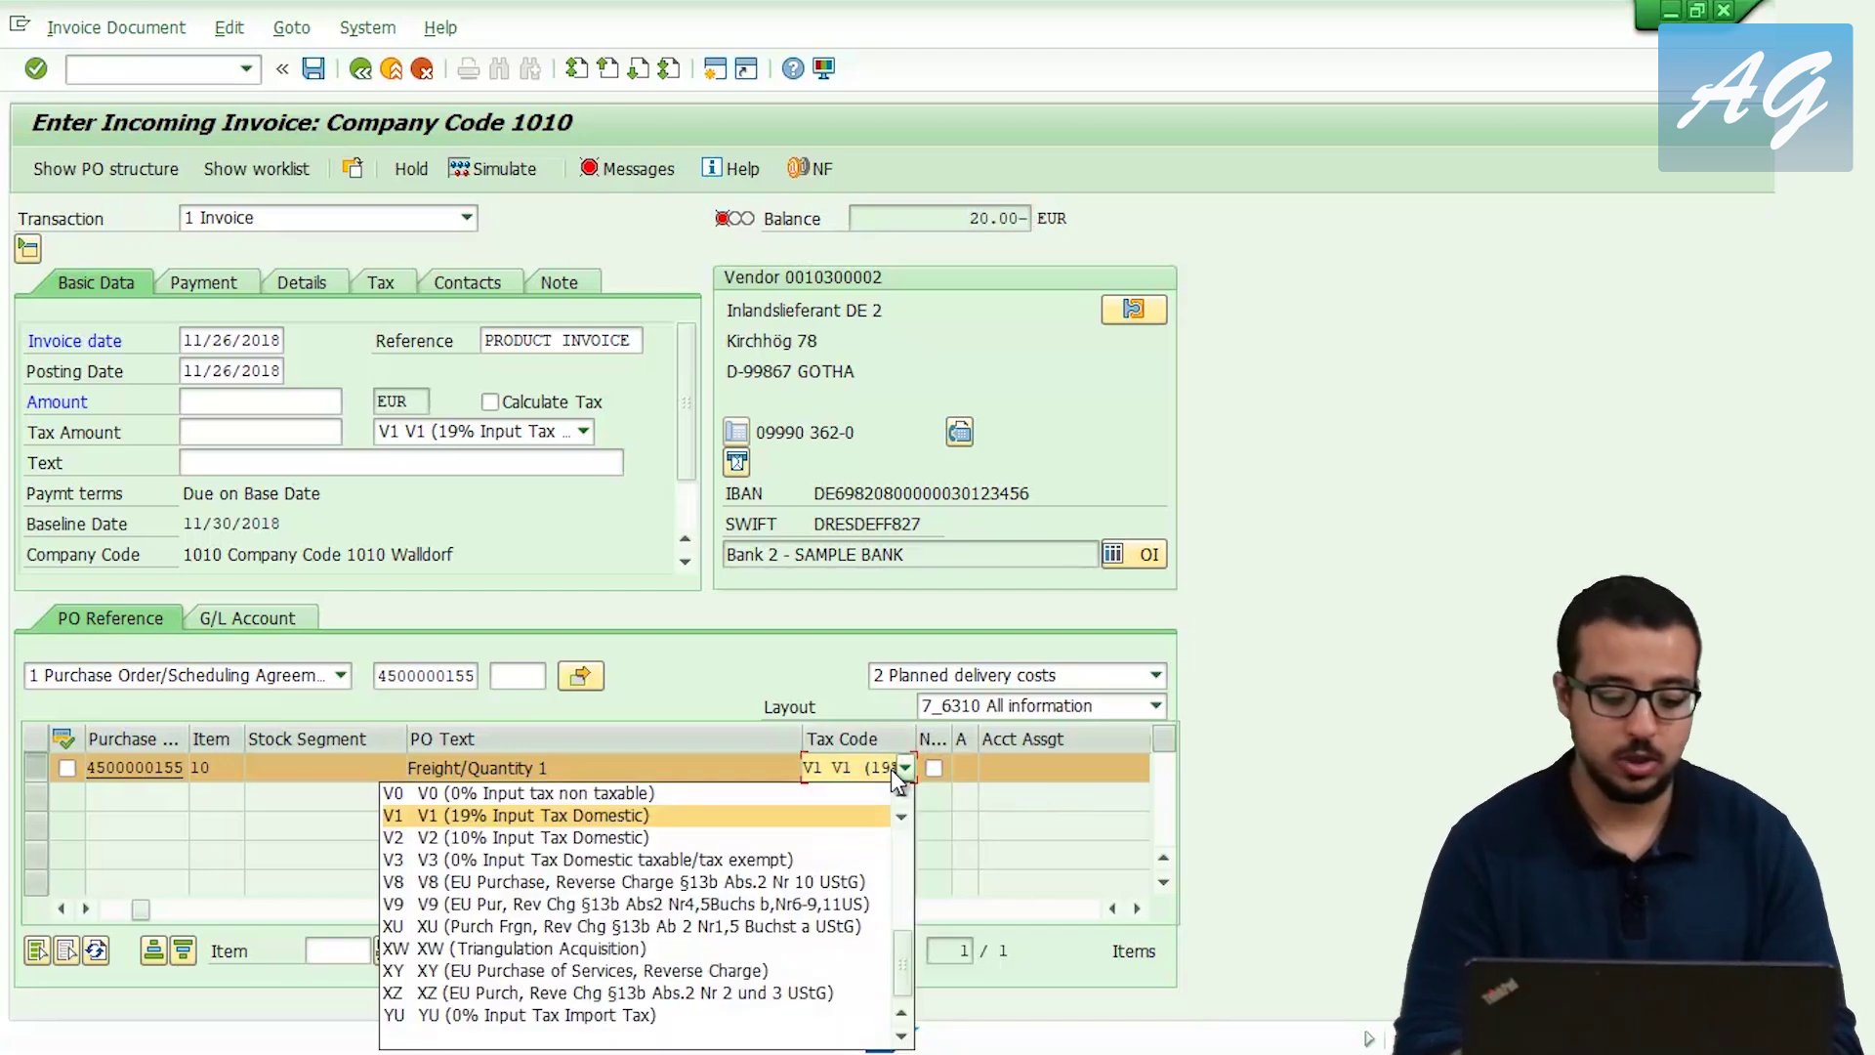
left_click(712, 840)
key("Return")
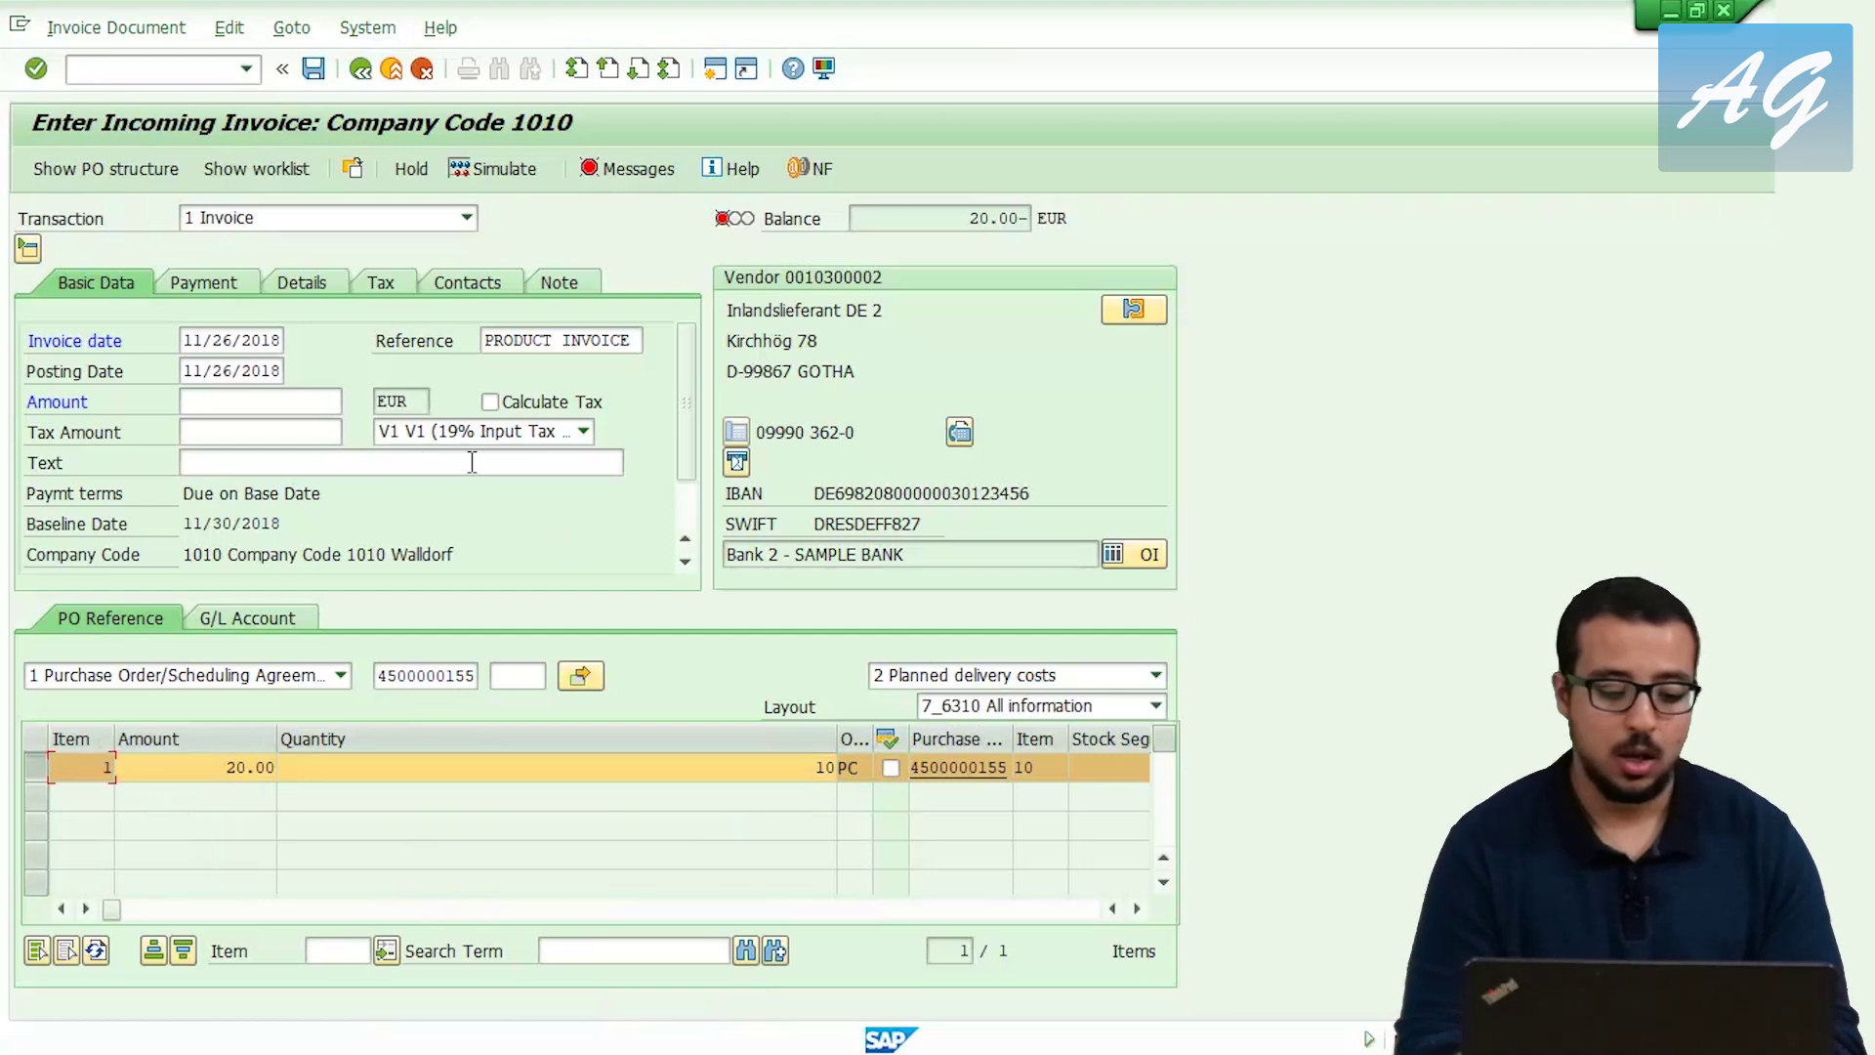
Set the invoice header's tax code to V2 (10% Input Tax Domestic) and enable automatic tax calculation.
left_click(483, 436)
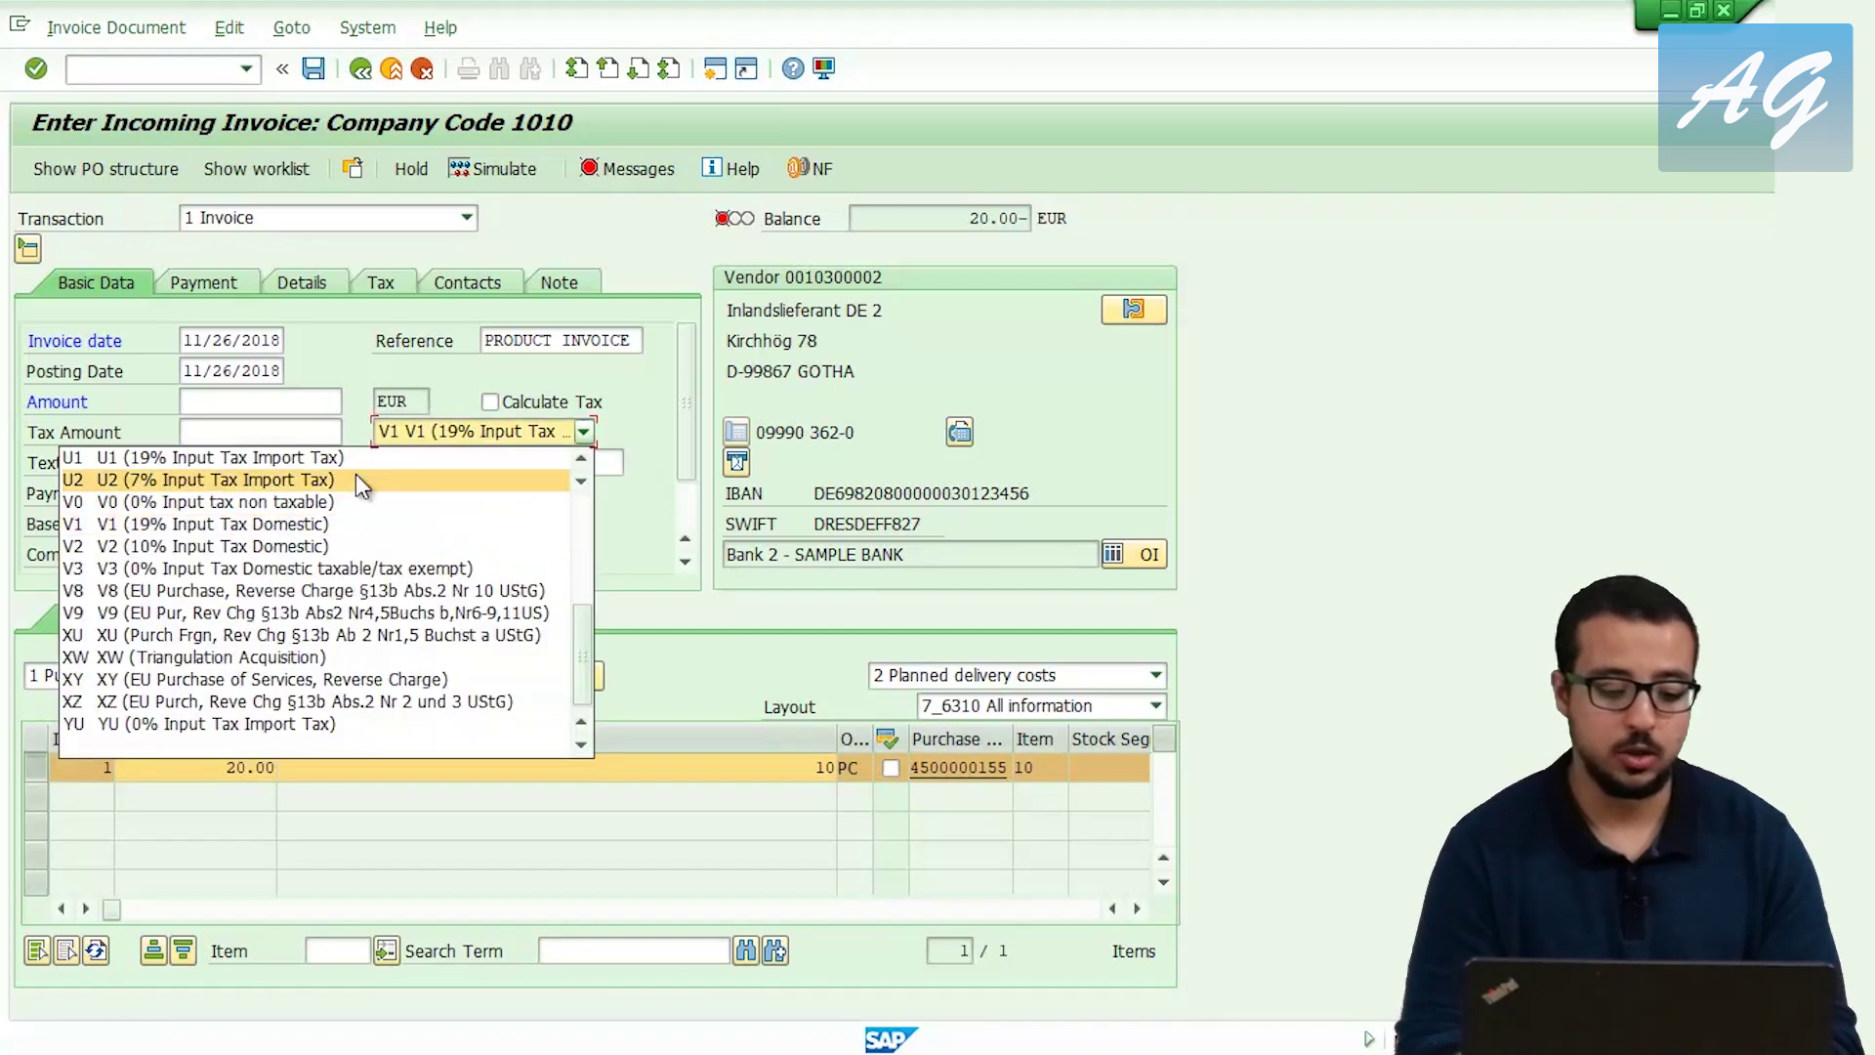
left_click(315, 547)
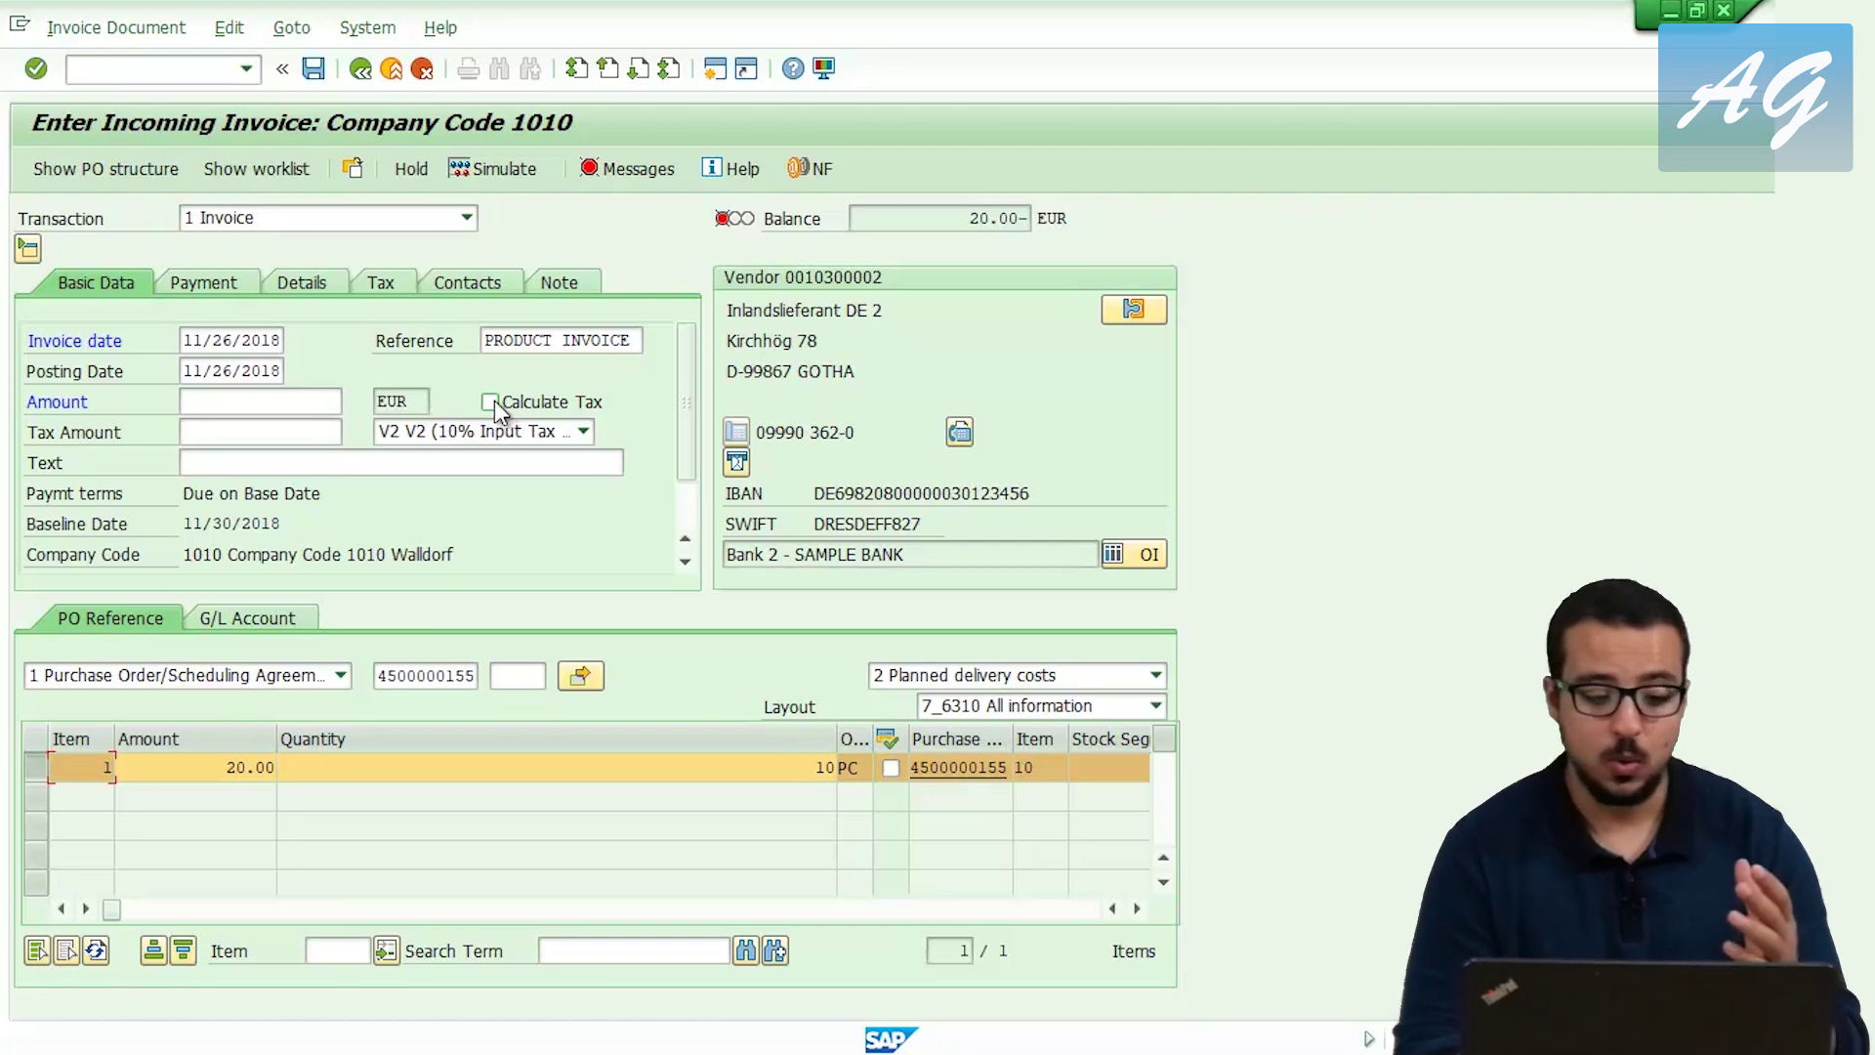
left_click(243, 434)
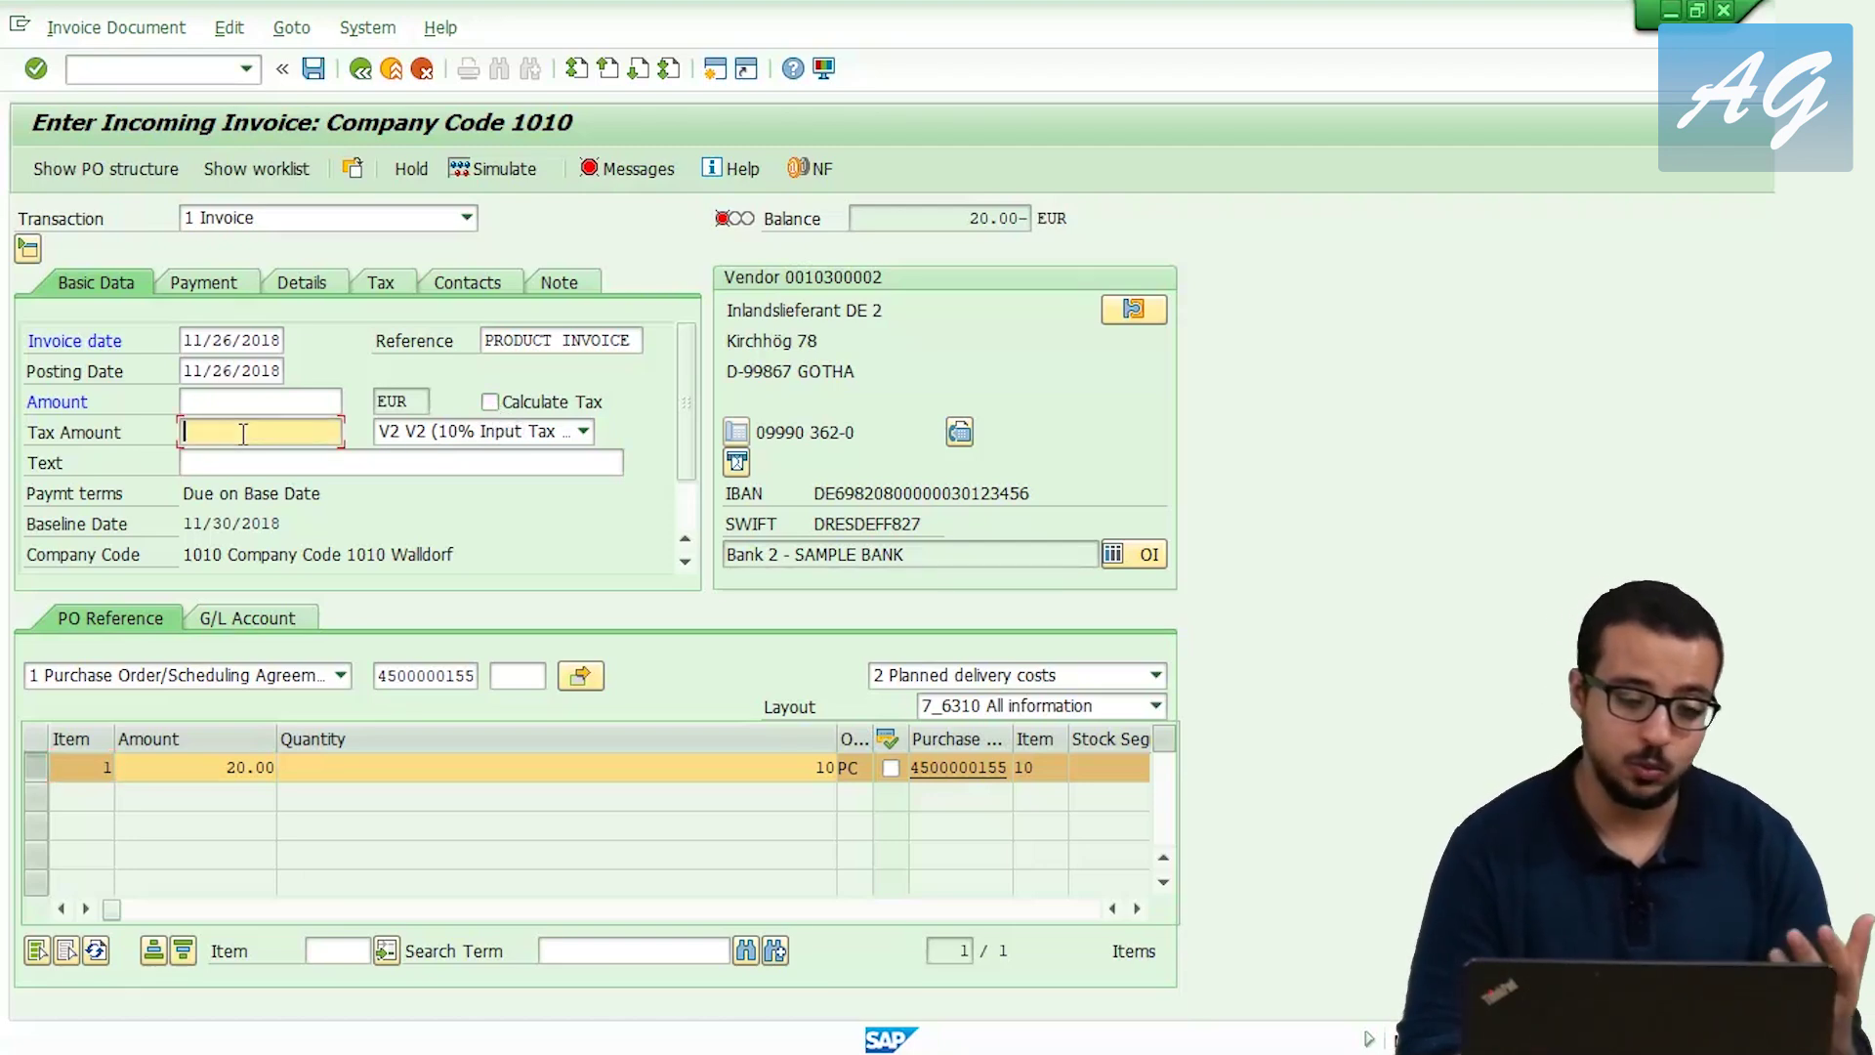
left_click(498, 404)
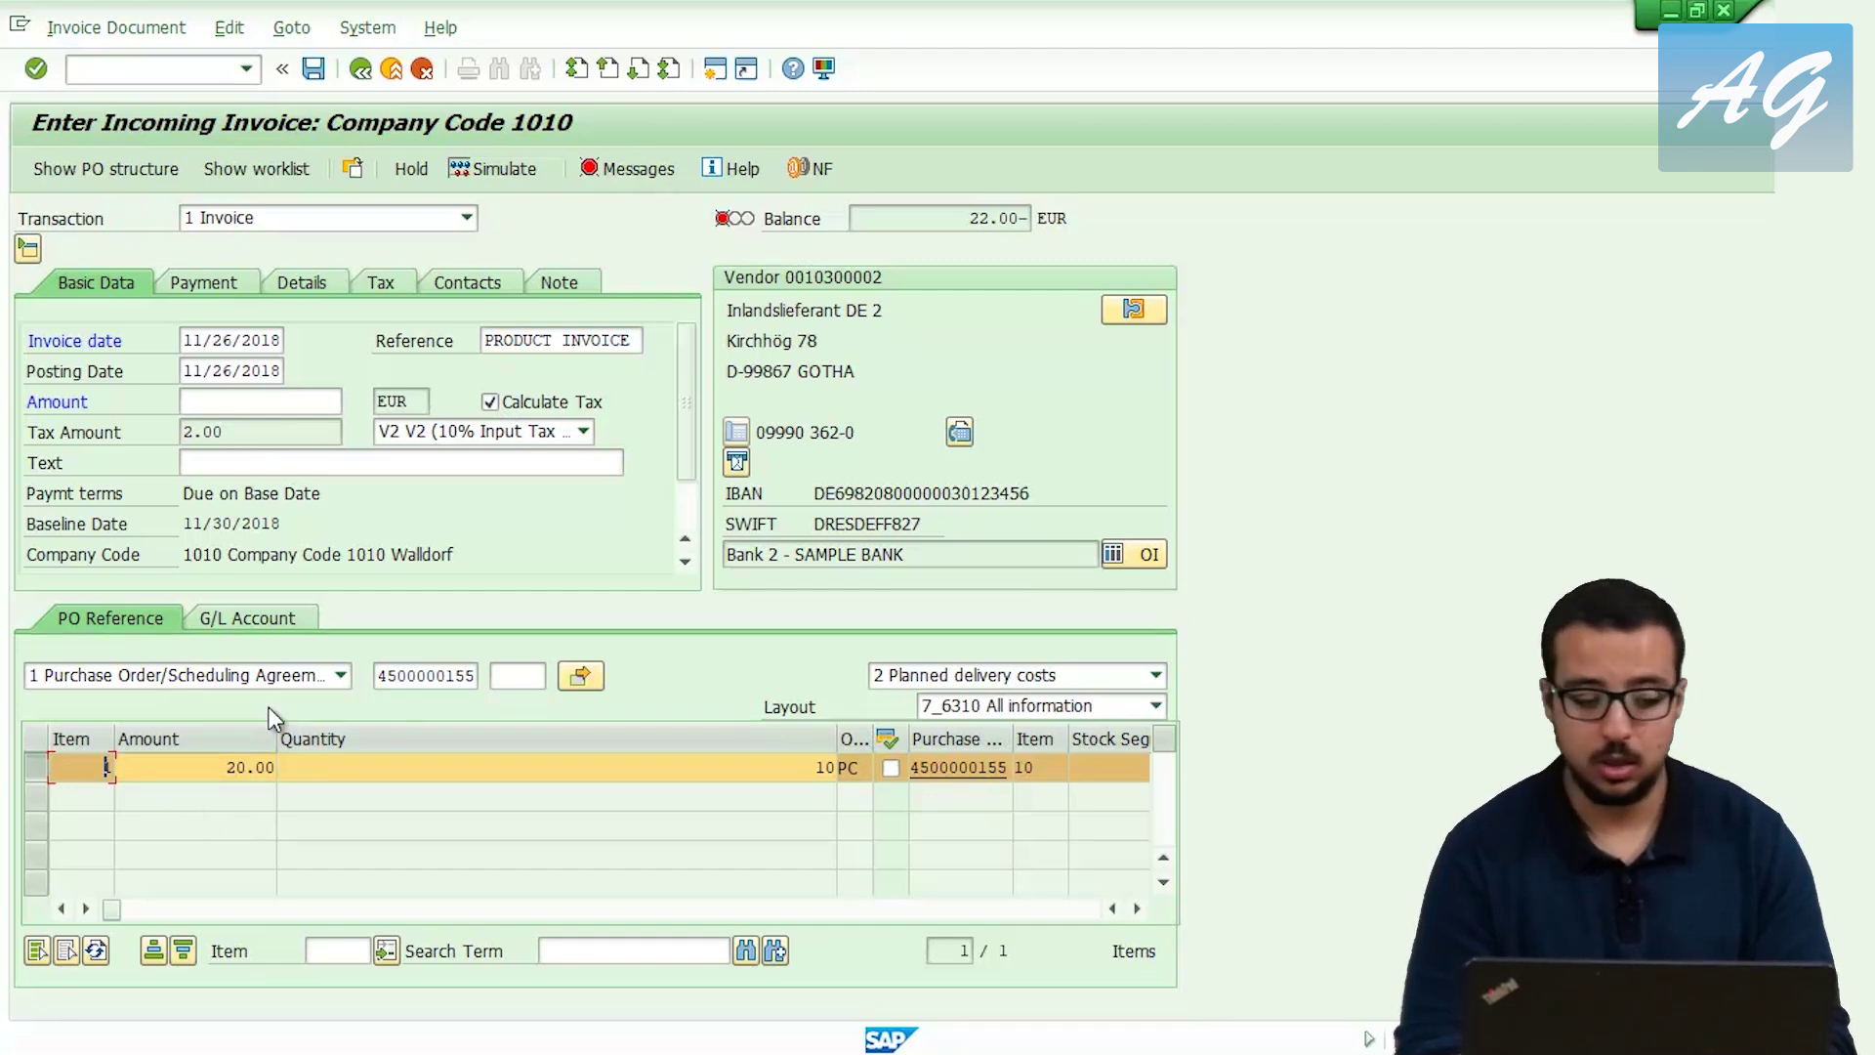
Set the invoice header's amount to 22 EUR.
left_click(249, 396)
type("22")
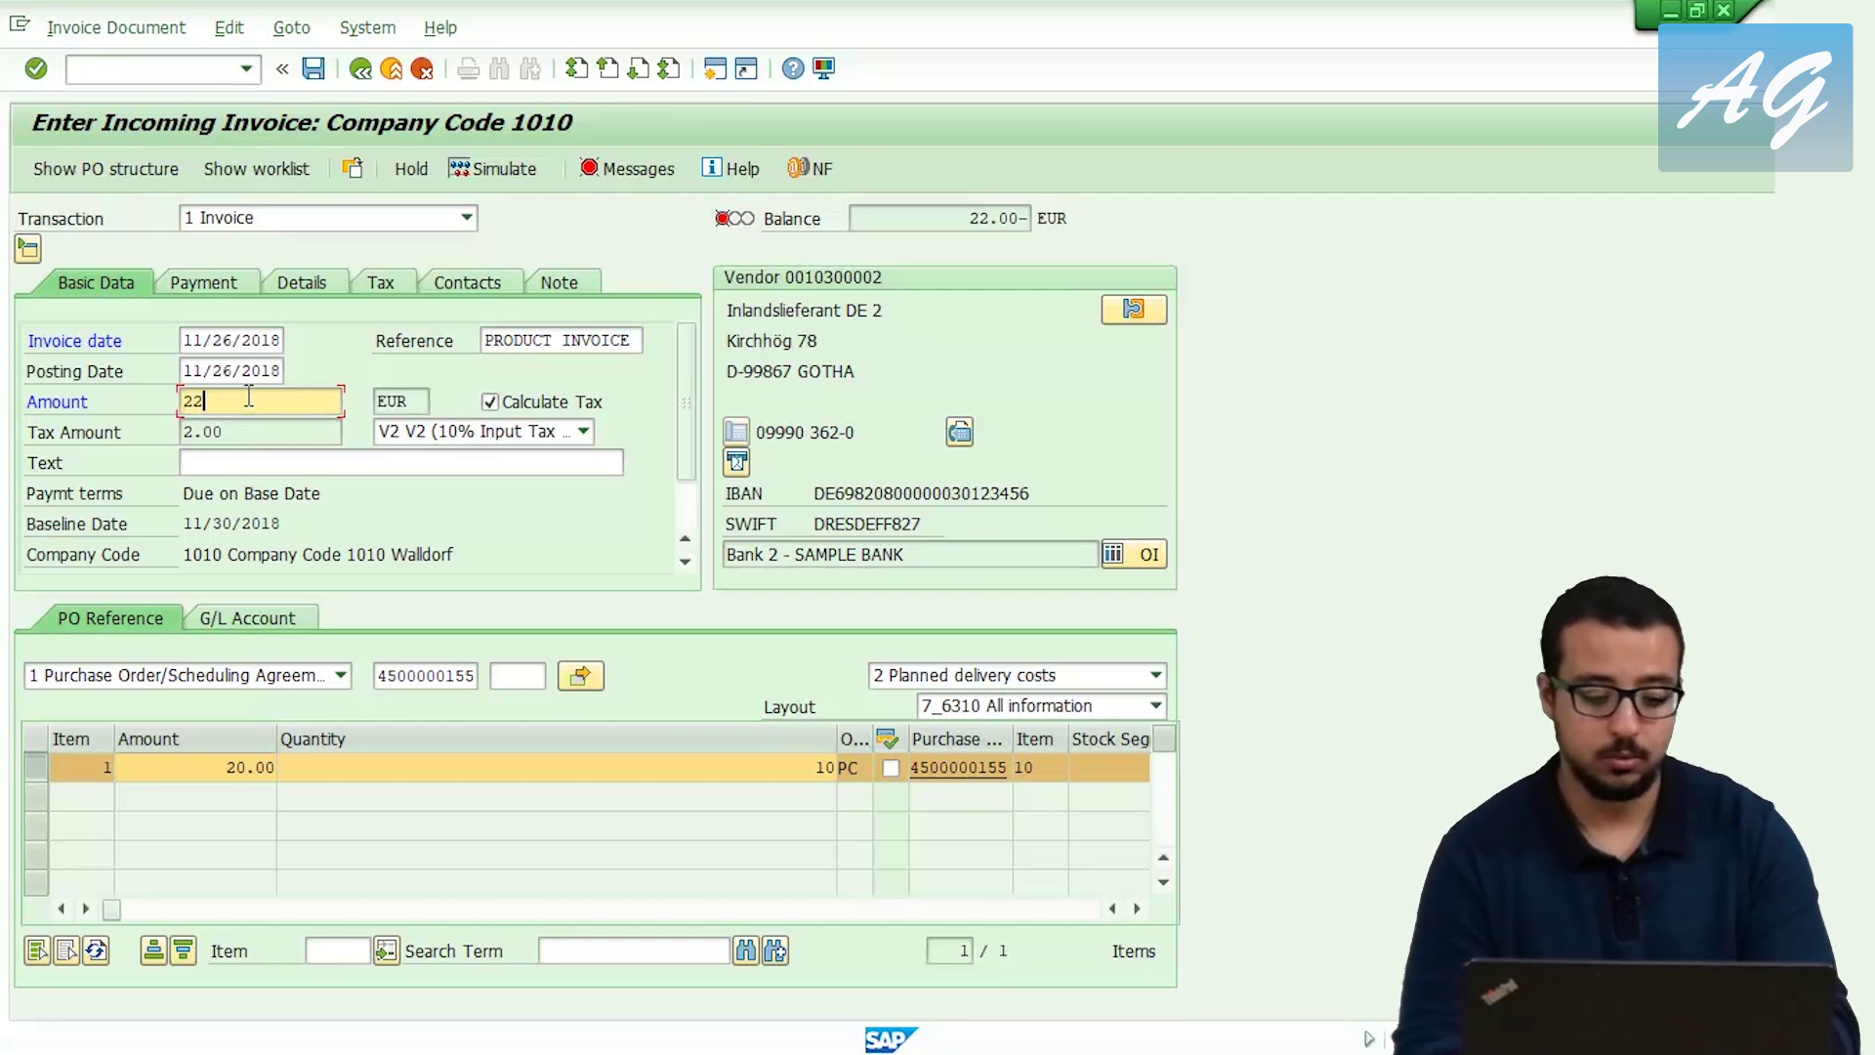
key("Return")
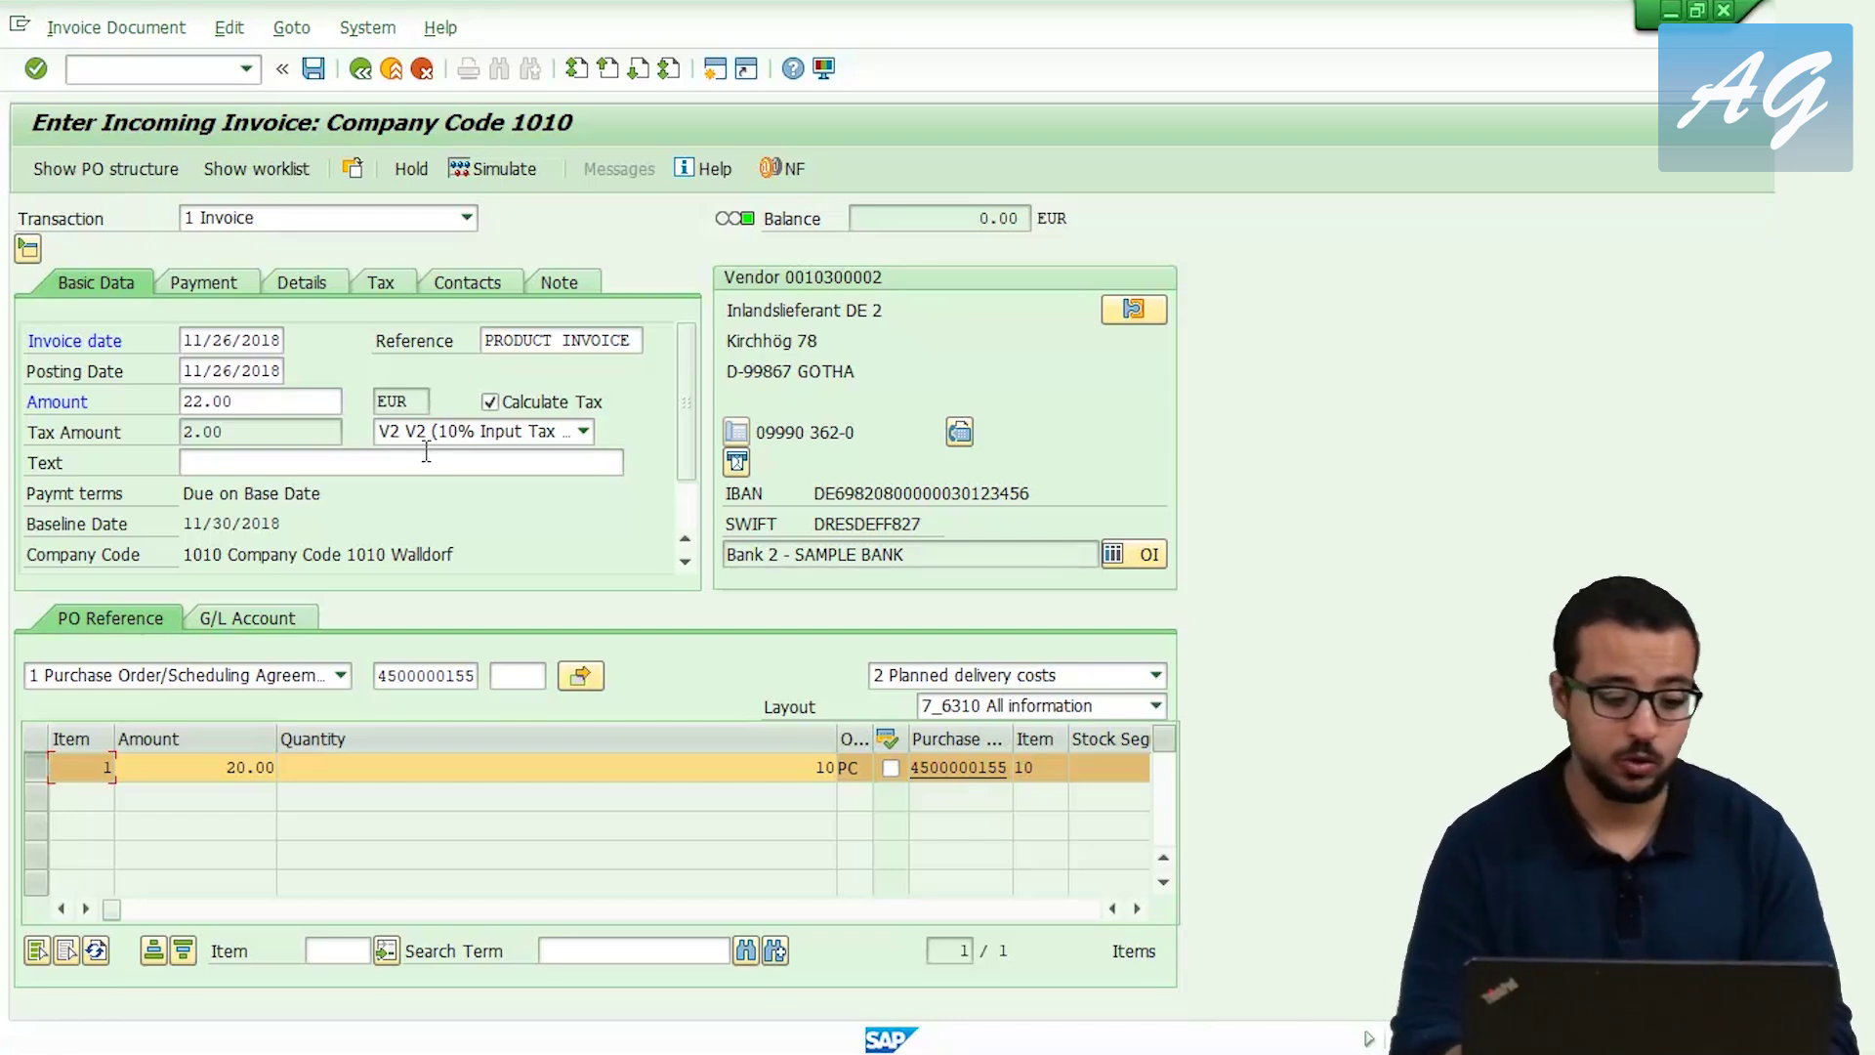
Set the freight item's amount to 25 and the invoice header's amount to 27.5 EUR.
left_click_drag(211, 772, 515, 761)
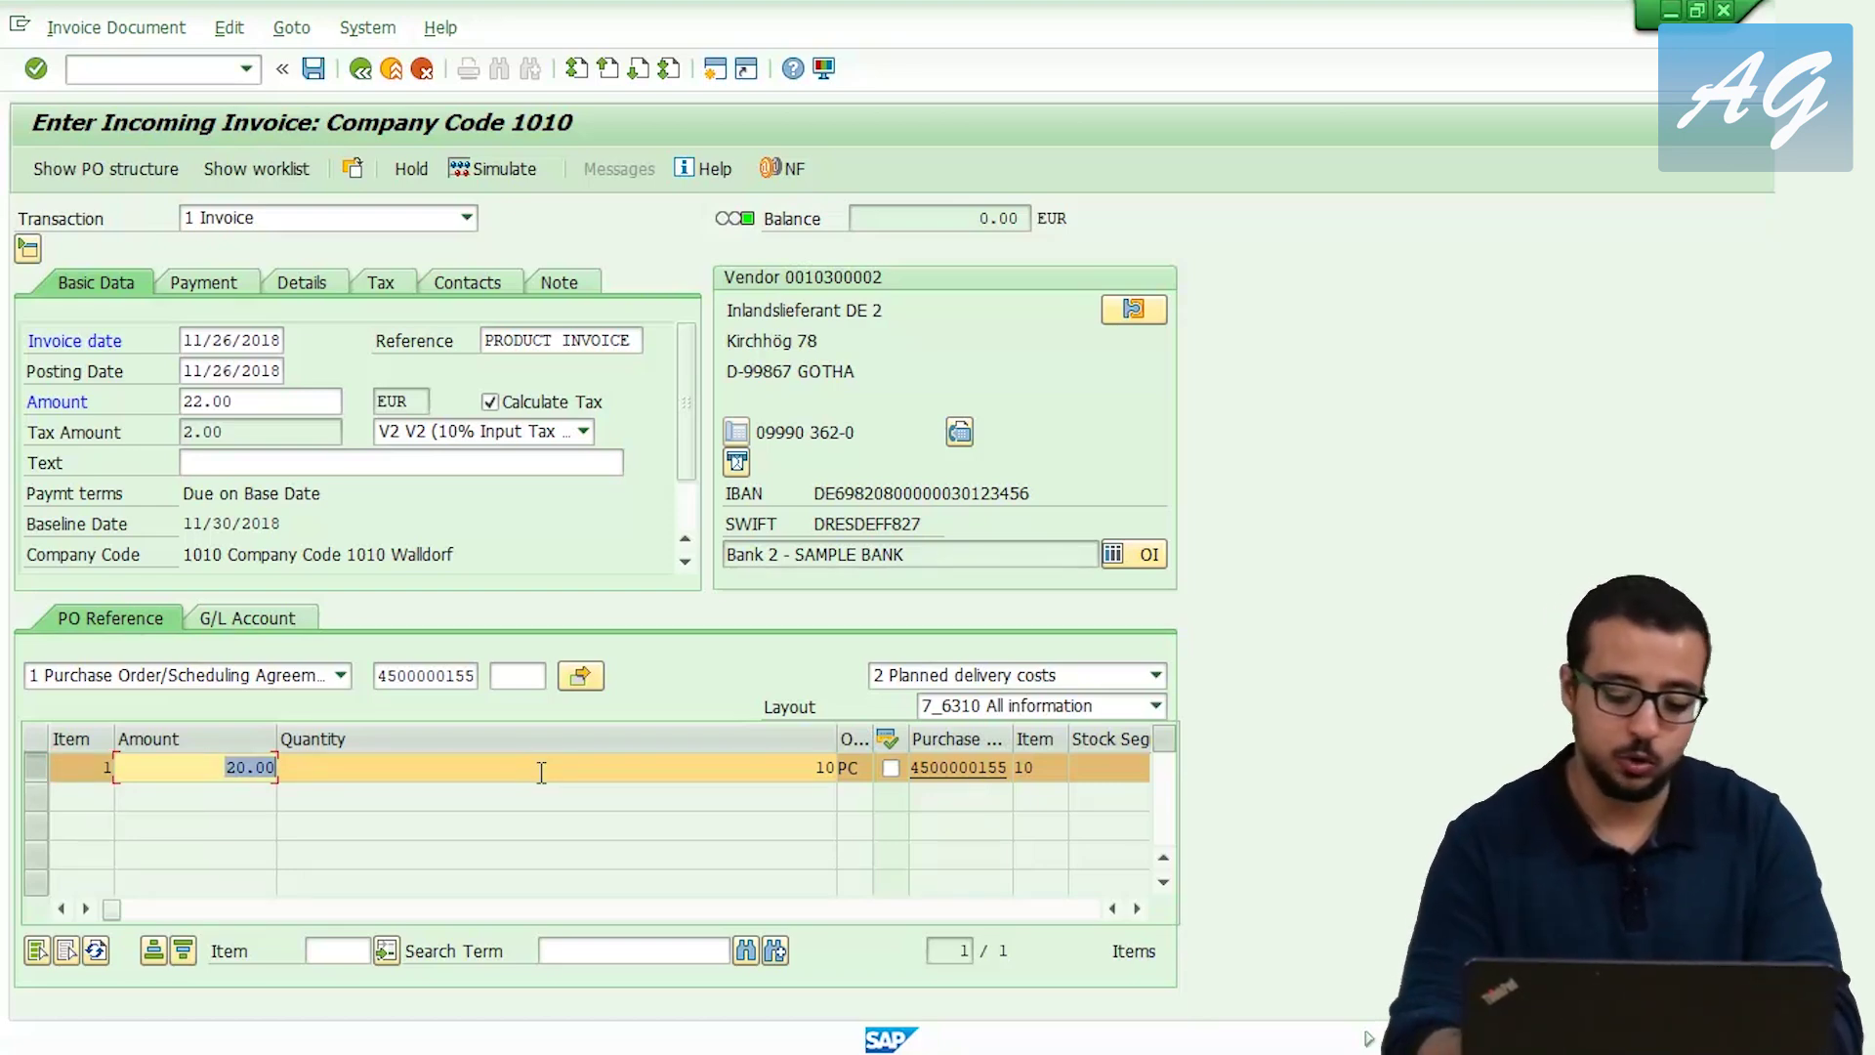
type("25")
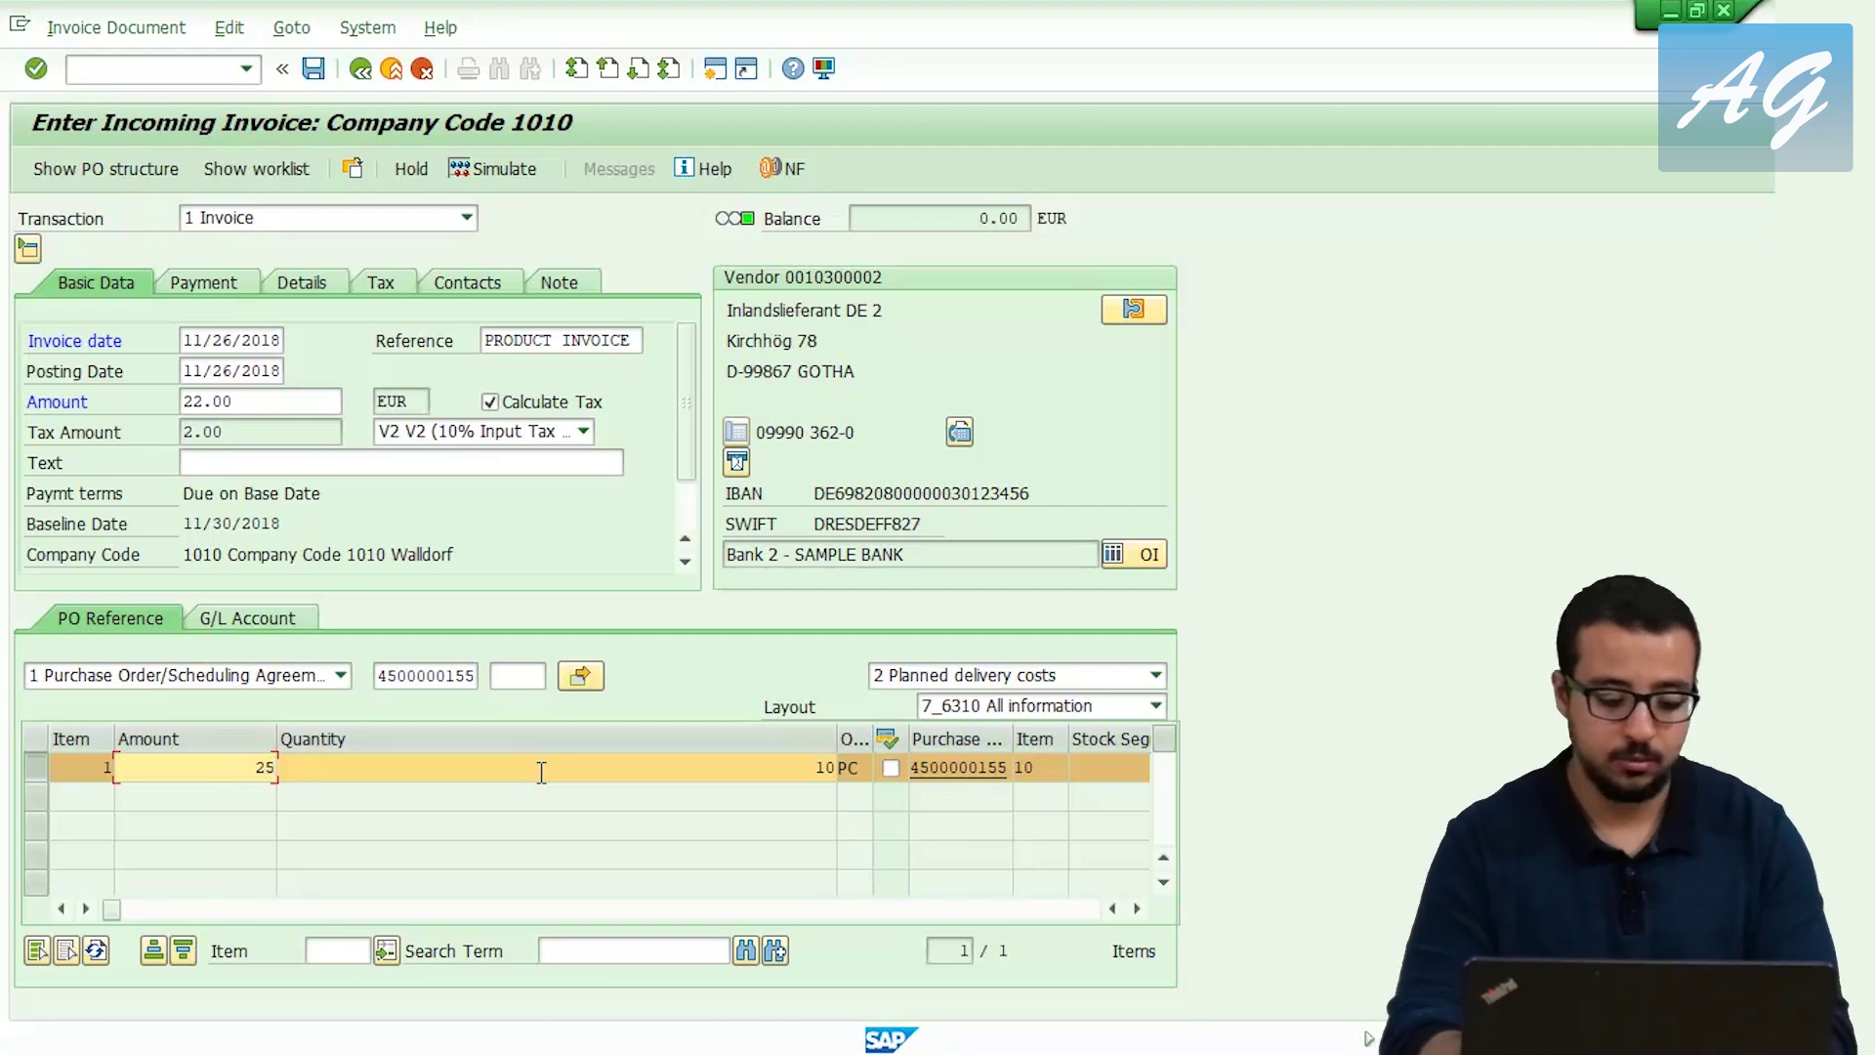
key("Return")
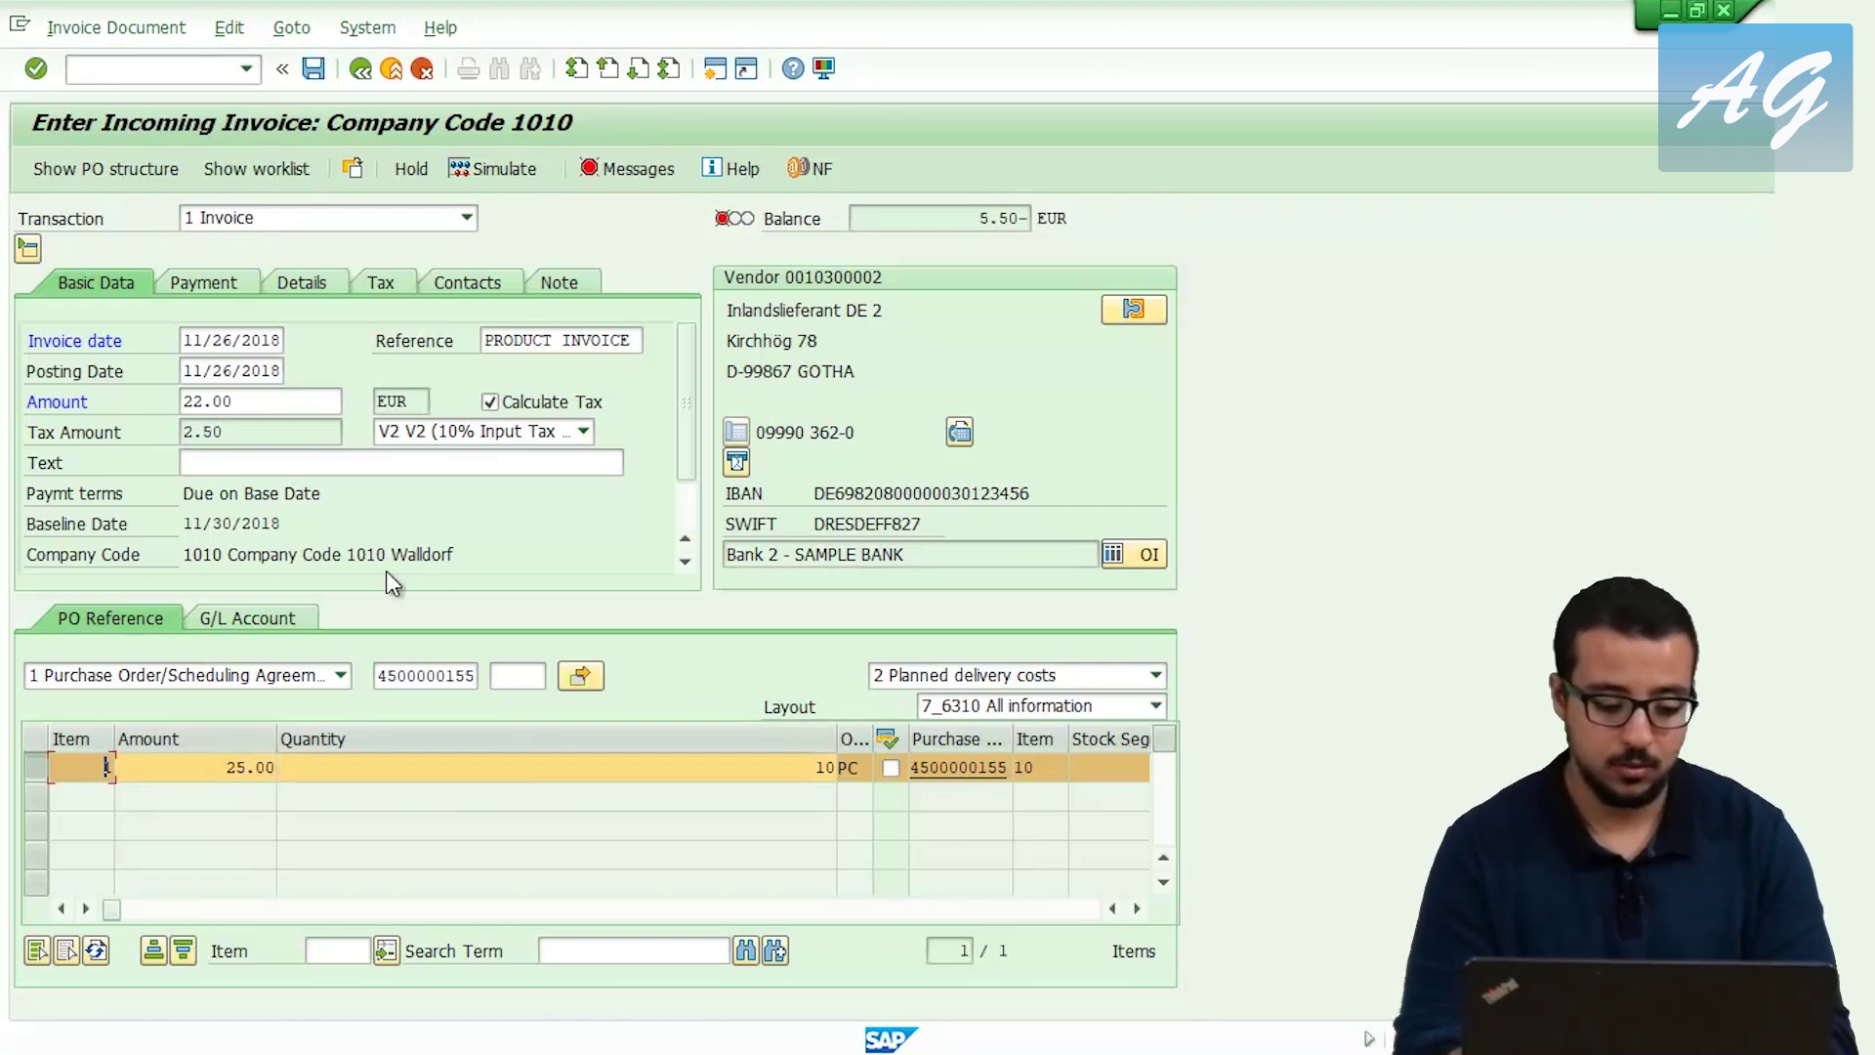
double_click(250, 402)
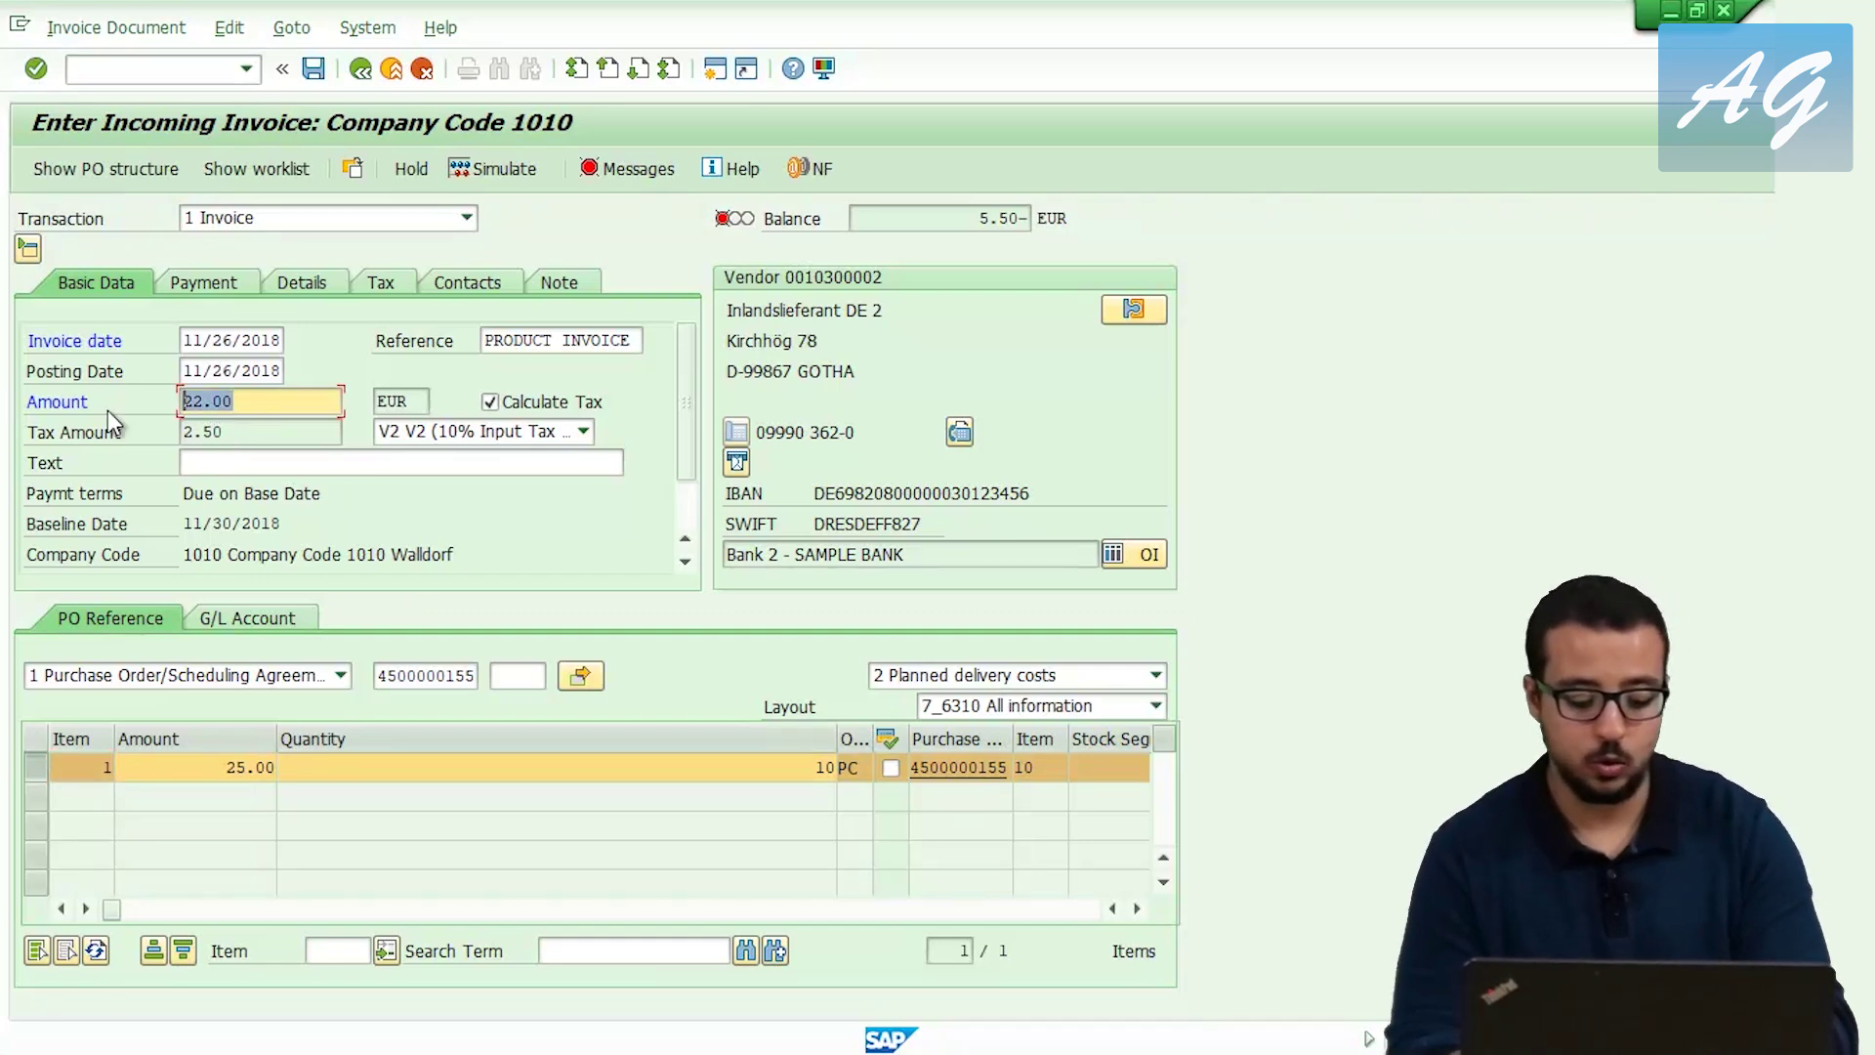
type("27.5")
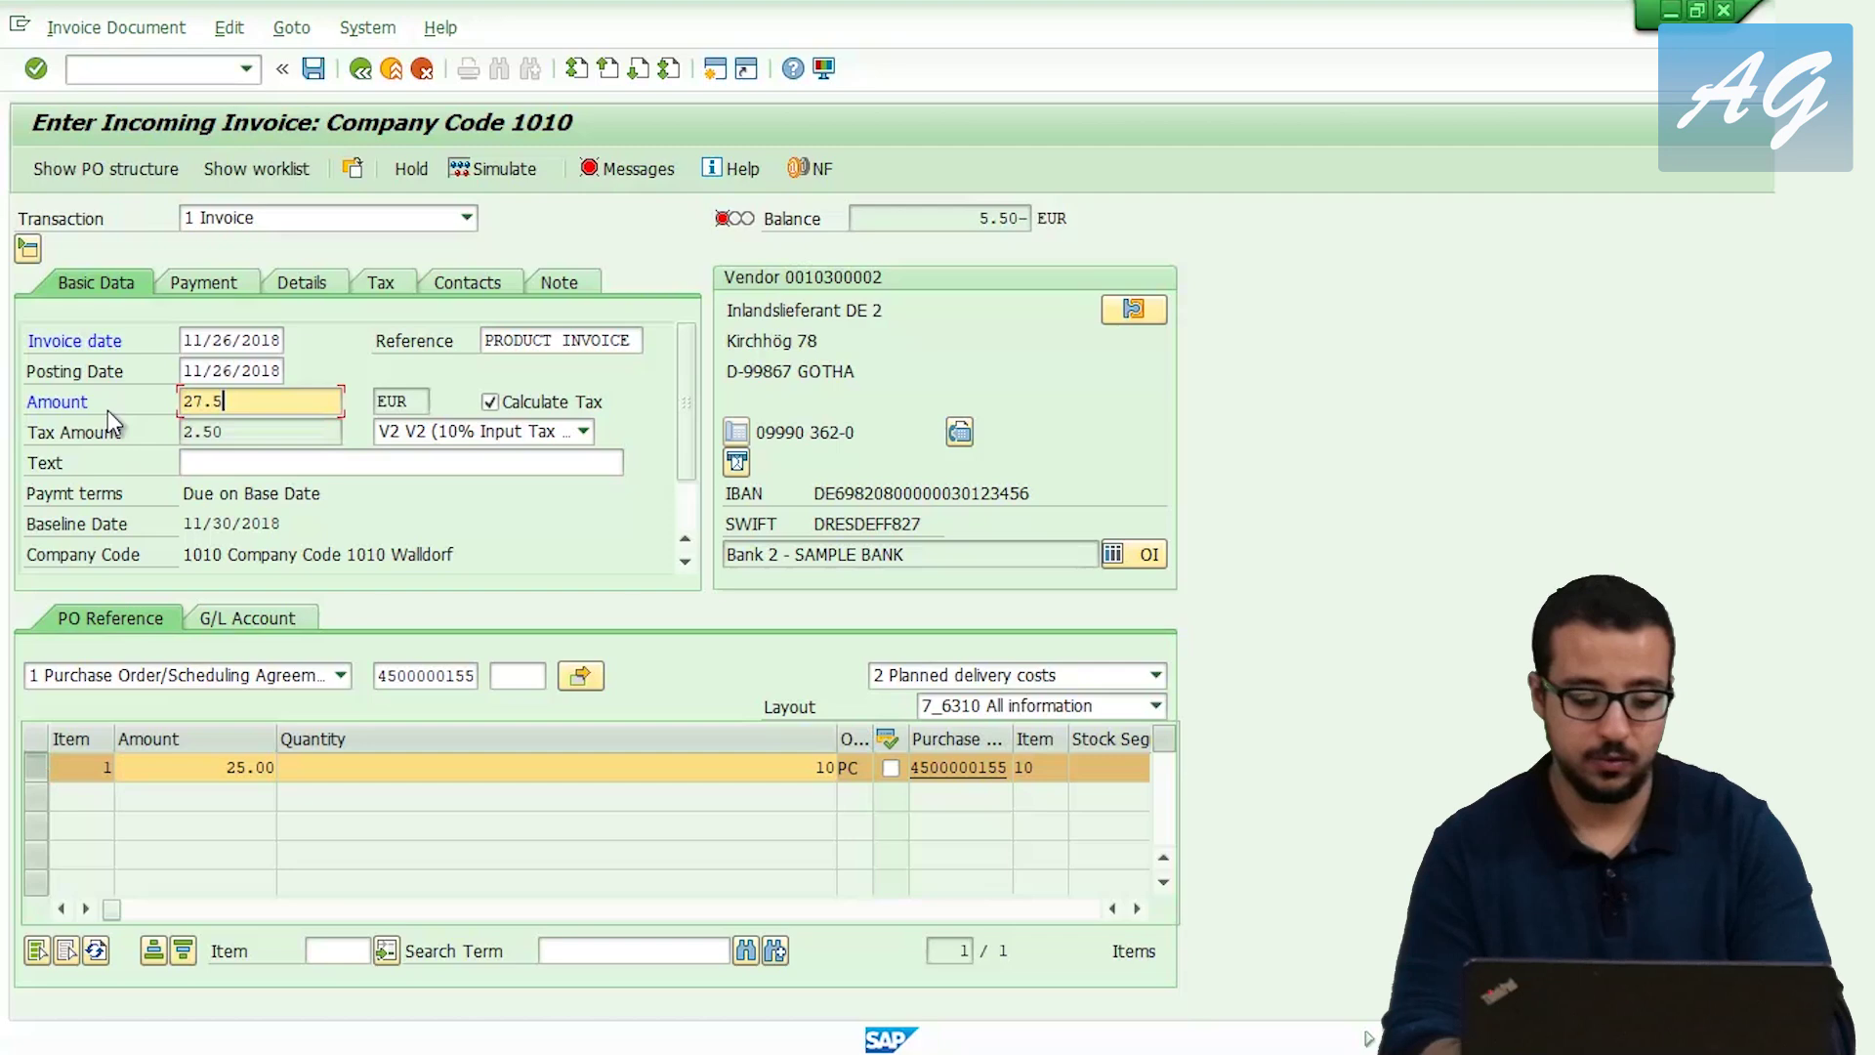
key("Return")
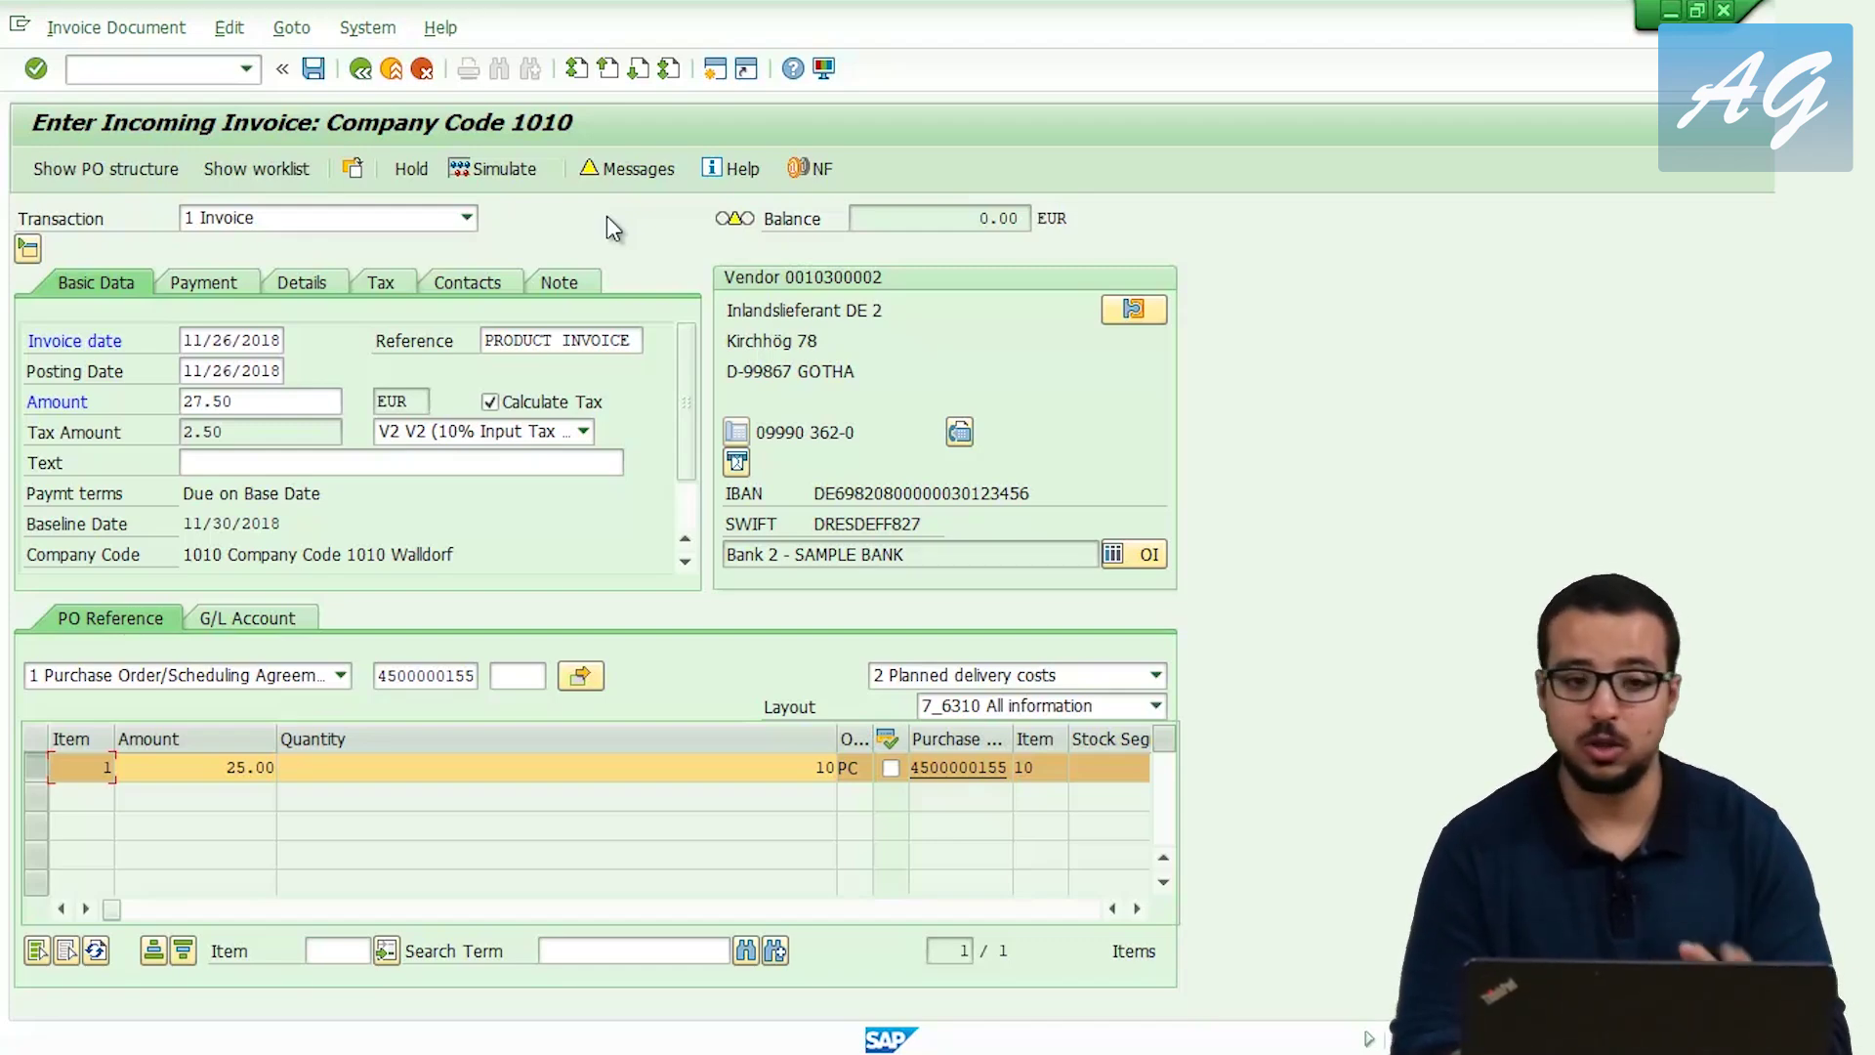
Review the verification log for the freight invoice, close it, and post the invoice.
left_click(630, 167)
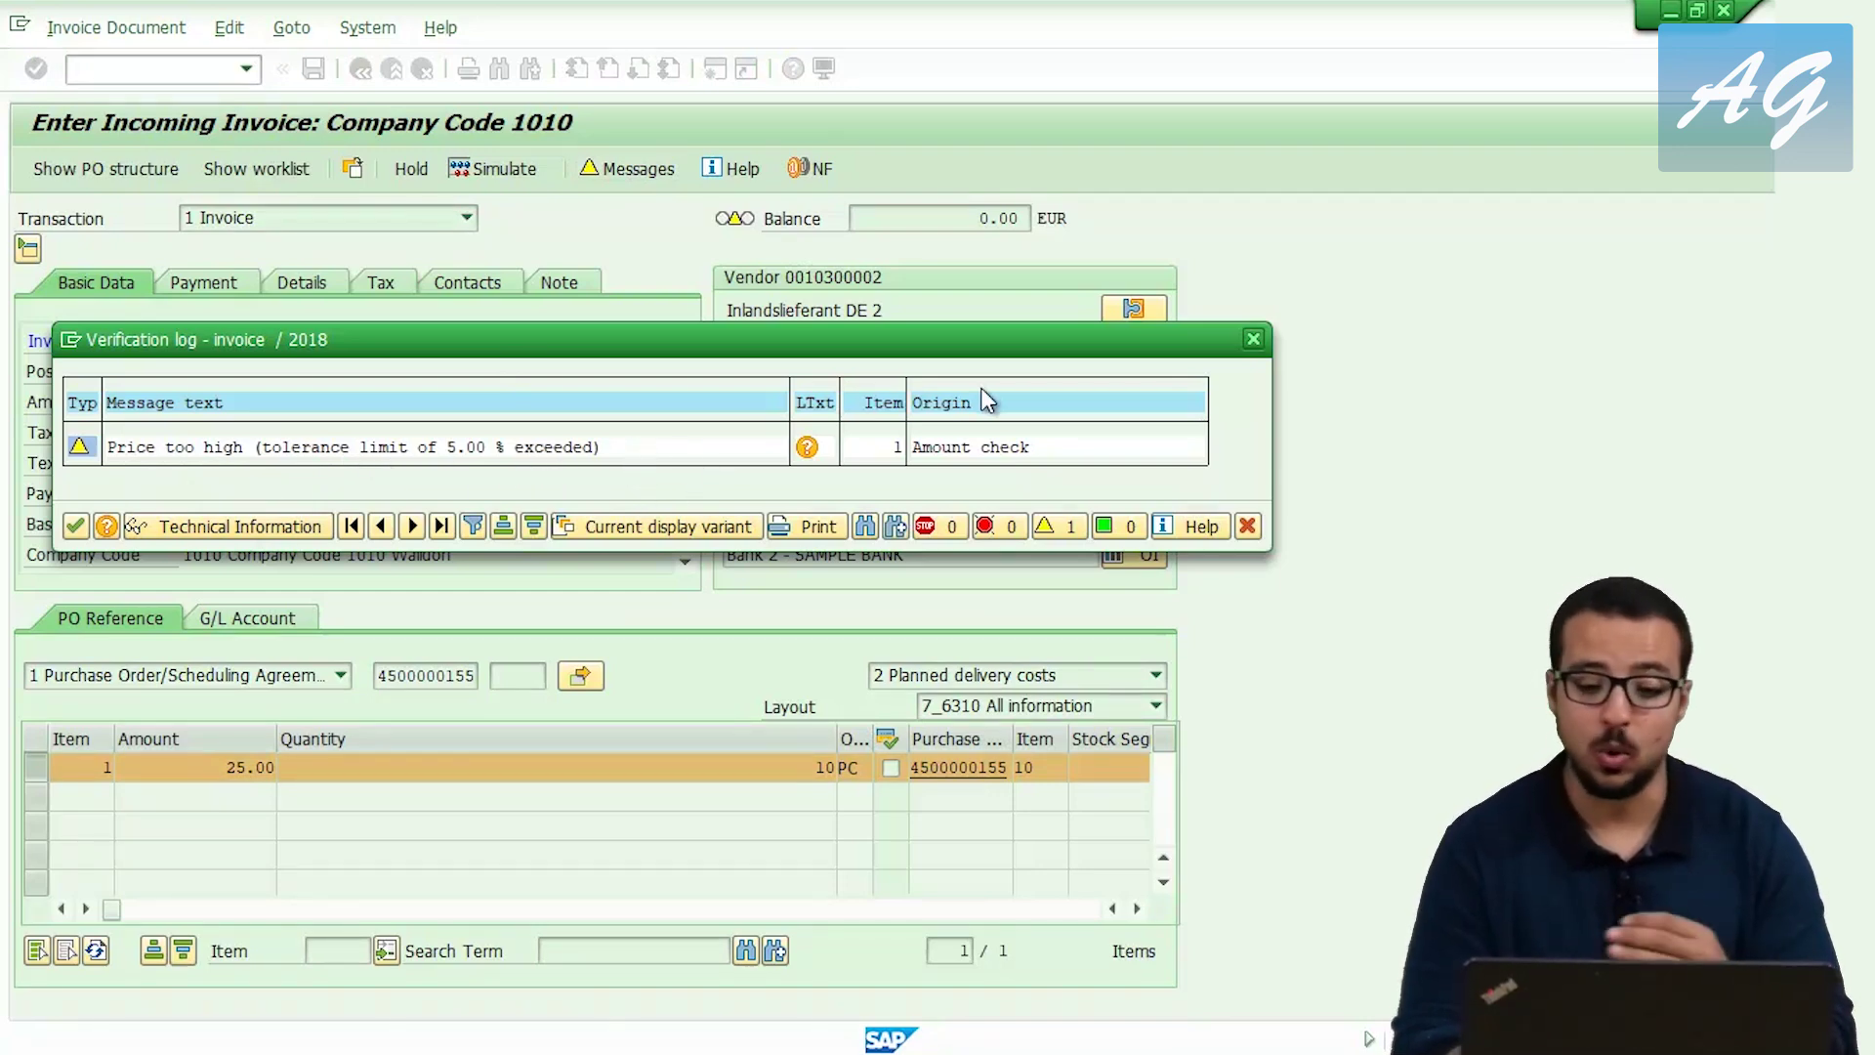
left_click(1251, 340)
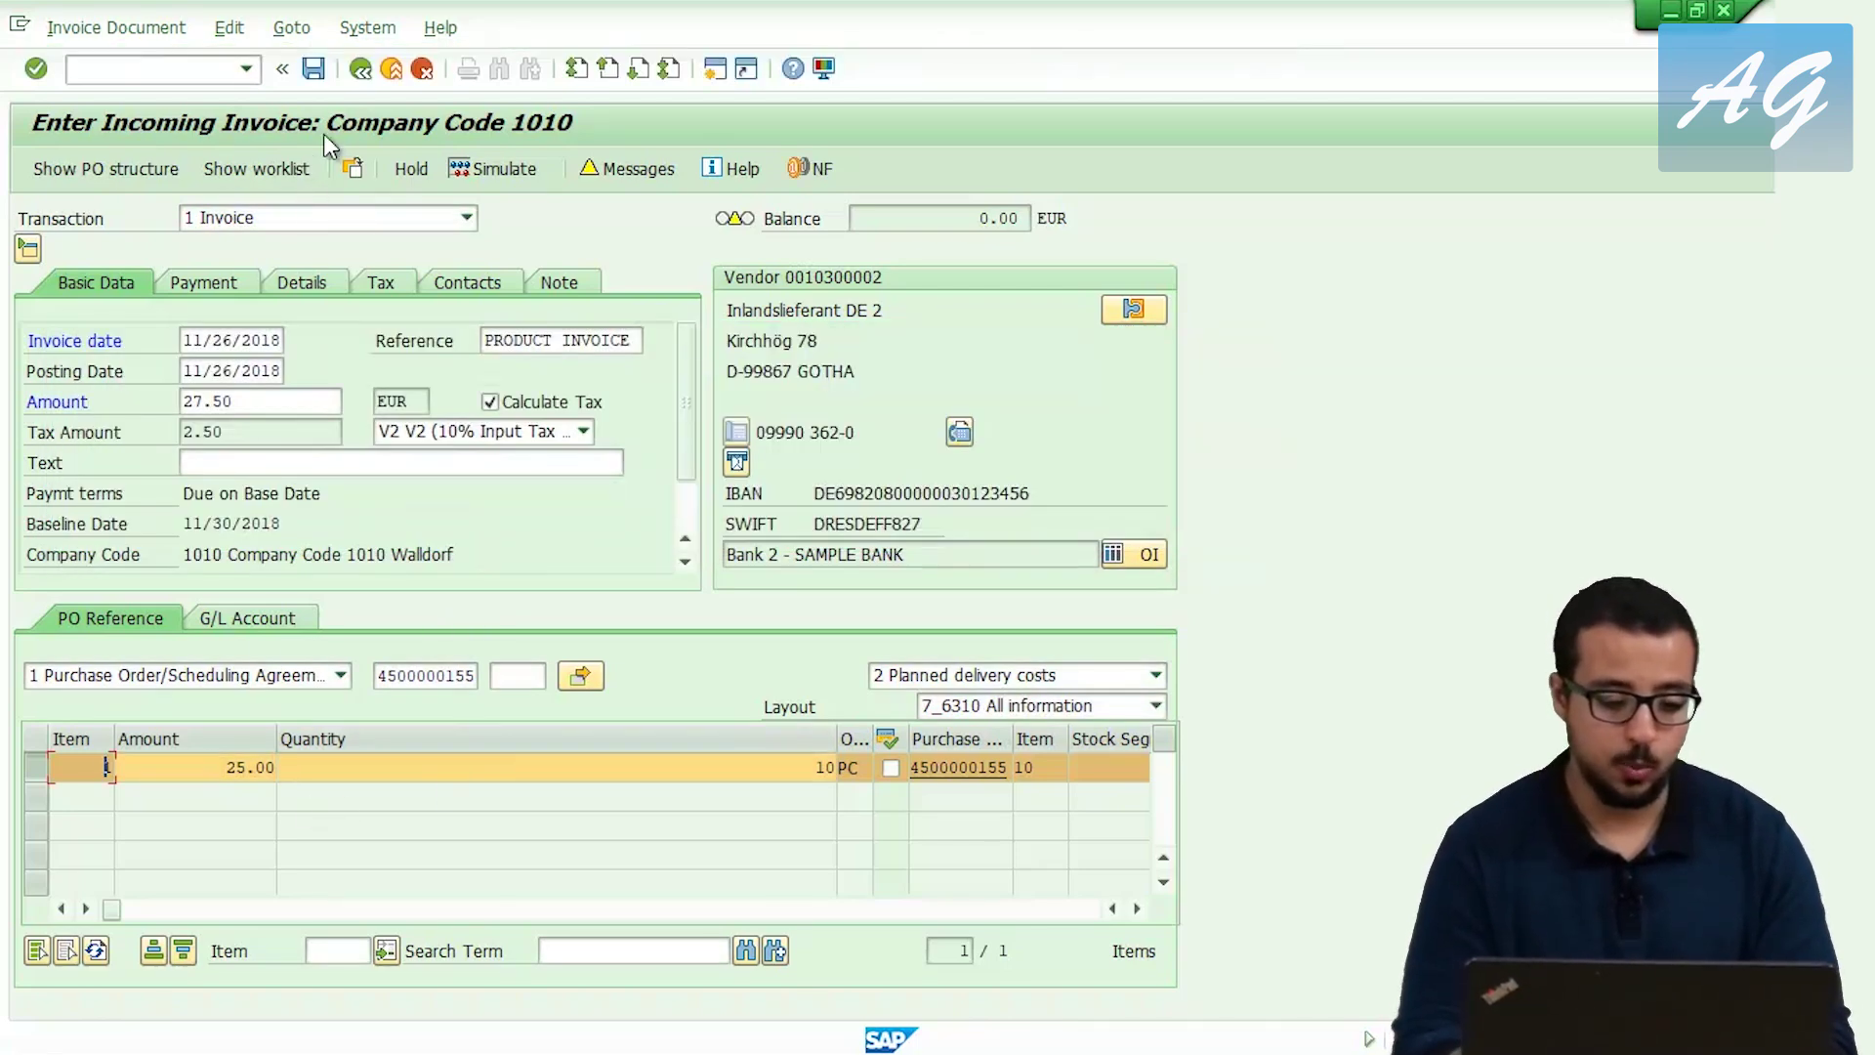
left_click(315, 72)
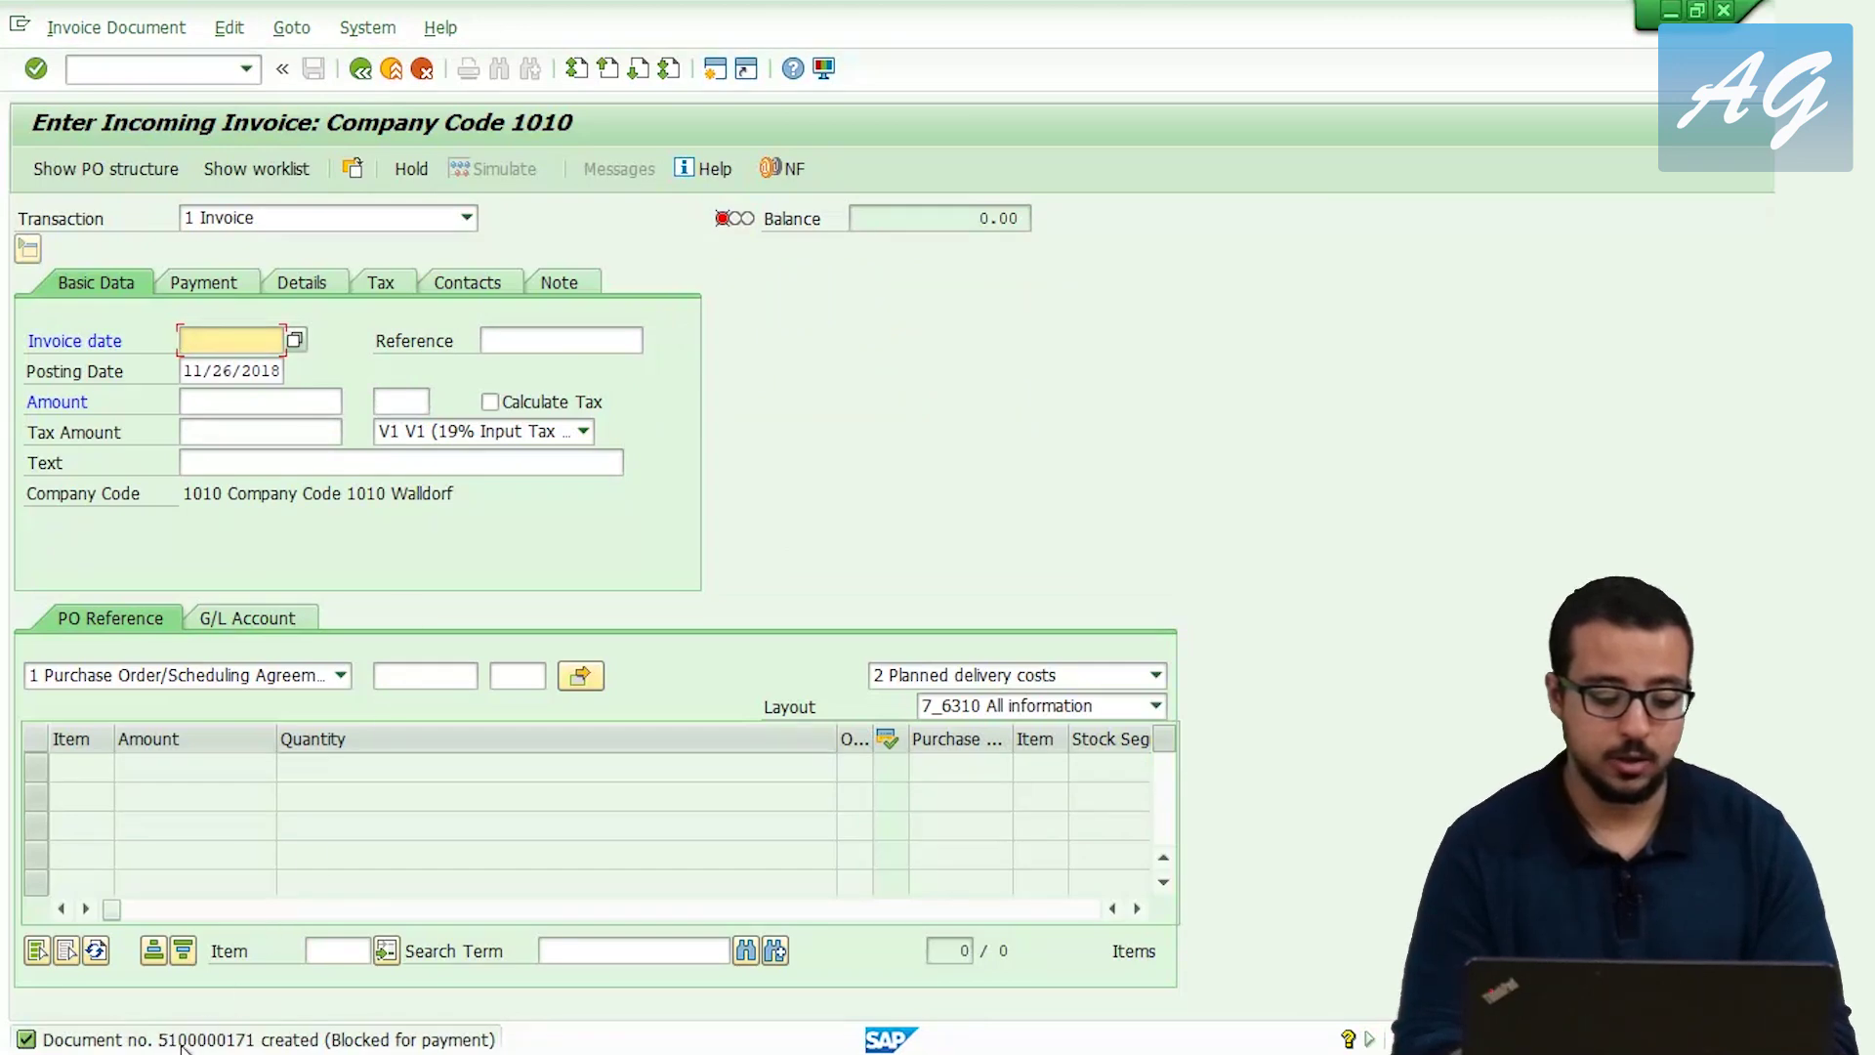
Read the detailed explanation of the posting message and close it.
double_click(187, 1043)
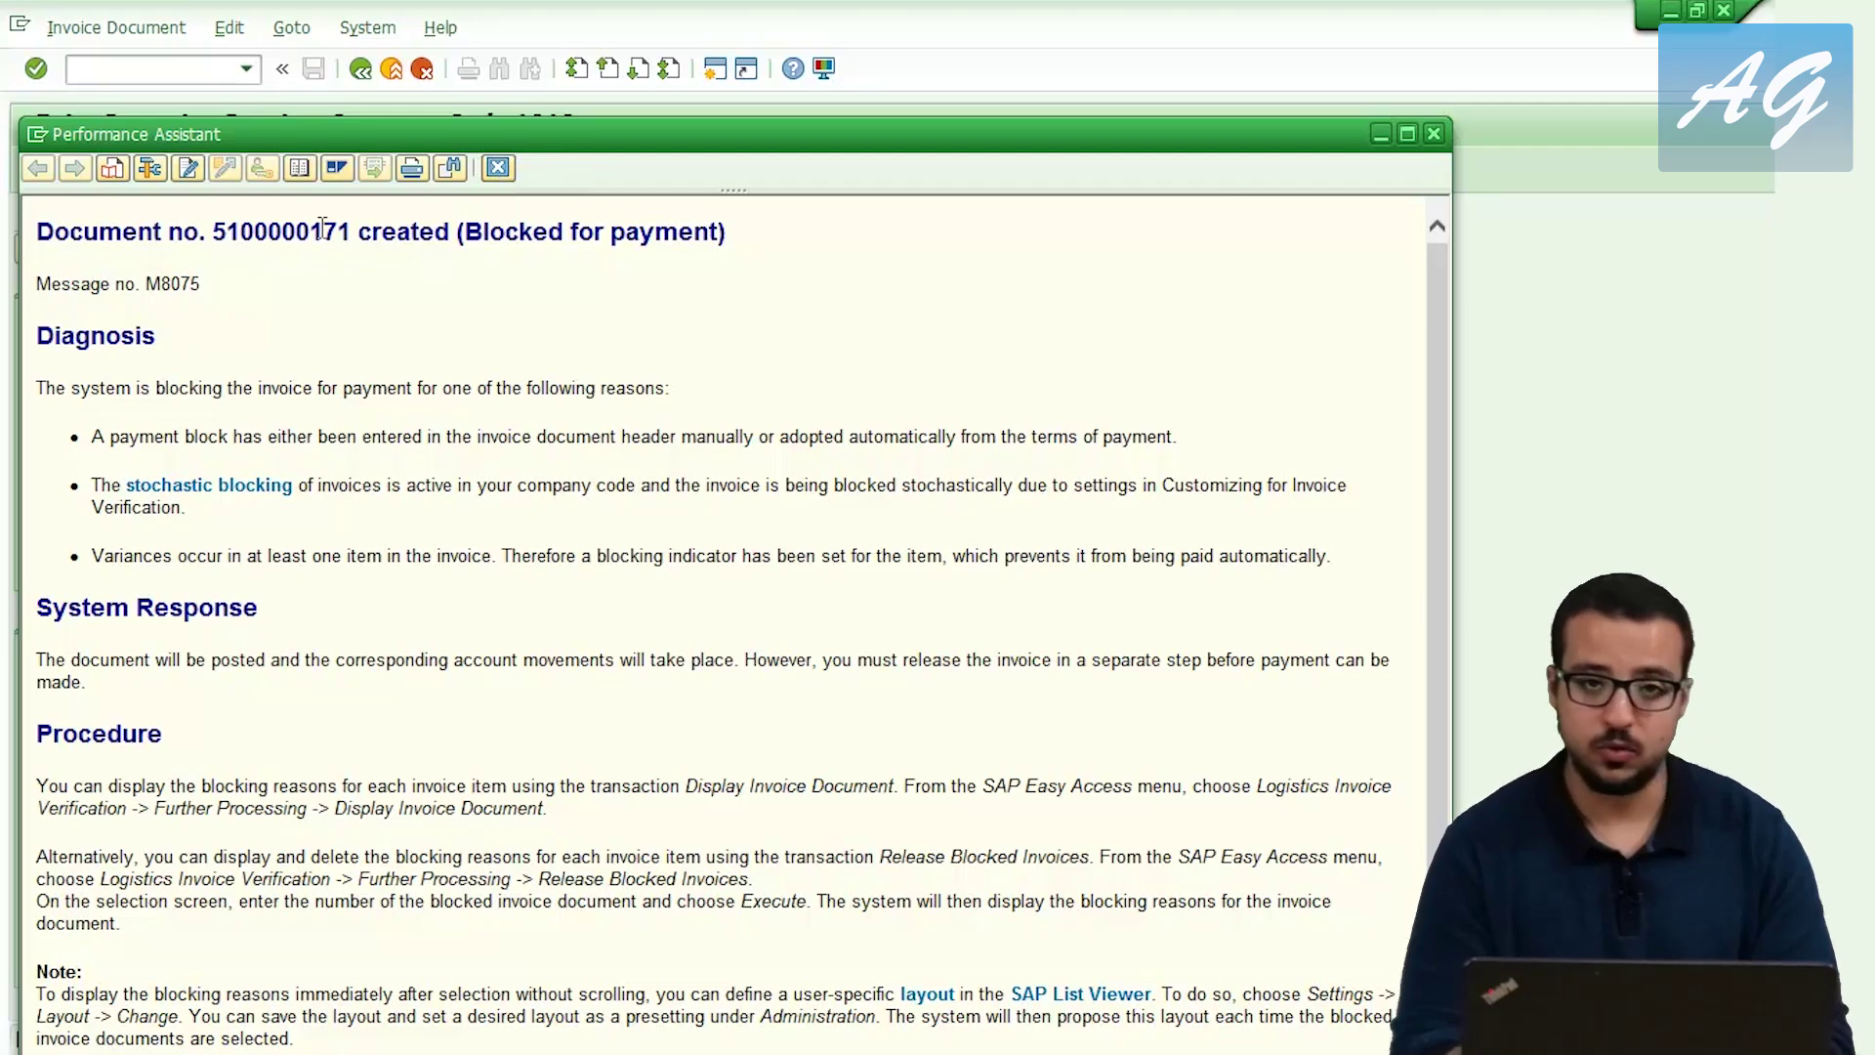
left_click(499, 168)
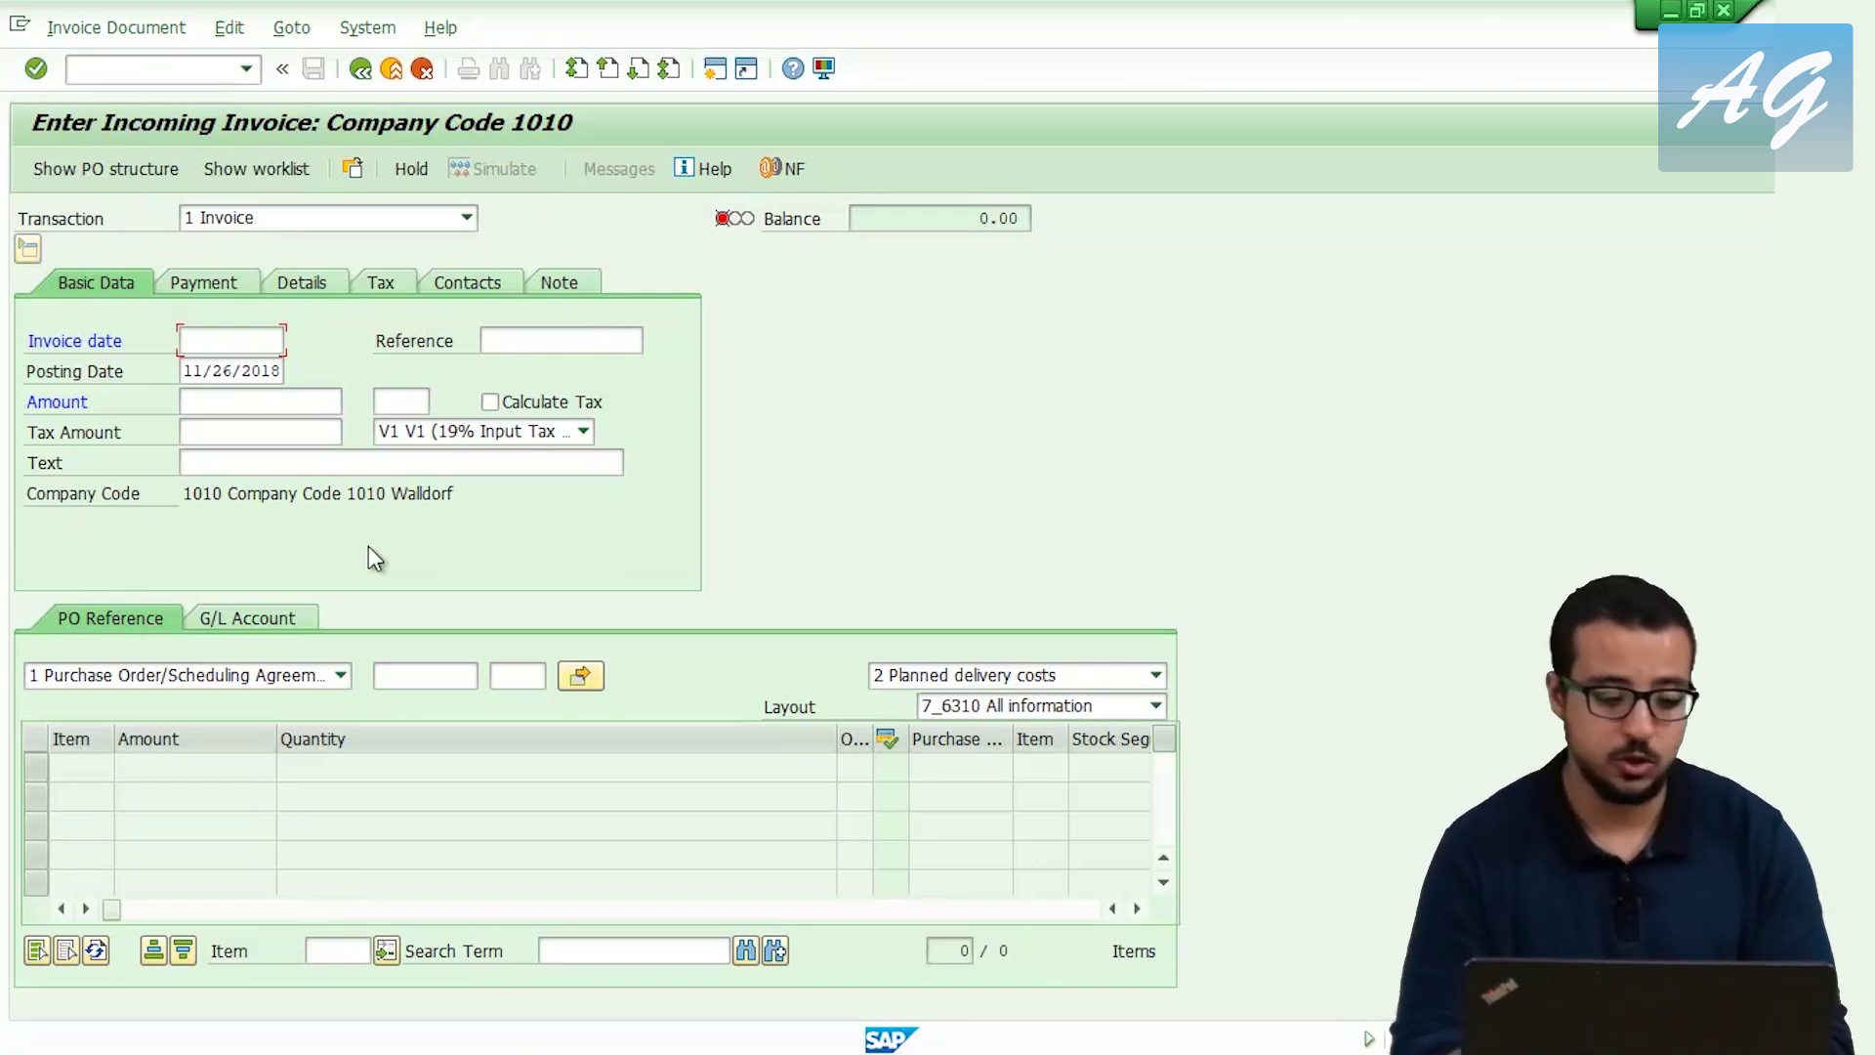
Set the new invoice's date to 11/26/2018 and its reference to dfdf.
left_click(210, 335)
key("Down")
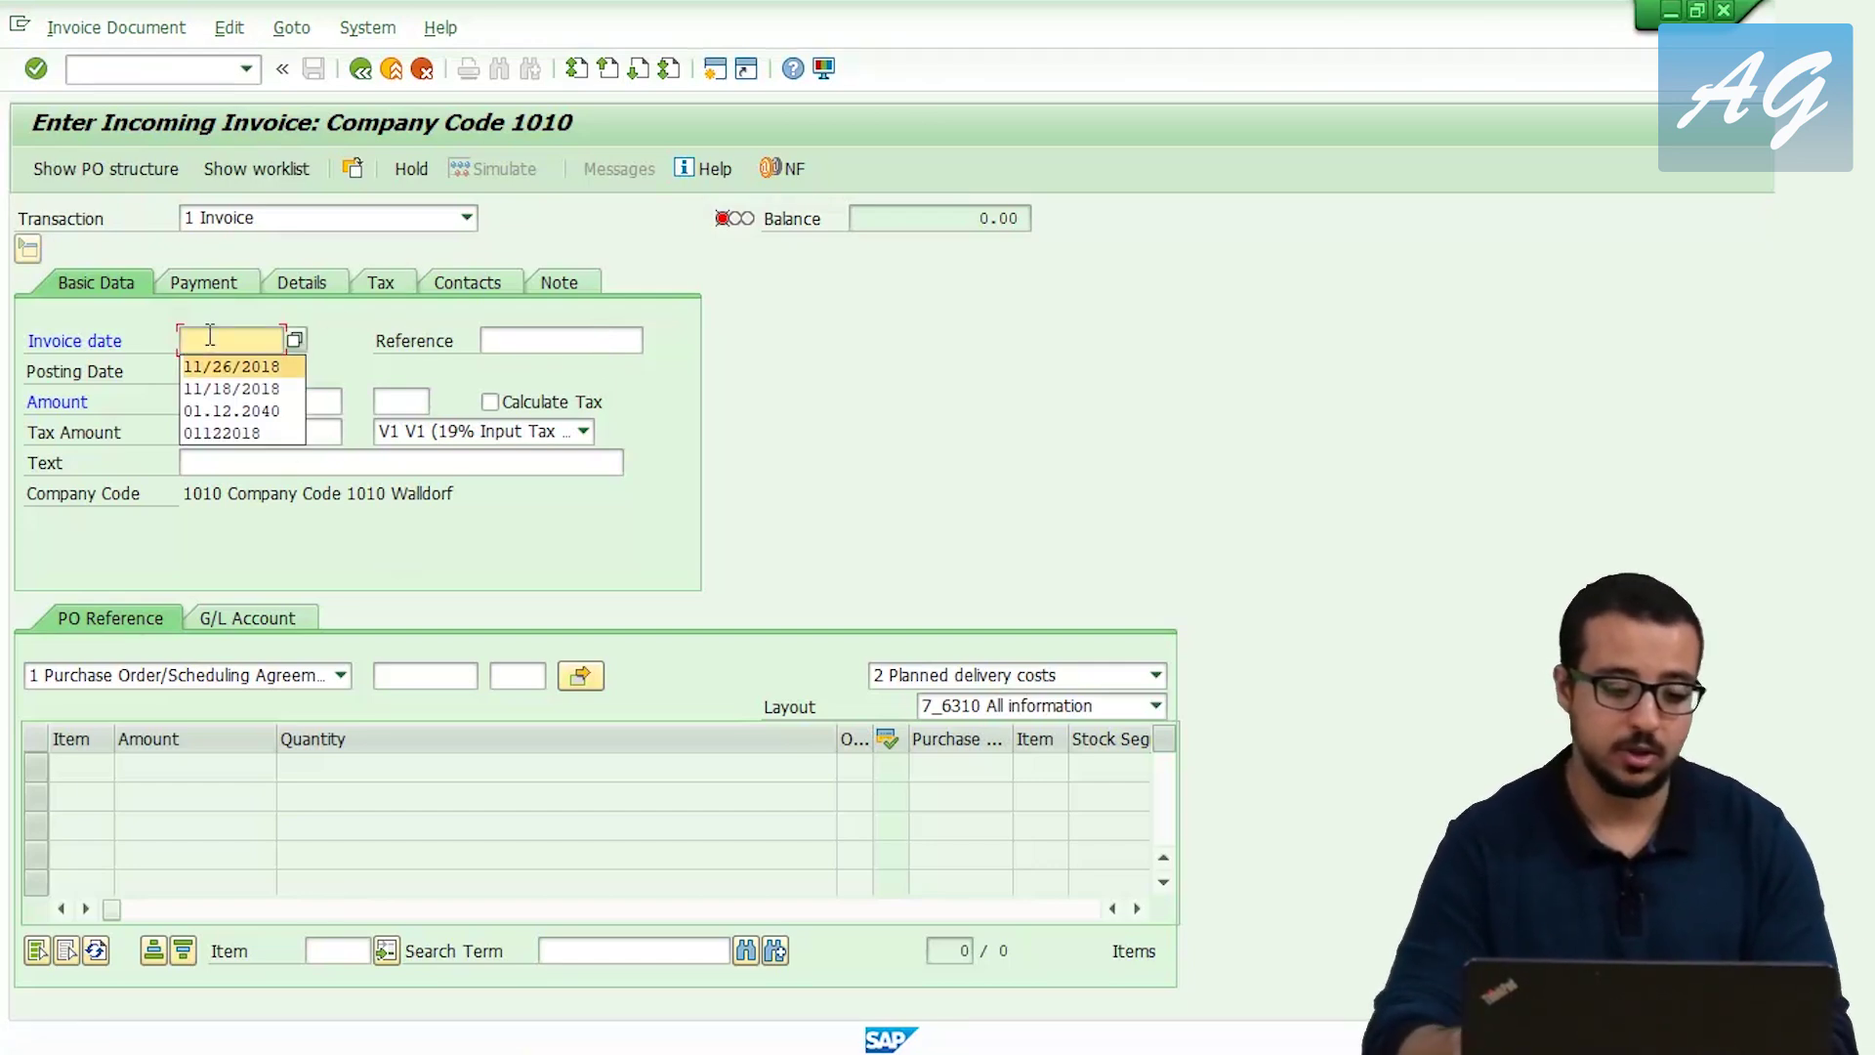
key("Tab")
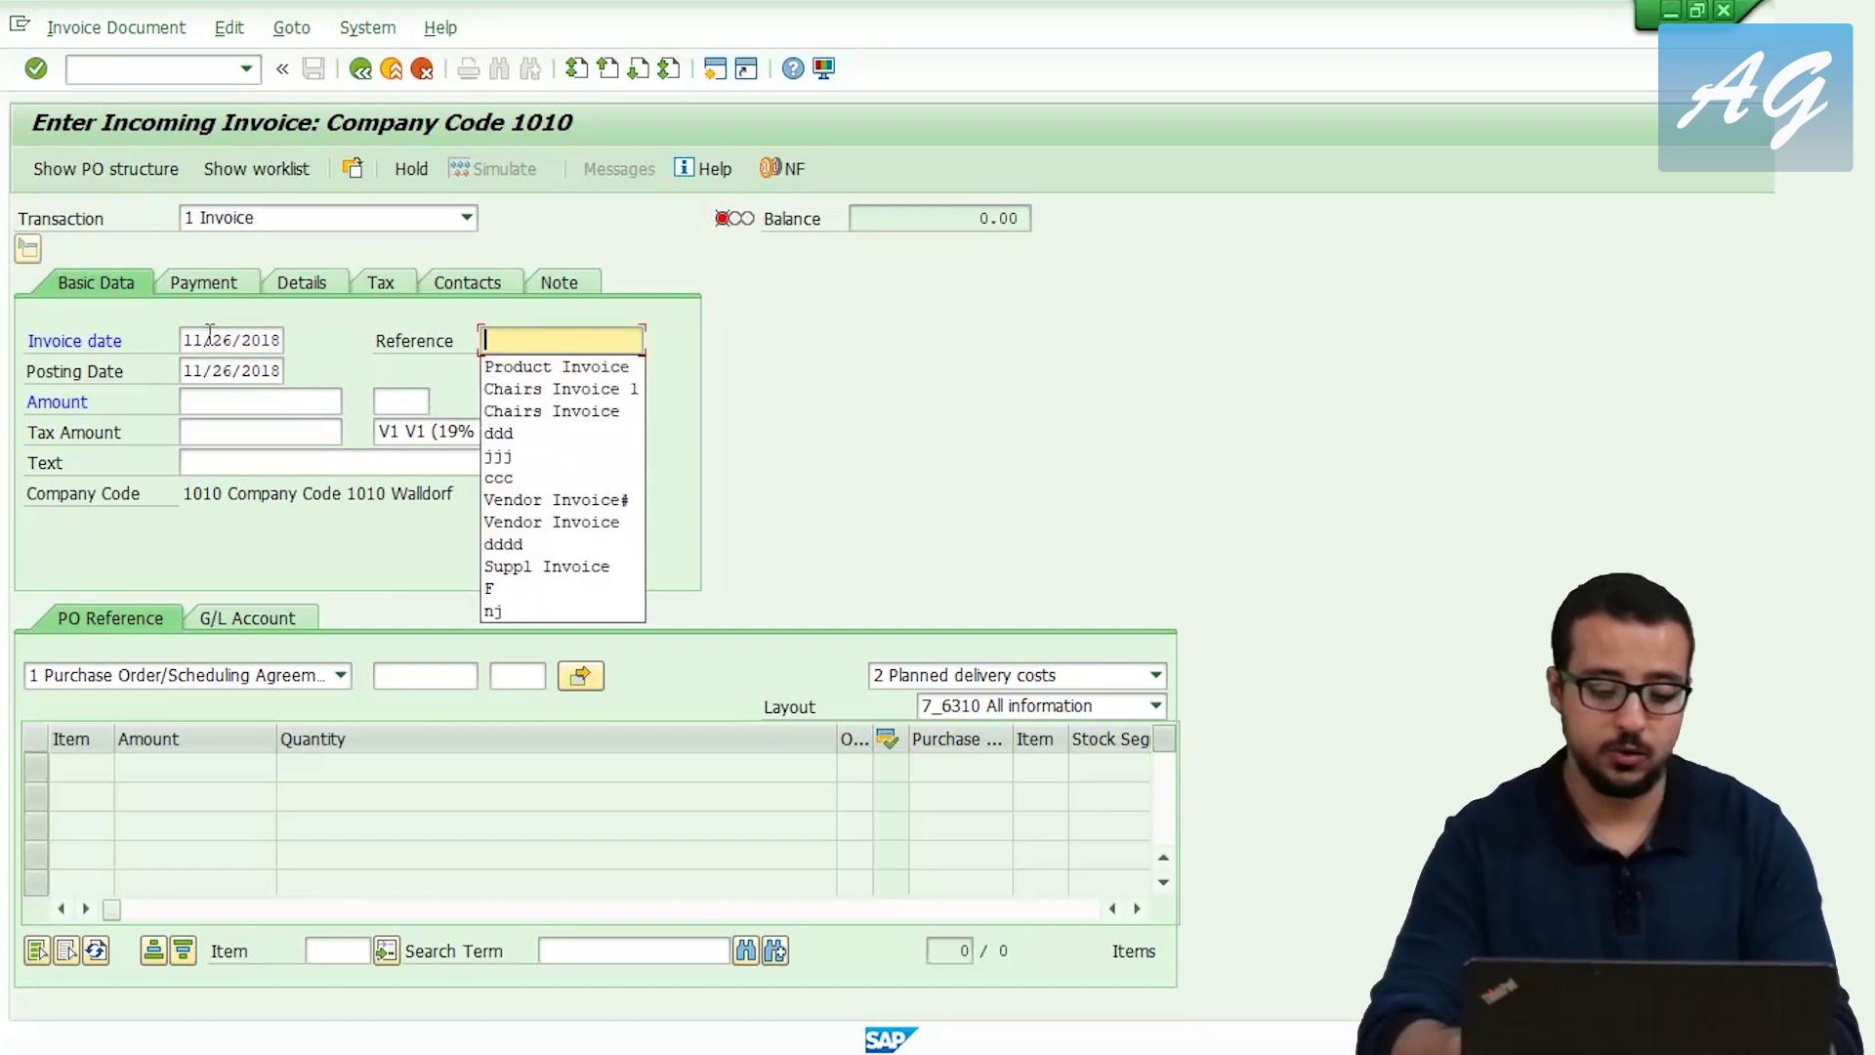
type("dfdf")
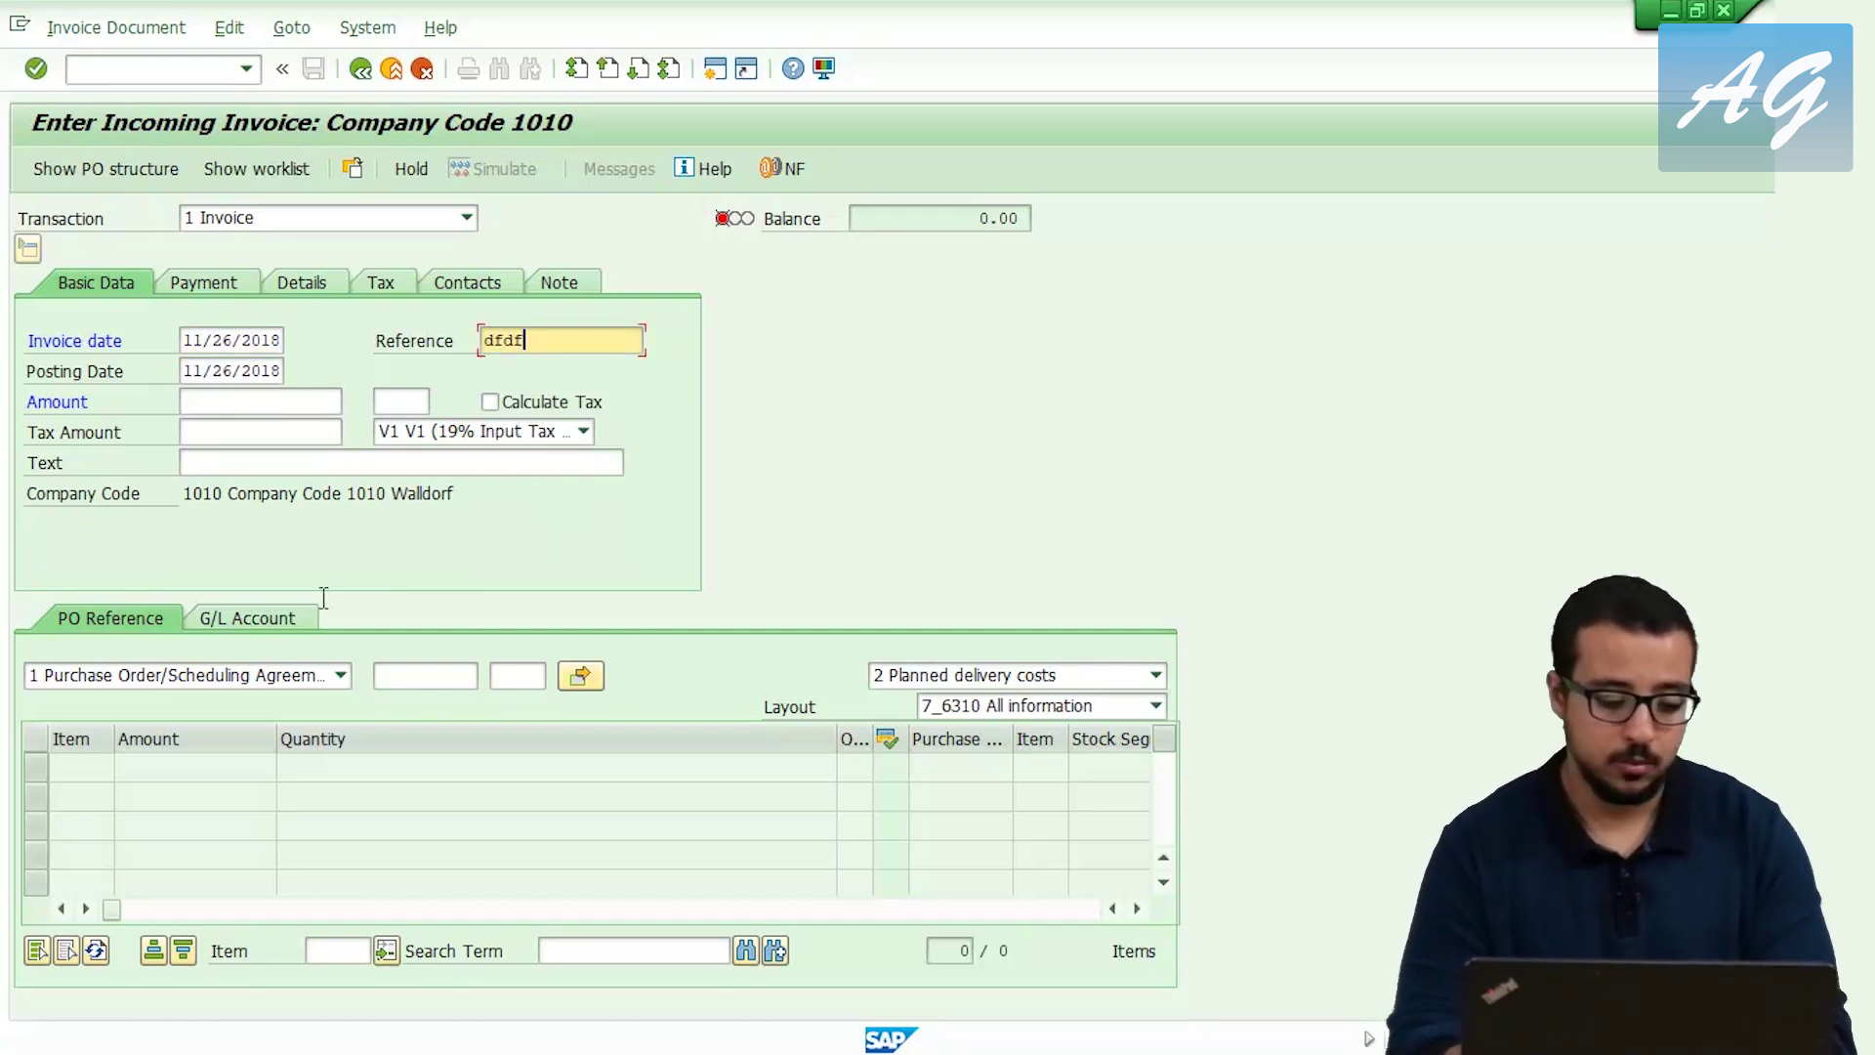
key("Return")
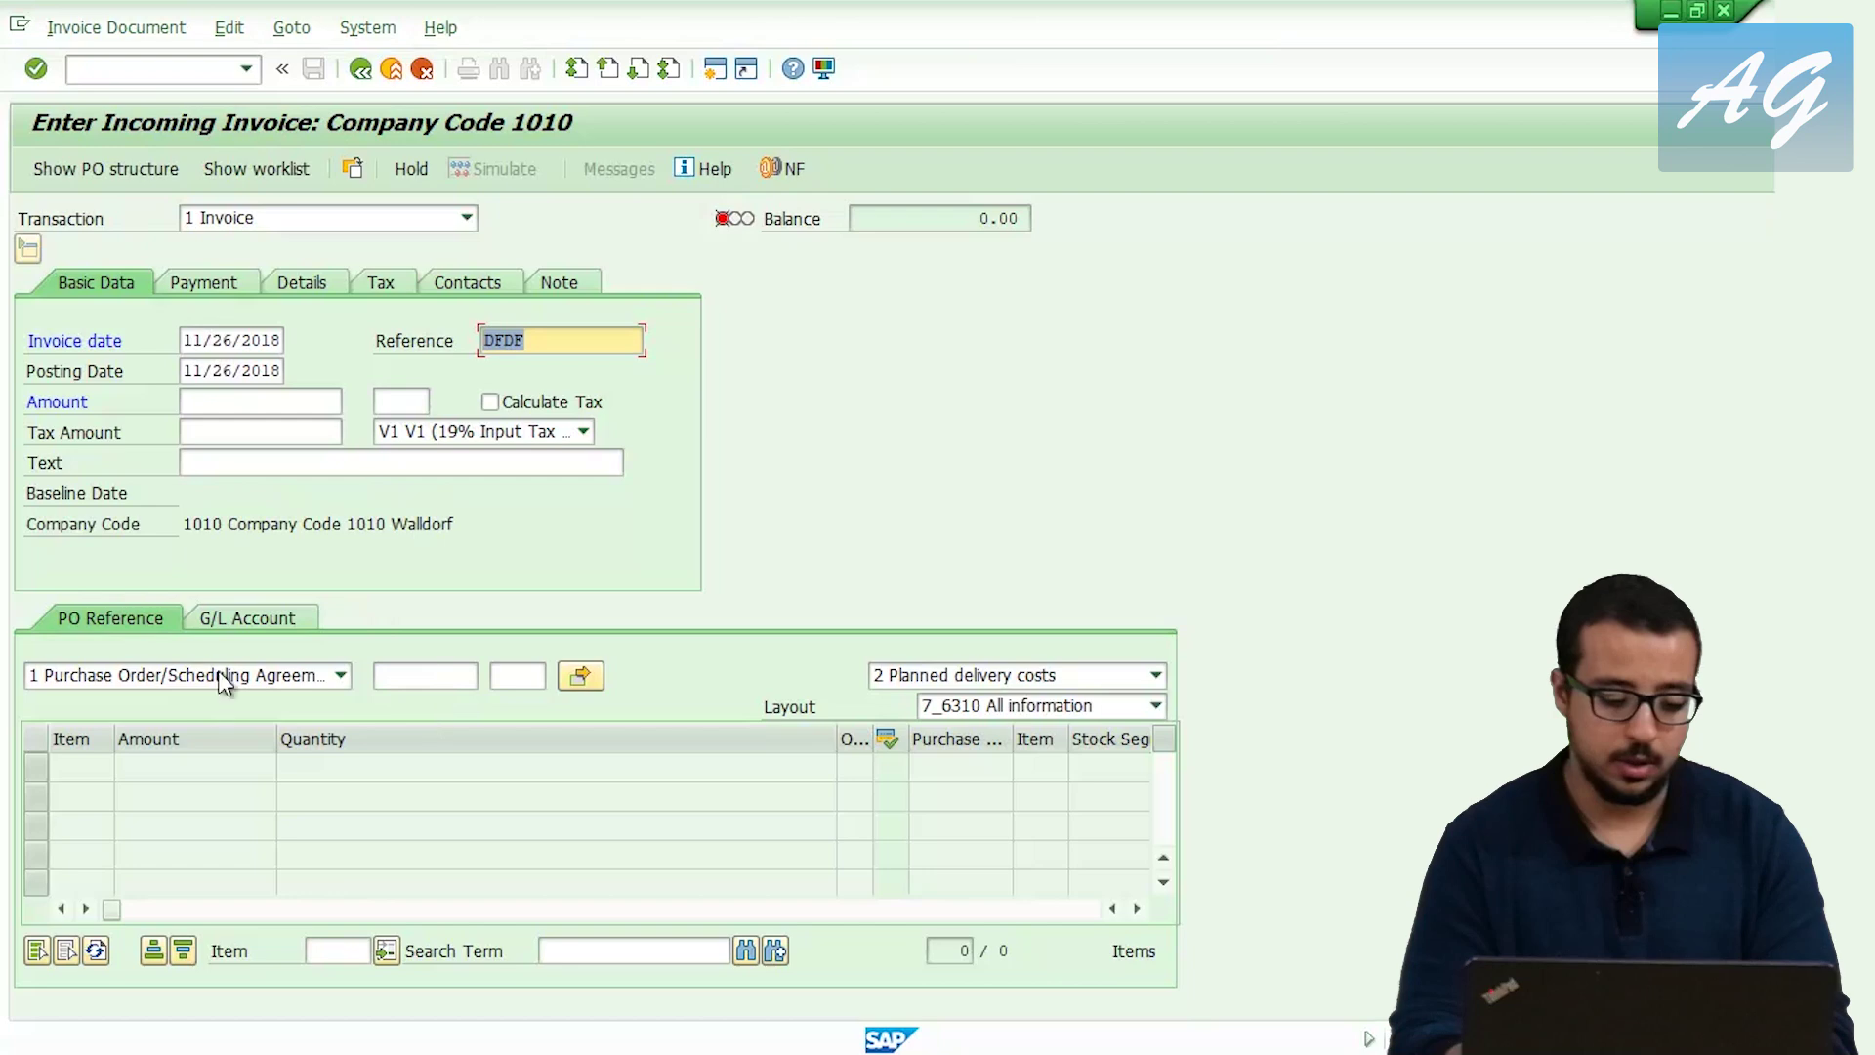
Reference the purchase order in the invoice and load its goods/service items instead of the planned delivery costs.
left_click(428, 675)
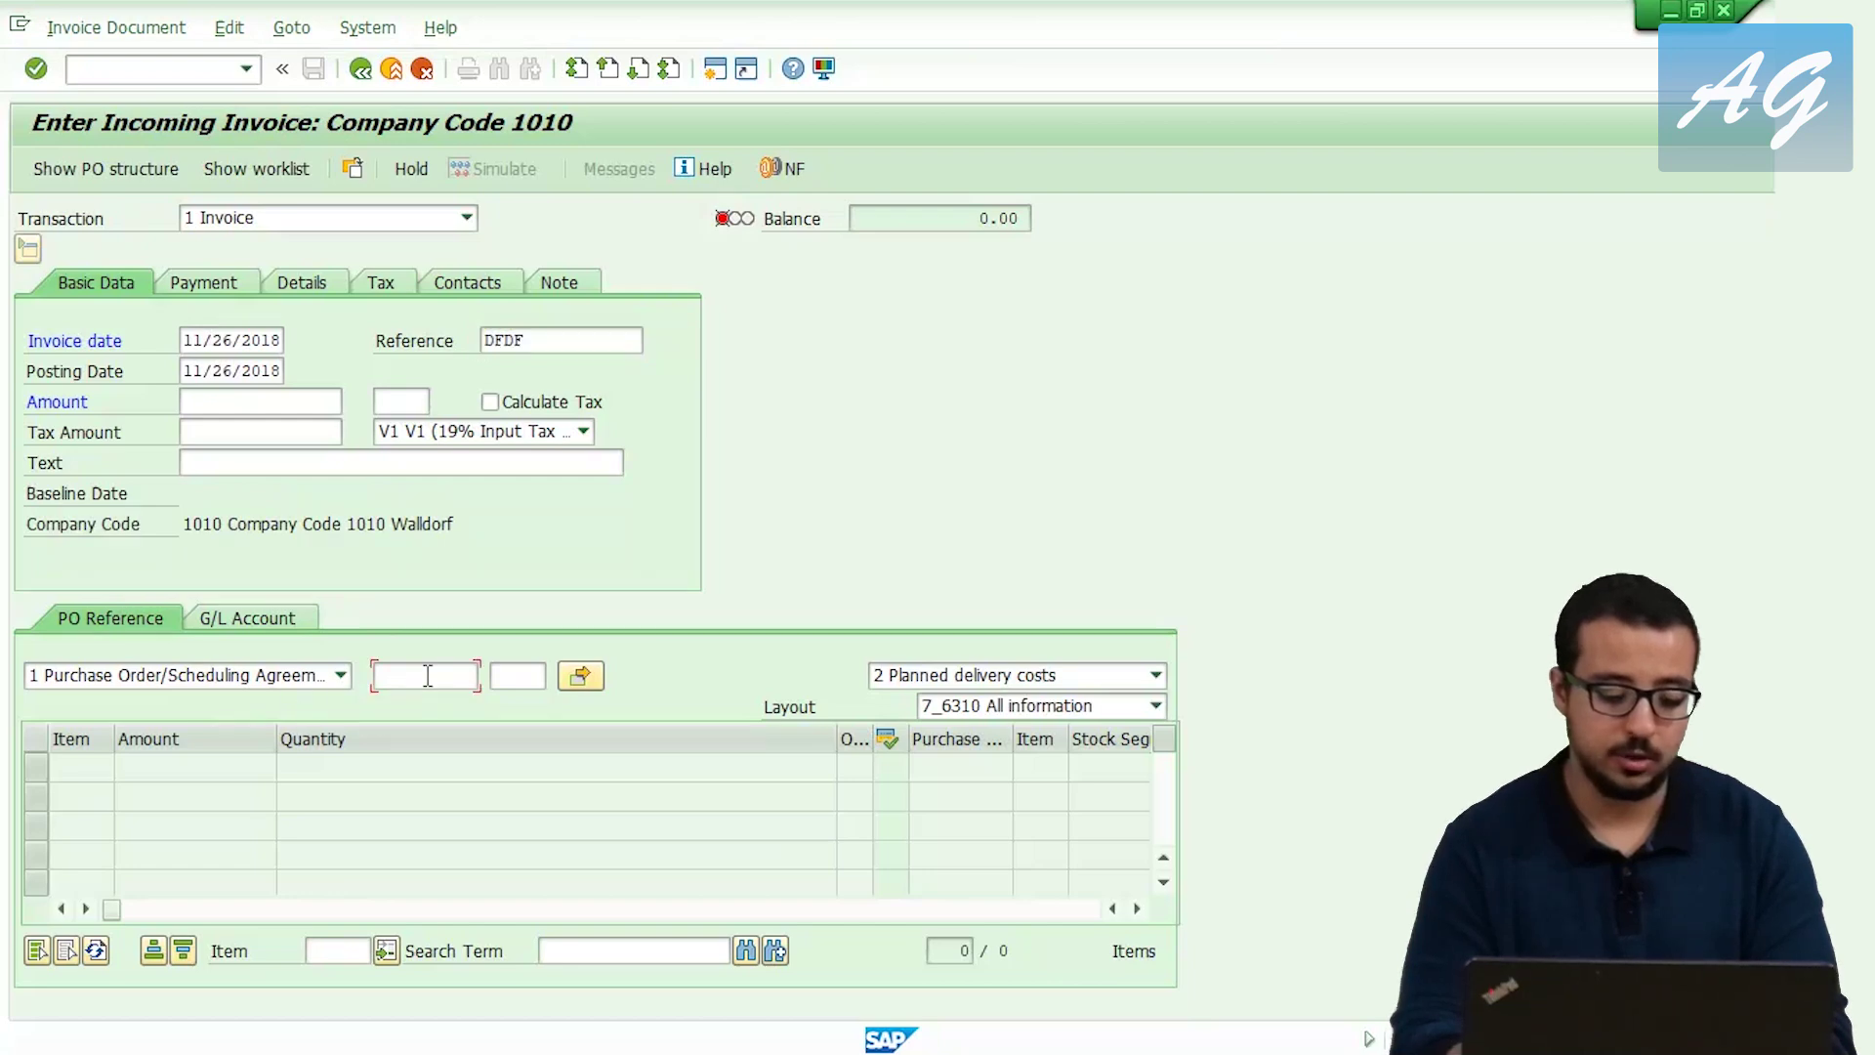
key("Return")
key("Return")
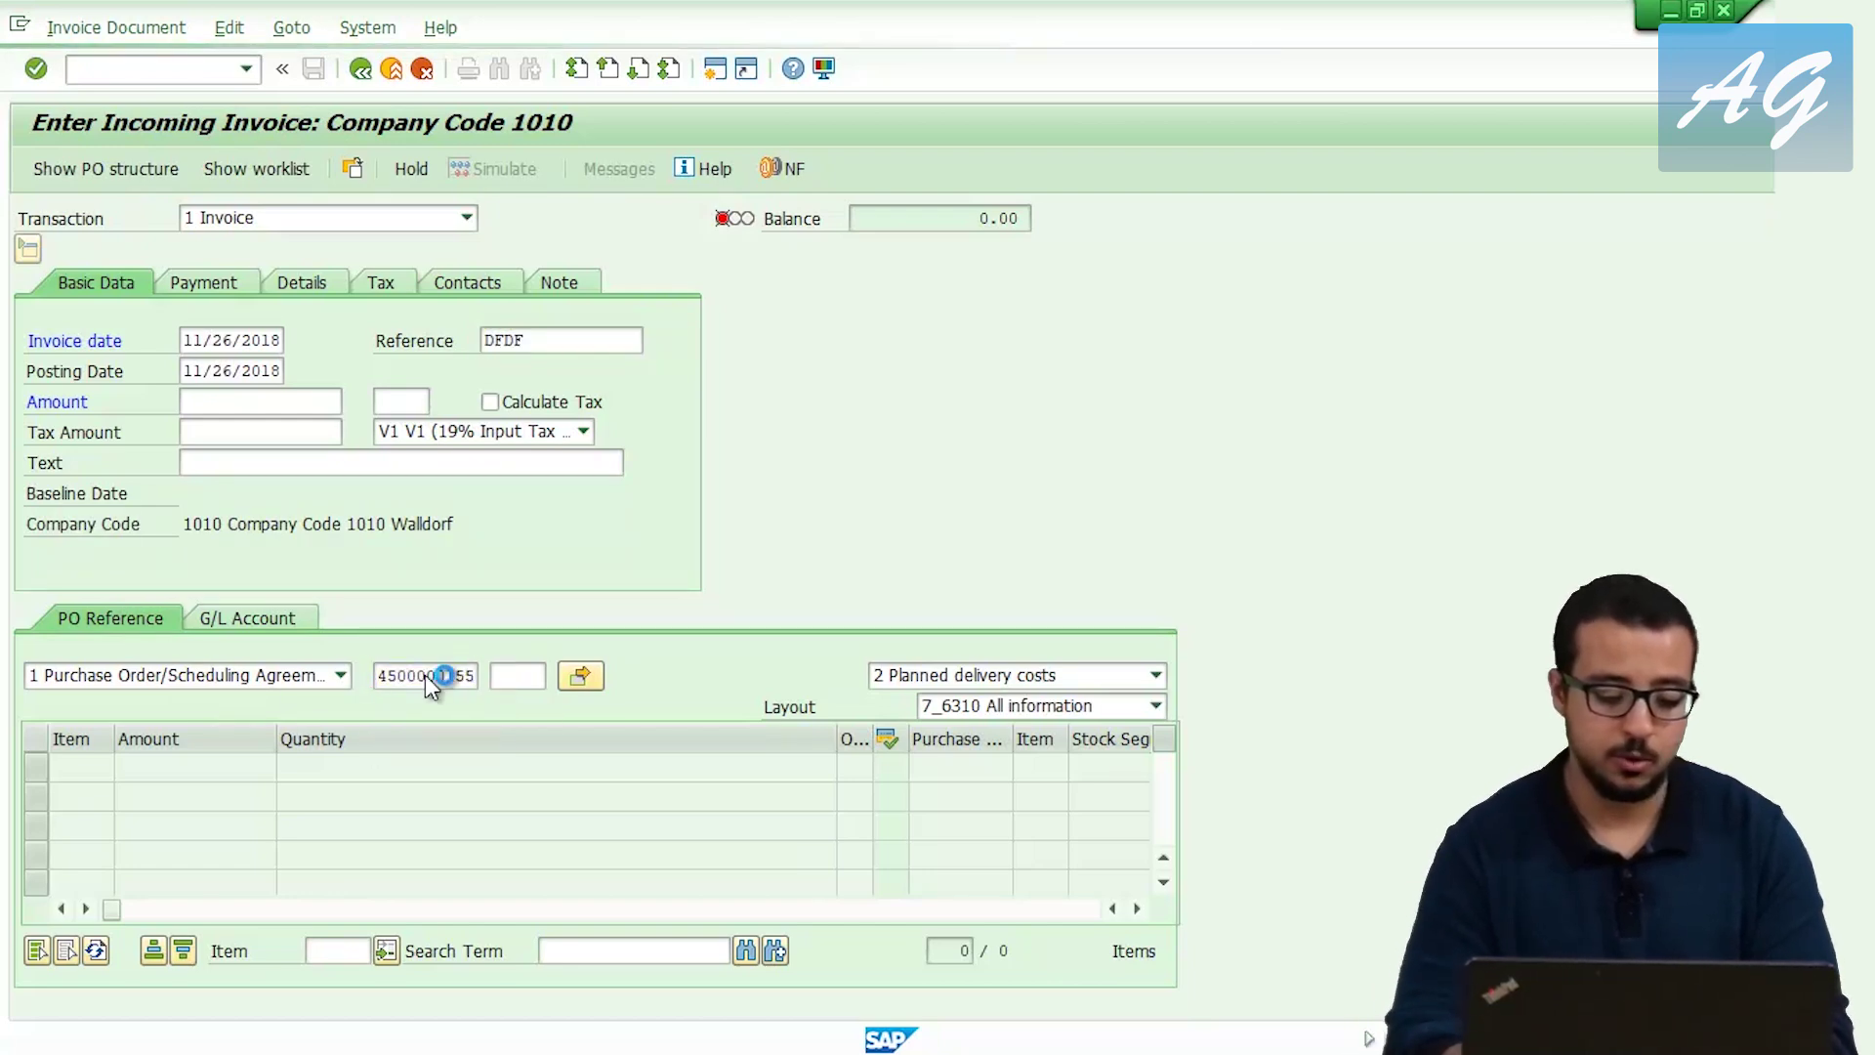
left_click(1075, 678)
left_click(1006, 707)
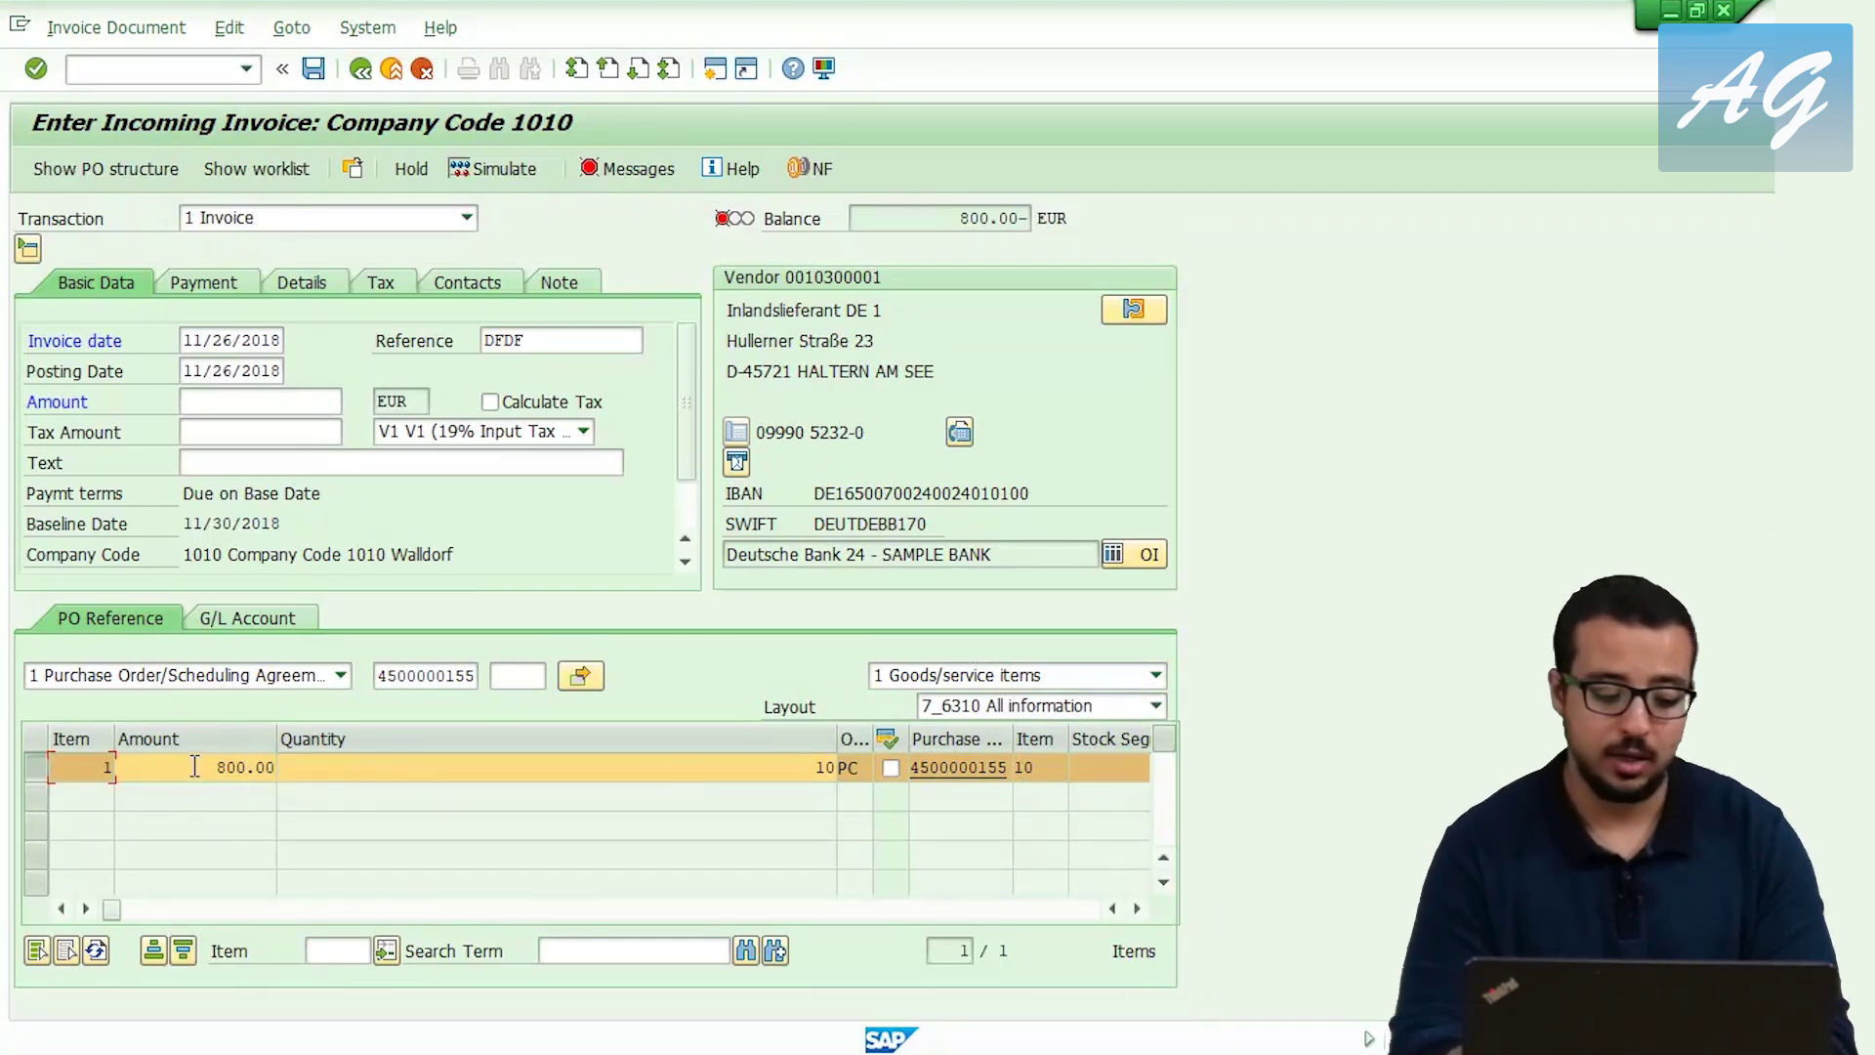
Set the goods item's amount to 850 EUR.
key("Tab")
type("850")
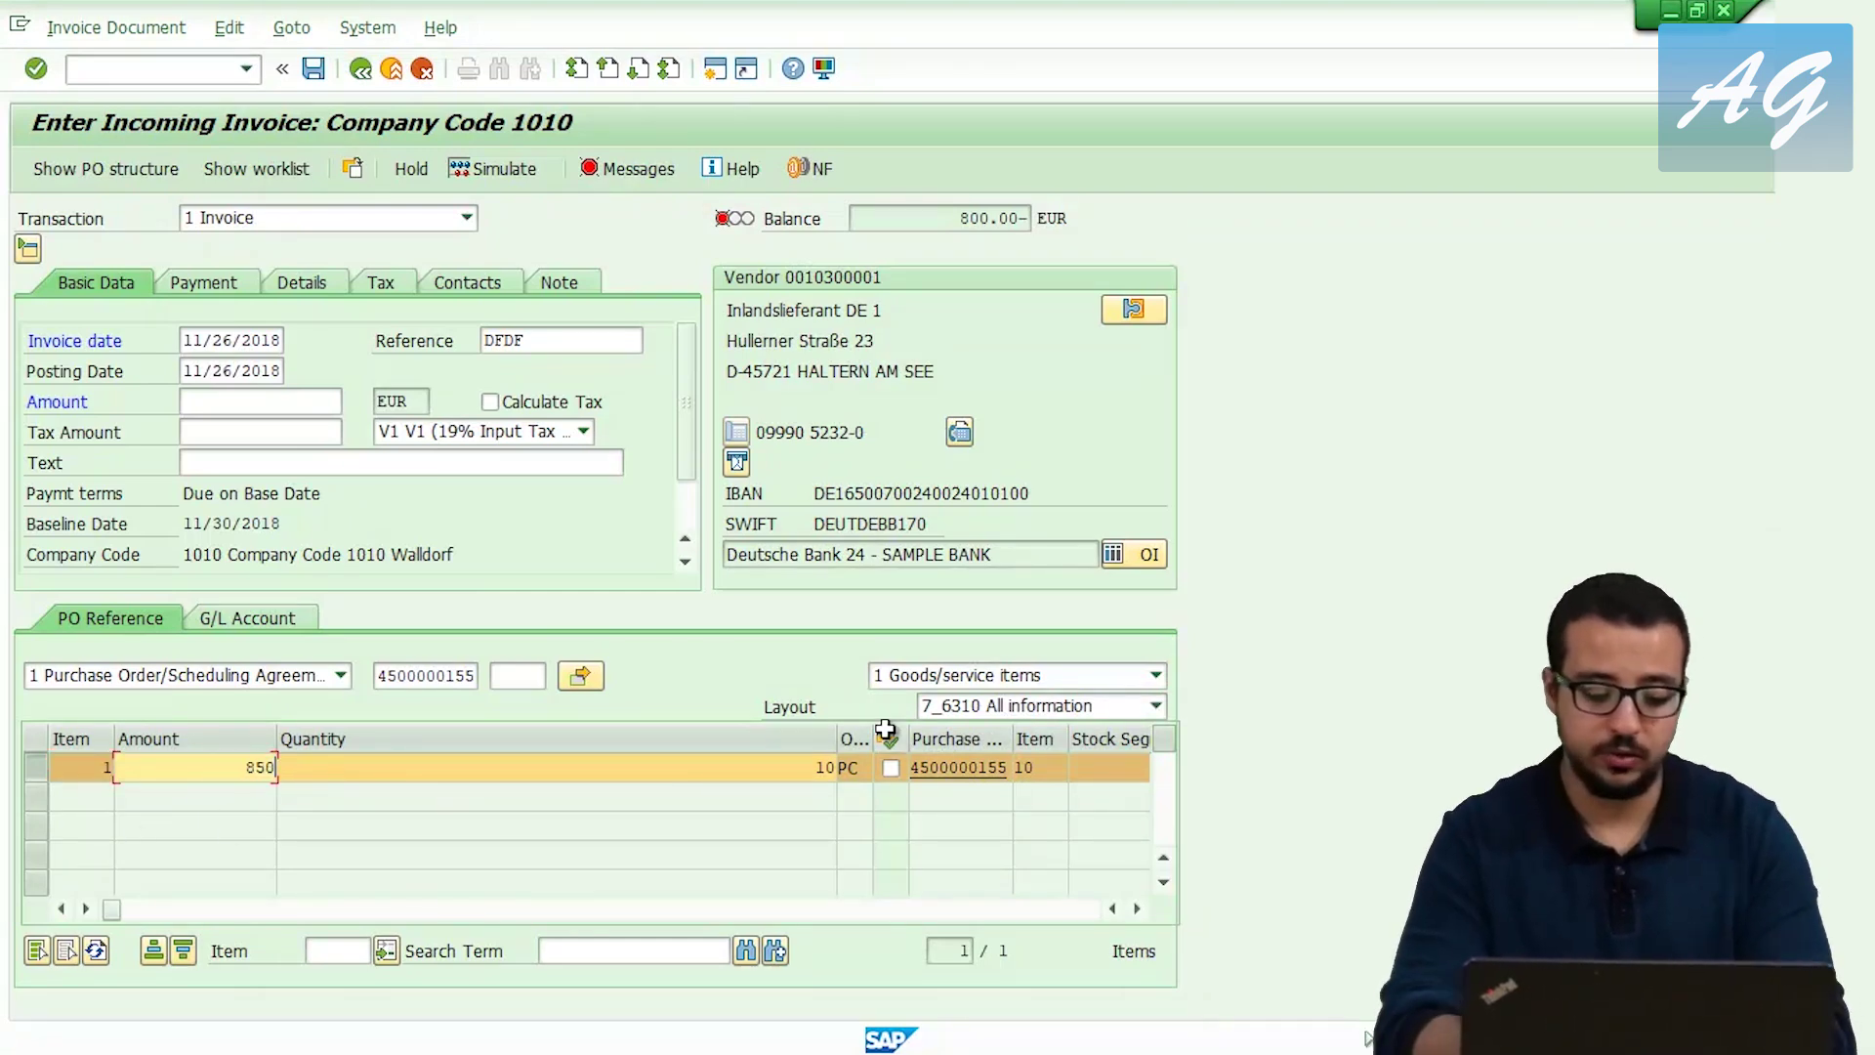
key("Return")
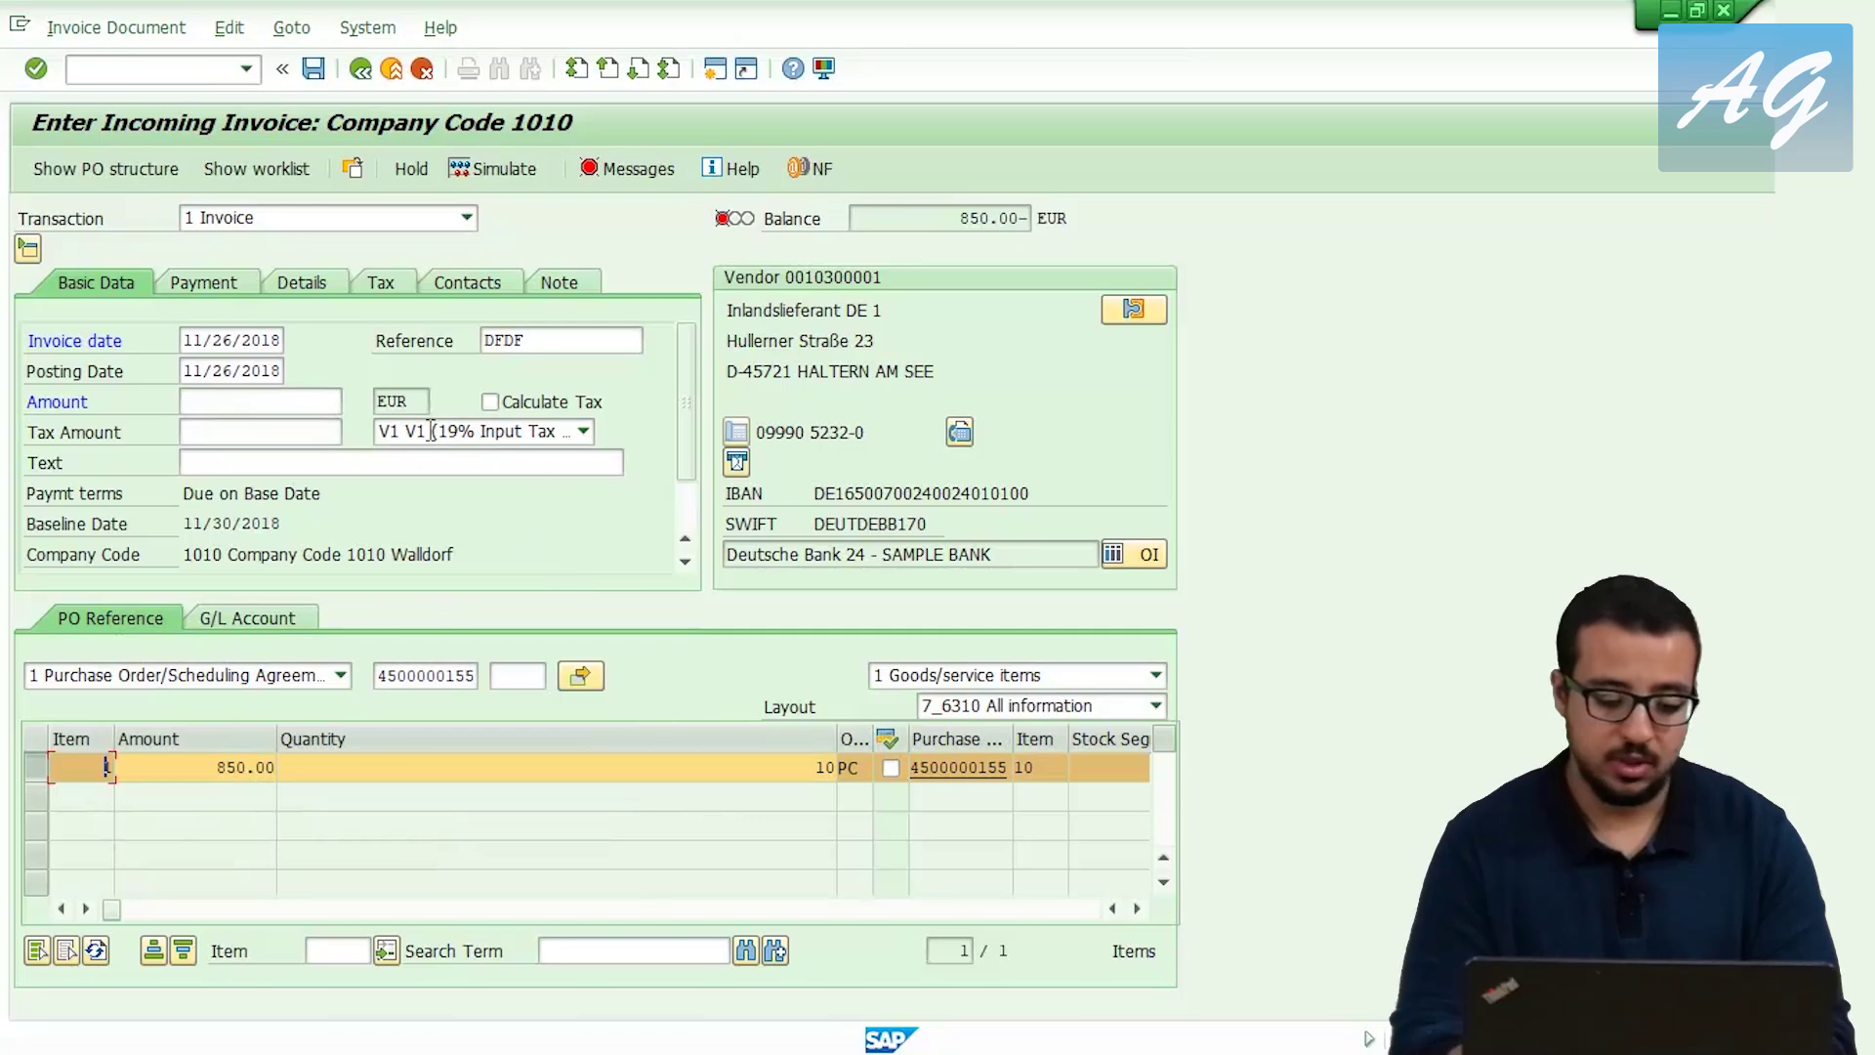
Turn on automatic tax calculation and set the invoice header's amount to 1,011.50 EUR.
left_click(490, 403)
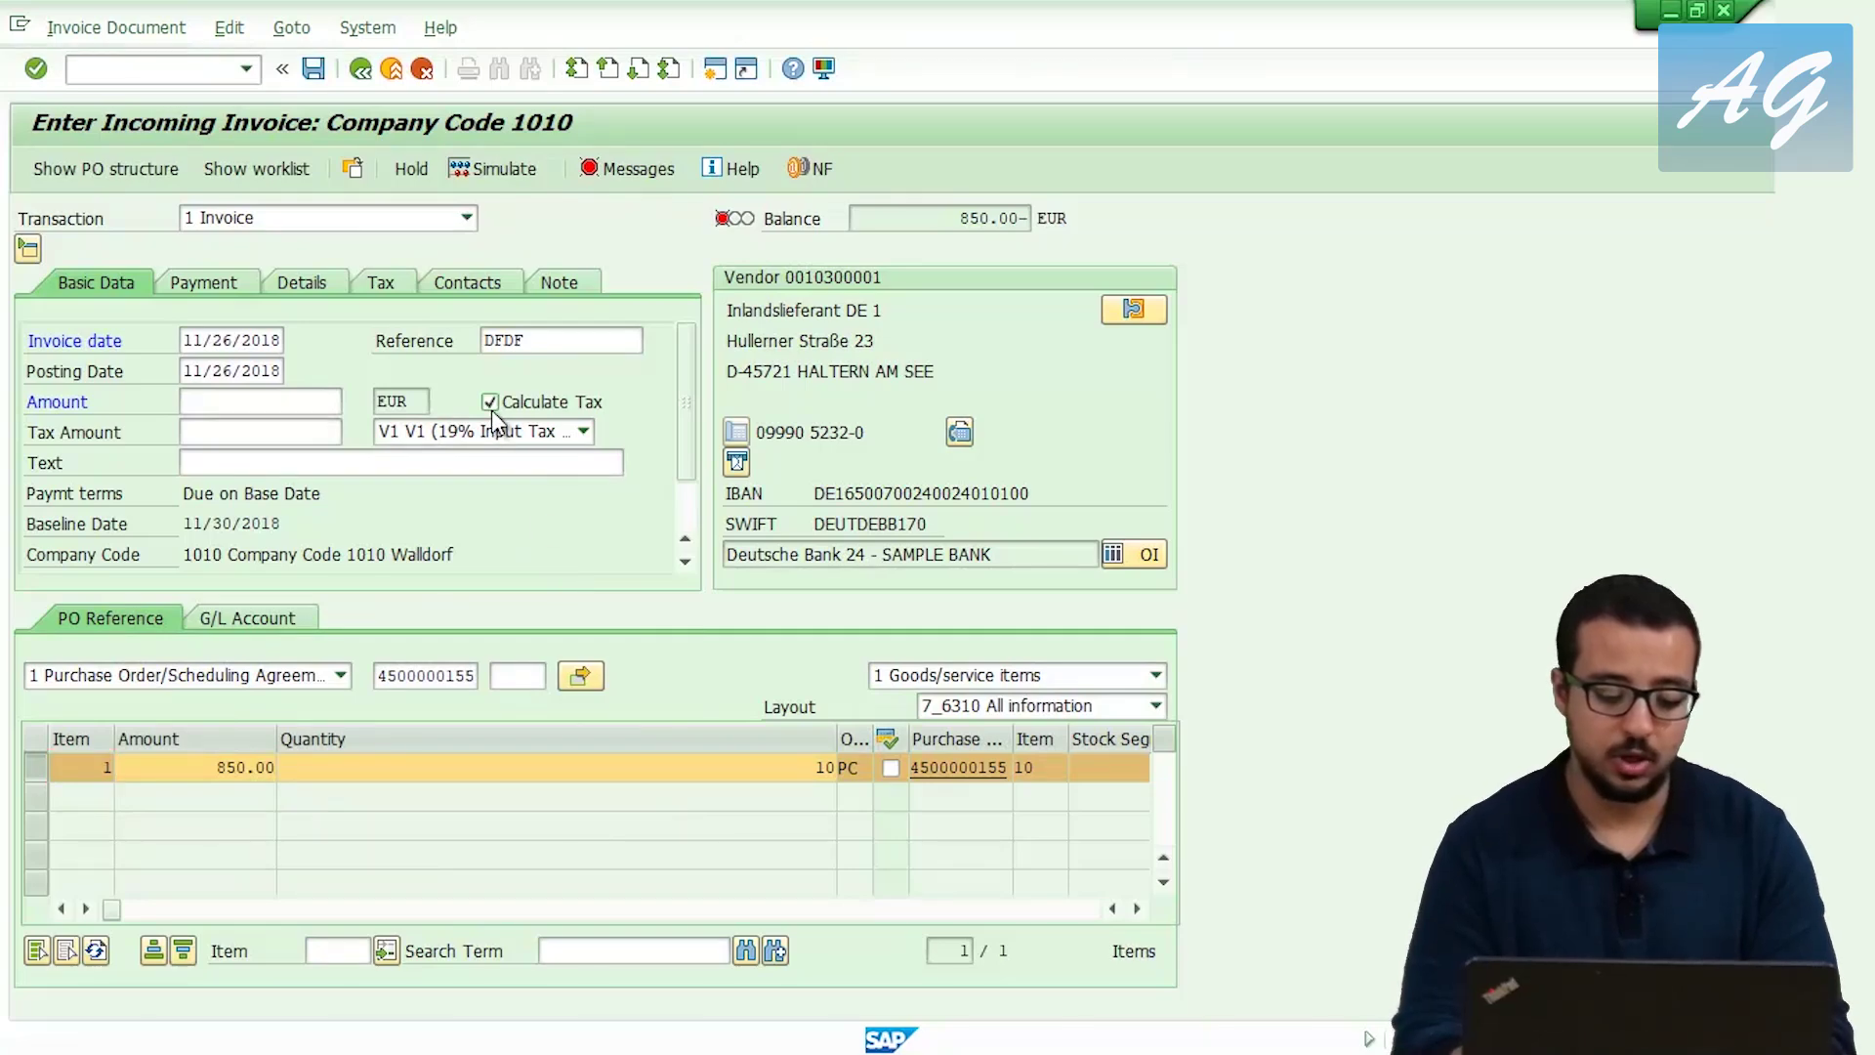
left_click(330, 402)
type("1")
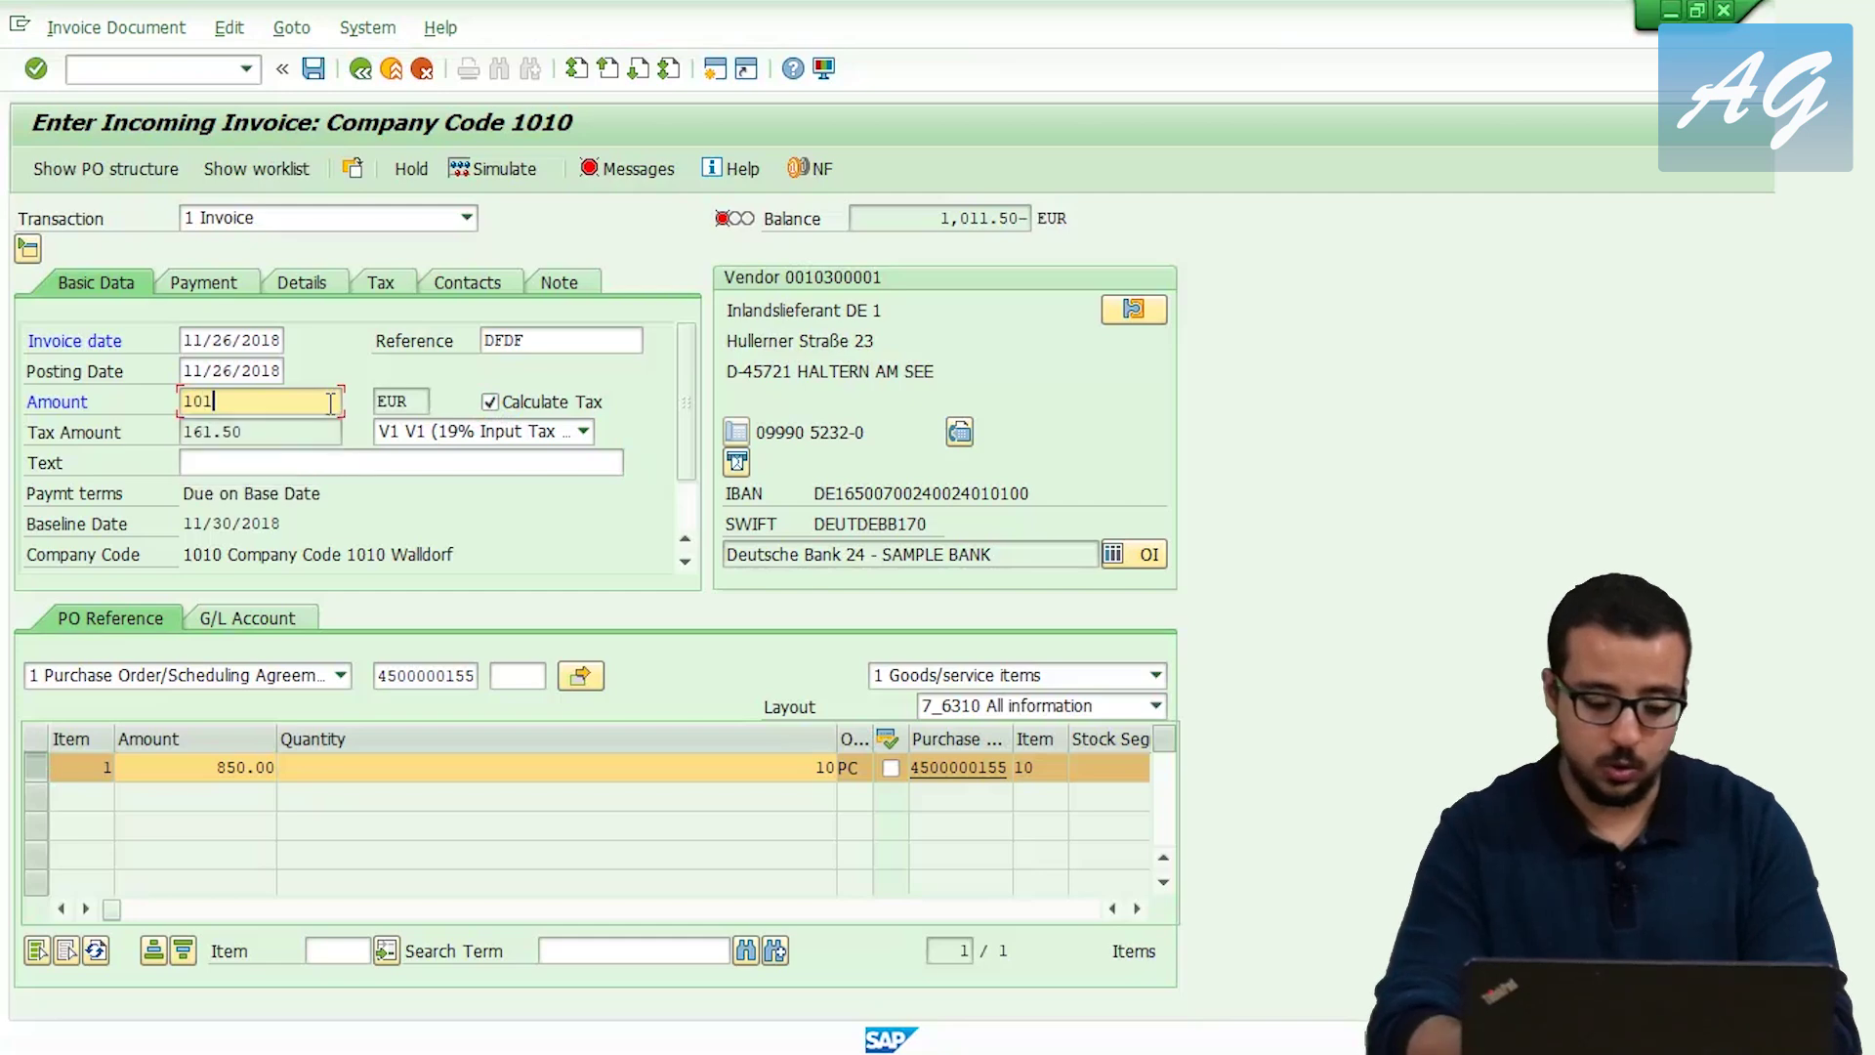
type(",011.50")
key("Return")
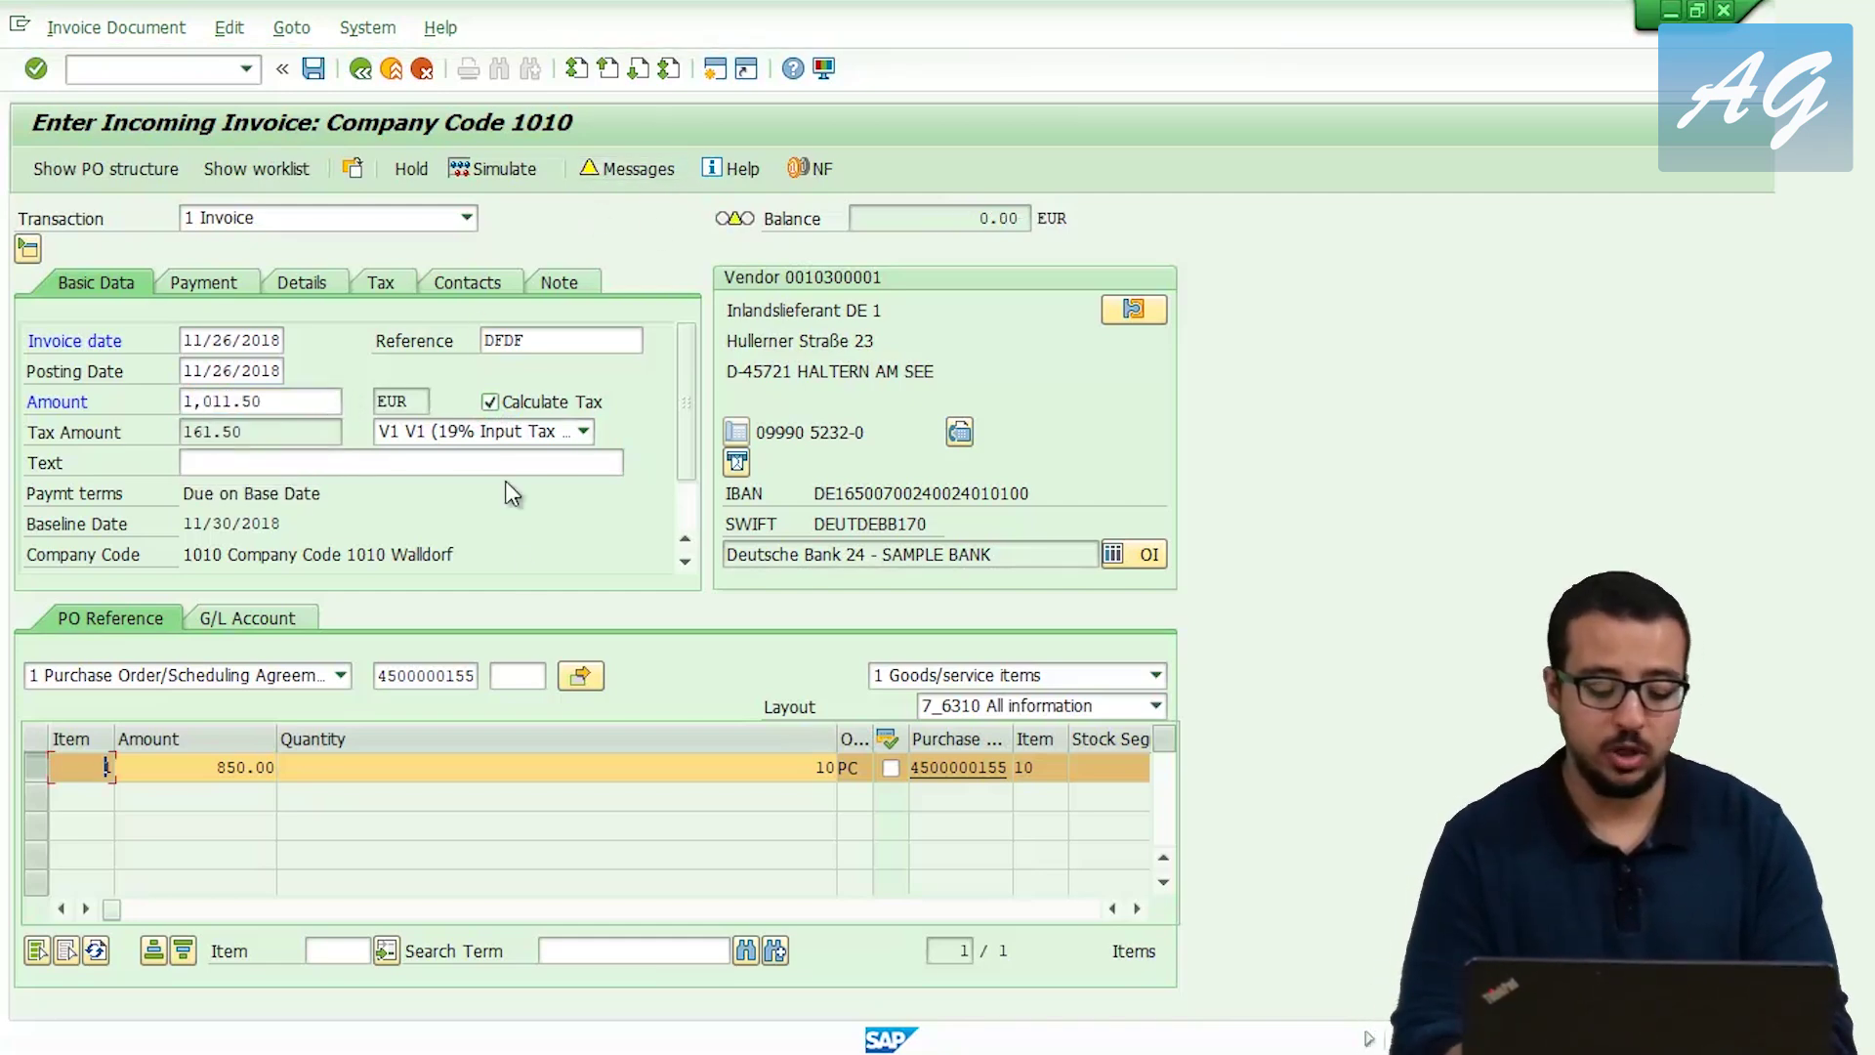
Select the goods item's amount for editing.
double_click(246, 766)
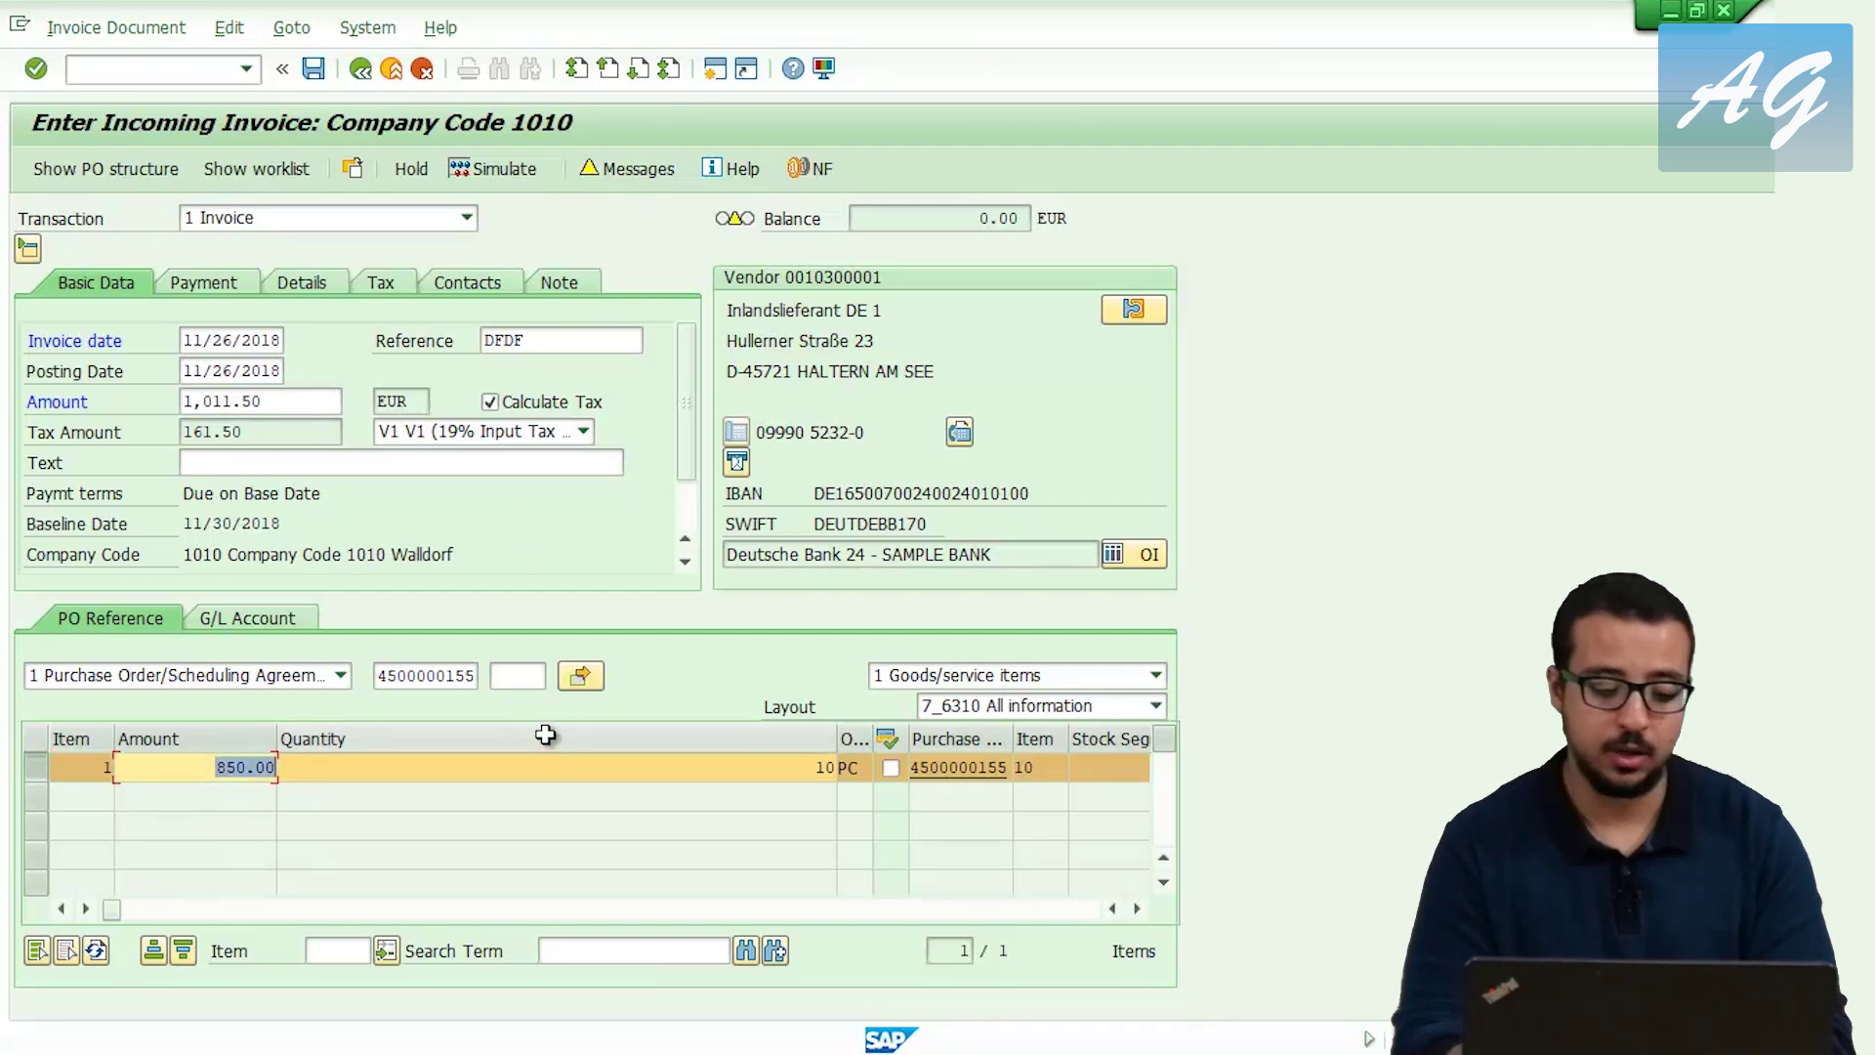